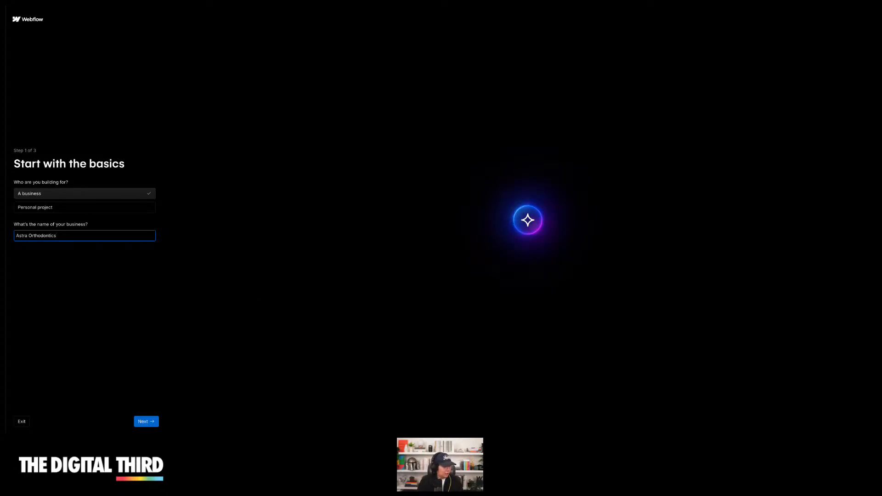
Continue past the basics step and open the Astra Orthodontics website in a new browser tab
click(146, 421)
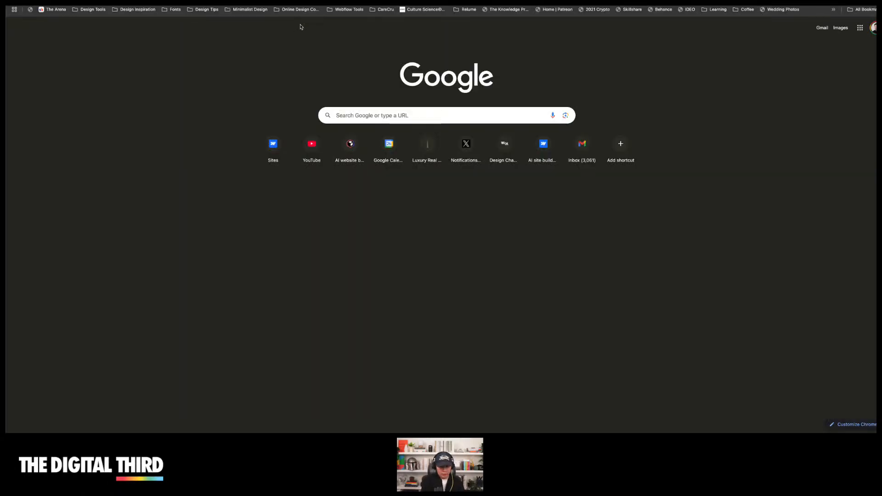
text(astra)
key(Return)
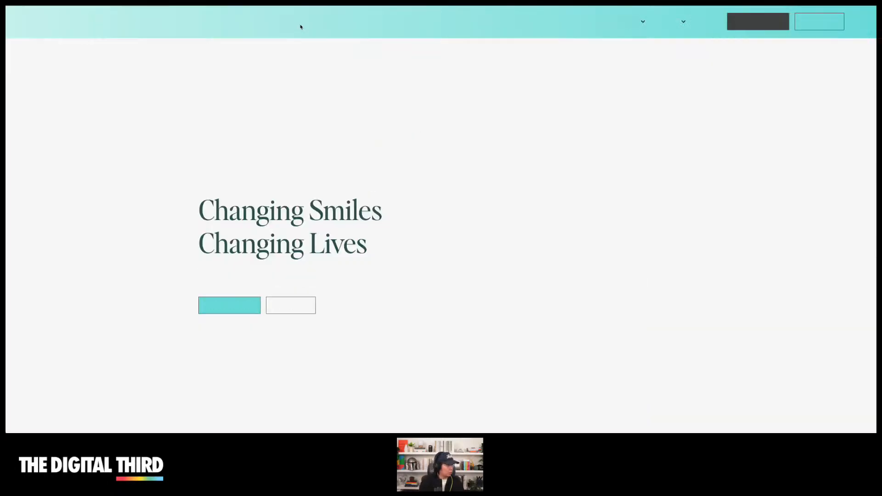
Open The Practice page under About and select the first paragraph of the Transformative Care section
mouse_move(638, 22)
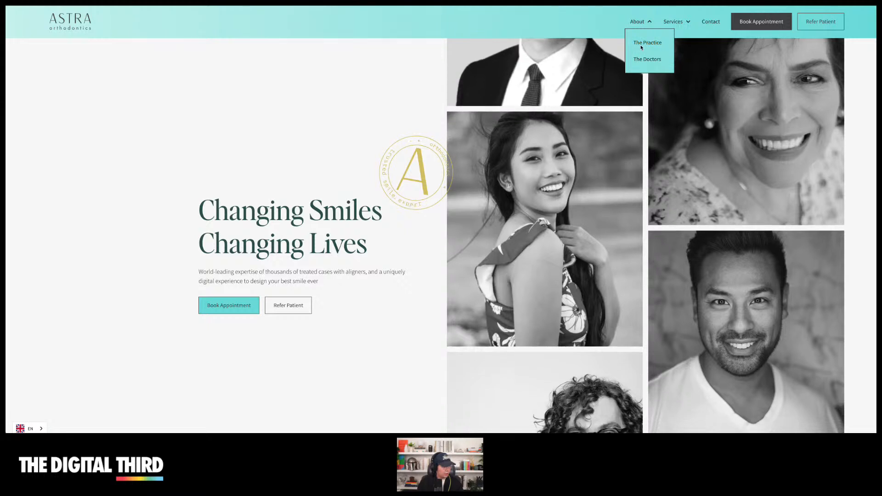
click(645, 40)
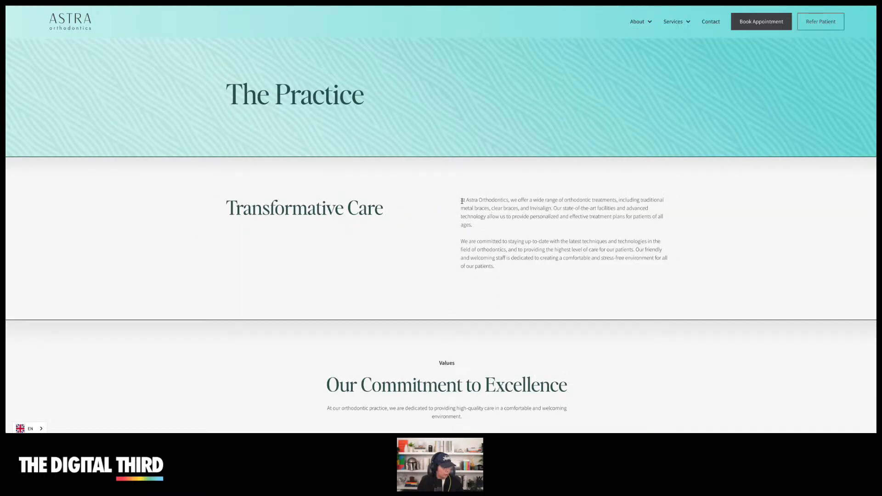
drag(461, 200, 476, 227)
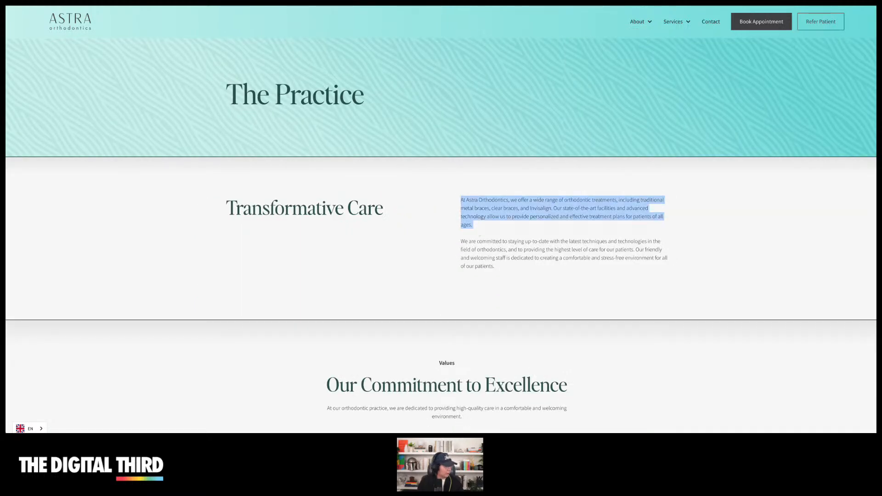
Describe the business as "The target audience are dental patience who need orthodontic treatment." plus the copied paragraph, and continue
key(ctrl+Tab)
click(76, 216)
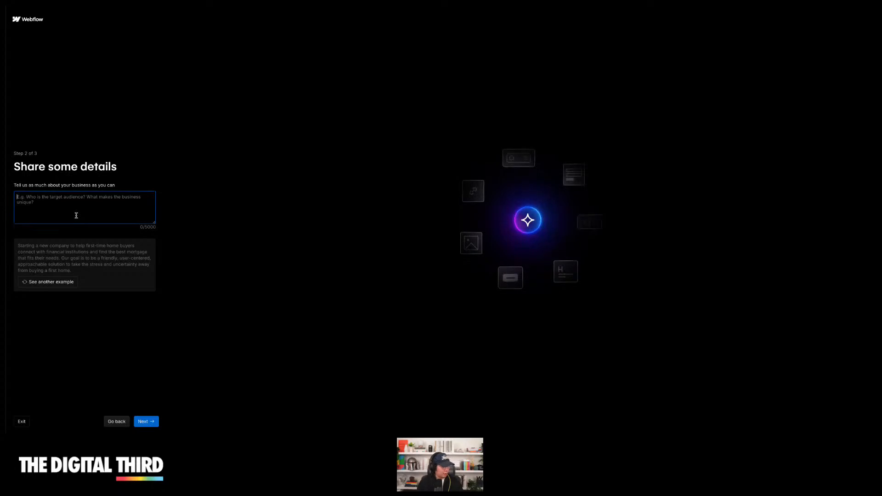
text(The target audience is)
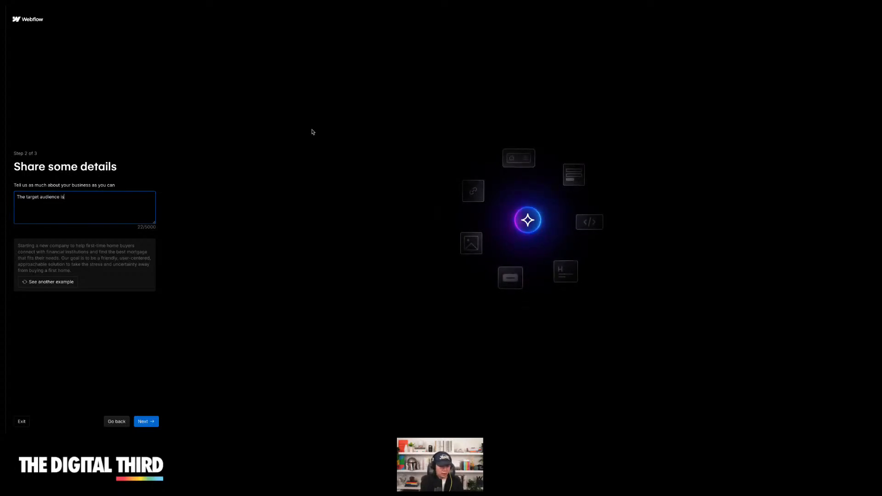
text(tient)
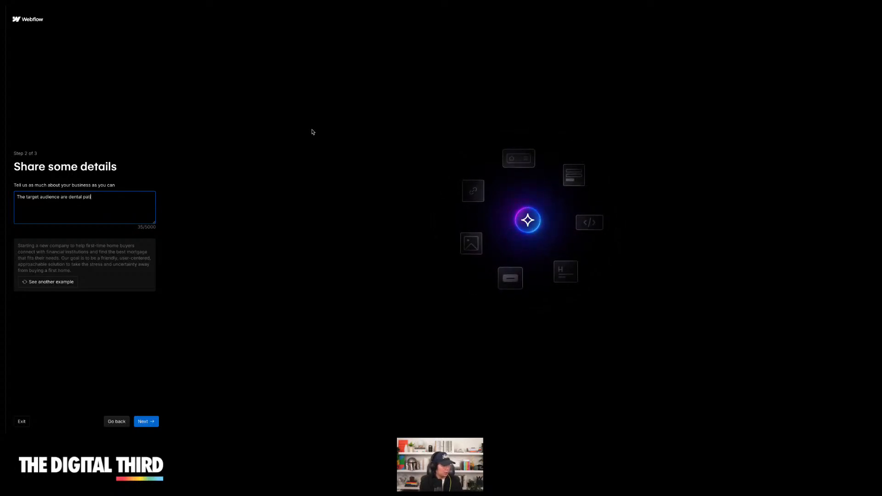
text( need orthodontic treatment.)
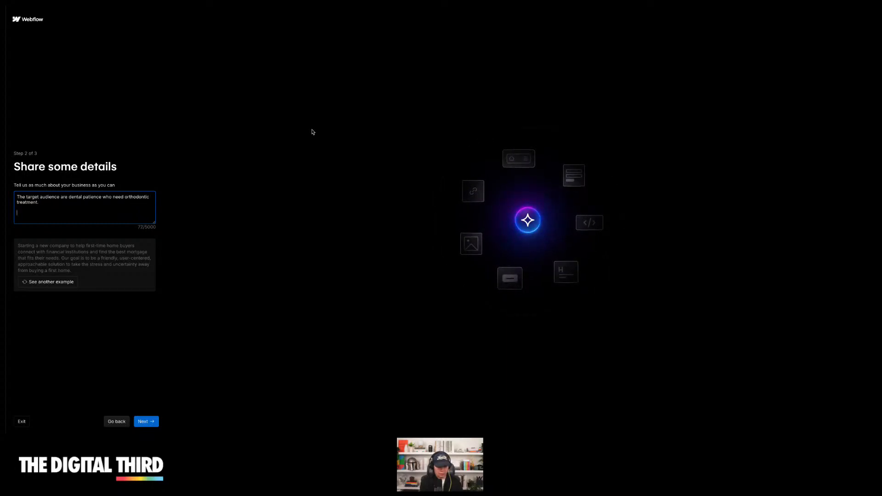
key(ctrl+v)
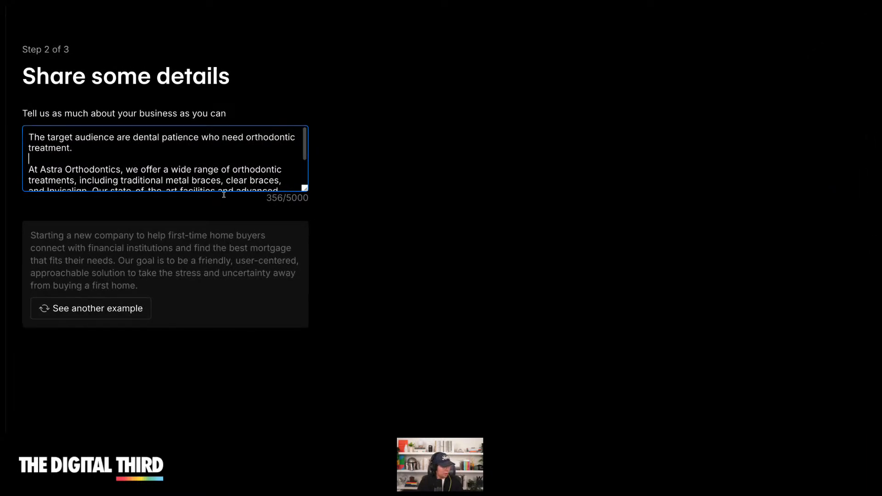
scroll(223, 166, down, 2)
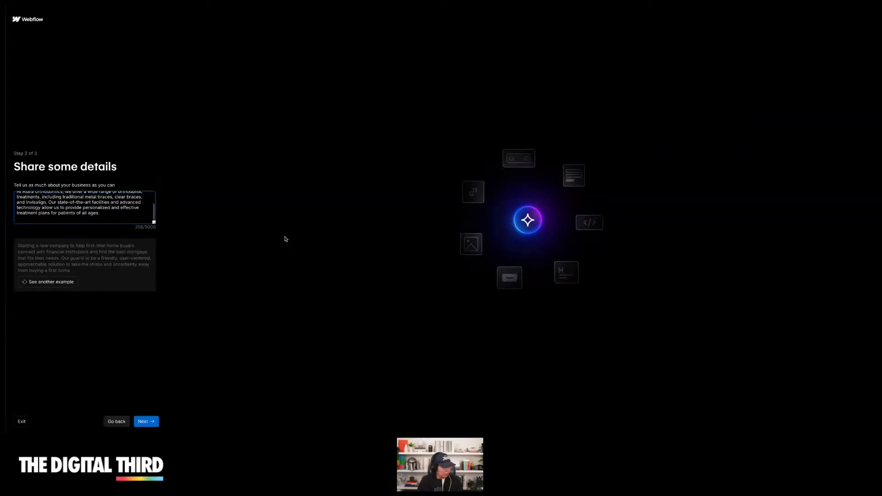
click(146, 421)
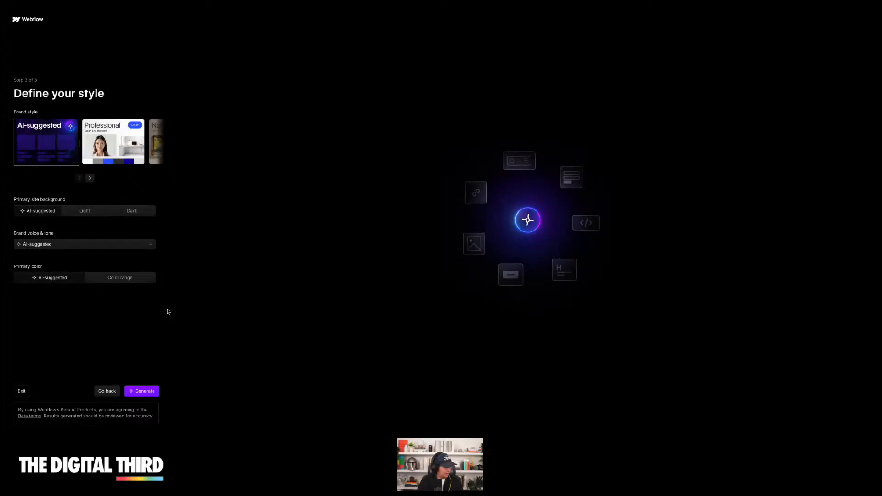
Preview the Professional and Minimal brand styles, then return to the AI-suggested style
click(108, 155)
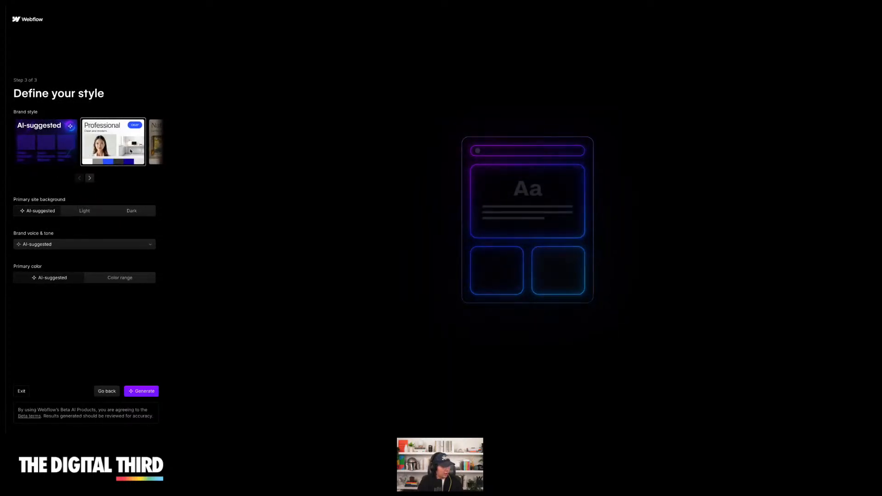
click(156, 148)
click(84, 147)
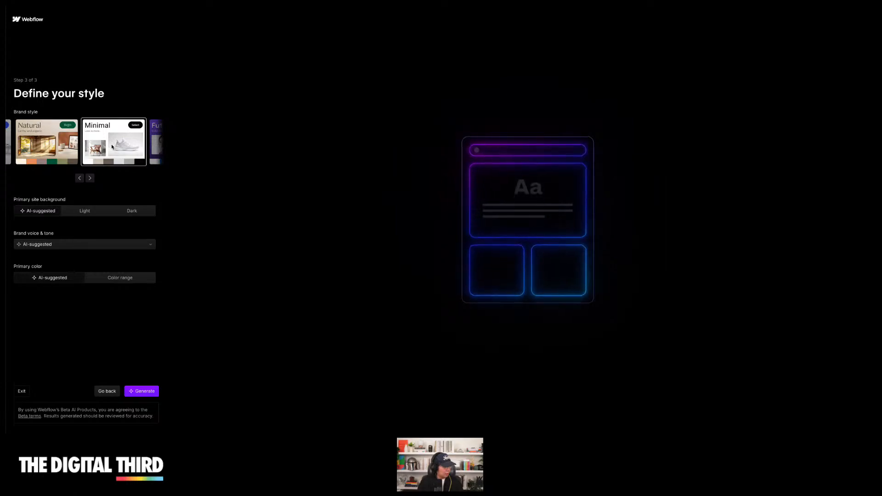
click(79, 178)
click(42, 148)
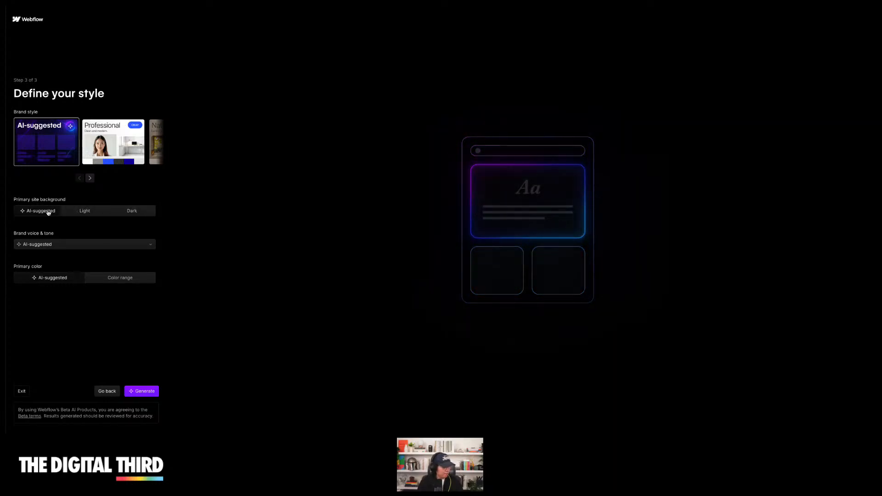
Set the primary site background to Light and the brand voice & tone to Technical
click(82, 210)
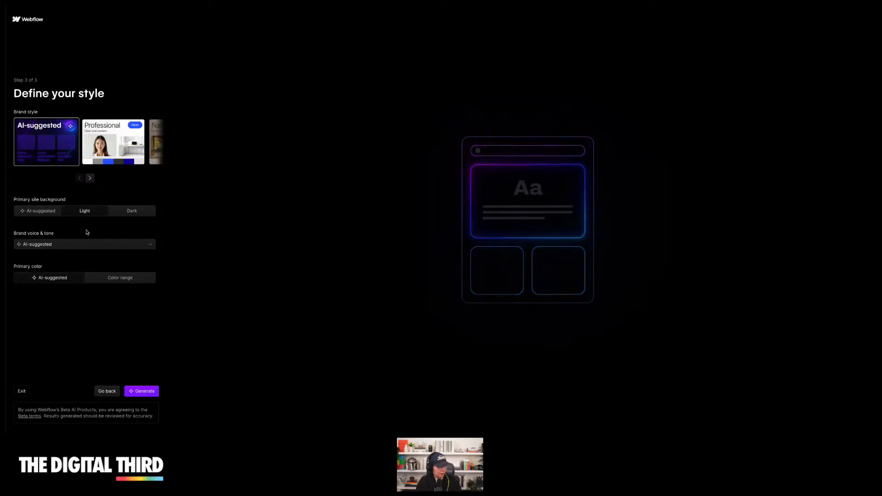
click(70, 244)
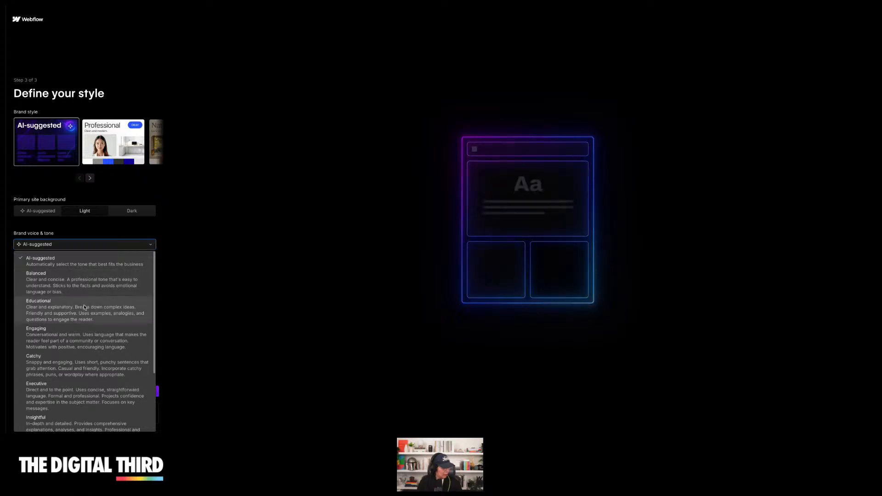
scroll(80, 314, down, 3)
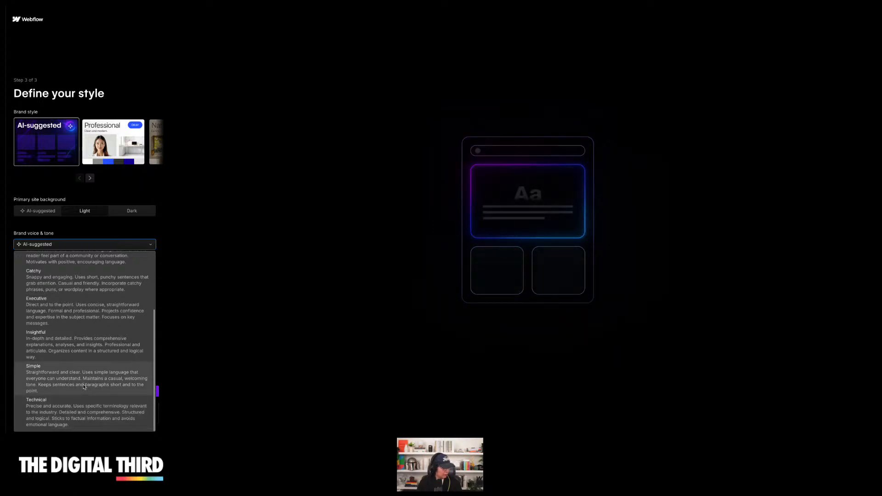
scroll(84, 387, up, 1)
scroll(83, 387, down, 3)
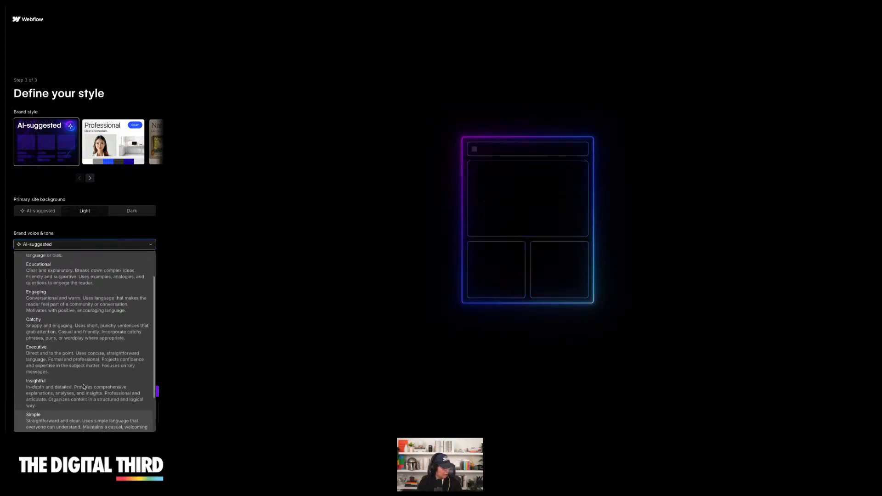
click(58, 413)
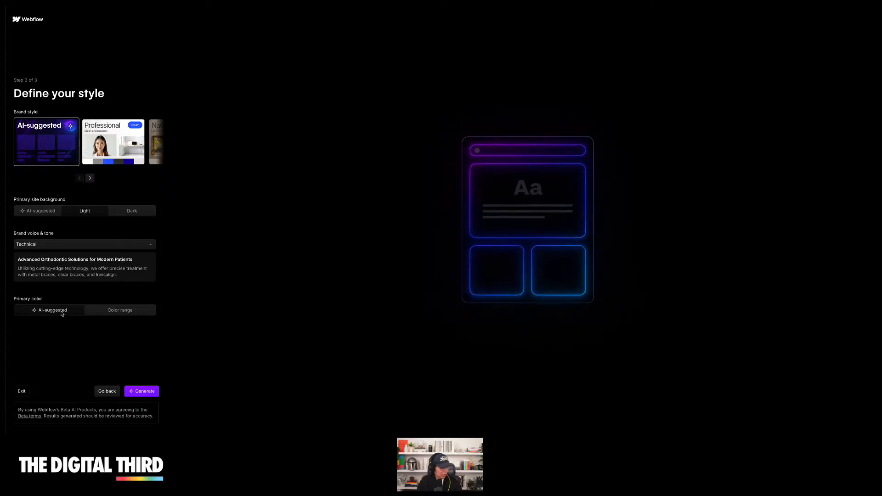
Pick the blue swatch from the primary color range and generate the site
click(127, 311)
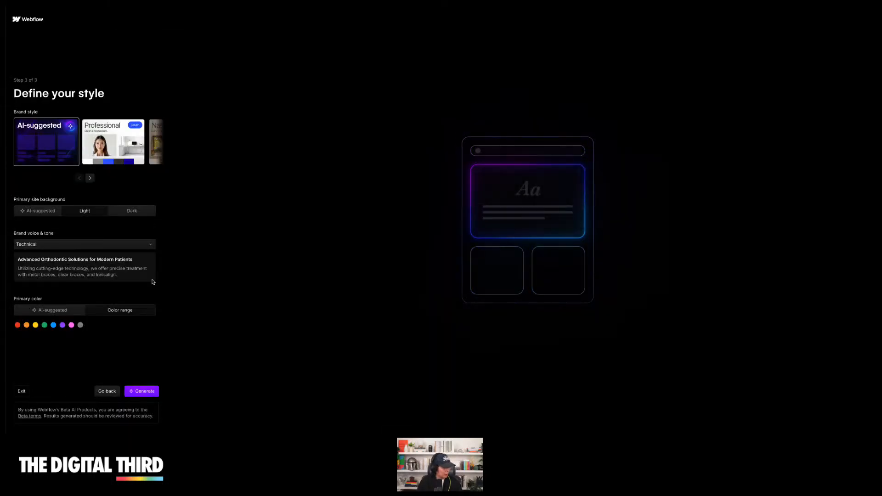
click(52, 324)
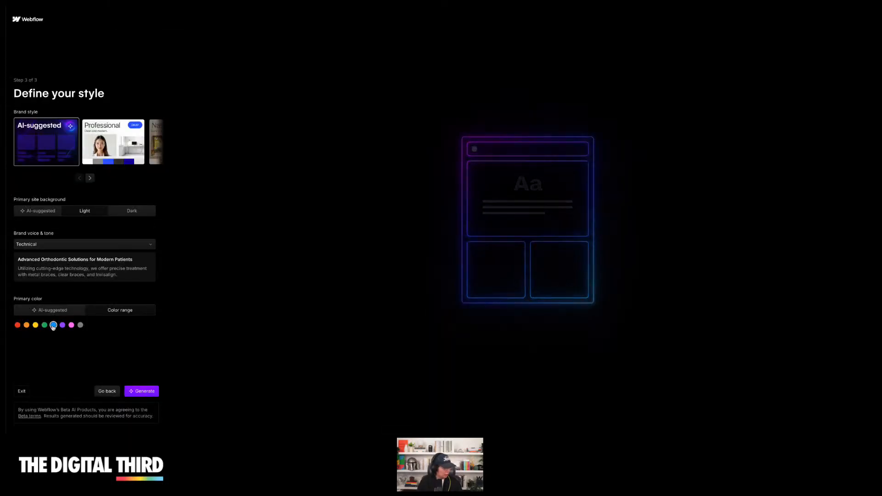
click(138, 391)
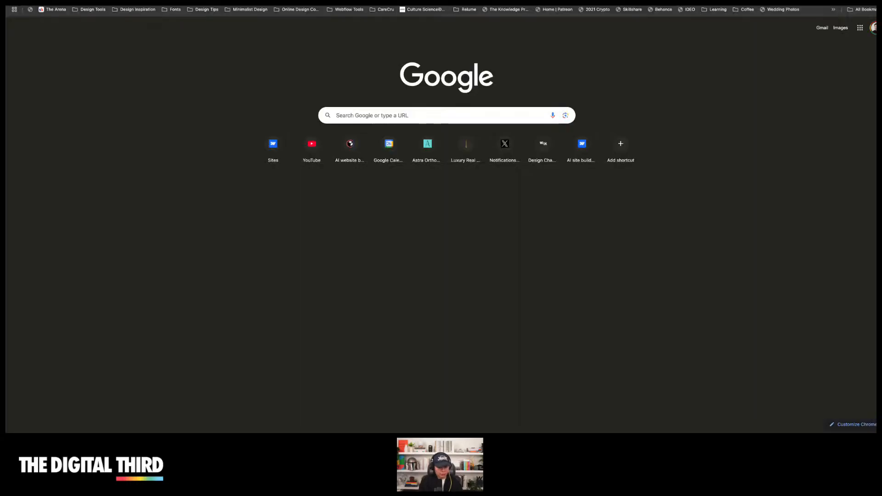
Open the Relume website in a new tab and scroll through its homepage
text(rel)
key(Return)
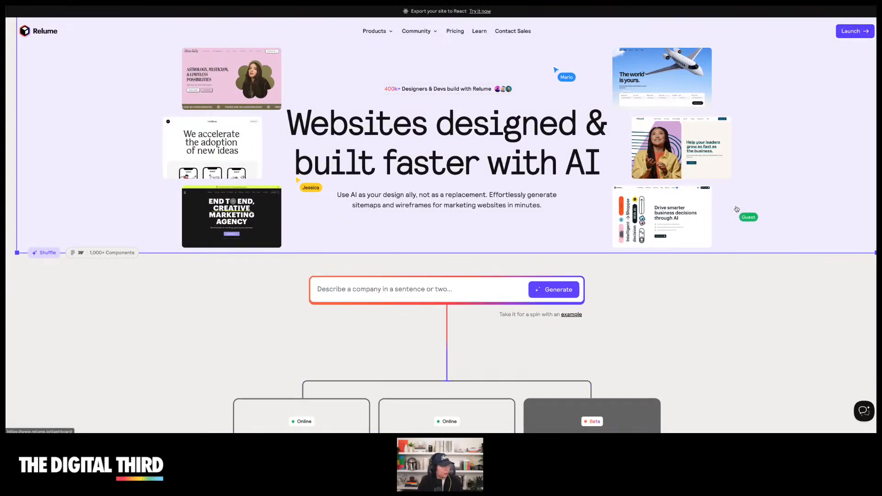
scroll(736, 207, down, 10)
scroll(736, 208, down, 10)
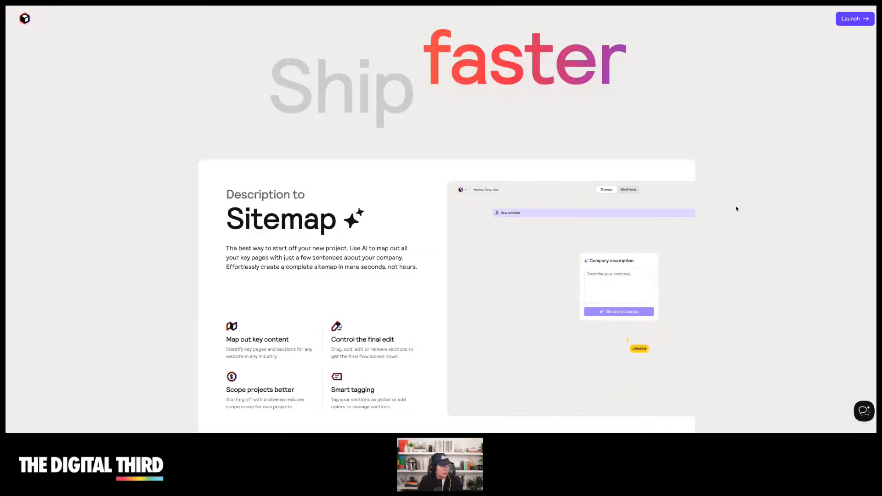
scroll(737, 208, up, 20)
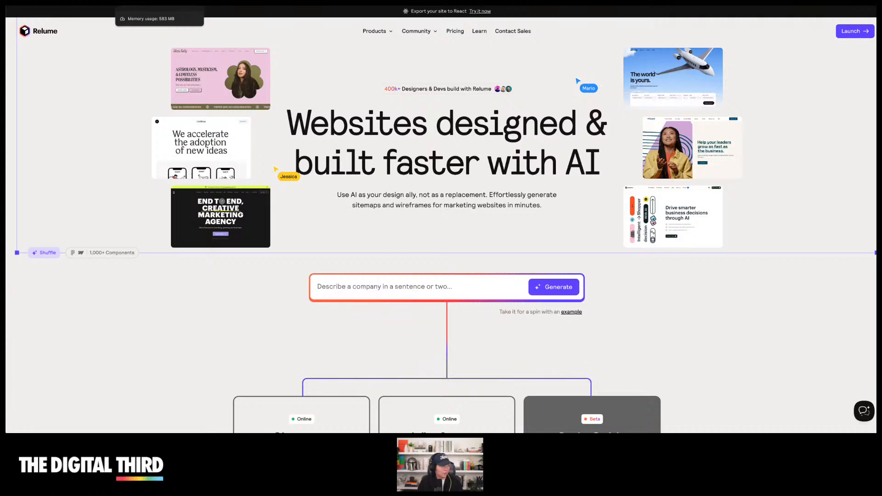
click(147, 4)
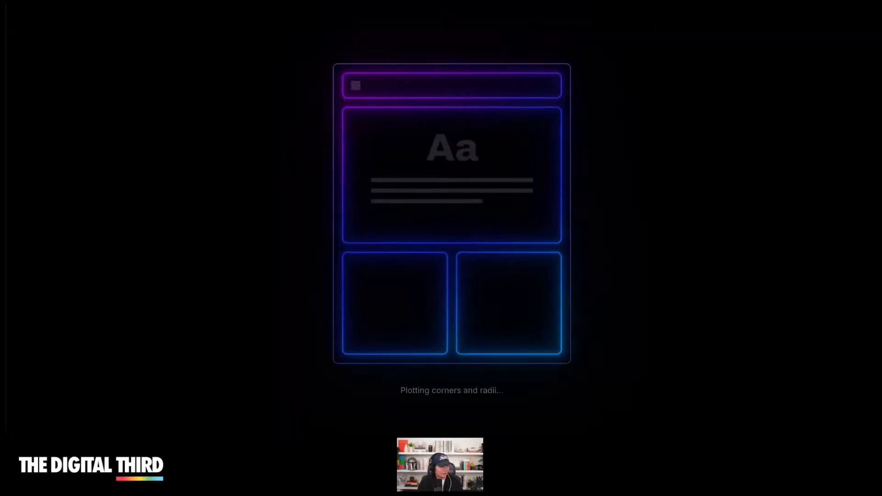
scroll(669, 194, down, 2)
scroll(669, 193, down, 2)
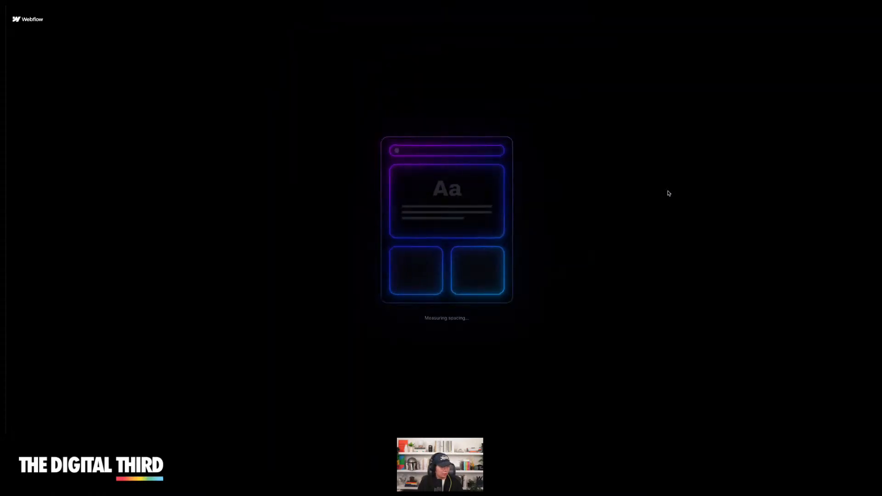
click(83, 4)
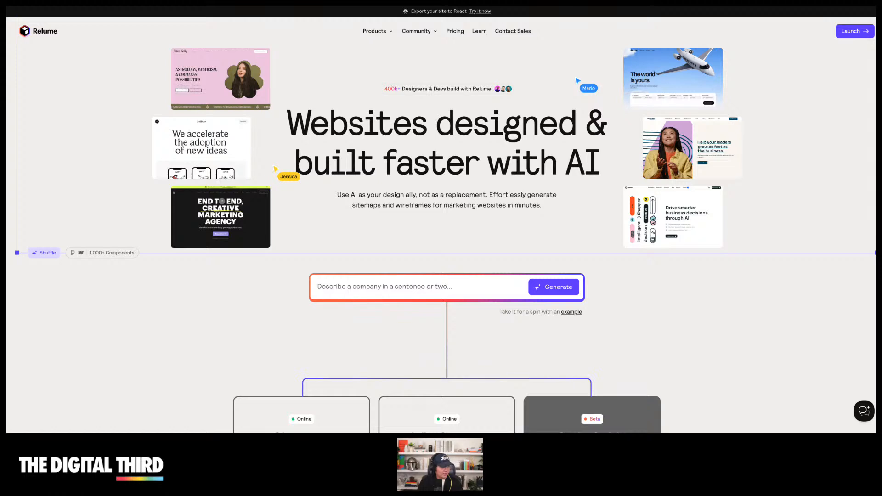
click(147, 3)
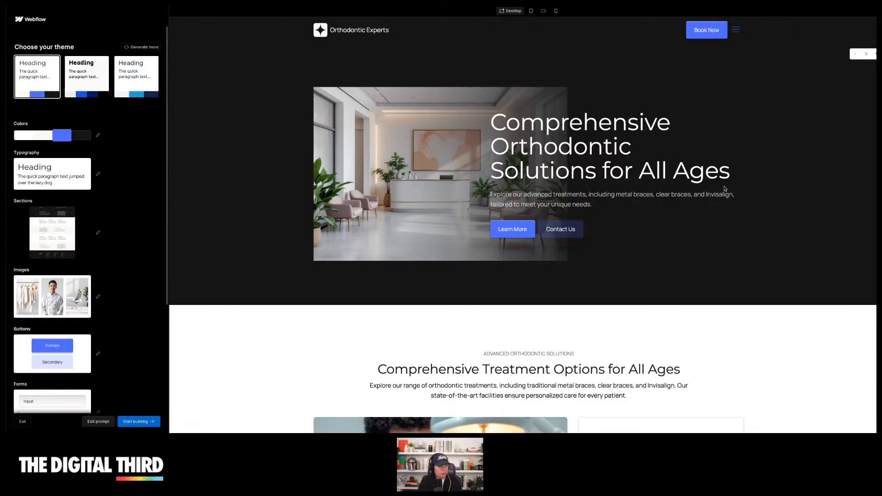
Scroll through the generated homepage preview and switch it to the tablet view
scroll(735, 207, down, 1)
scroll(735, 207, up, 1)
scroll(242, 136, down, 5)
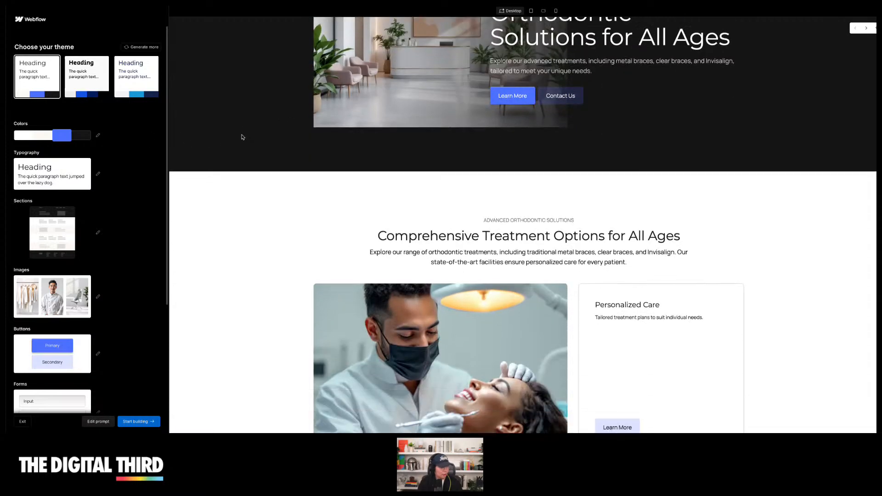
scroll(242, 137, down, 4)
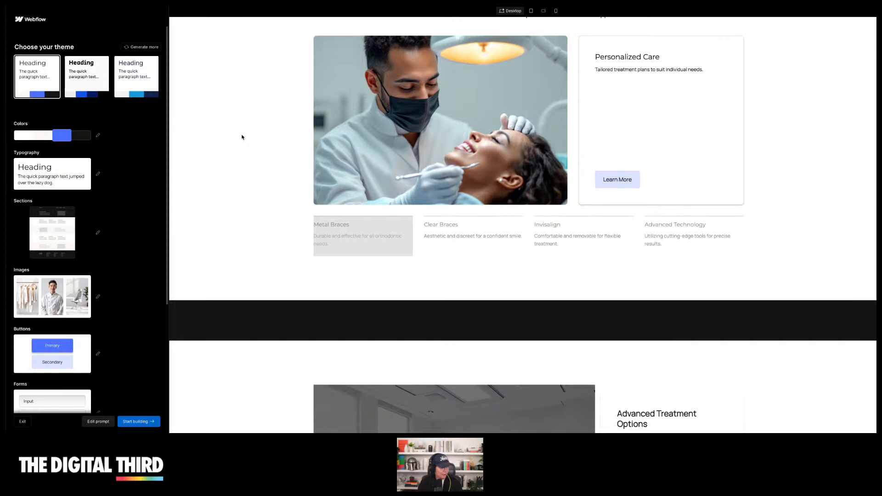
scroll(242, 136, up, 3)
scroll(242, 137, down, 8)
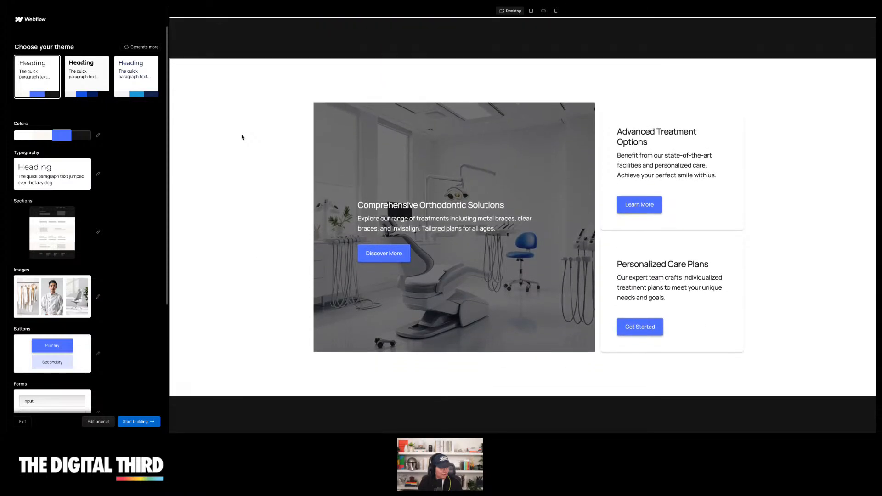
scroll(254, 165, up, 10)
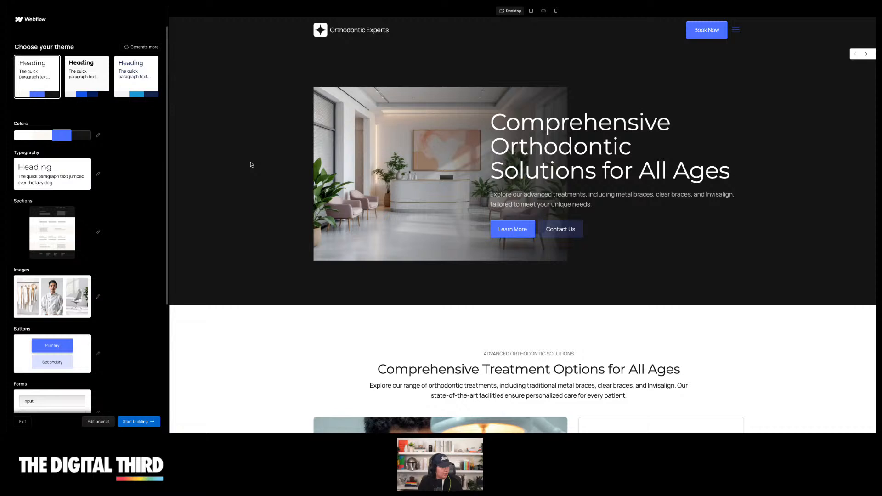
click(532, 12)
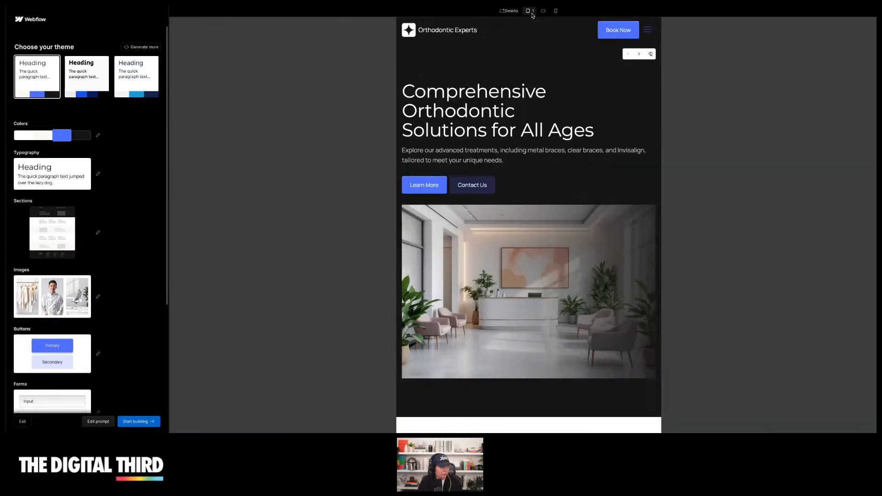
Preview the generated homepage in the mobile landscape and mobile portrait views, returning to desktop view
click(542, 11)
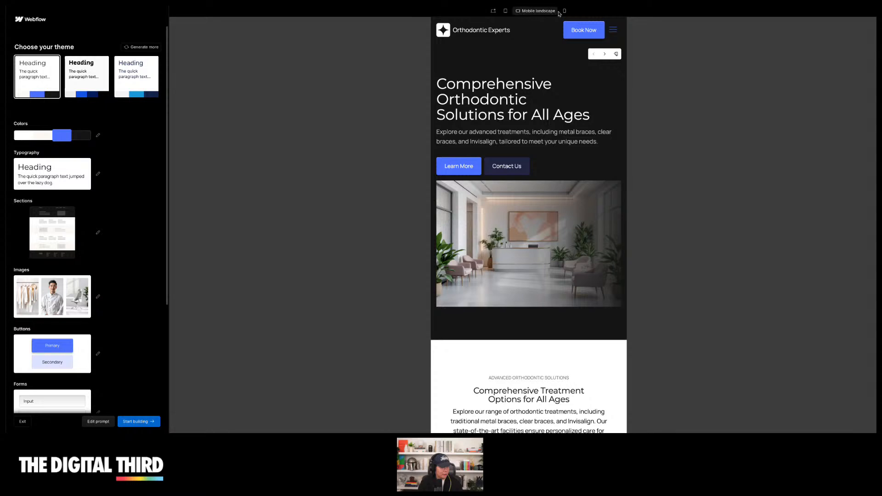
click(563, 12)
click(493, 11)
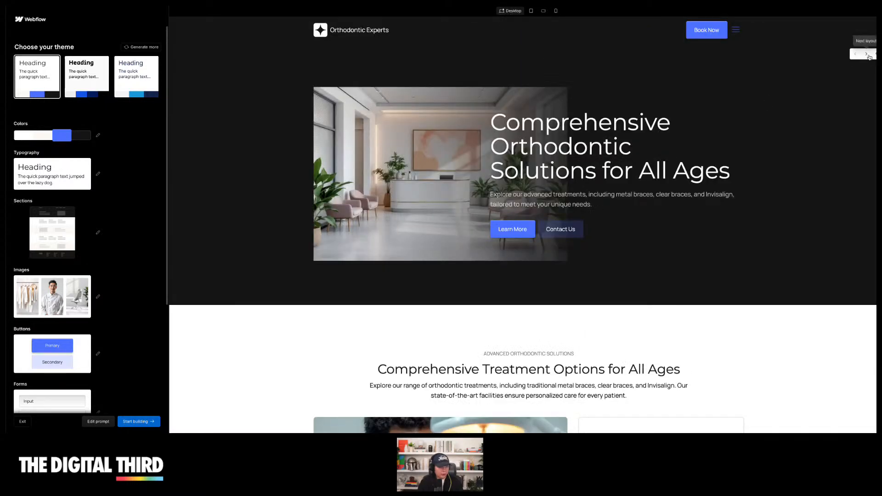
Swap the homepage hero section to the next suggested layout
click(867, 54)
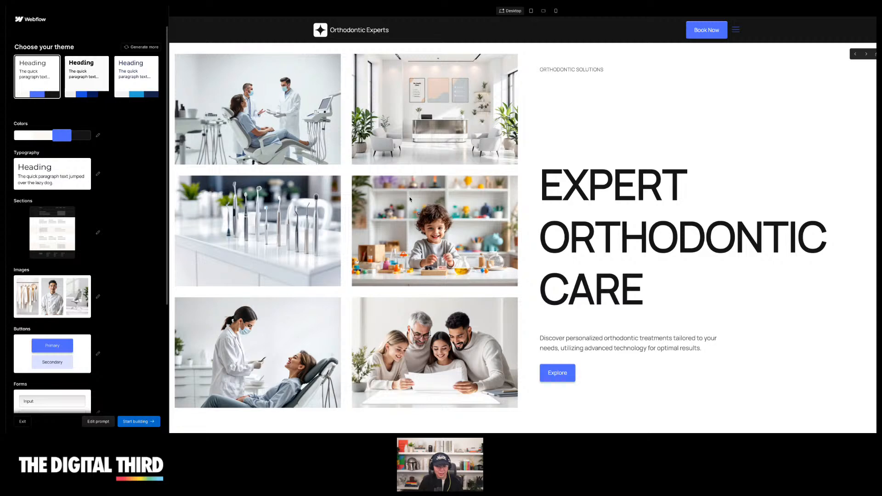
scroll(732, 190, down, 8)
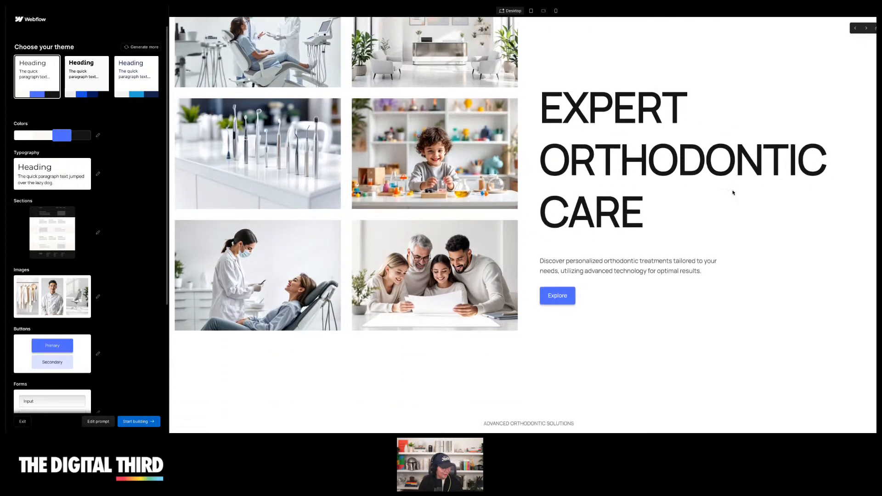
scroll(735, 188, up, 10)
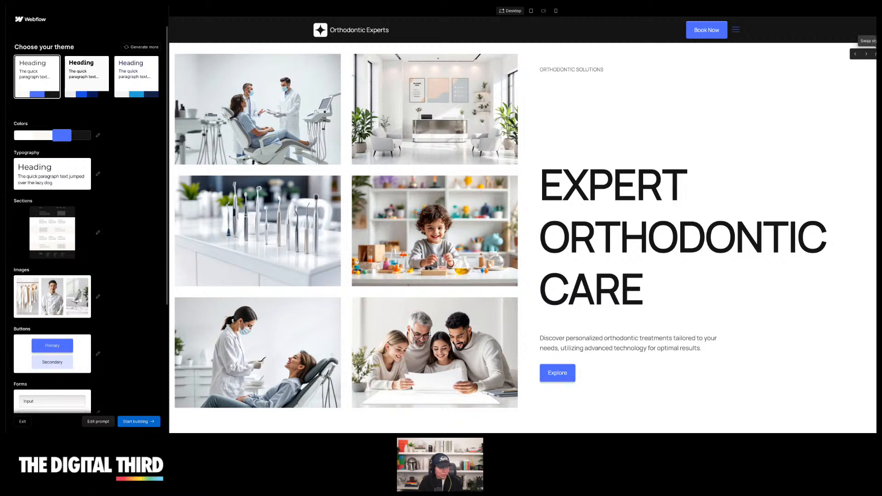
Cycle through the hero section's style variants, ending on the blue background variant
click(876, 55)
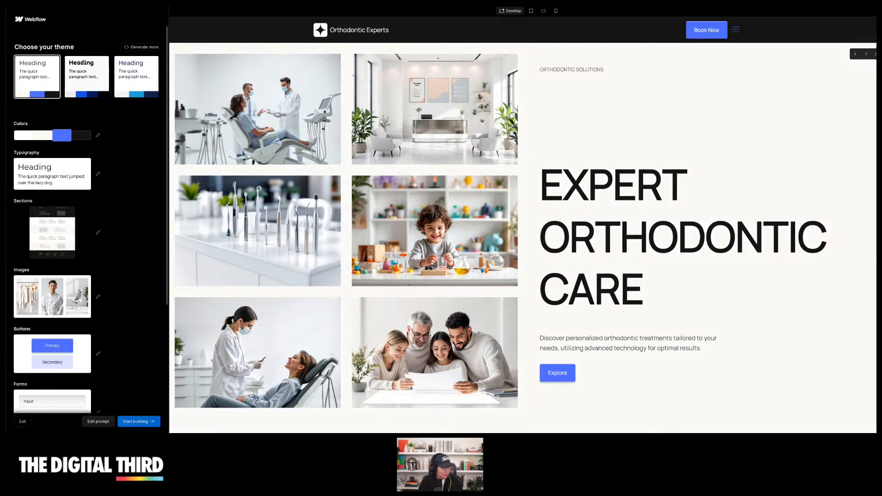
click(876, 54)
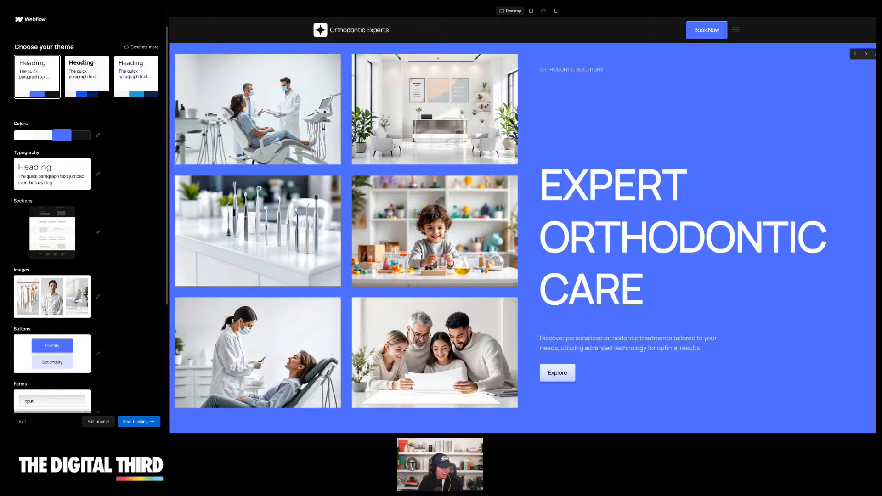
click(876, 54)
click(875, 54)
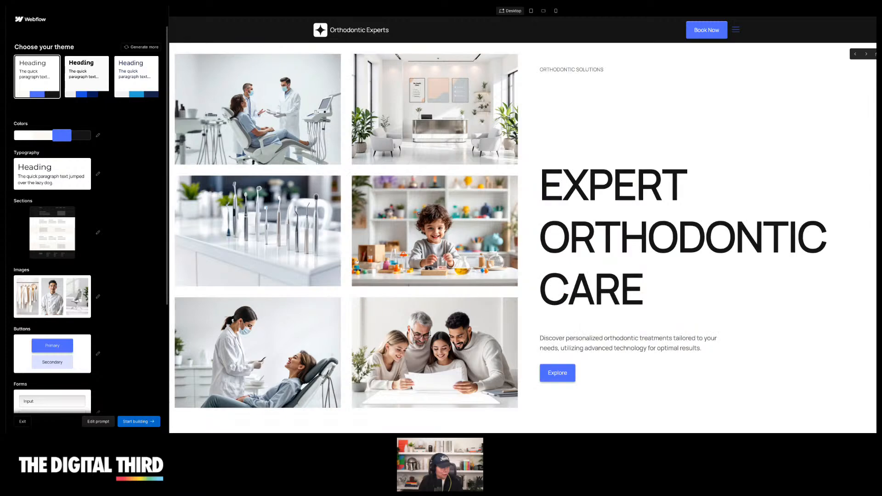
click(875, 54)
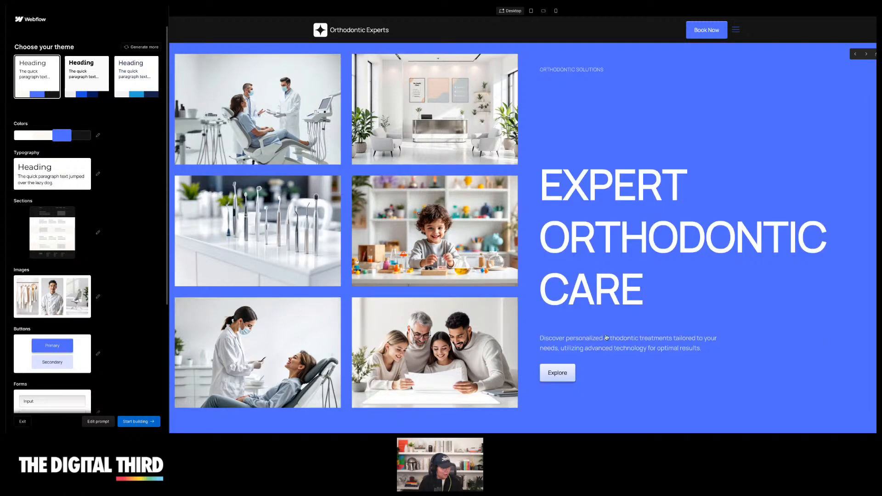
scroll(712, 138, down, 7)
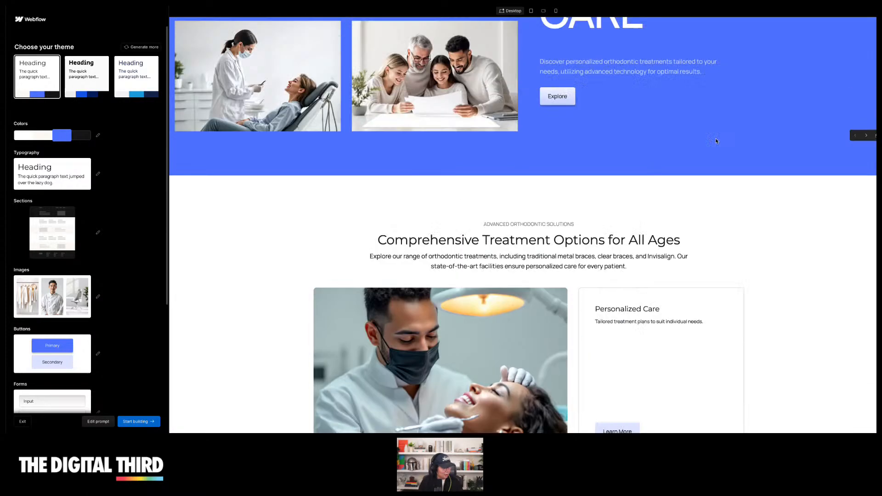
scroll(715, 139, up, 7)
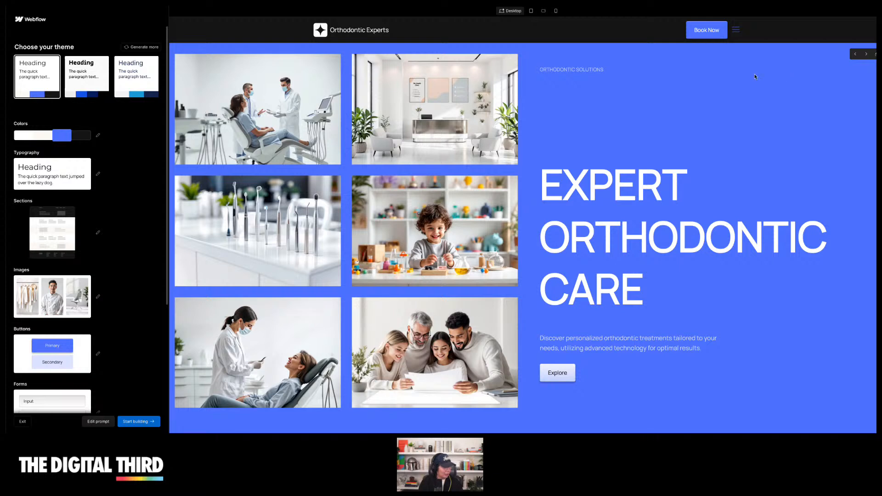
Try each of the three suggested site themes in turn
click(47, 82)
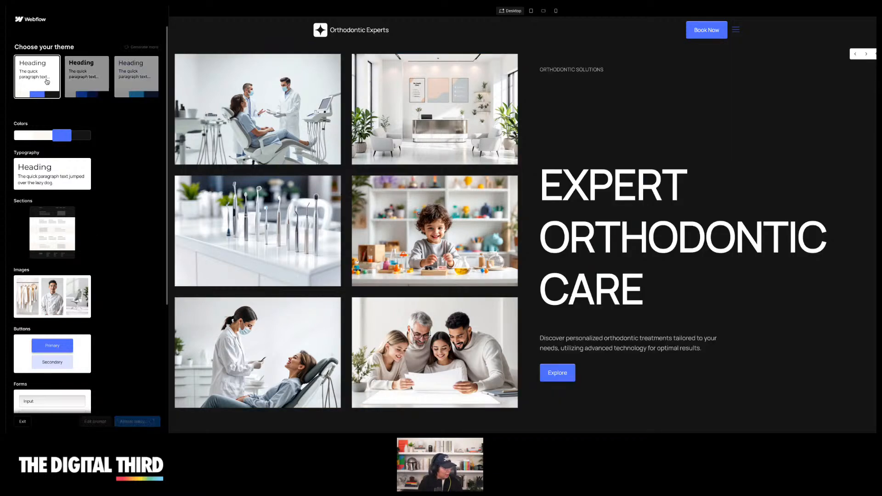
click(87, 73)
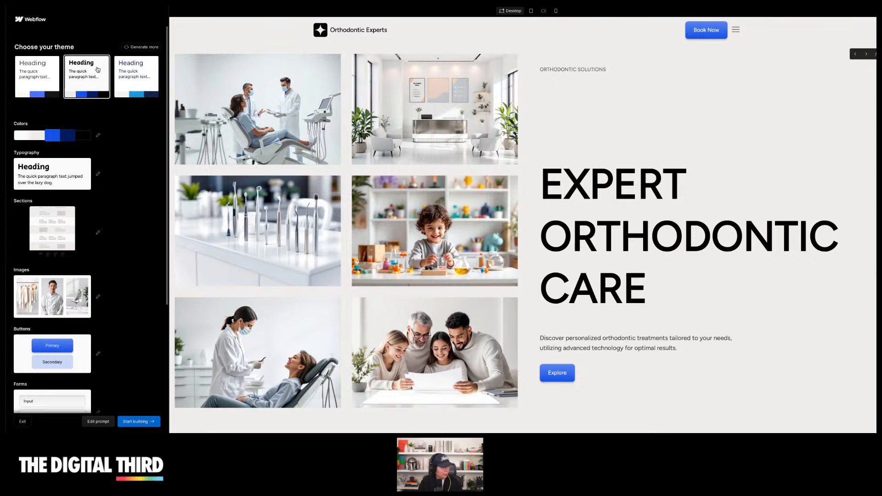
click(143, 81)
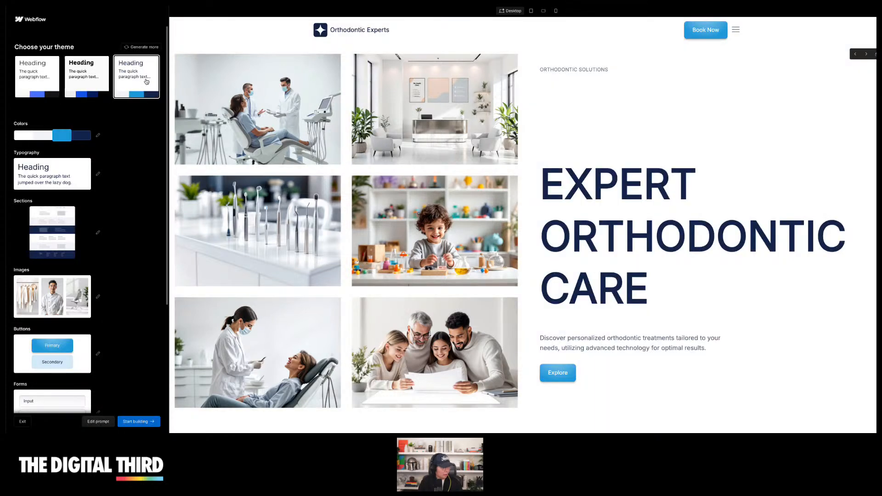
Generate more theme options and keep the first new theme selected
click(142, 48)
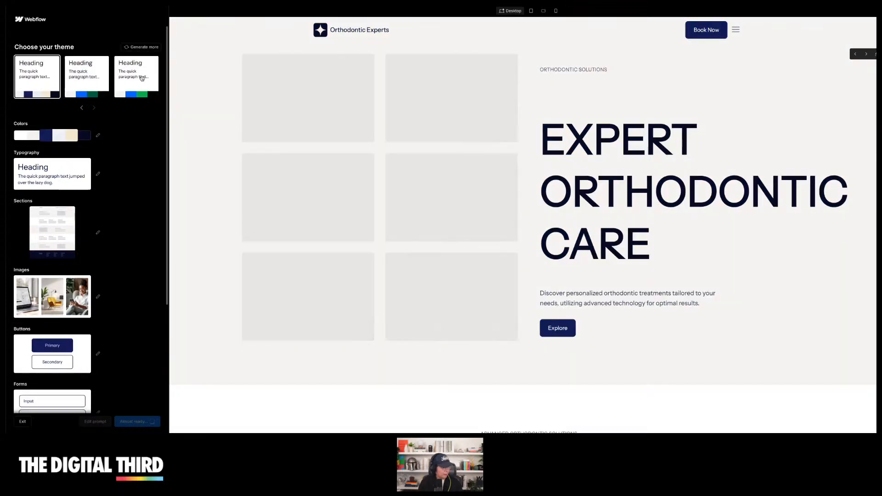
scroll(561, 165, down, 8)
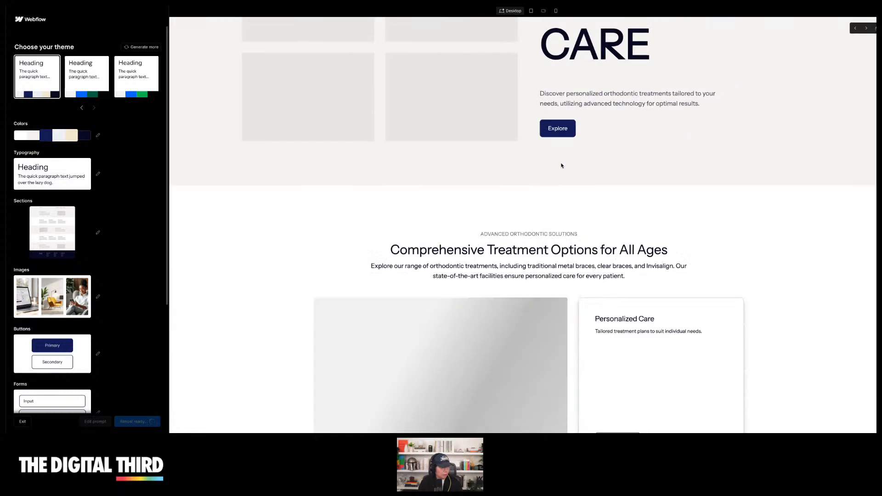
scroll(562, 165, up, 8)
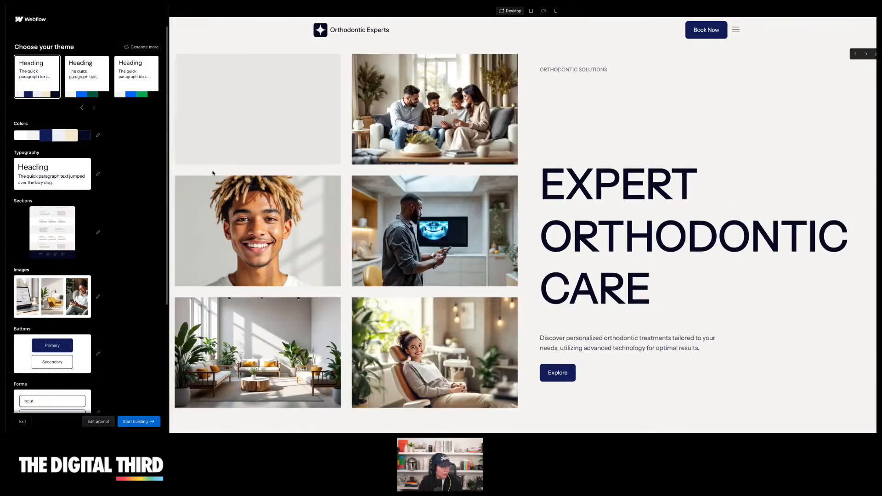
scroll(373, 163, down, 10)
scroll(373, 163, up, 10)
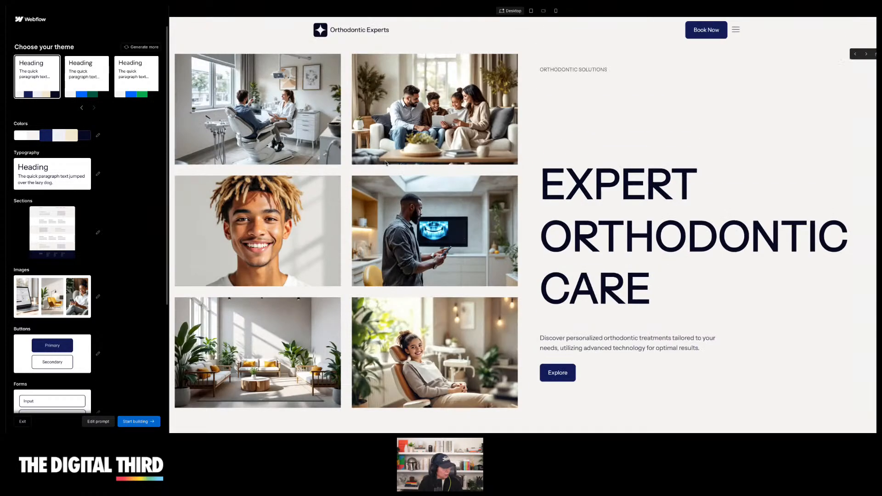
Change the site's color palette to the Score palette
click(55, 136)
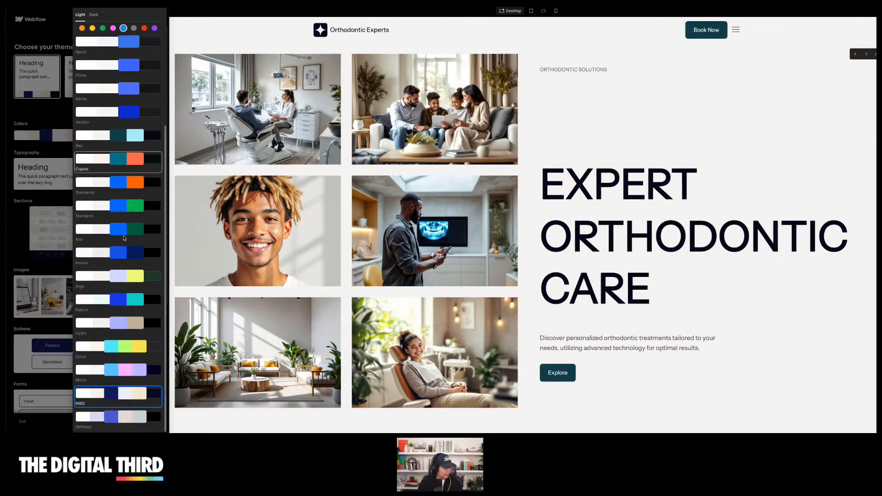
click(113, 352)
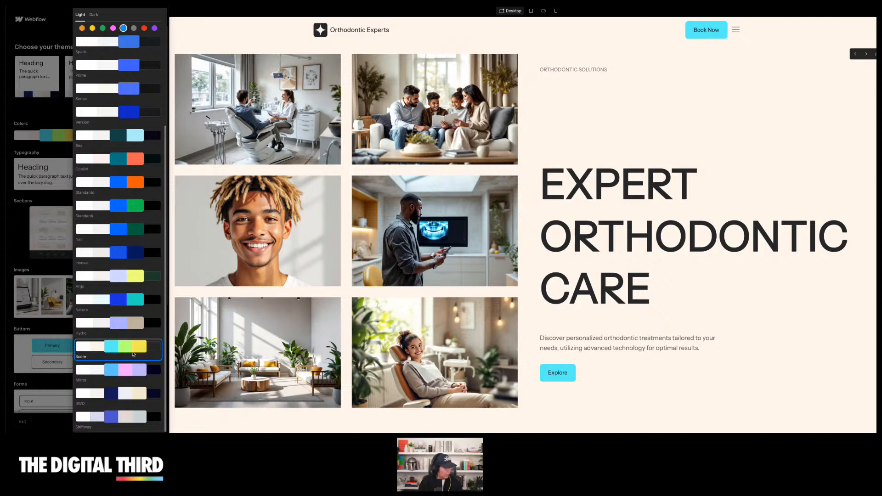
click(41, 117)
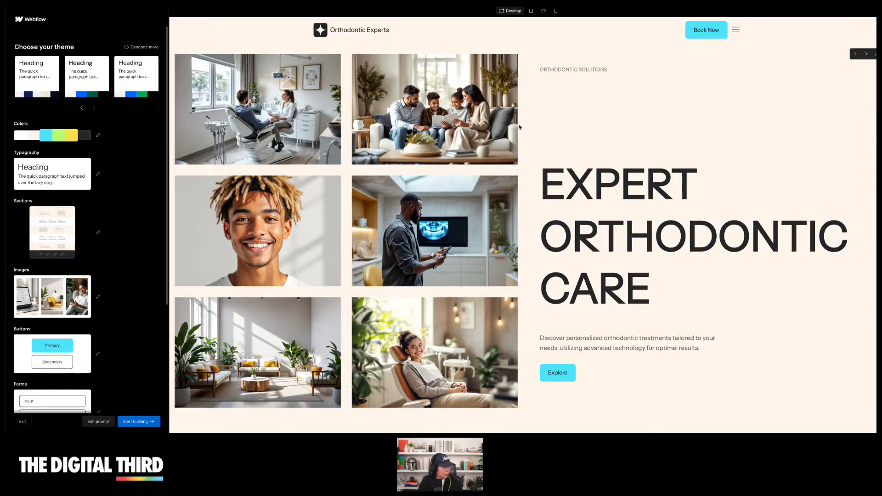
Swap the treatment options section to its next suggested layout
scroll(507, 126, down, 10)
scroll(869, 111, up, 1)
scroll(804, 147, down, 1)
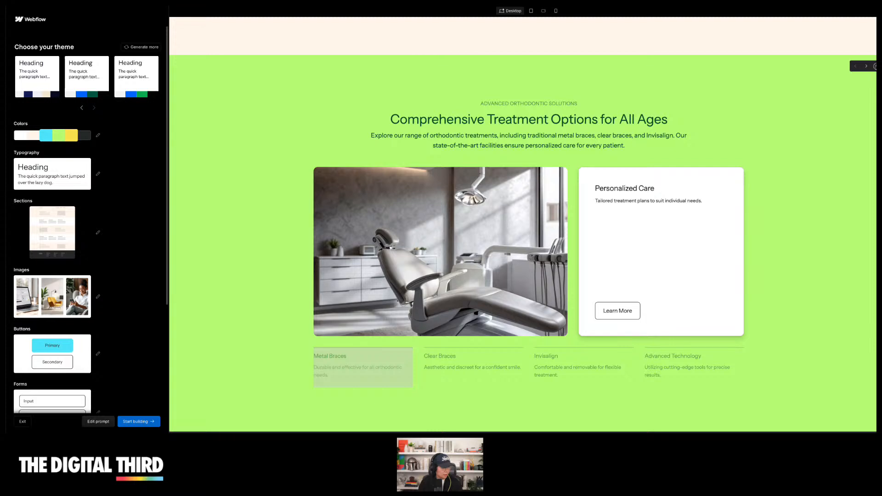
click(865, 68)
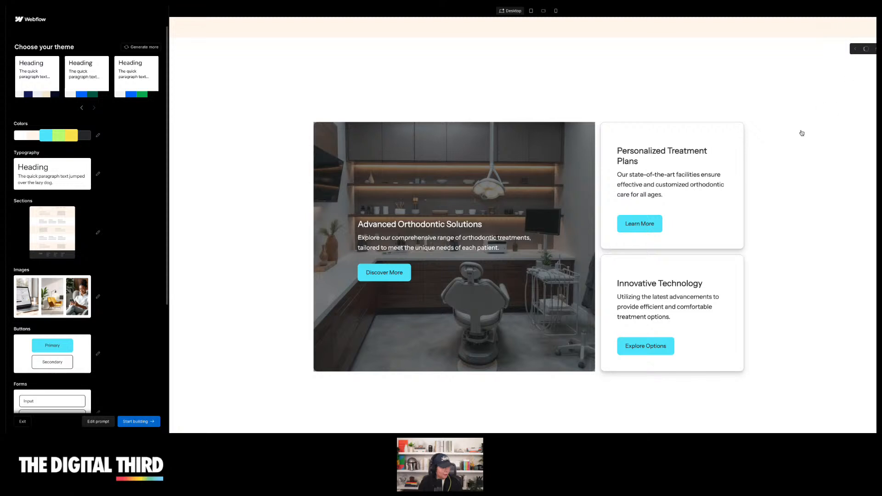
scroll(785, 167, up, 1)
scroll(785, 166, down, 1)
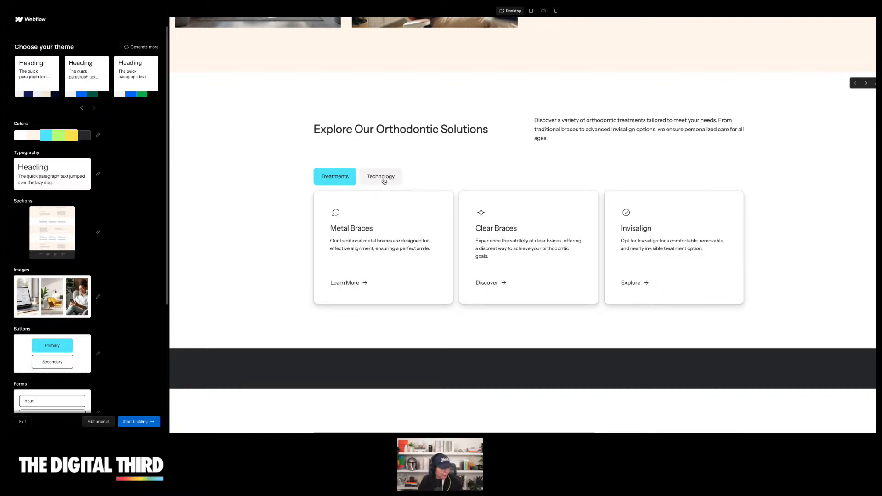
scroll(463, 179, down, 2)
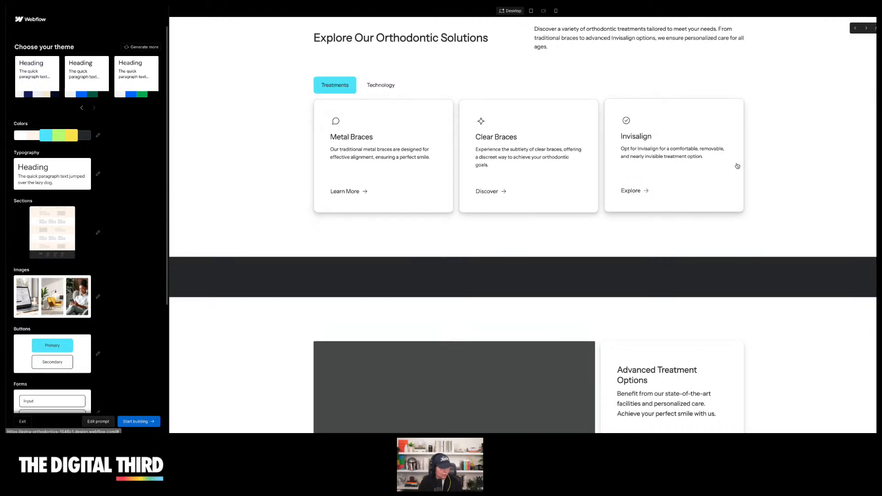
scroll(798, 173, down, 5)
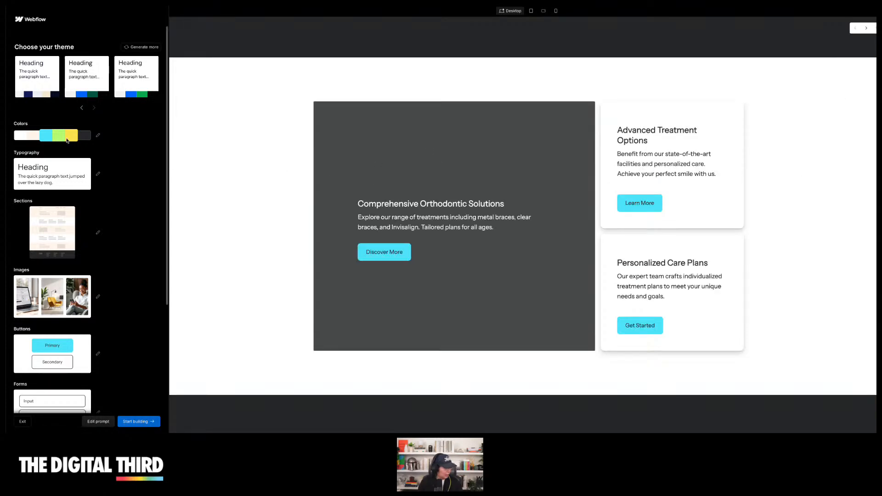
Open the typography packs and try several size scales, settling on the XXL scale
click(55, 171)
click(36, 171)
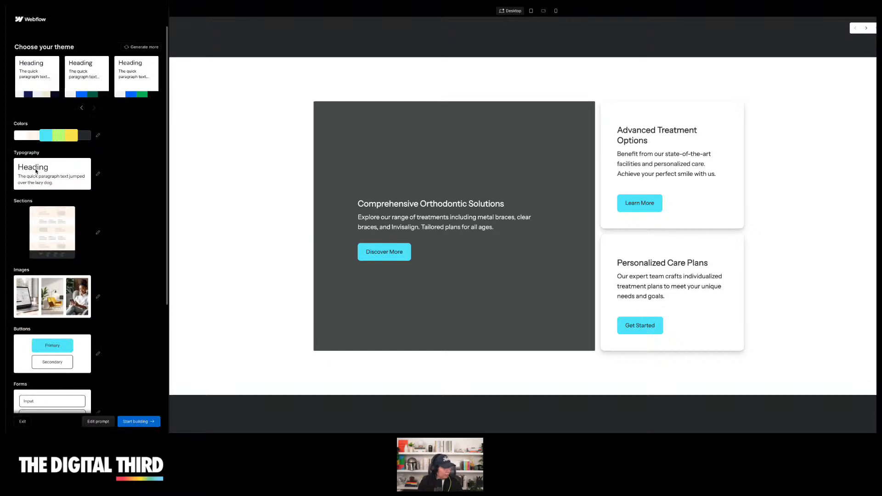
click(35, 171)
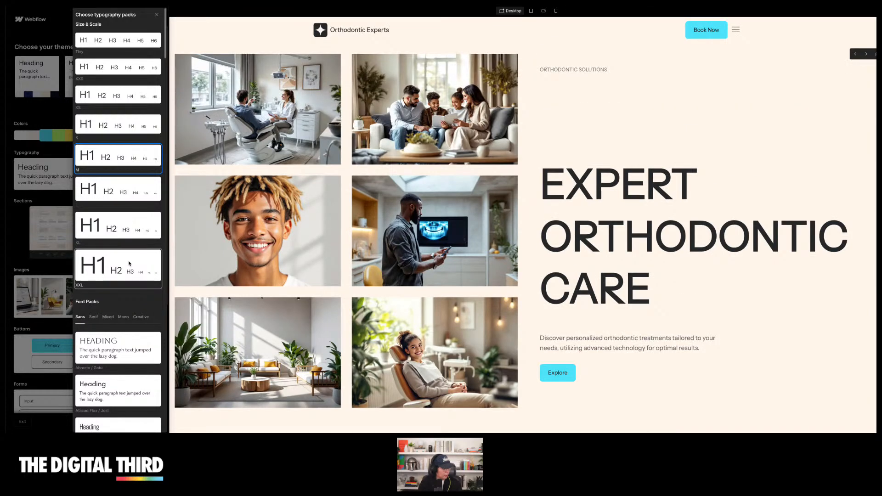
click(129, 263)
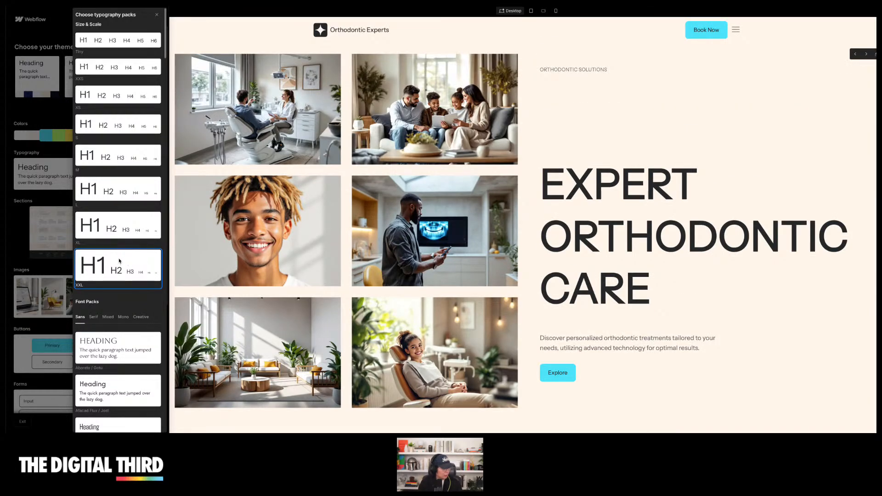
click(122, 54)
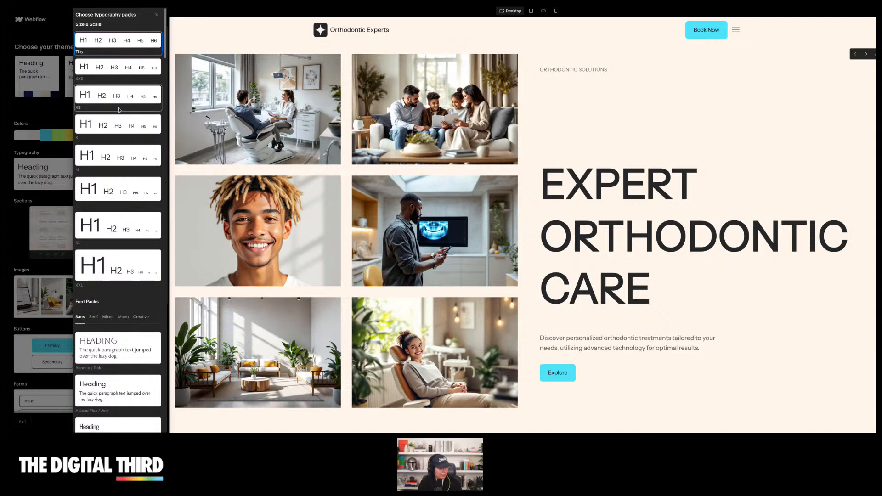
click(119, 138)
scroll(118, 203, down, 3)
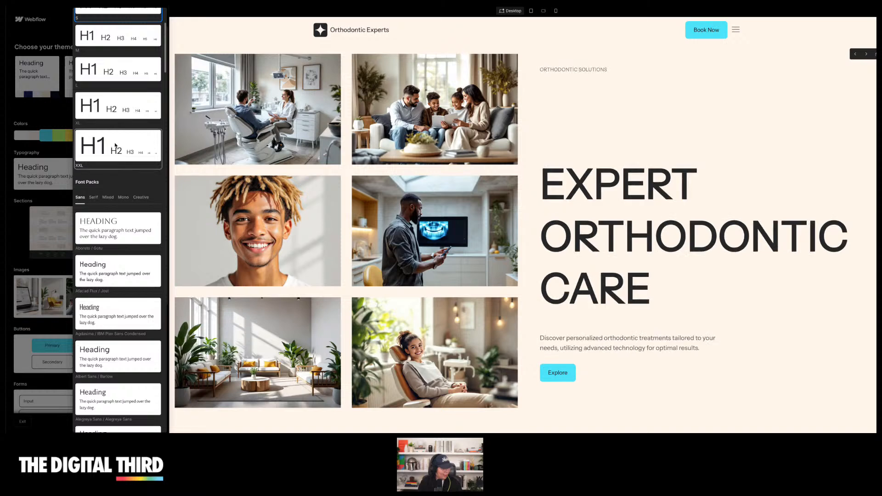
scroll(117, 175, up, 3)
click(123, 171)
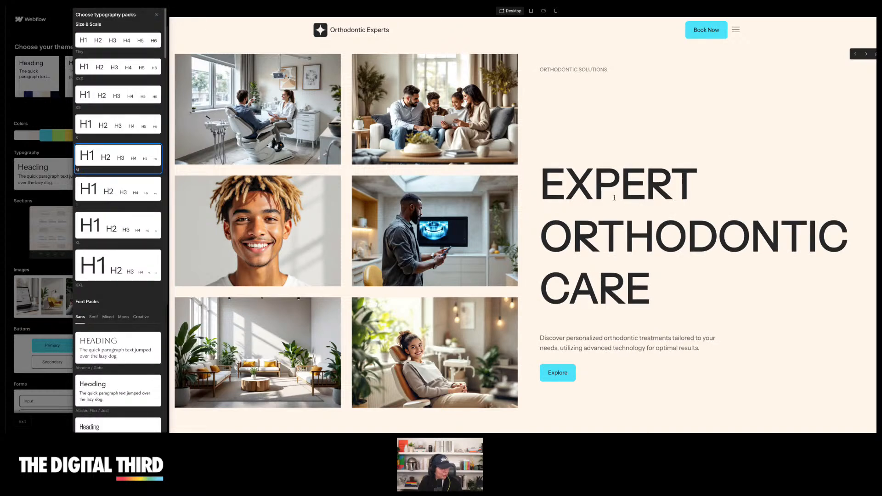
click(120, 198)
click(122, 262)
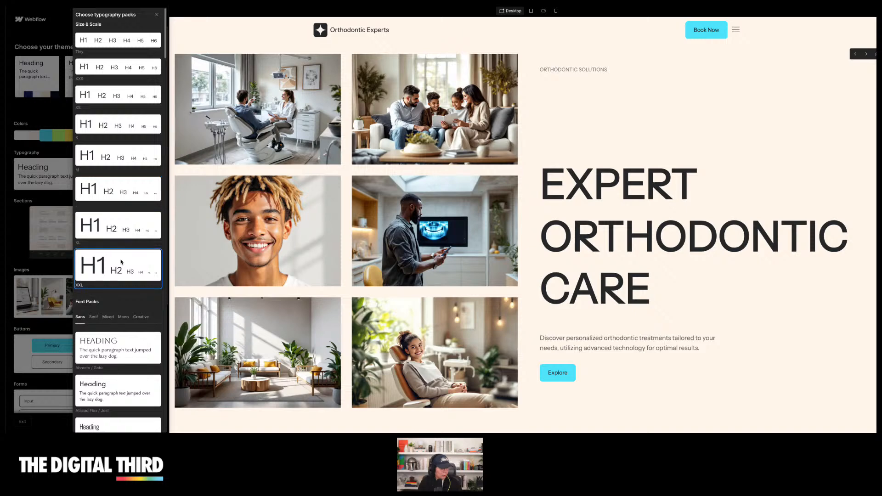
Switch the font packs list to Serif and browse through the serif font pairings
scroll(115, 264, down, 2)
scroll(111, 264, down, 2)
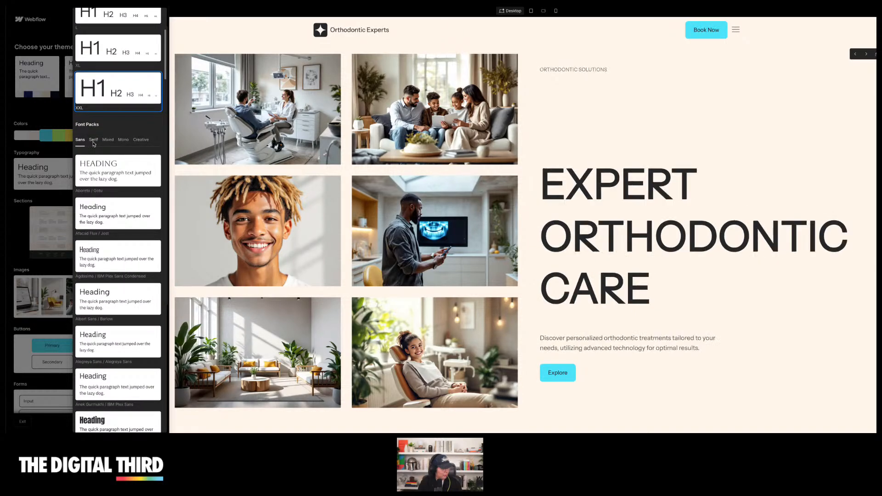
click(94, 140)
scroll(95, 143, down, 2)
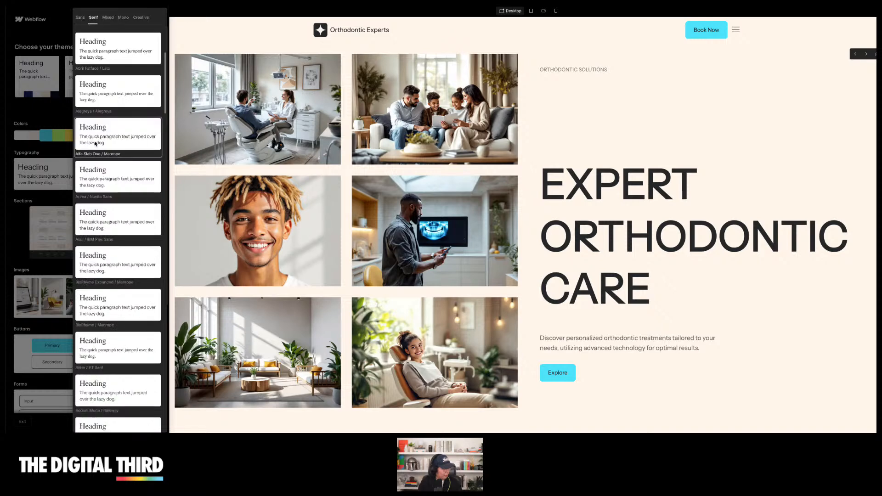
Browse the Mixed and Mono font pack pairings in the typography packs
scroll(98, 130, up, 3)
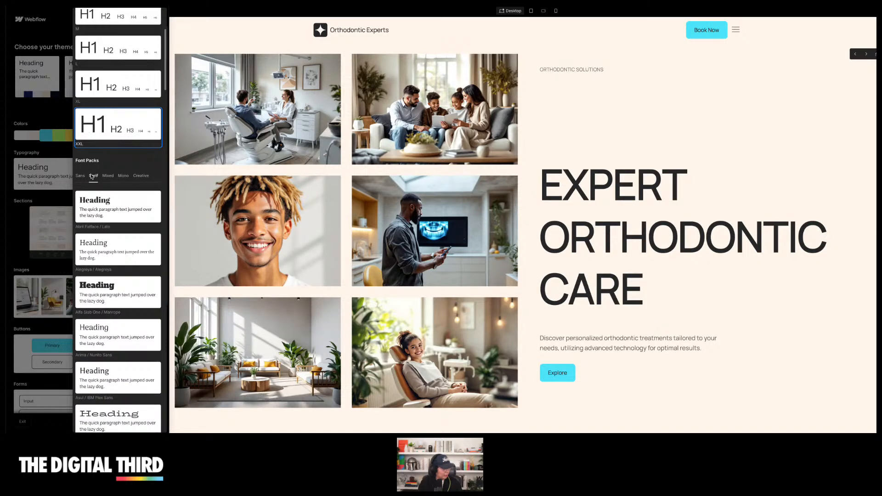
click(108, 176)
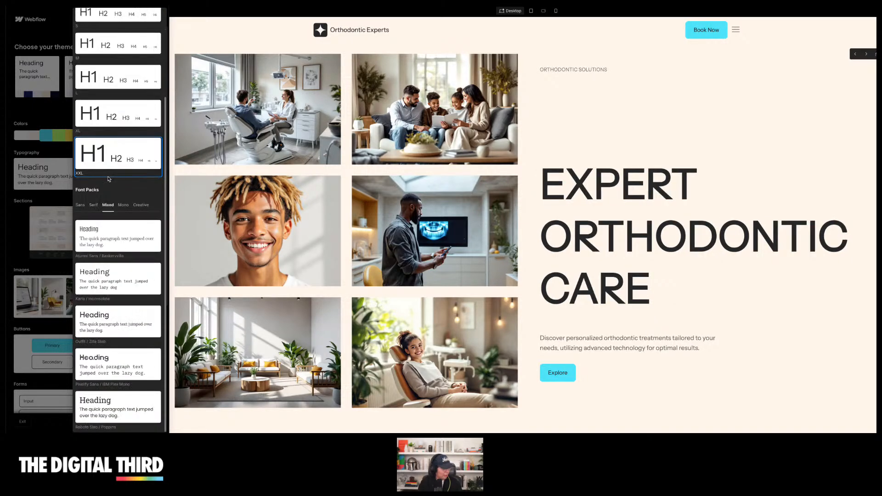
click(124, 205)
scroll(124, 207, down, 2)
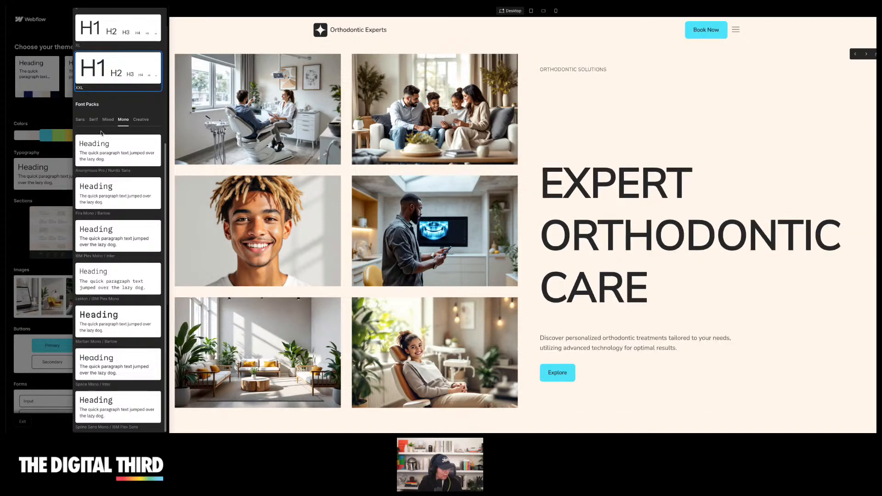
Apply the Climate Crisis / Manrope pairing from the Creative font packs and close the typography packs
click(141, 120)
scroll(124, 183, down, 3)
scroll(124, 189, up, 1)
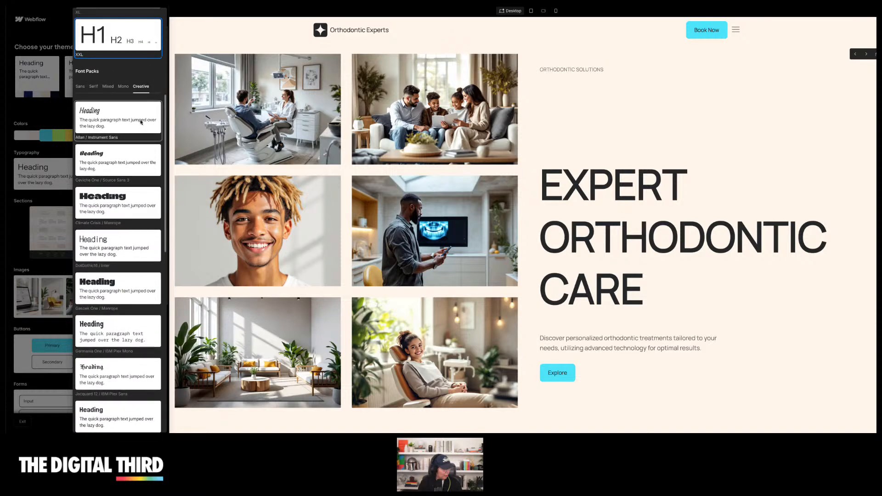
click(125, 206)
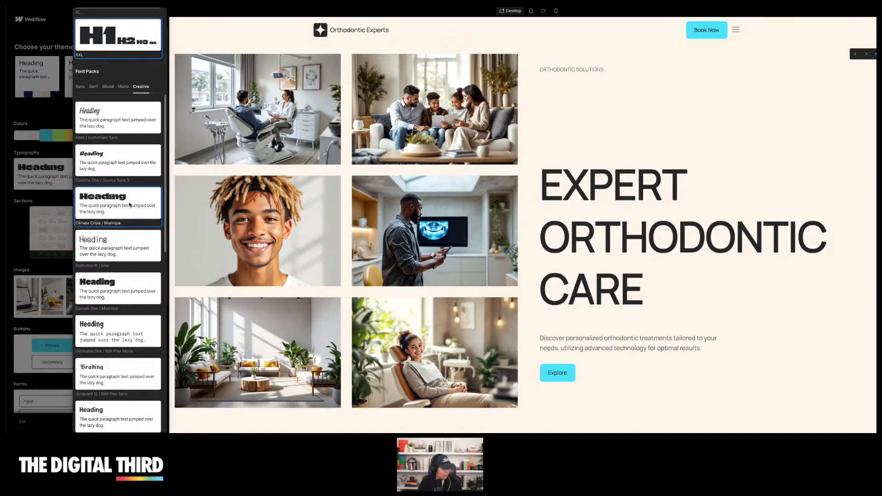
scroll(126, 225, up, 5)
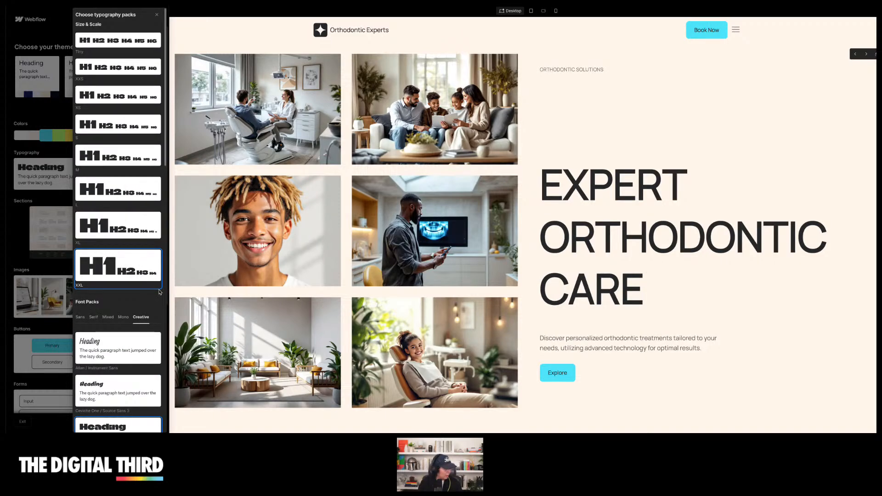
scroll(159, 293, down, 10)
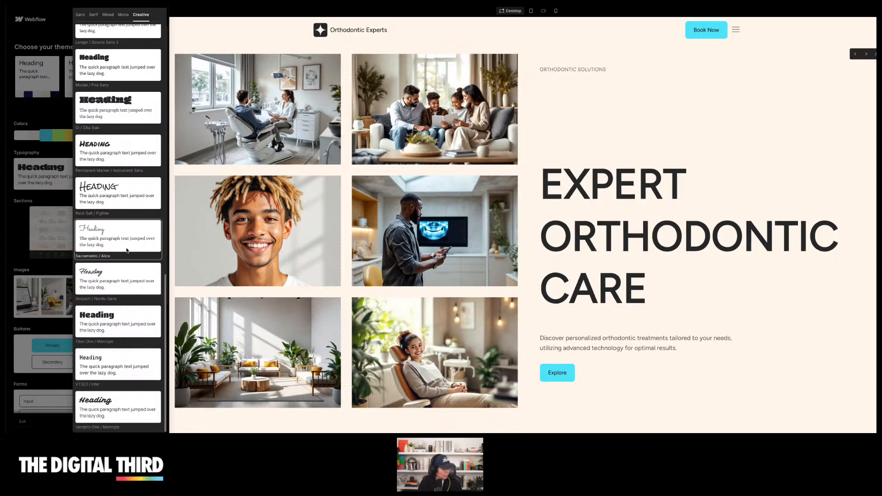
scroll(128, 251, up, 7)
click(39, 222)
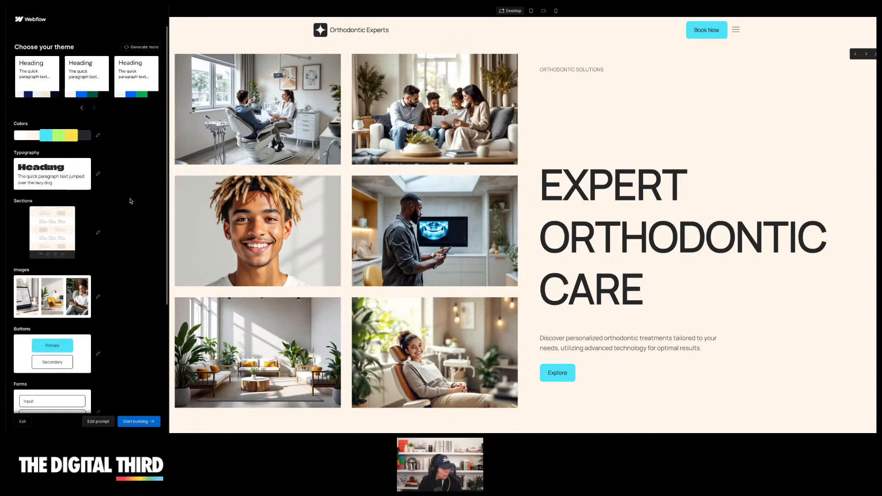
Cycle the hero section forward through two suggested layout variations
click(875, 54)
click(875, 54)
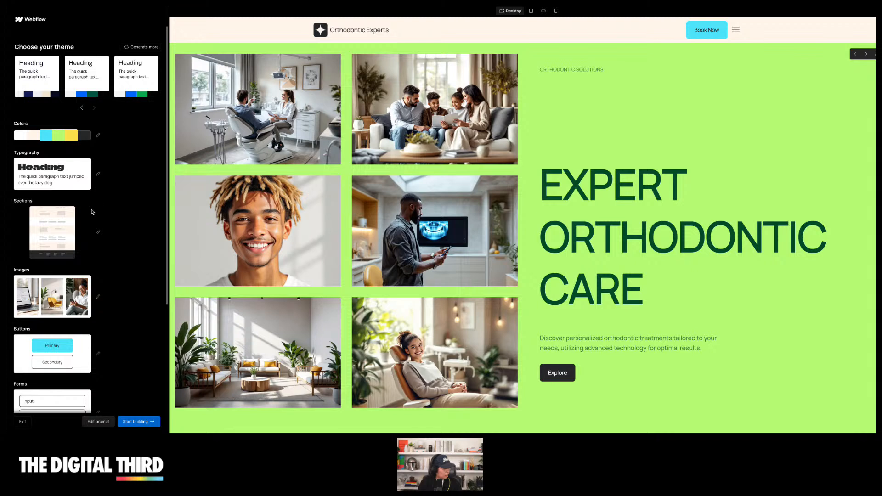
Open the section packs and preview several Subtle packs, ending on Alternate primary / secondary
scroll(92, 212, down, 1)
click(60, 202)
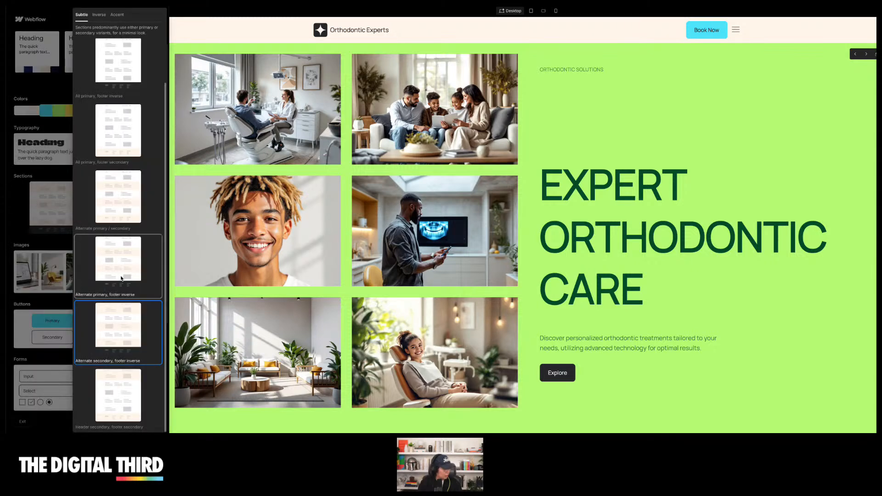
scroll(122, 206, up, 3)
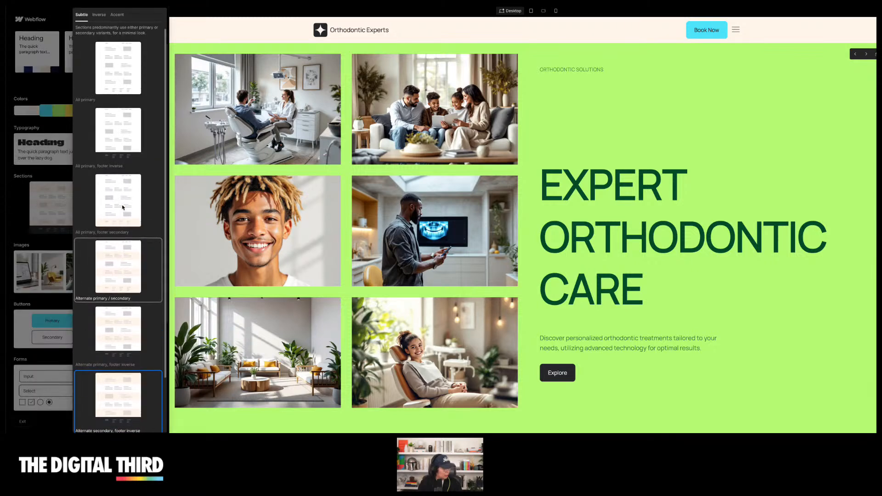
click(128, 98)
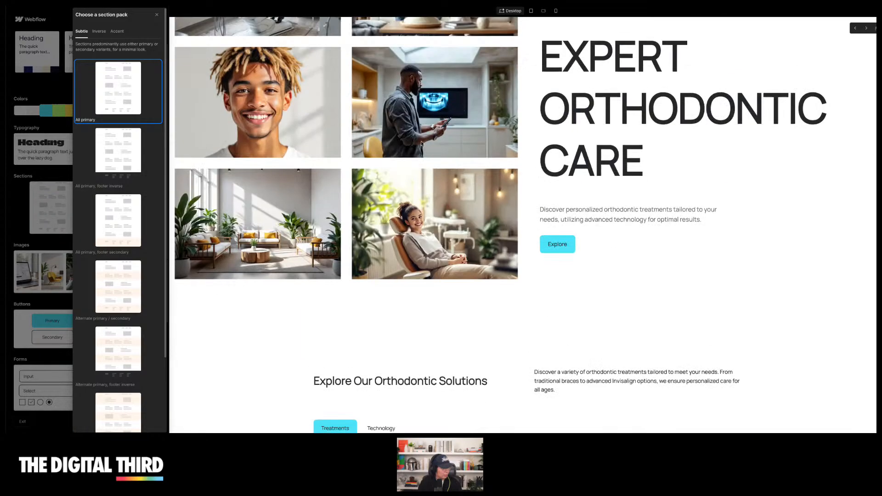
click(125, 156)
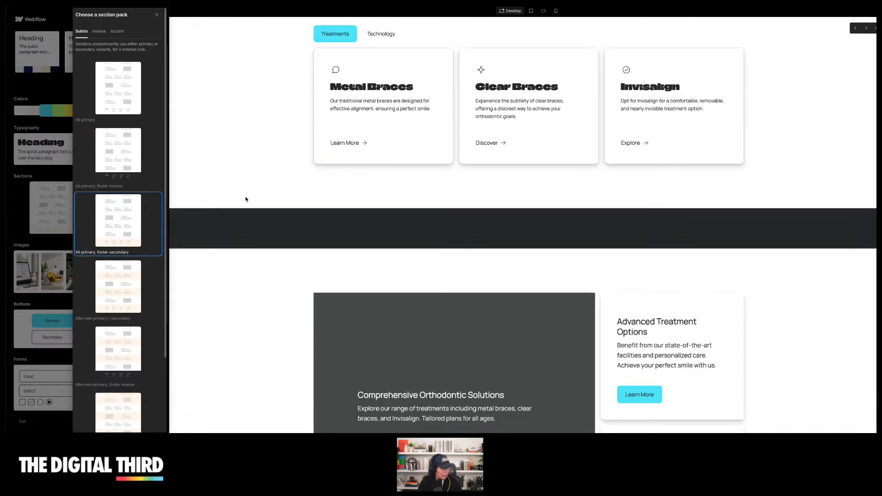
key(Down)
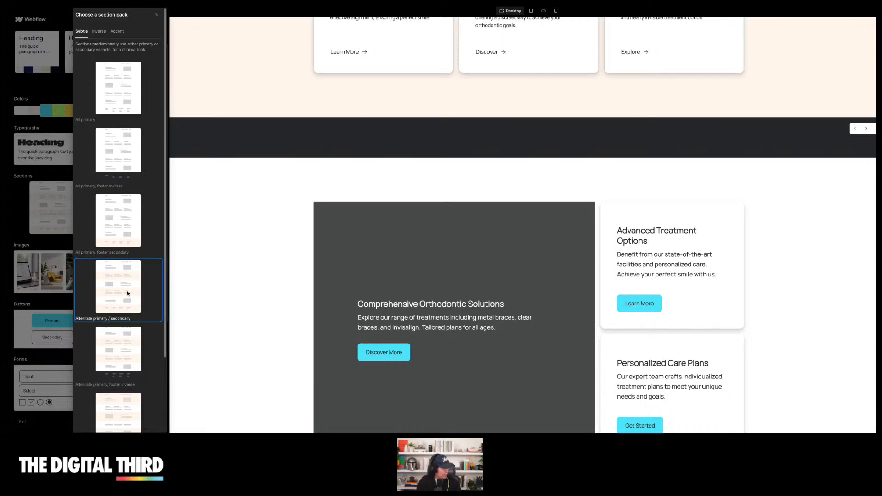
scroll(227, 236, up, 1)
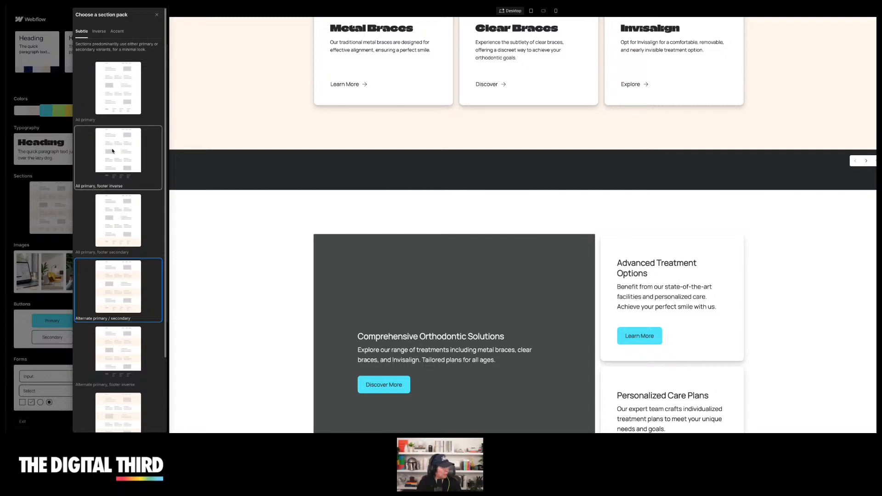
Switch to the Inverse section packs and preview the header-inverse options on the page
click(100, 31)
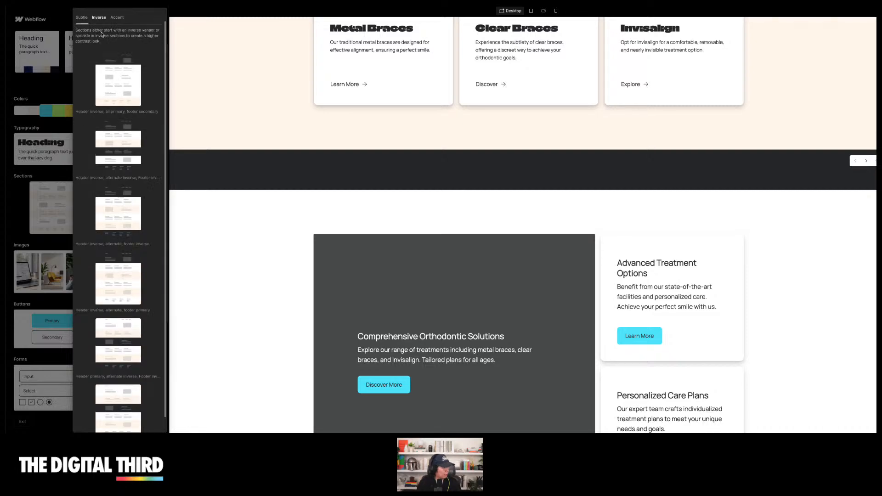
click(117, 92)
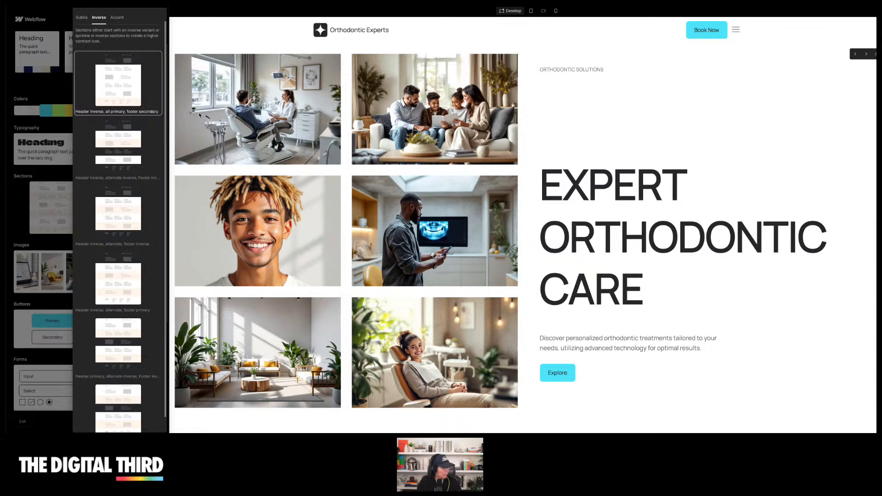
click(126, 80)
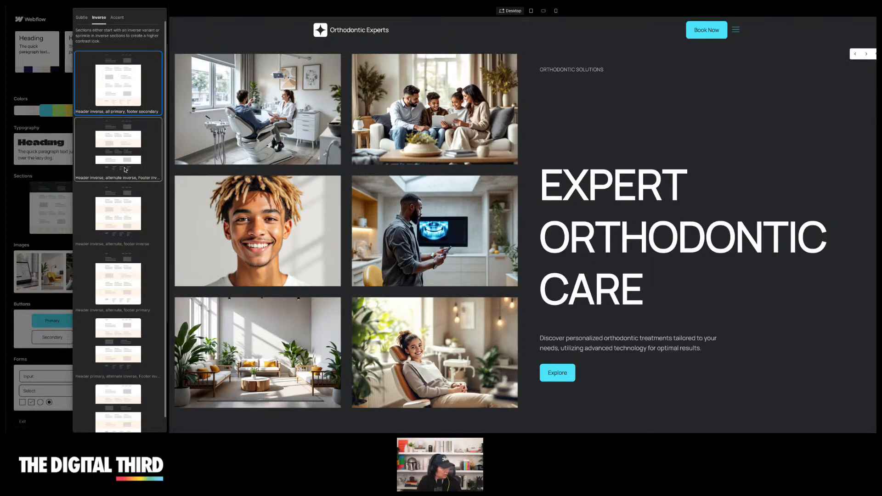
scroll(268, 205, down, 10)
scroll(269, 207, up, 4)
scroll(269, 201, down, 4)
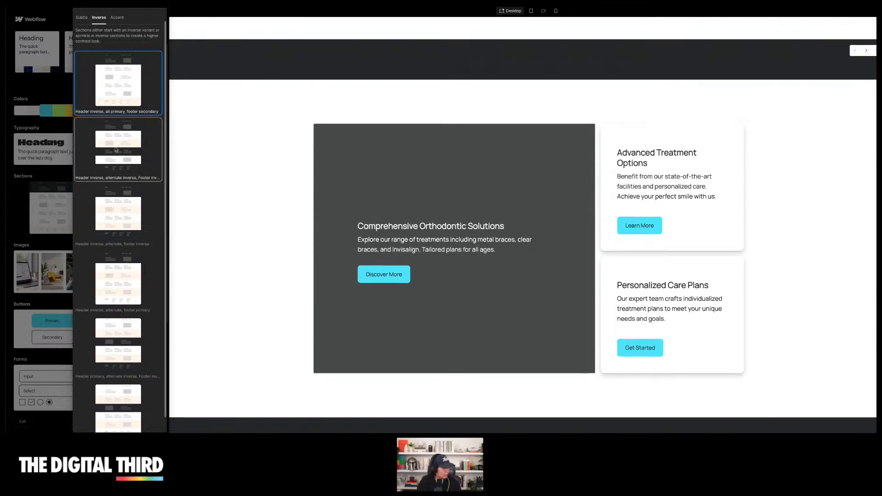
click(134, 159)
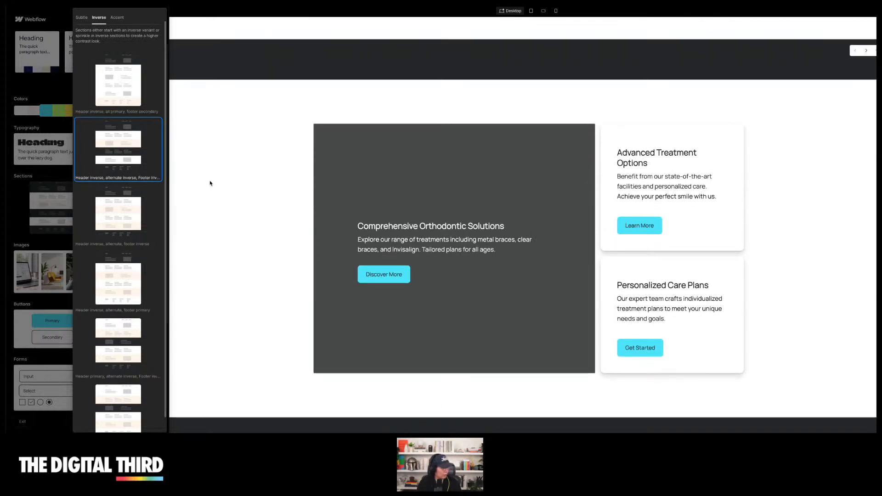
scroll(239, 199, up, 10)
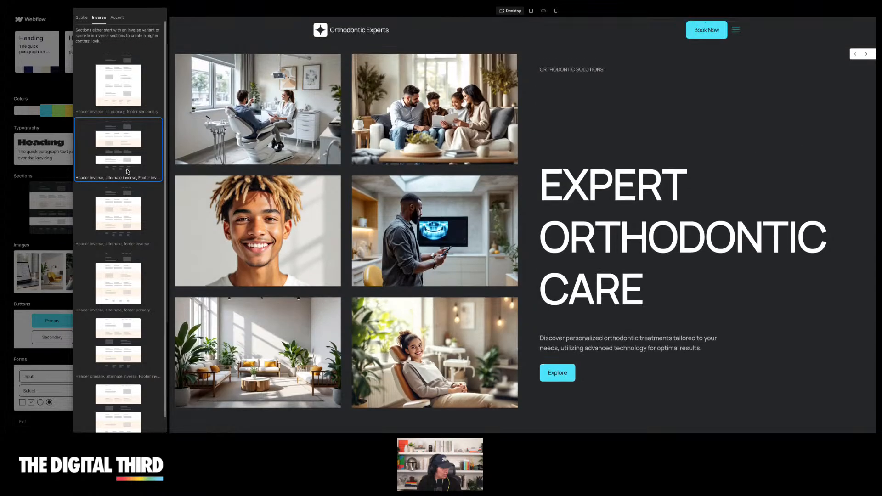
Select the Header primary, alternate inverse, Footer inverse section pack
scroll(172, 171, down, 2)
scroll(119, 276, down, 1)
scroll(119, 317, down, 1)
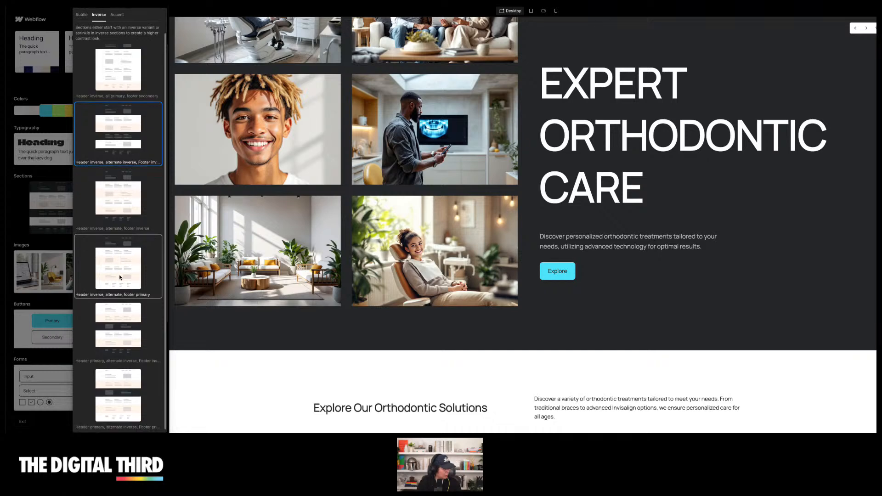
click(119, 333)
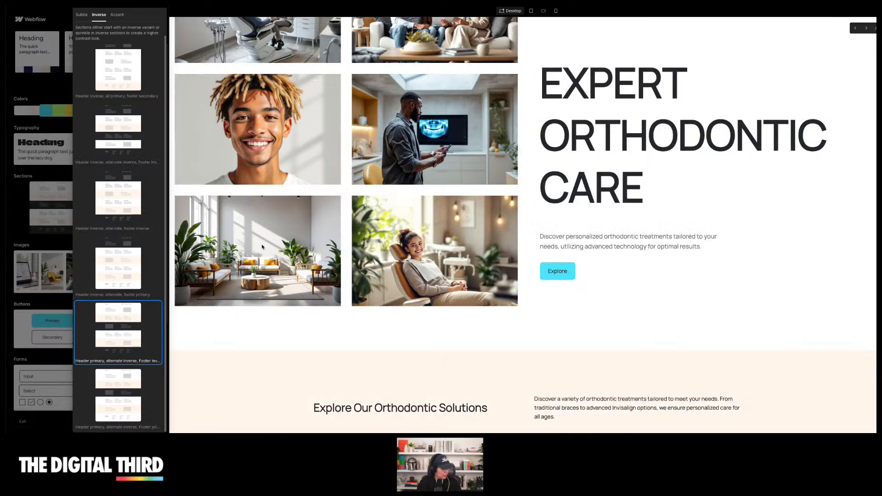
scroll(303, 237, down, 10)
scroll(592, 83, up, 1)
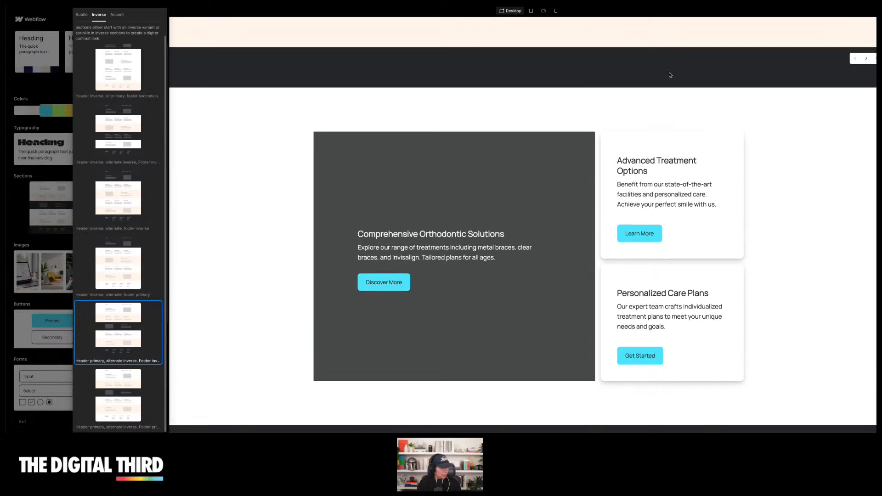
Switch the orthodontic solutions section to another suggested layout and review the page
click(860, 59)
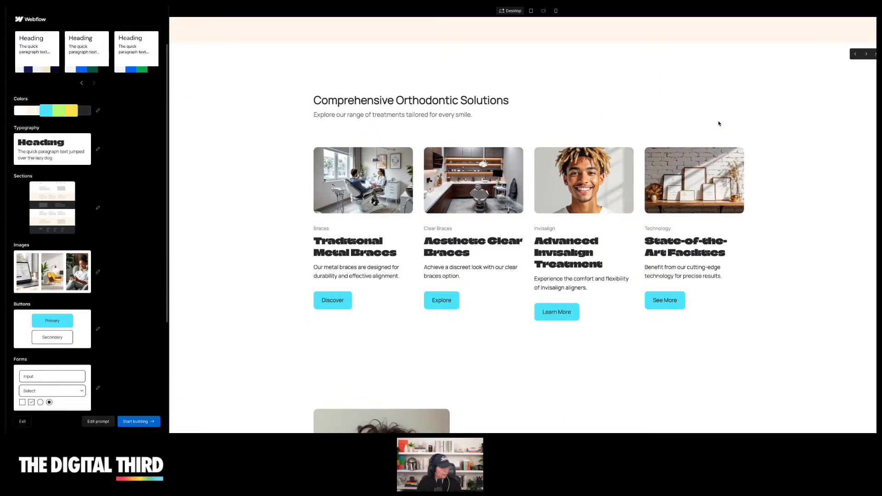
scroll(511, 255, up, 15)
scroll(668, 58, down, 5)
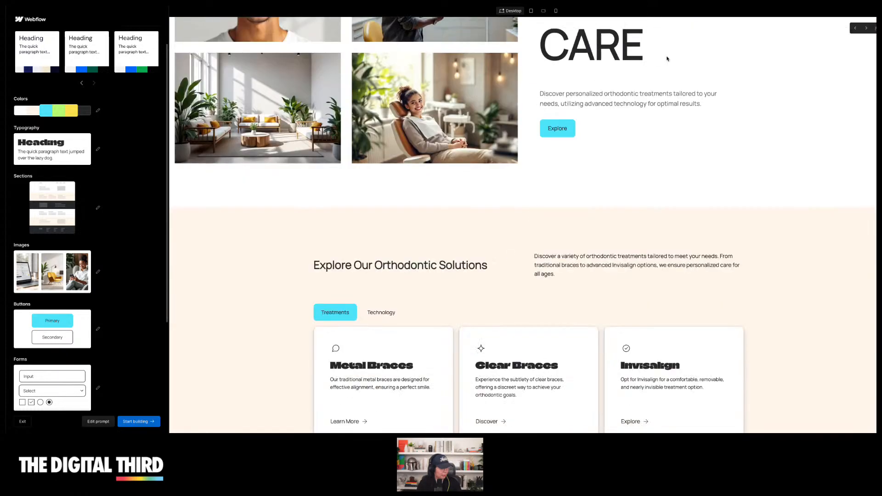
scroll(667, 58, up, 10)
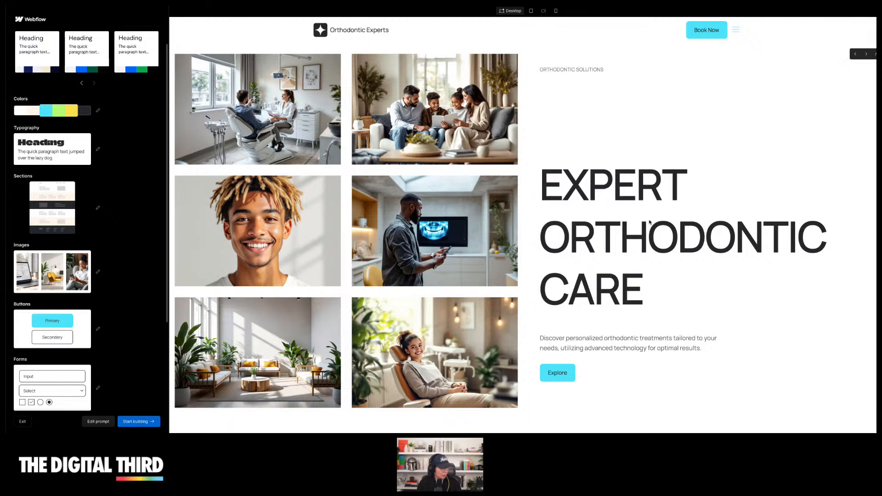
Cycle the hero section's layouts until reaching the centered 'Advanced Orthodontic Solutions for All Ages' heading layout
click(868, 56)
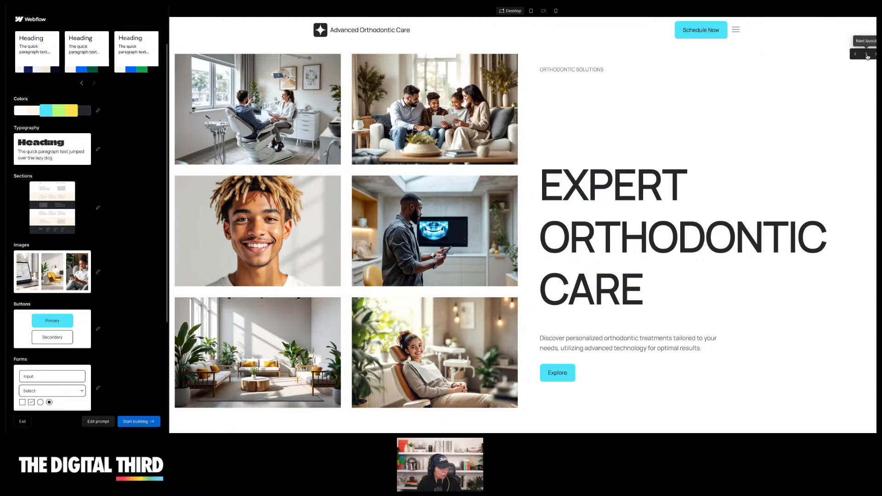
click(867, 55)
scroll(807, 118, down, 6)
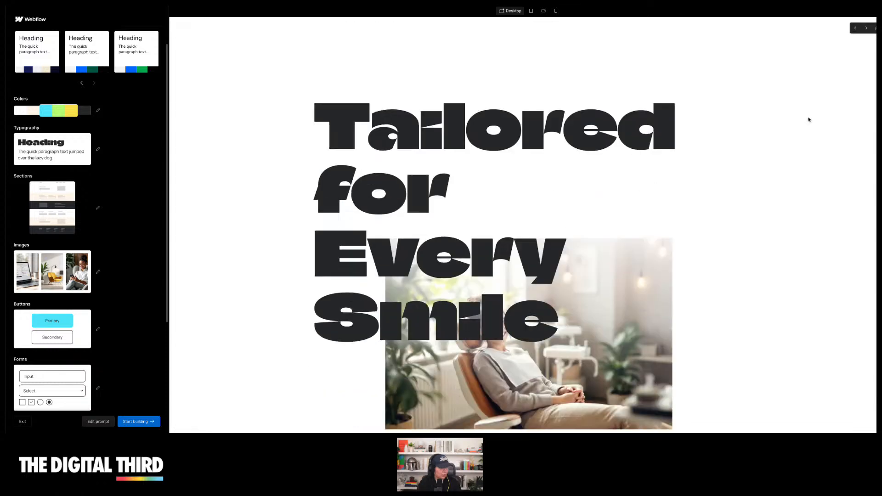
scroll(807, 119, up, 4)
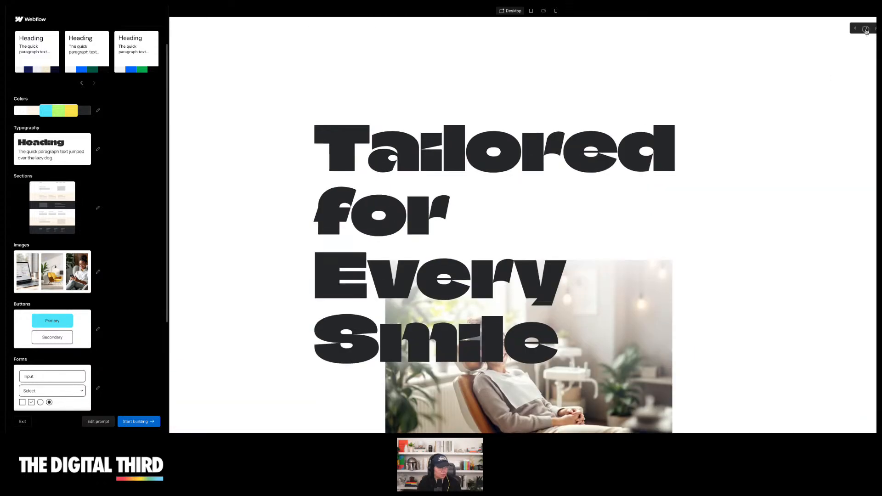
click(866, 29)
scroll(746, 121, up, 3)
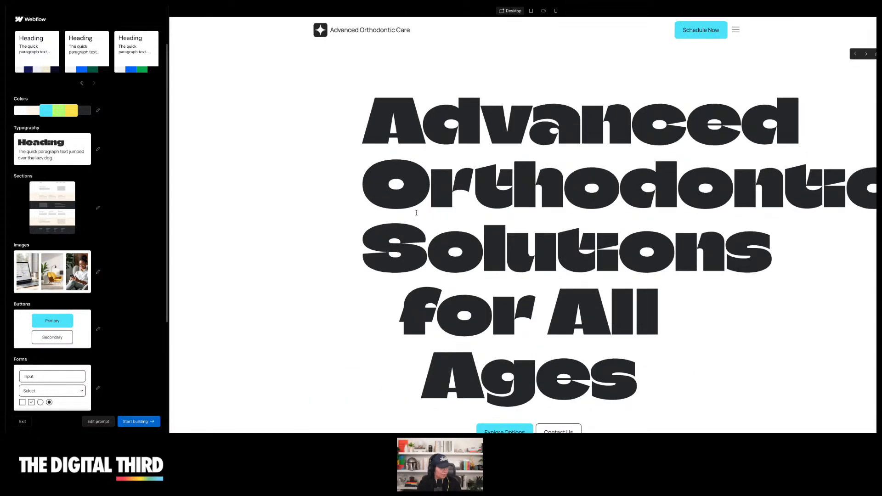
Change the typography size scale to M
click(64, 157)
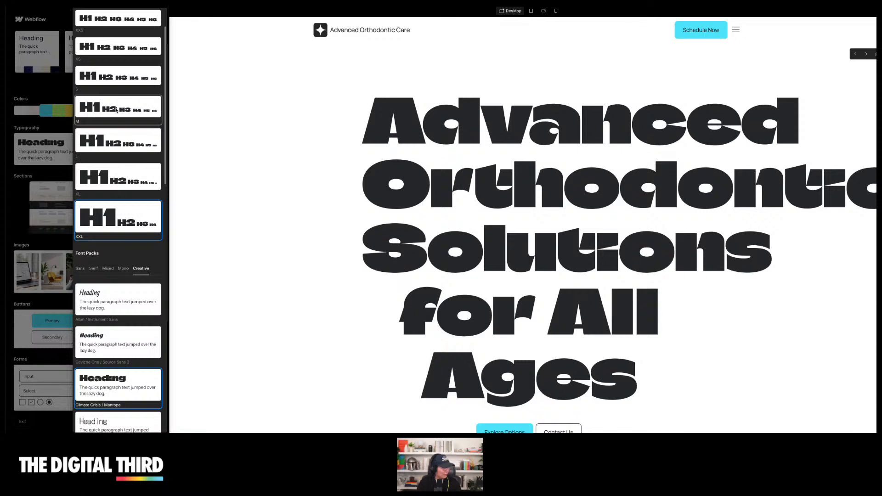
click(116, 109)
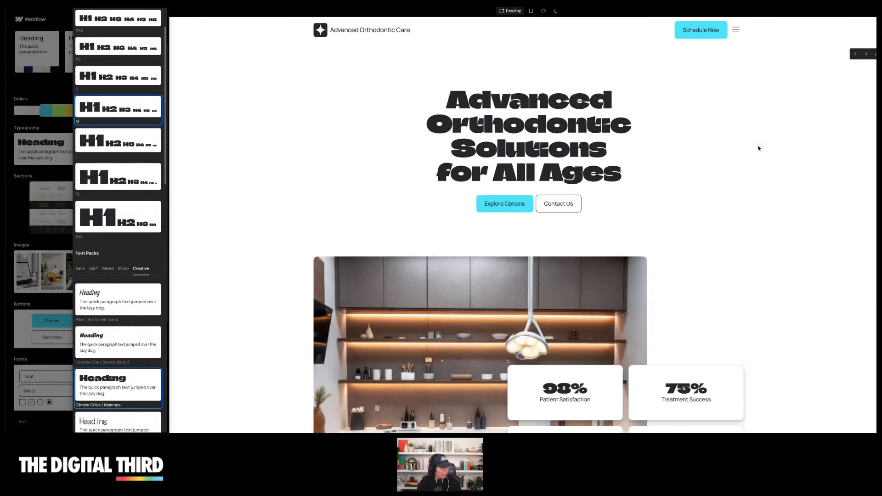
click(12, 157)
scroll(58, 194, down, 5)
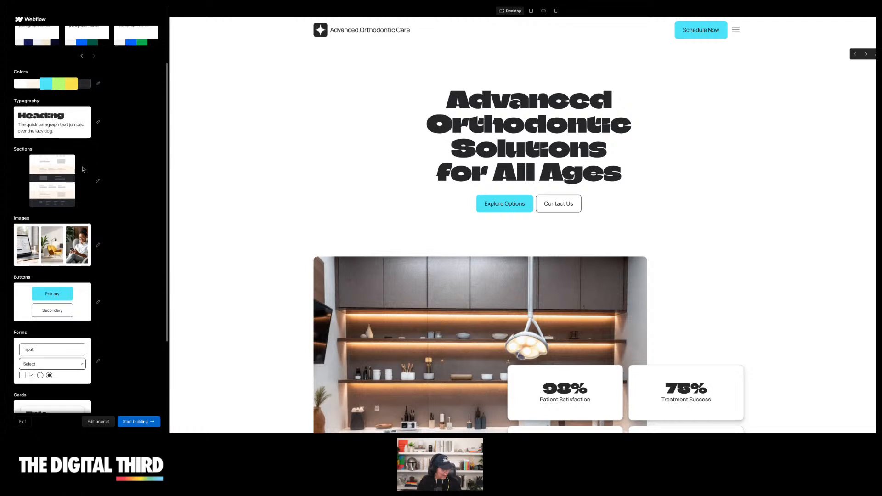
click(76, 205)
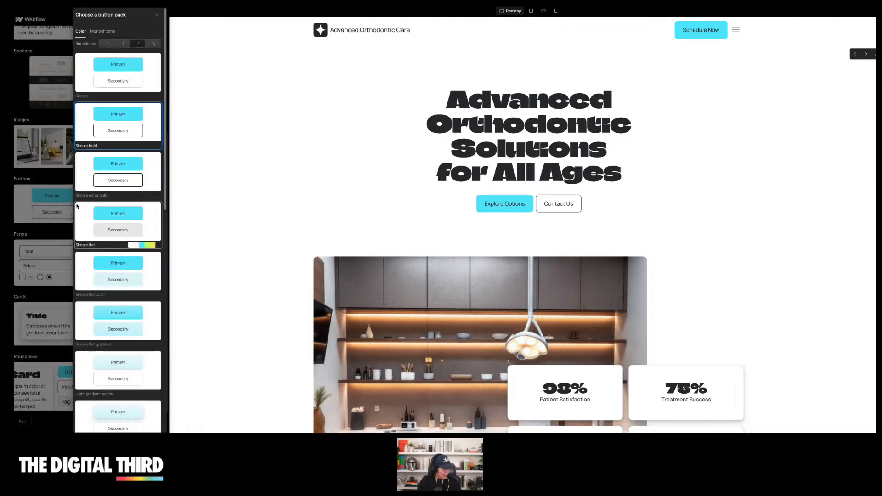
click(62, 204)
Apply the Dramatic light image pack and scroll through the page to review the new images
click(63, 153)
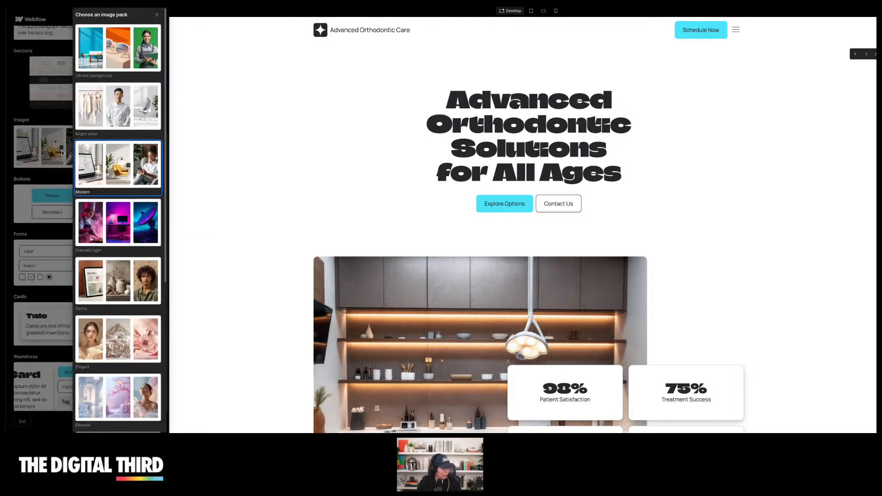
scroll(129, 209, down, 5)
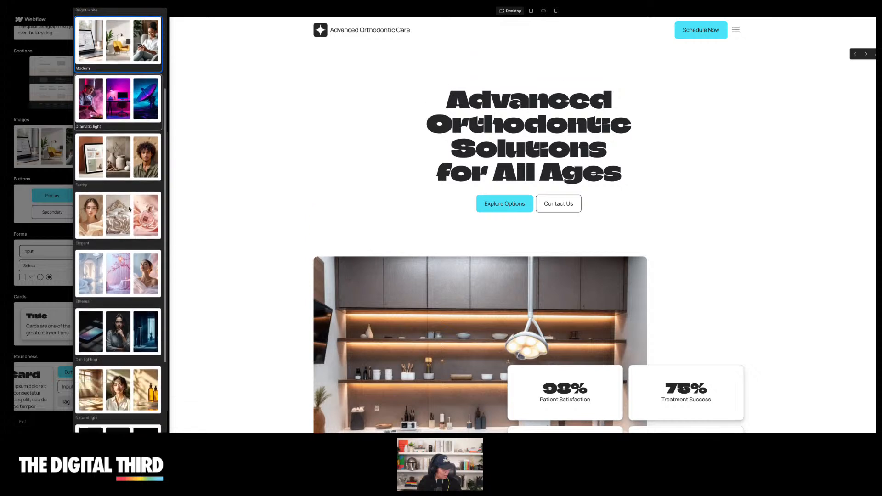
scroll(130, 209, down, 3)
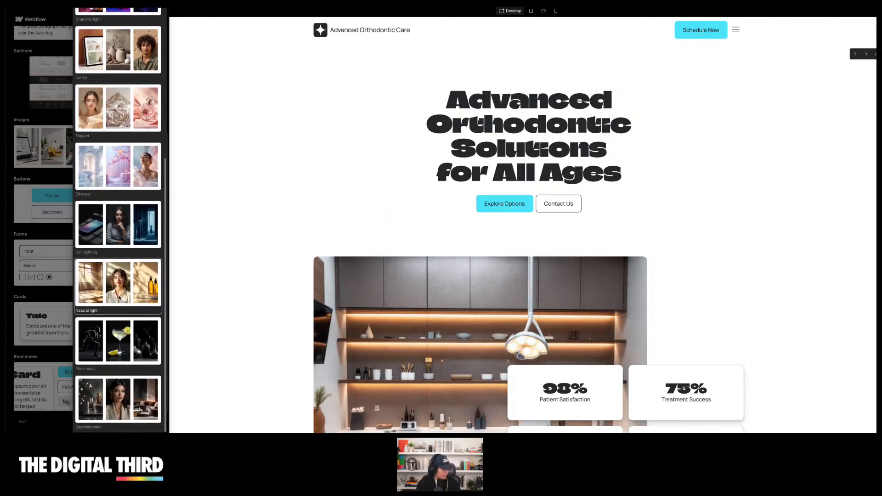
scroll(116, 251, up, 3)
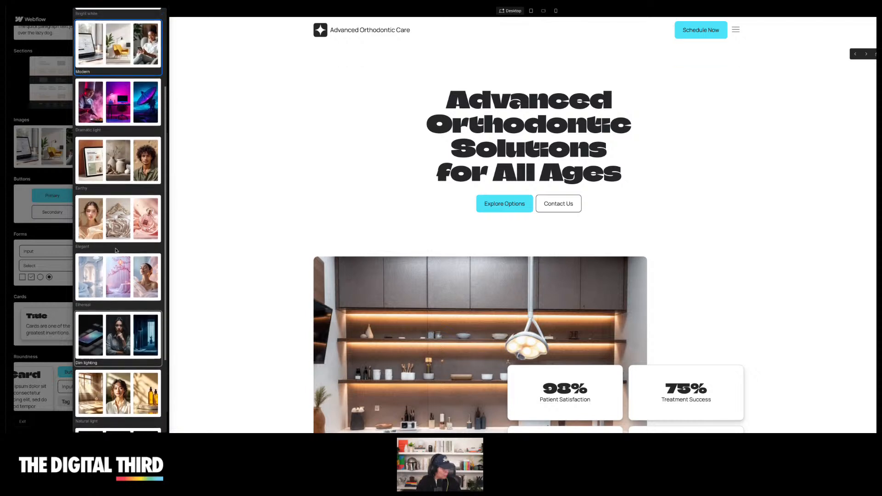
click(117, 115)
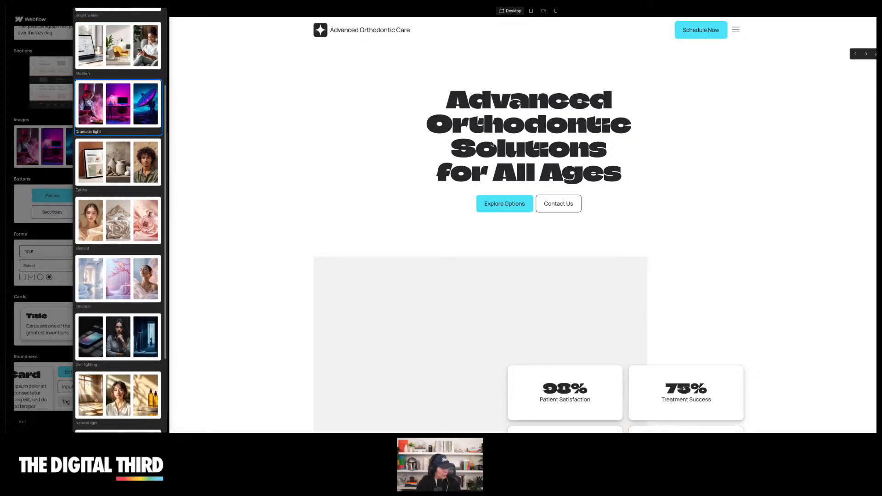
scroll(729, 163, down, 3)
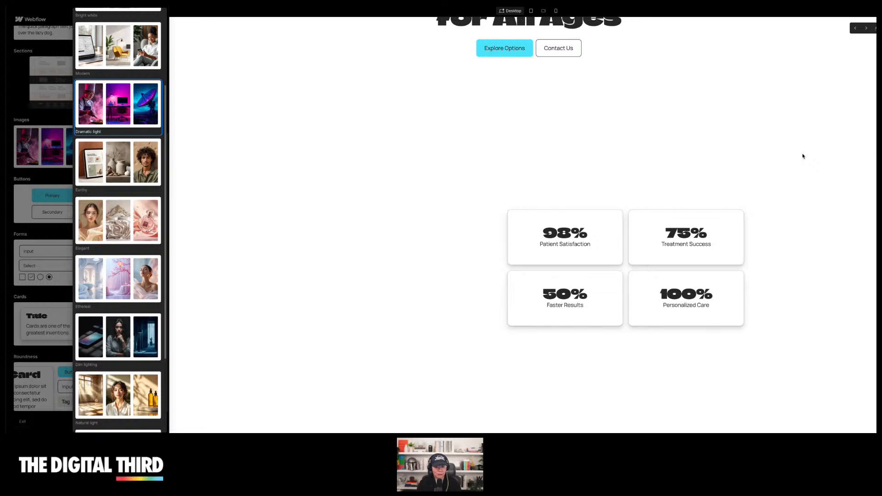
scroll(785, 162, down, 10)
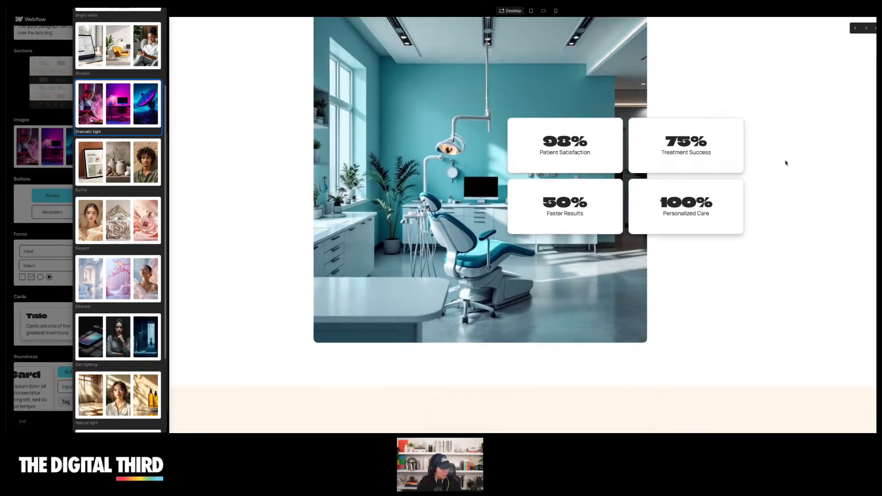
scroll(786, 162, down, 4)
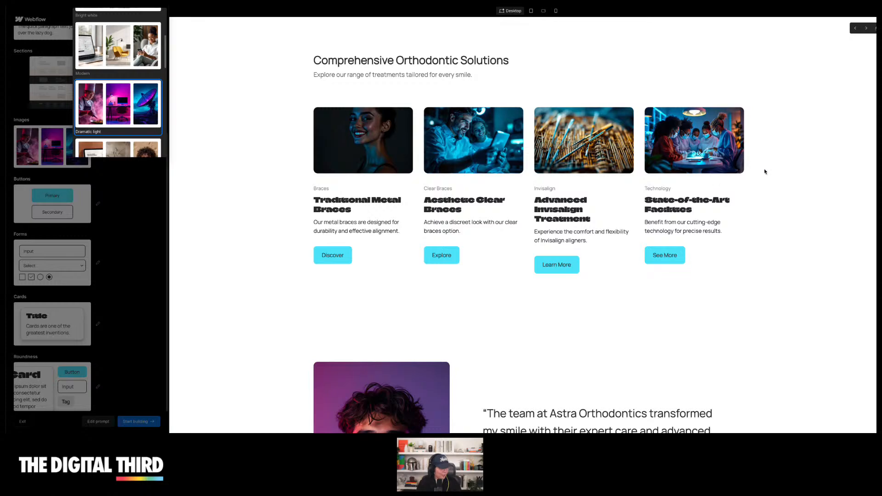
scroll(765, 172, down, 15)
scroll(764, 171, up, 2)
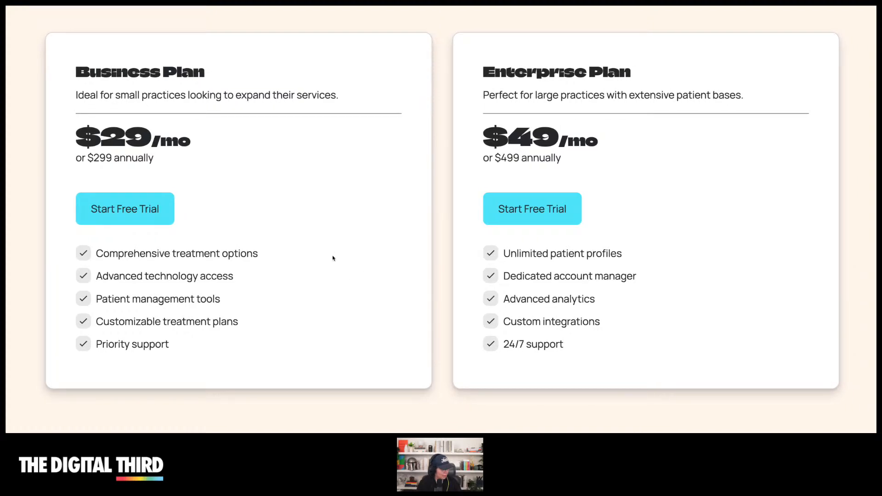
click(130, 203)
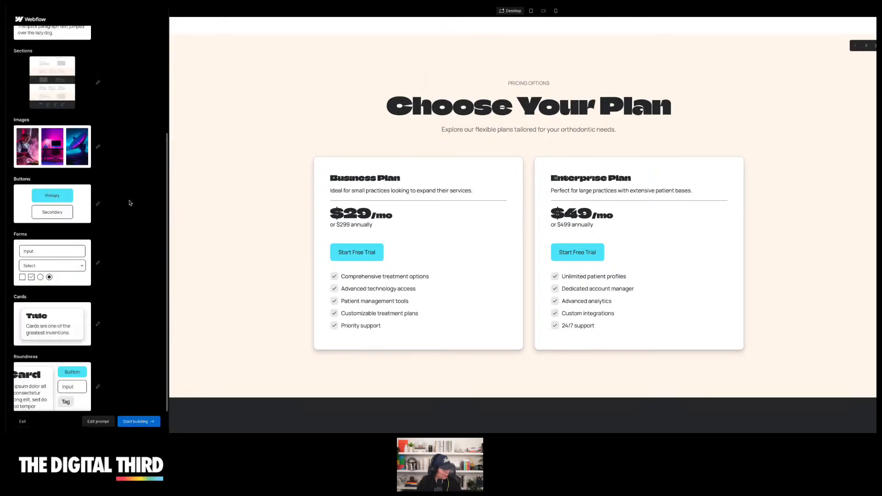
Browse the button packs and apply the Bold shadow bright style
click(50, 213)
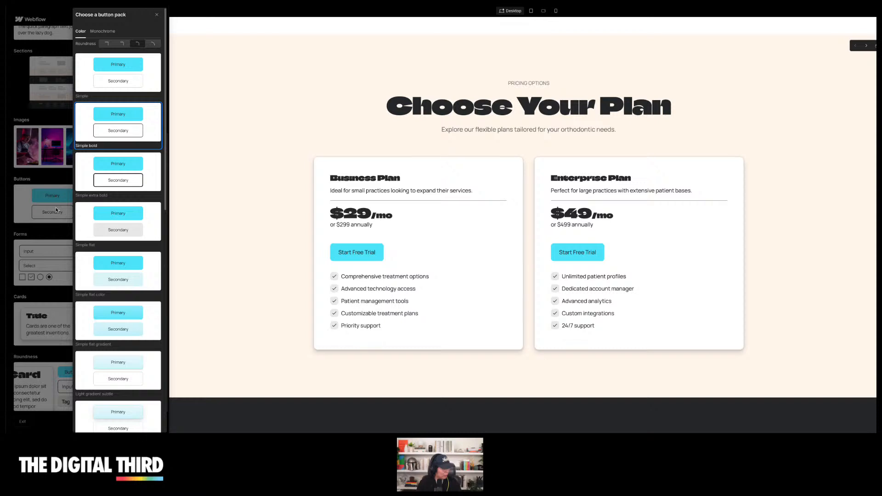
scroll(133, 179, down, 4)
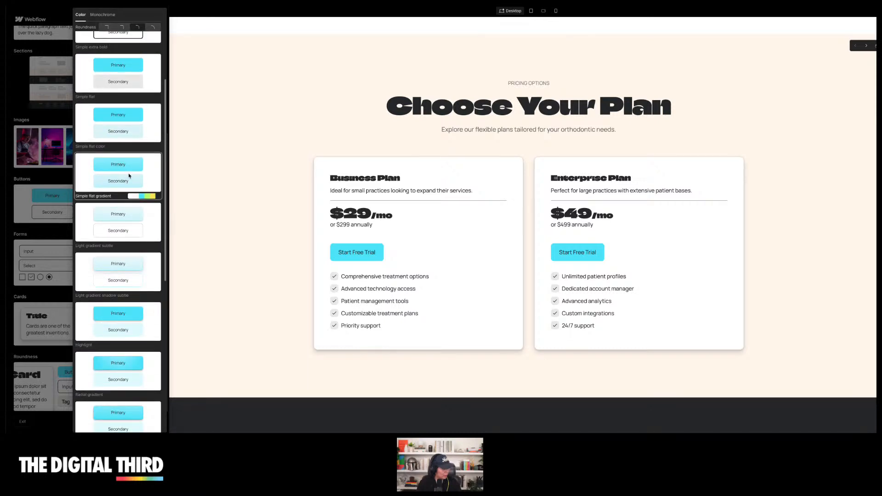
scroll(129, 176, down, 7)
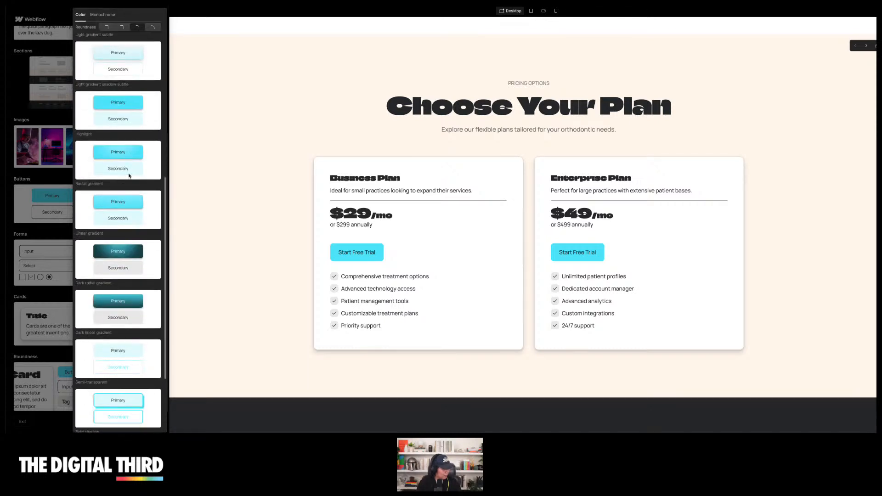
scroll(129, 175, down, 1)
scroll(130, 176, up, 8)
scroll(130, 176, down, 8)
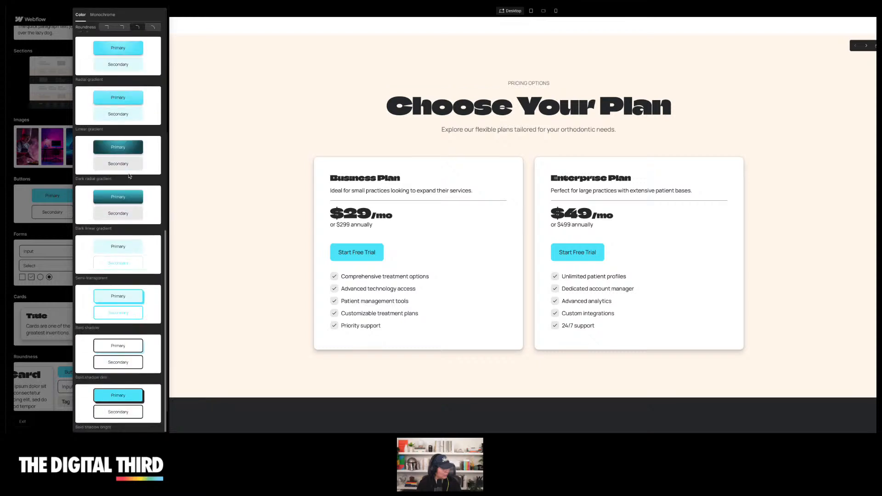
click(124, 399)
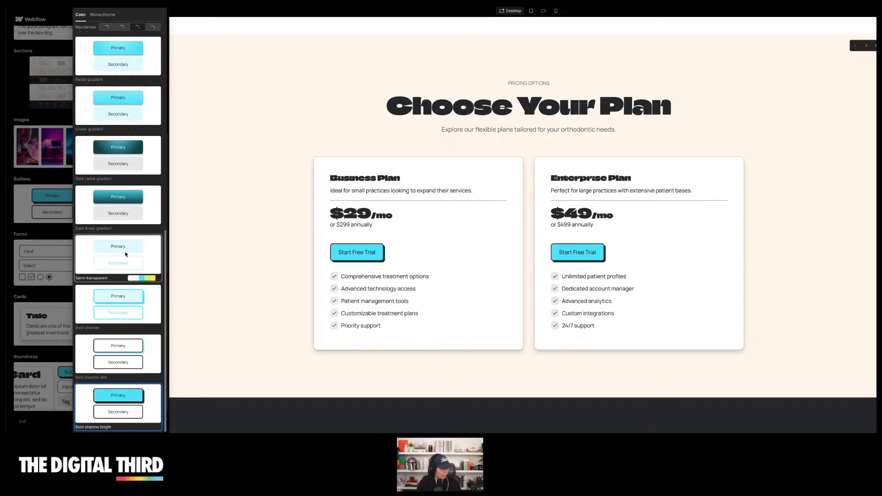
scroll(124, 285, up, 5)
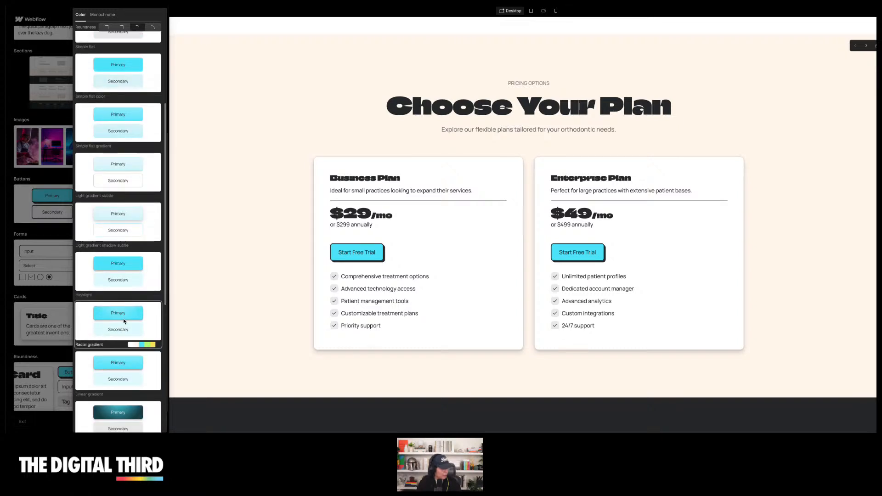
click(45, 175)
Switch the button pack to Dark radial gradient and review the updated buttons
scroll(45, 176, up, 4)
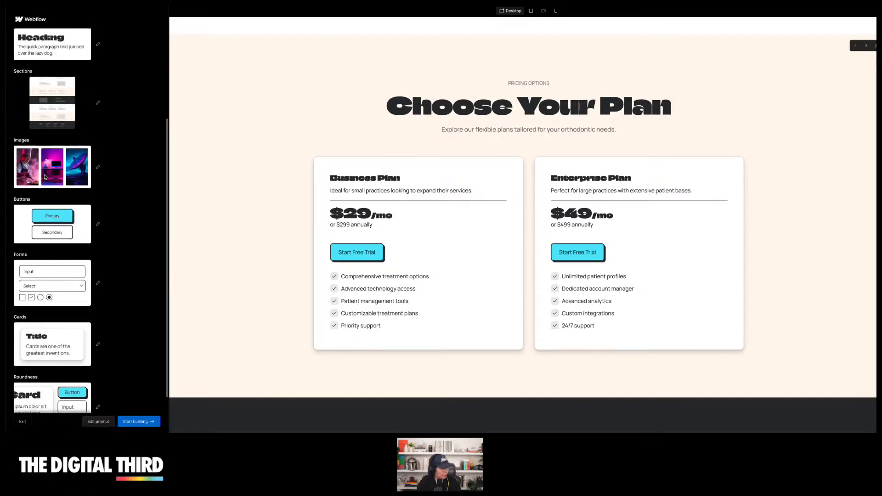
scroll(74, 193, down, 3)
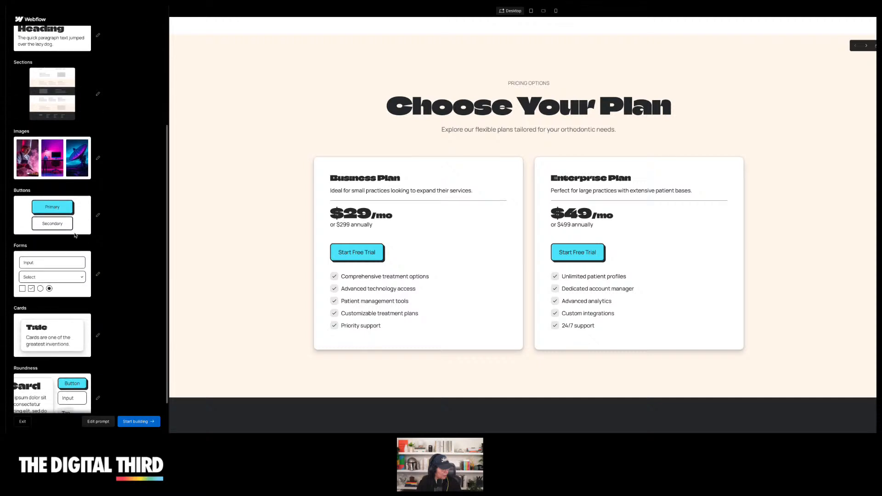
click(64, 223)
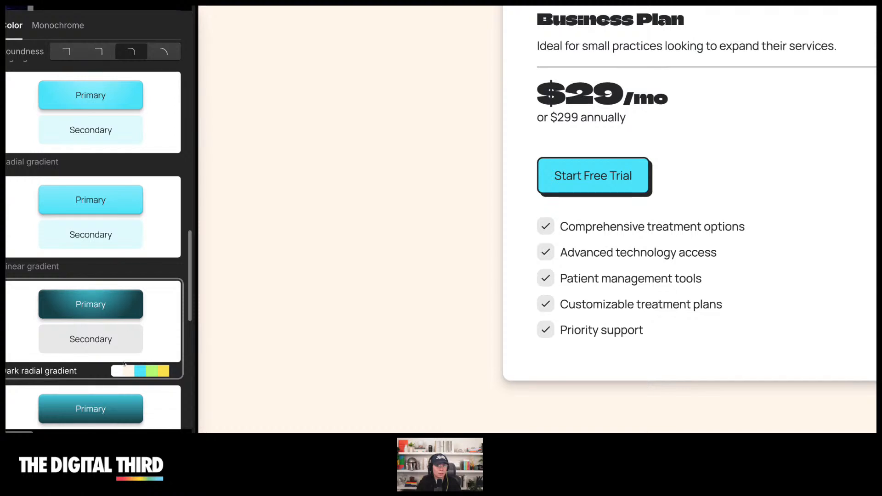
click(159, 373)
scroll(115, 363, down, 3)
scroll(115, 363, down, 2)
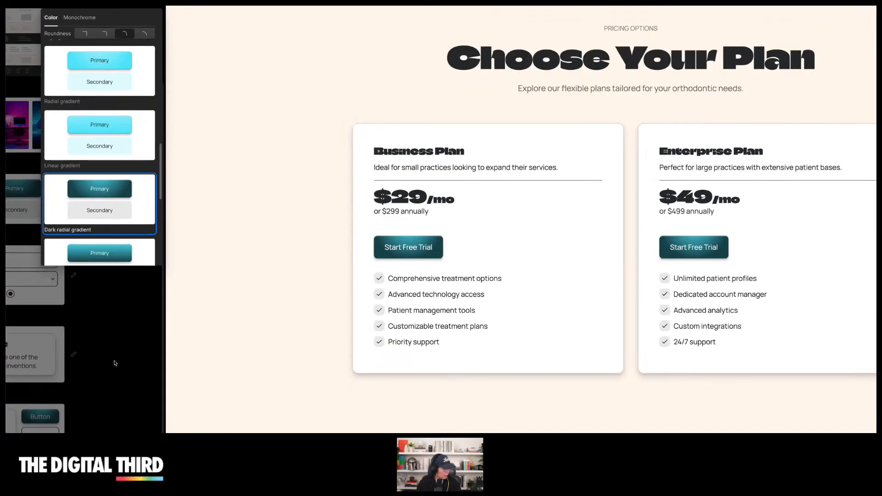
scroll(220, 269, up, 15)
scroll(221, 269, up, 4)
scroll(56, 196, down, 2)
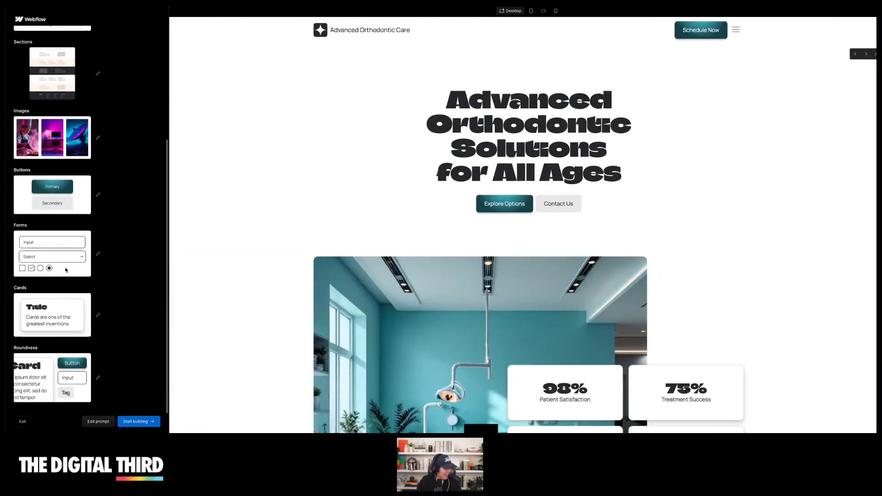
Open the form packs, review the page, and apply the Simple flat form style
click(50, 265)
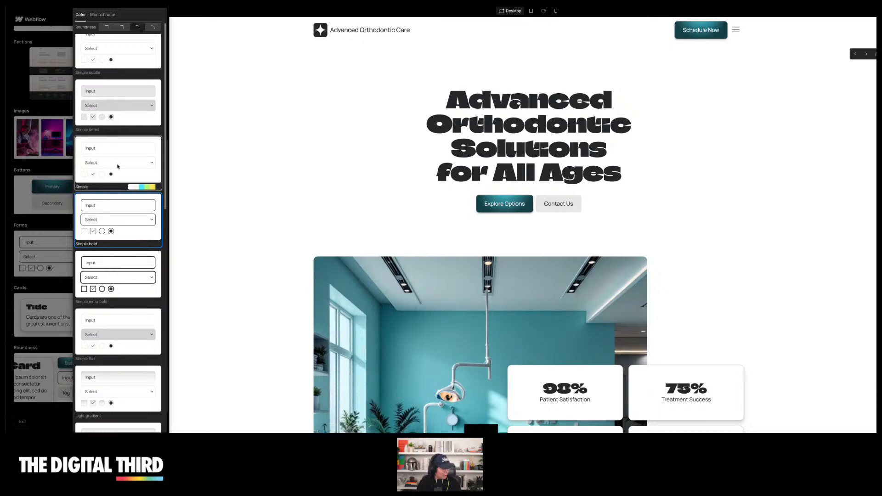
scroll(211, 134, down, 15)
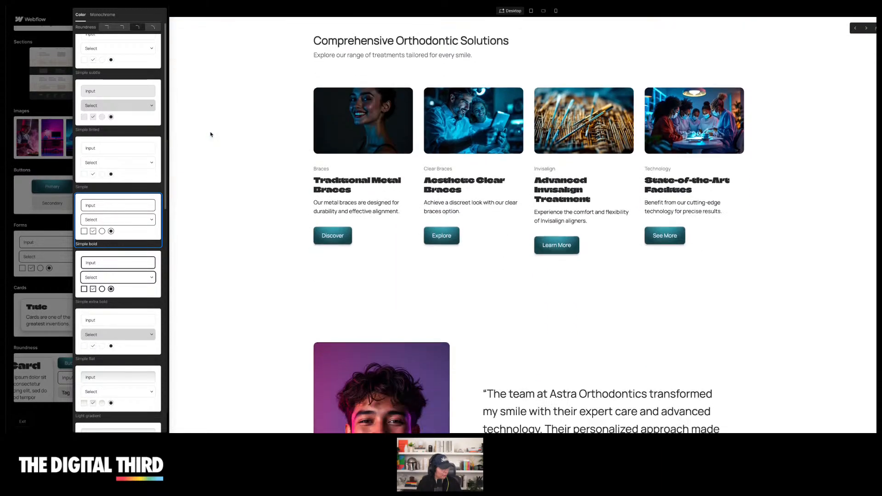
scroll(210, 134, down, 10)
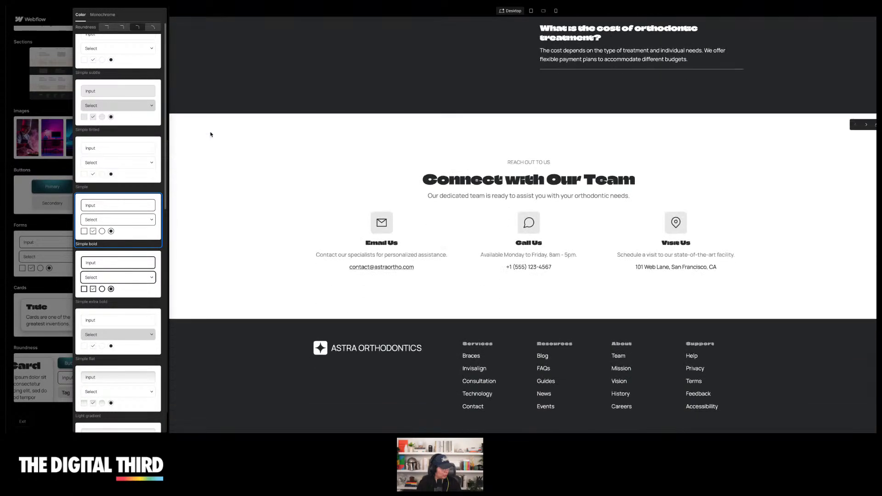
scroll(241, 248, up, 10)
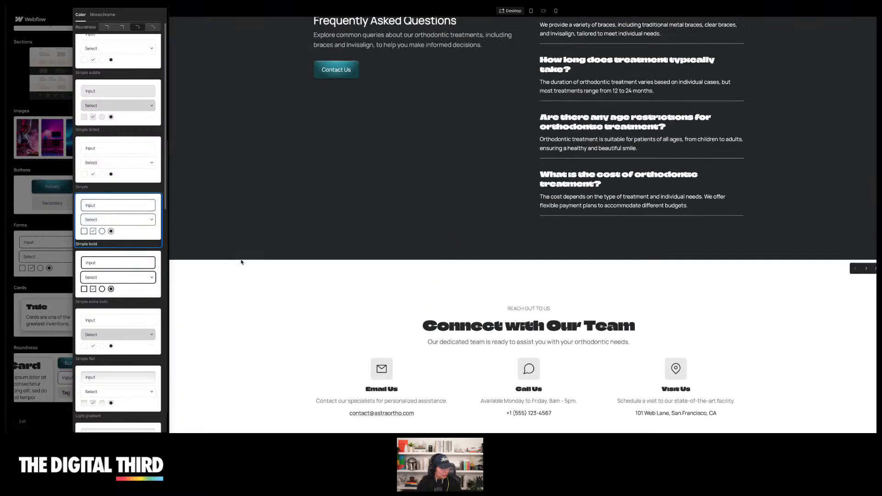
scroll(240, 218, up, 7)
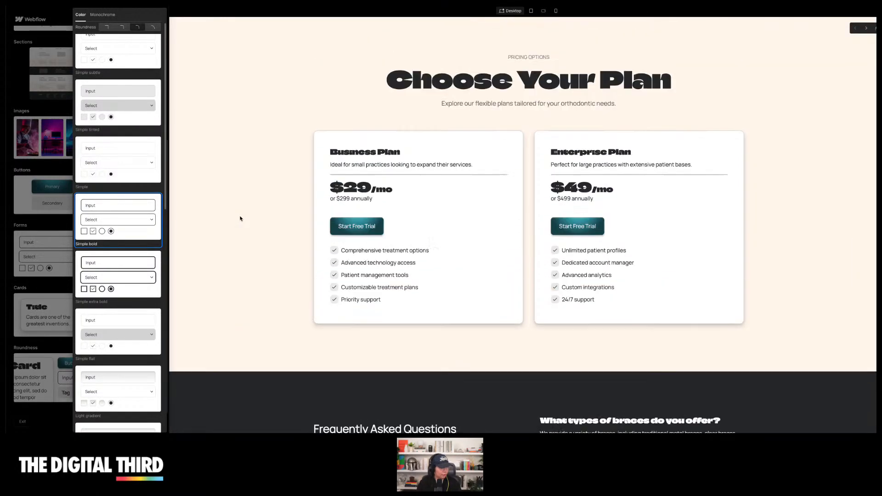
scroll(240, 218, down, 5)
scroll(240, 218, down, 10)
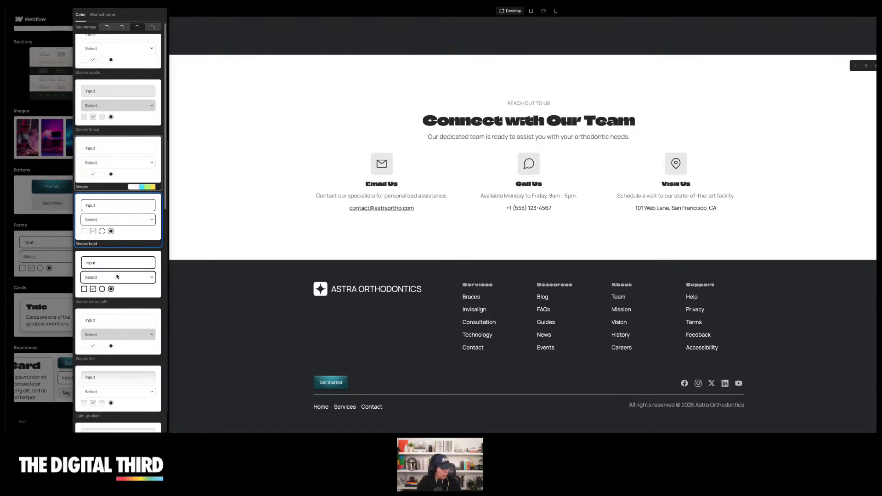
click(125, 350)
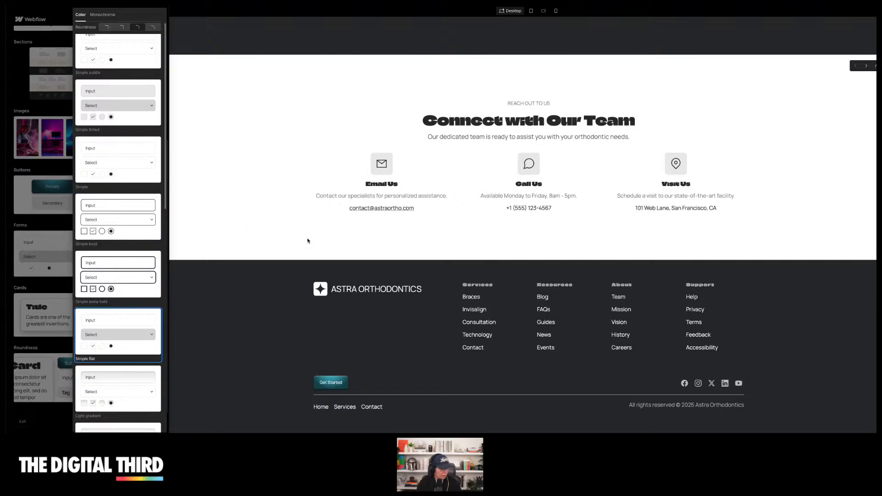
Switch the form pack to the Highlight style
scroll(306, 240, up, 10)
scroll(308, 241, down, 10)
scroll(306, 241, up, 5)
scroll(132, 278, down, 6)
scroll(132, 279, down, 2)
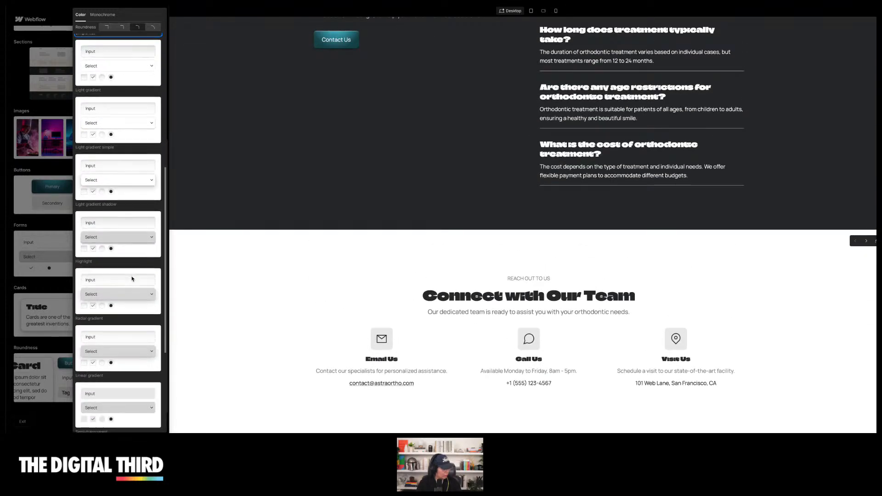
click(118, 235)
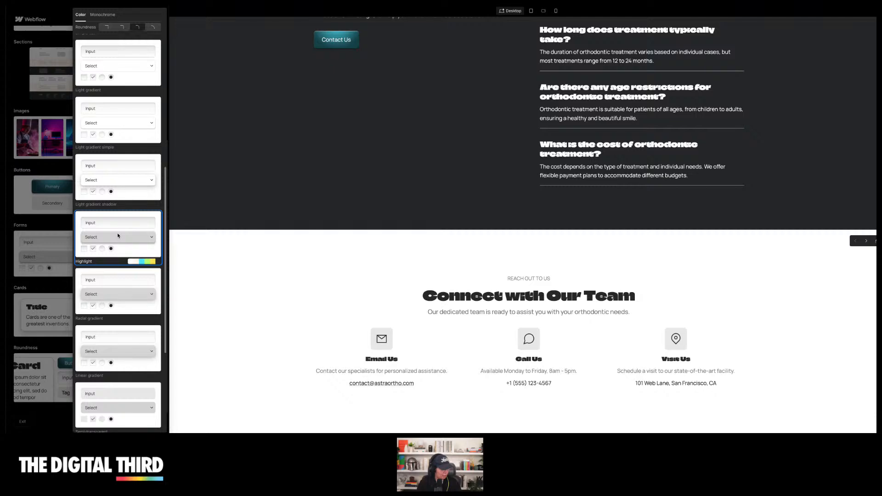
scroll(242, 297, up, 6)
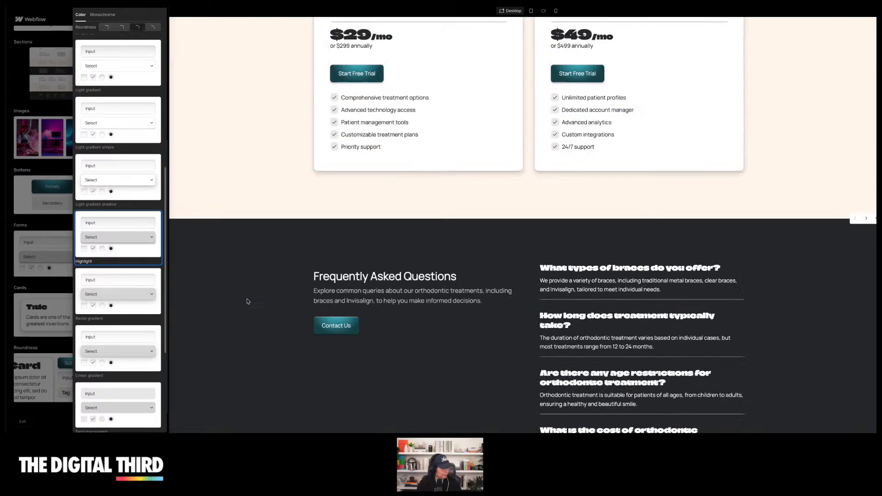
click(55, 293)
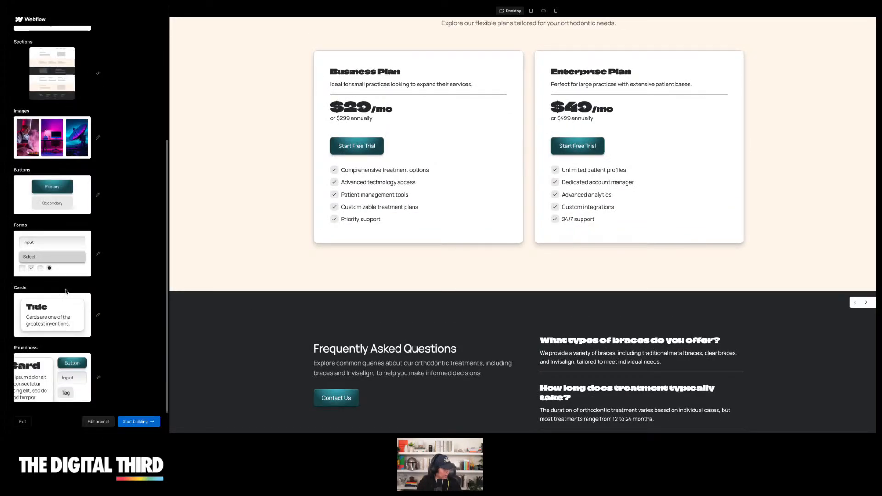
Open the card packs and browse the available card styles
click(55, 322)
scroll(246, 236, up, 4)
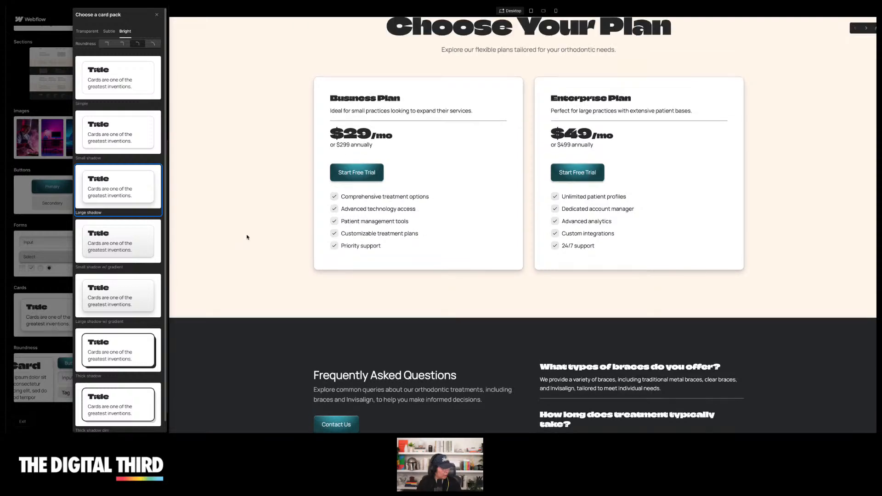
scroll(123, 285, down, 1)
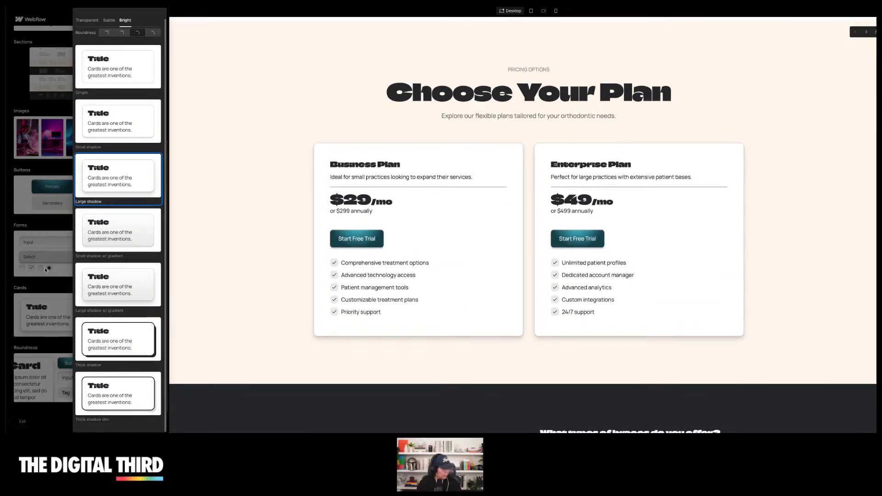
click(91, 276)
Open the font packs, browse the Sans fonts, and apply the Aboreto / Gotu typography
scroll(30, 267, up, 4)
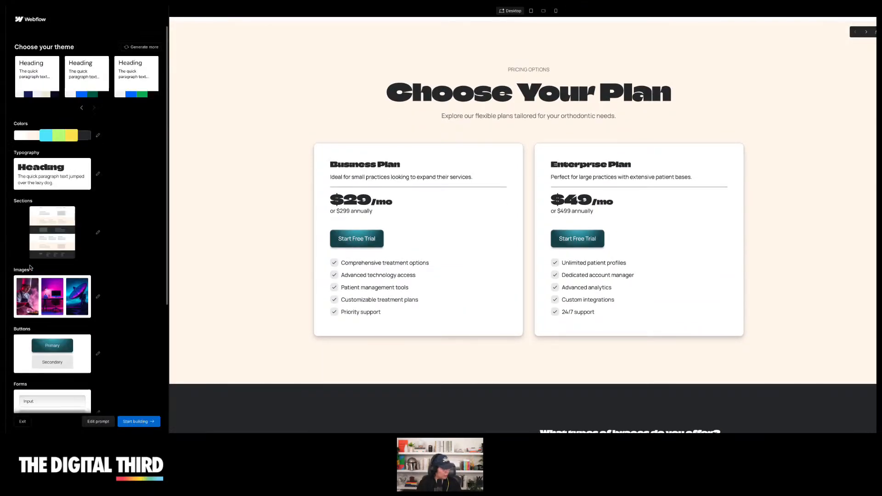
click(43, 175)
scroll(116, 221, down, 10)
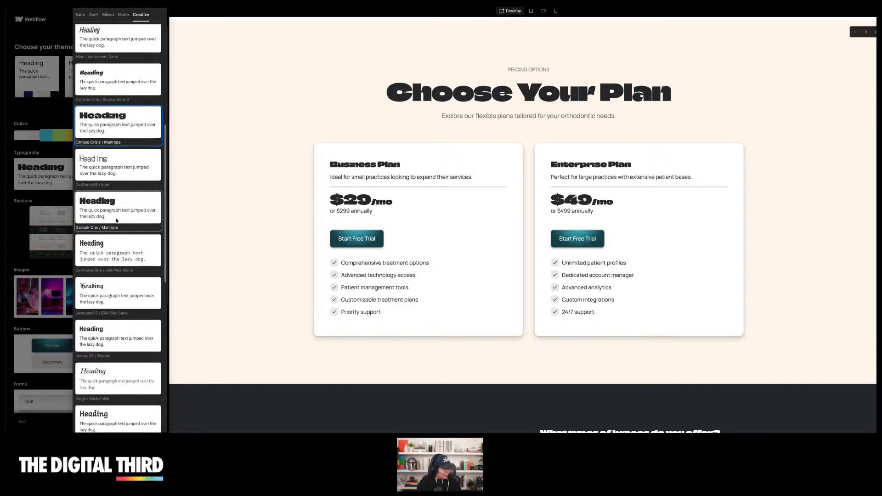
scroll(116, 220, up, 4)
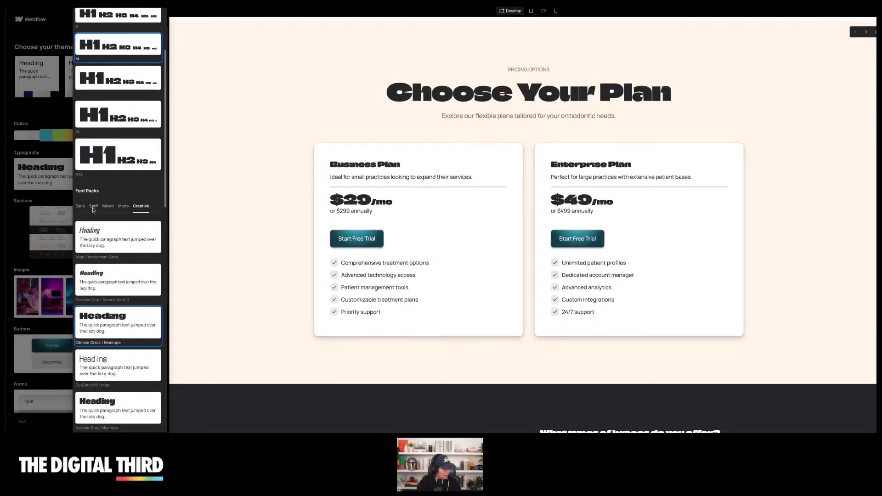
click(93, 207)
scroll(93, 193, up, 2)
click(81, 102)
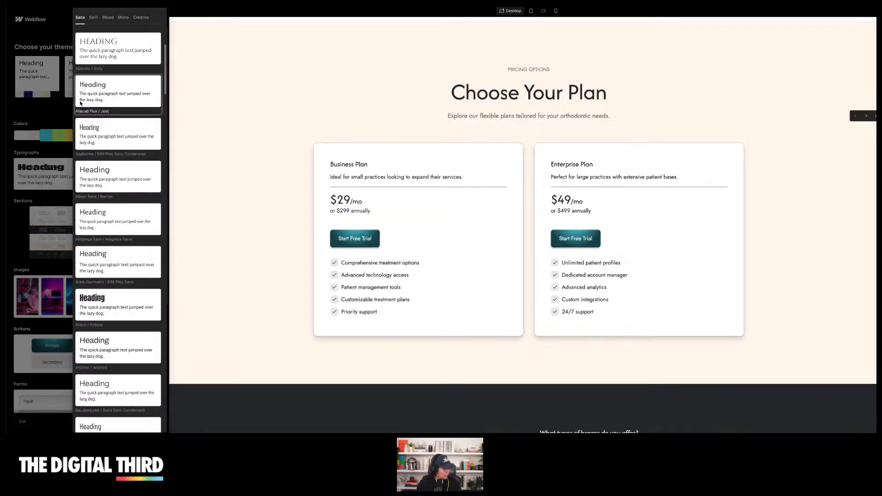
click(114, 53)
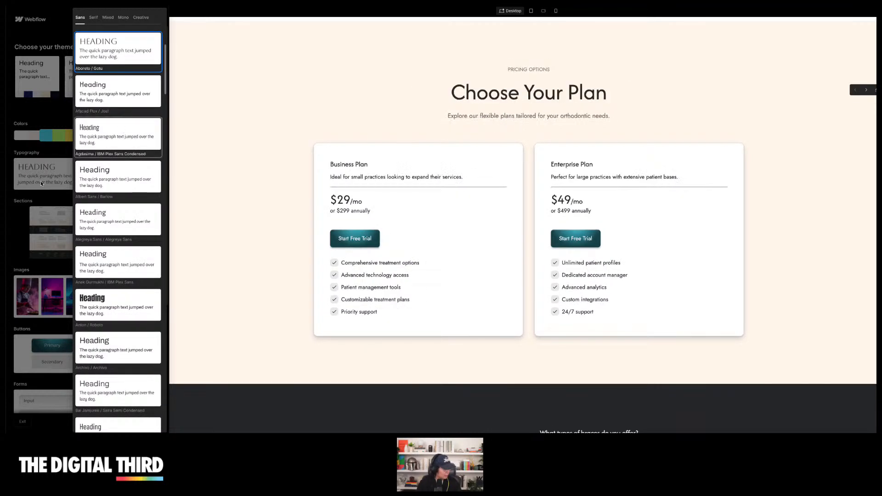
click(56, 59)
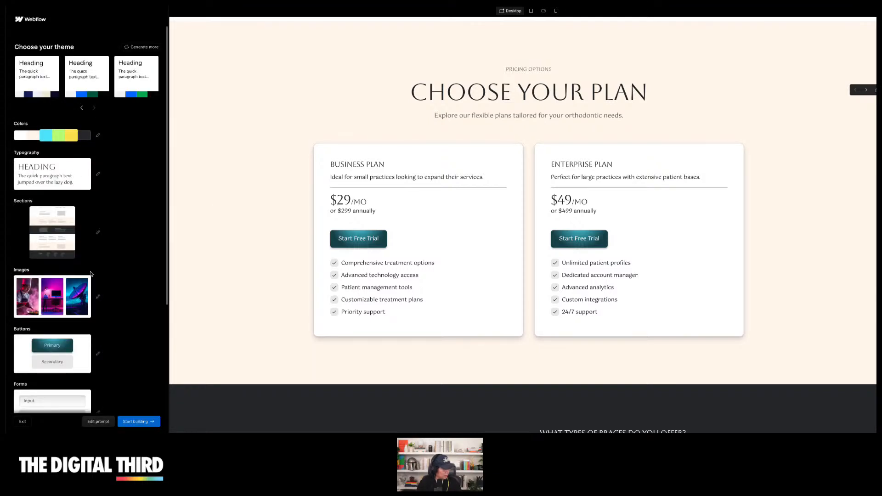
Open the card packs and try different card roundness settings and the Small shadow card
scroll(91, 274, down, 5)
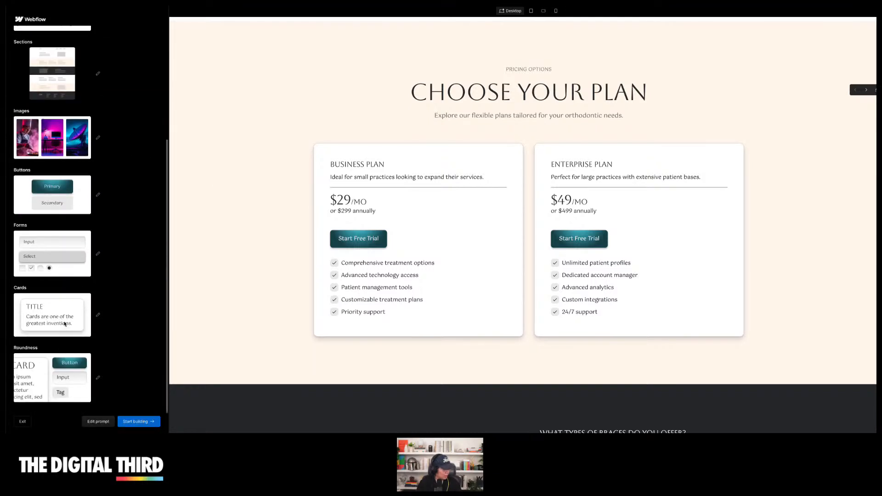
click(65, 324)
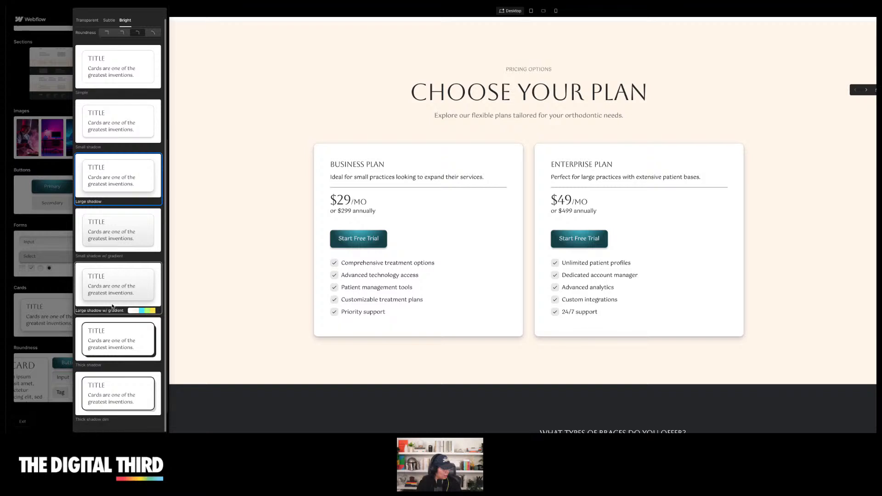
click(123, 46)
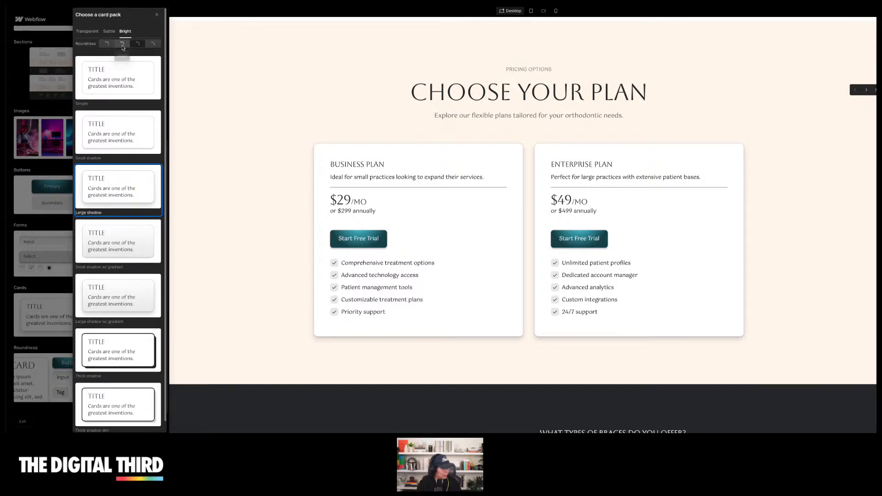
click(112, 47)
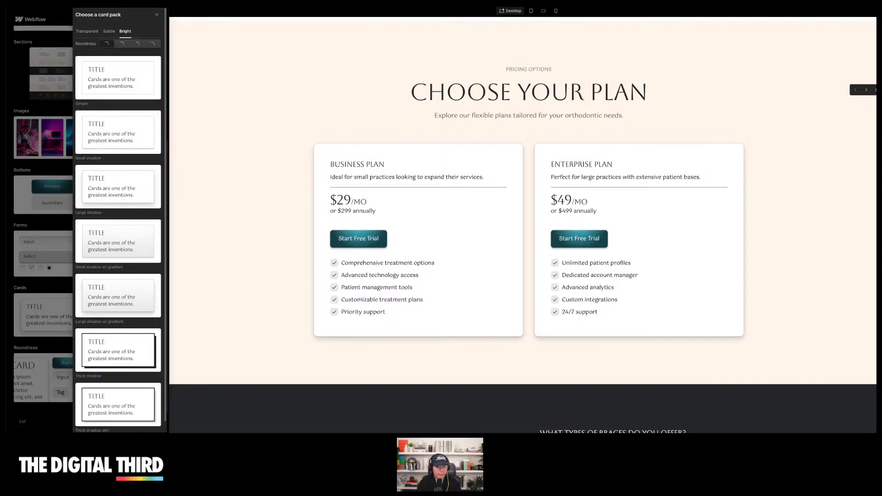
click(124, 129)
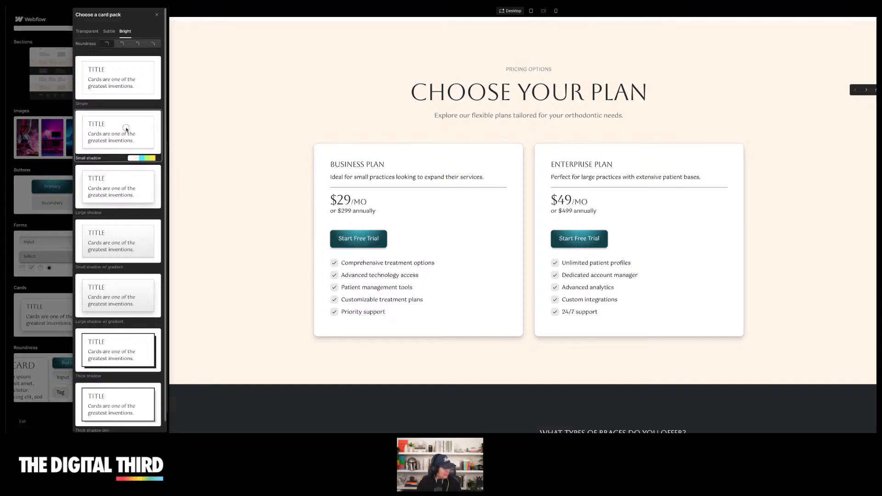
click(157, 44)
click(154, 45)
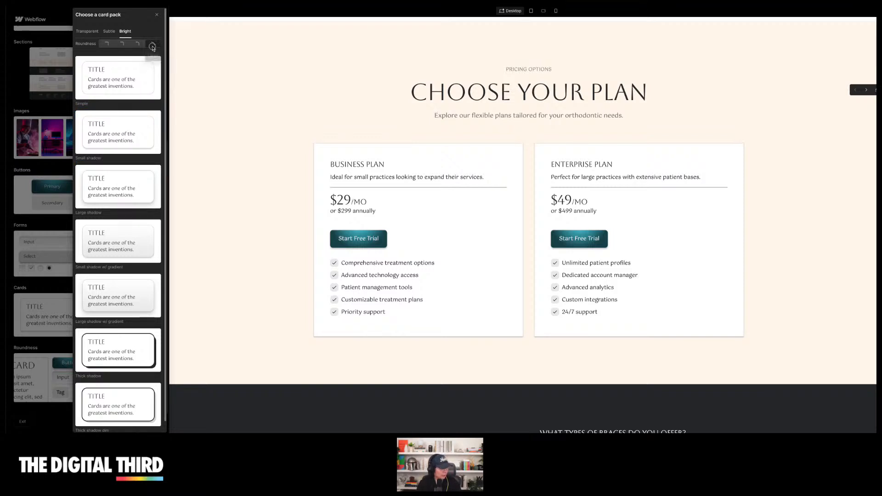
Preview the Transparent card styles and apply the Bold border cards
click(87, 31)
scroll(89, 36, down, 1)
click(123, 82)
click(126, 126)
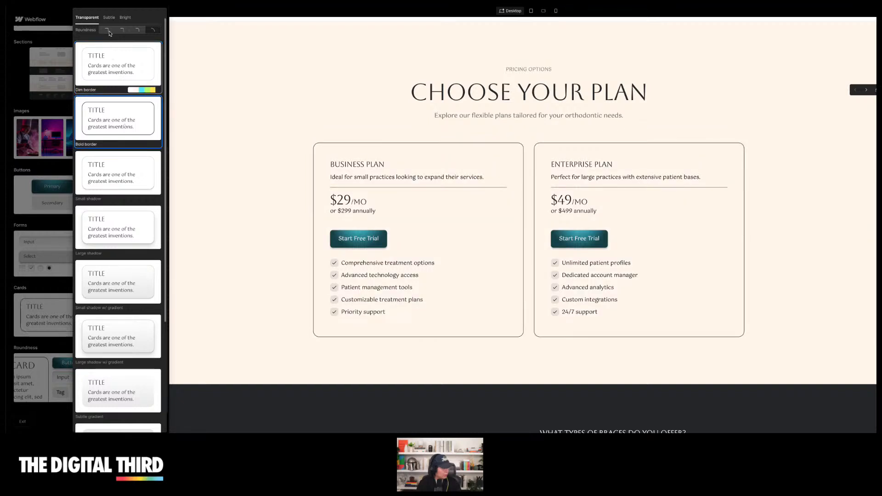
Try a Subtle gradient card style, then apply the Bright Thick shadow cards
click(110, 21)
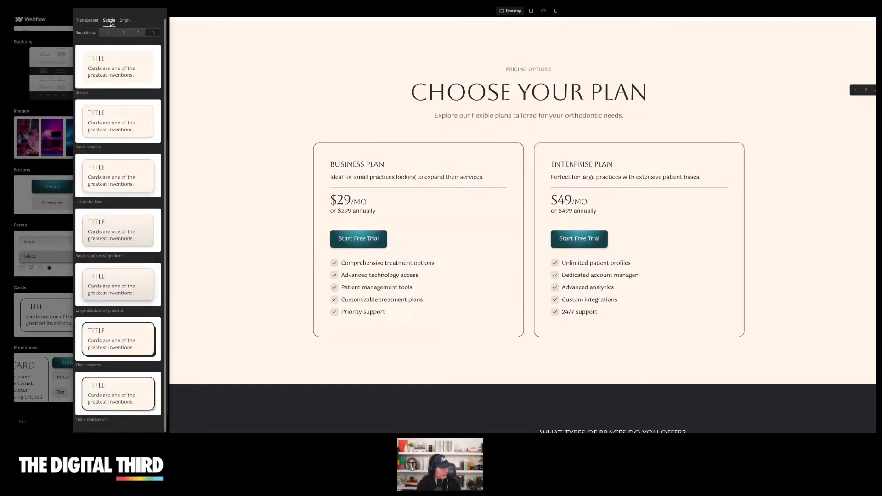
click(118, 237)
click(125, 21)
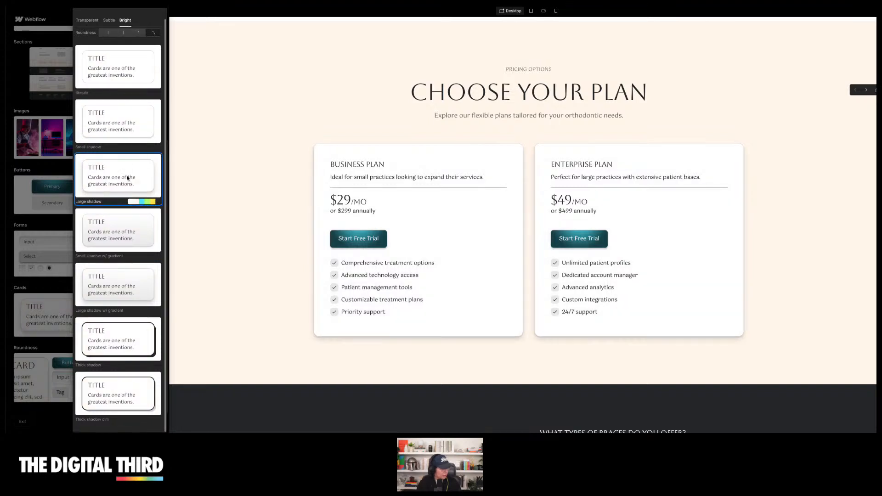
click(127, 336)
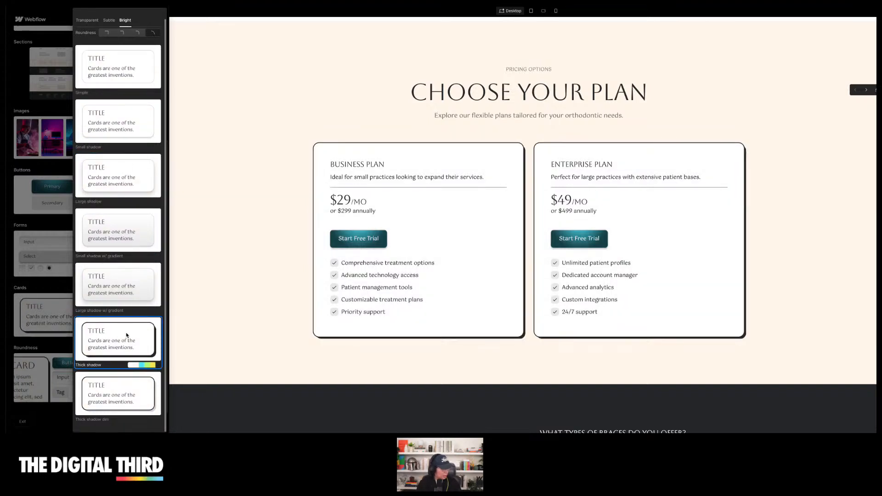
Compare the Small shadow w/ gradient and Thick shadow cards on the page's card sections
scroll(274, 185, down, 5)
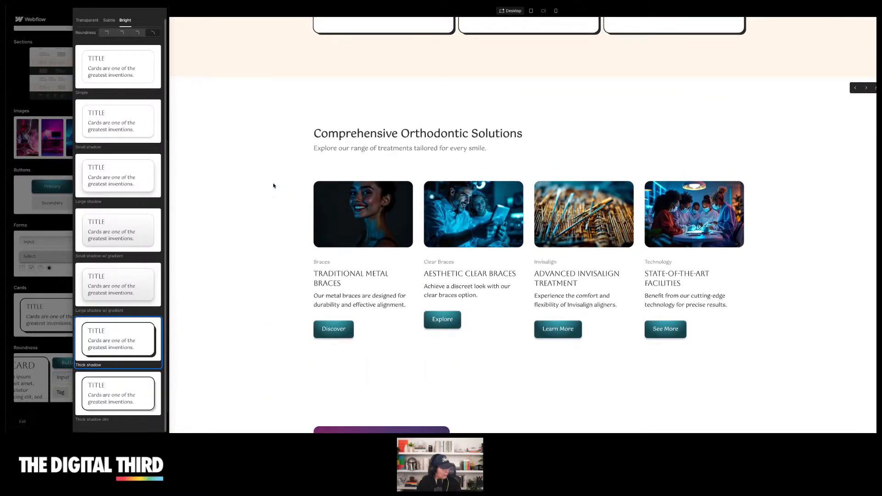
click(118, 238)
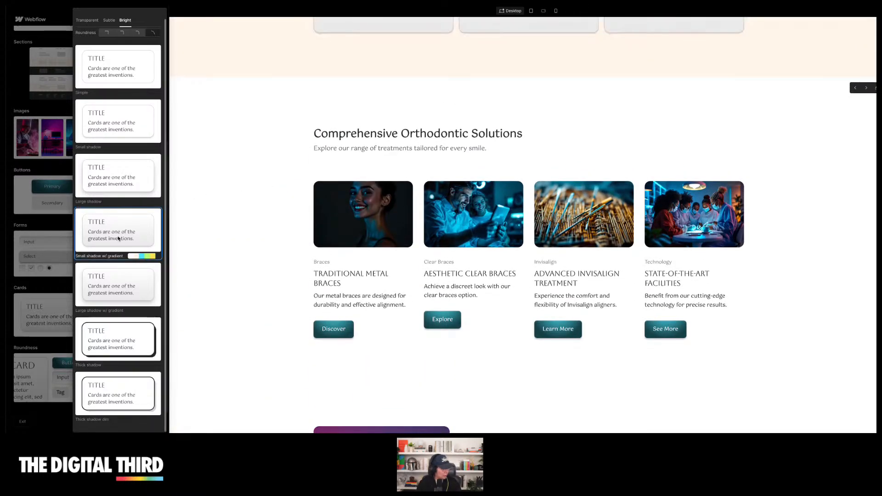
scroll(221, 212, up, 5)
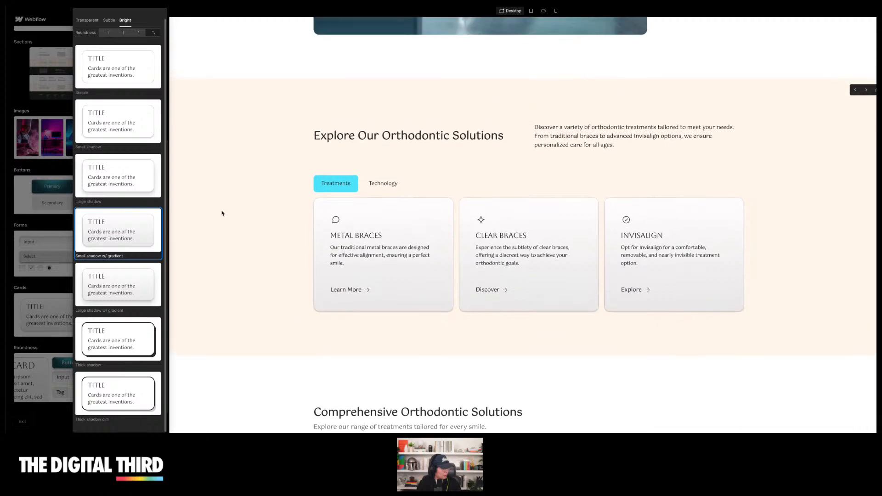
scroll(222, 213, up, 2)
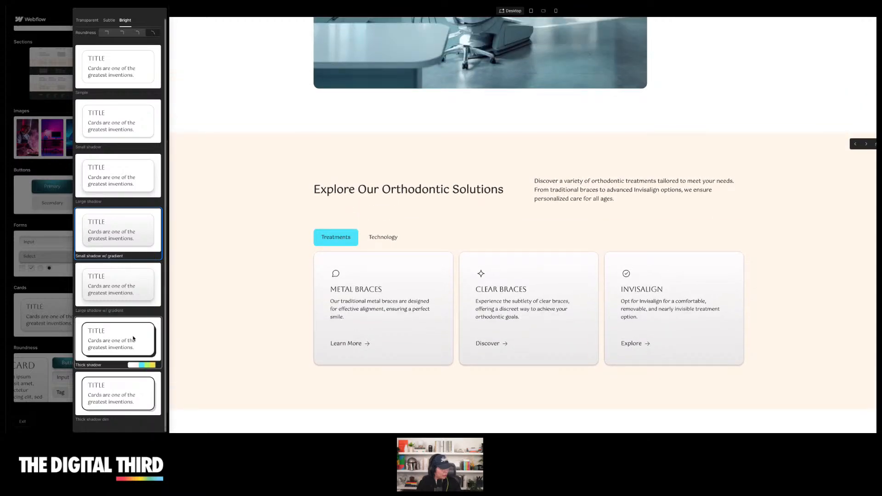
click(133, 338)
Apply the Bright Small shadow card style
scroll(263, 287, up, 8)
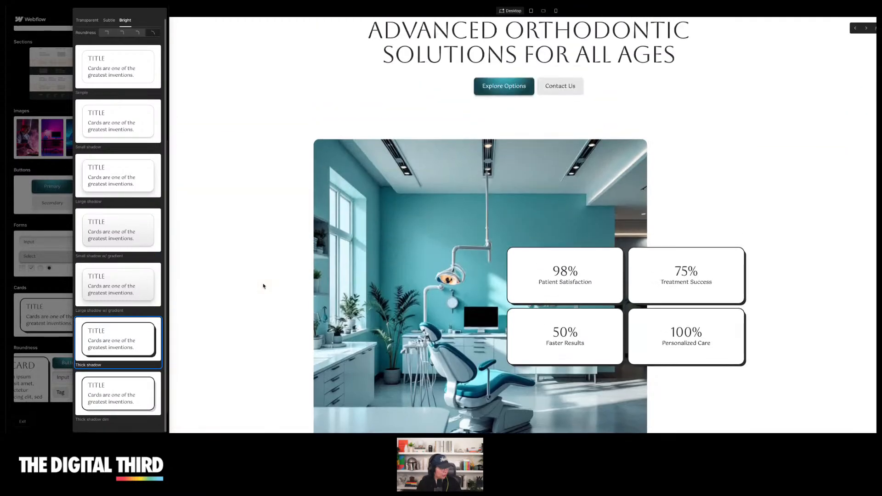
scroll(264, 286, up, 2)
scroll(256, 224, down, 2)
scroll(127, 268, up, 1)
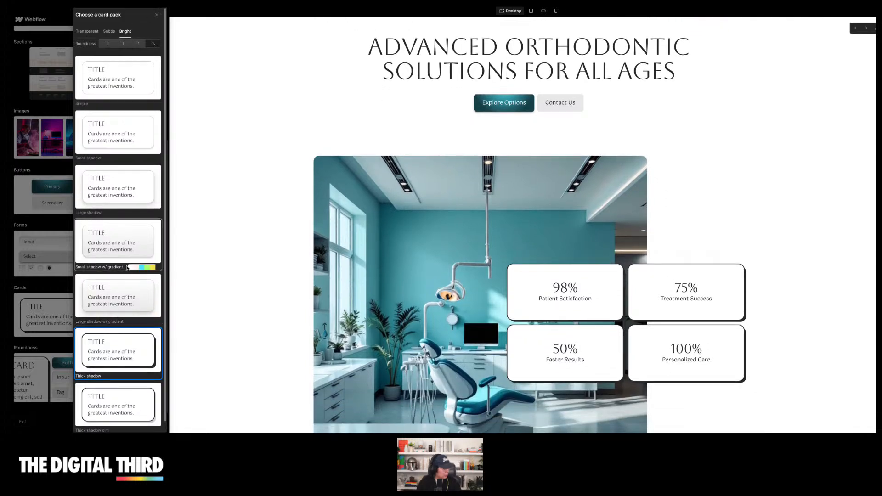
click(127, 137)
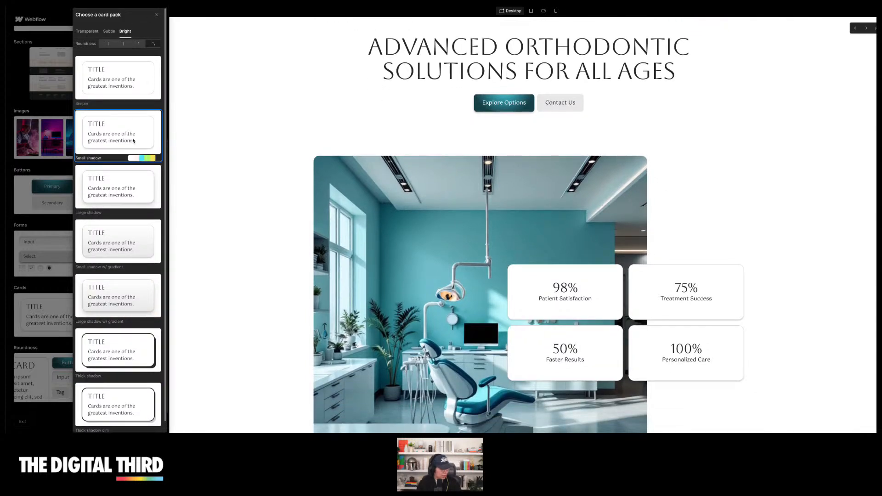
Open the roundness packs, try Extra Large, and set the roundness to None
click(52, 280)
click(42, 383)
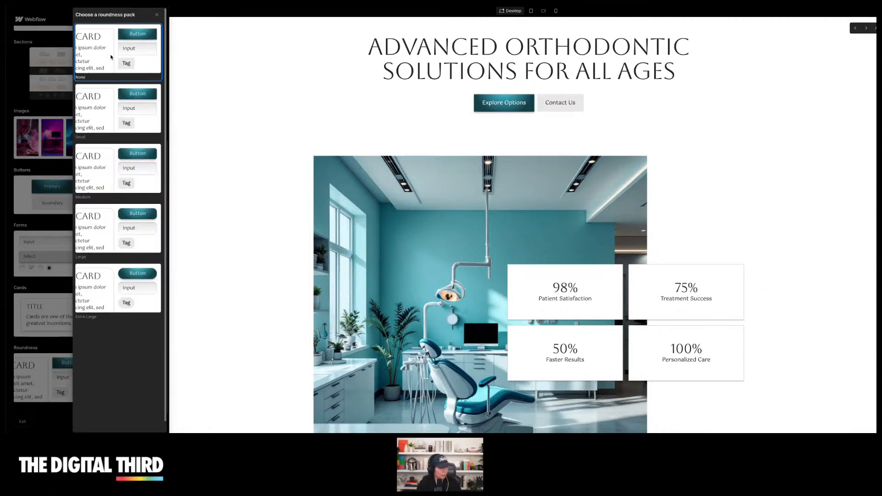
click(122, 301)
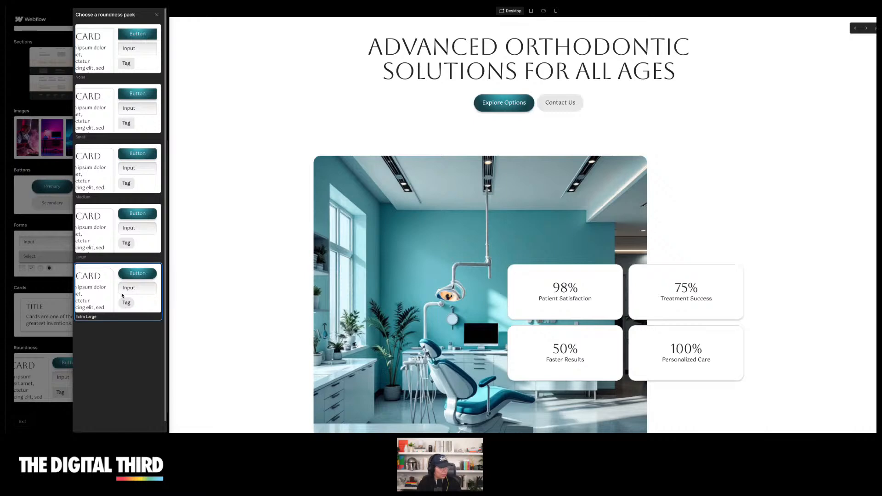
click(117, 61)
click(46, 412)
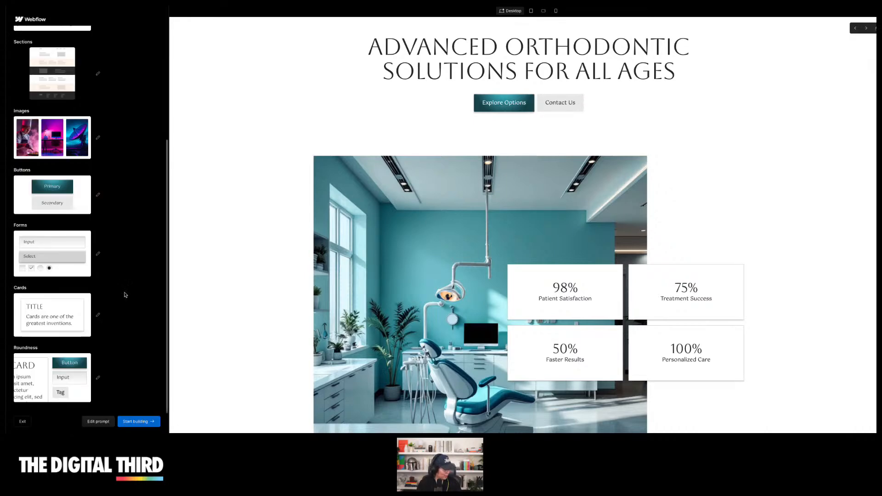
Scroll through the styled page and start building the site in the Designer
scroll(124, 295, up, 4)
scroll(286, 183, down, 10)
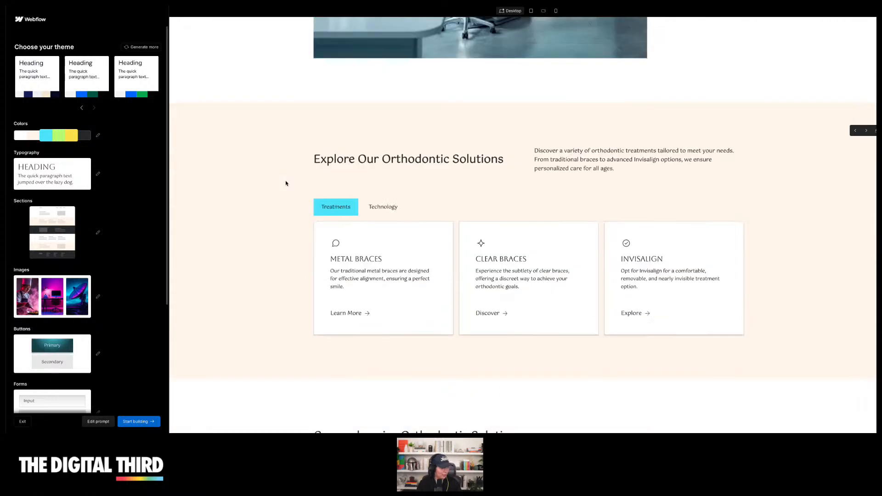
scroll(285, 183, down, 15)
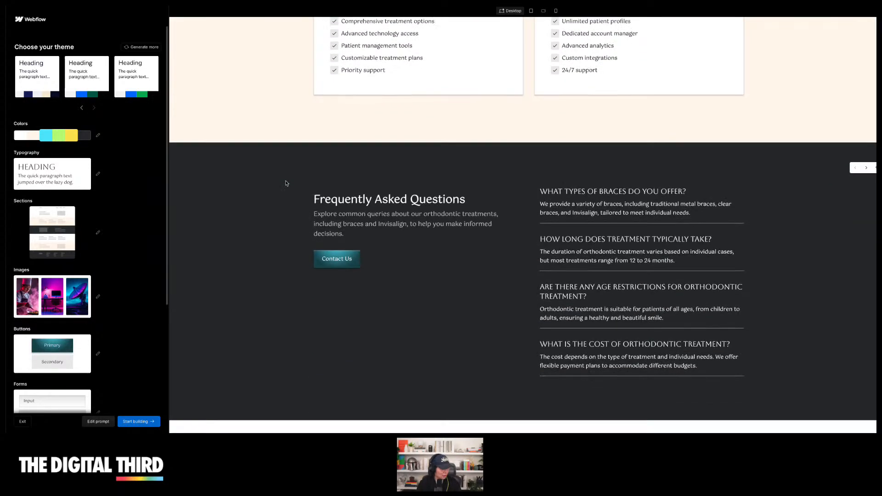
scroll(285, 184, down, 2)
scroll(286, 183, up, 20)
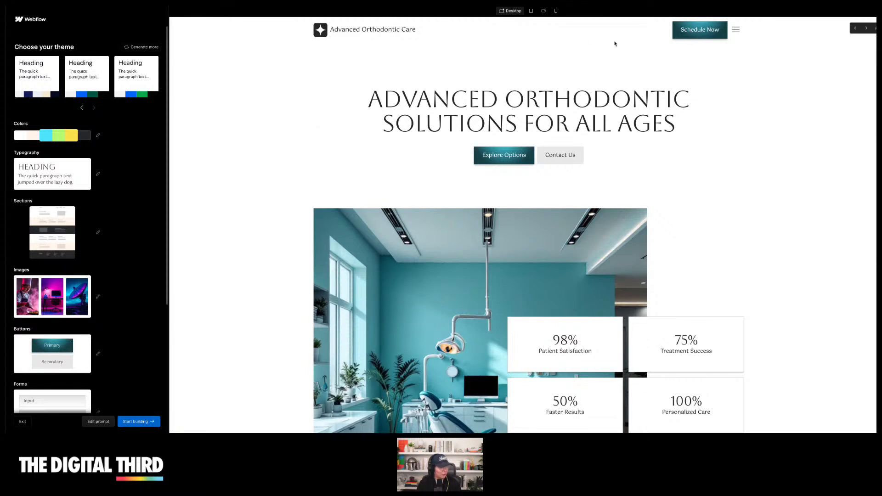
click(137, 422)
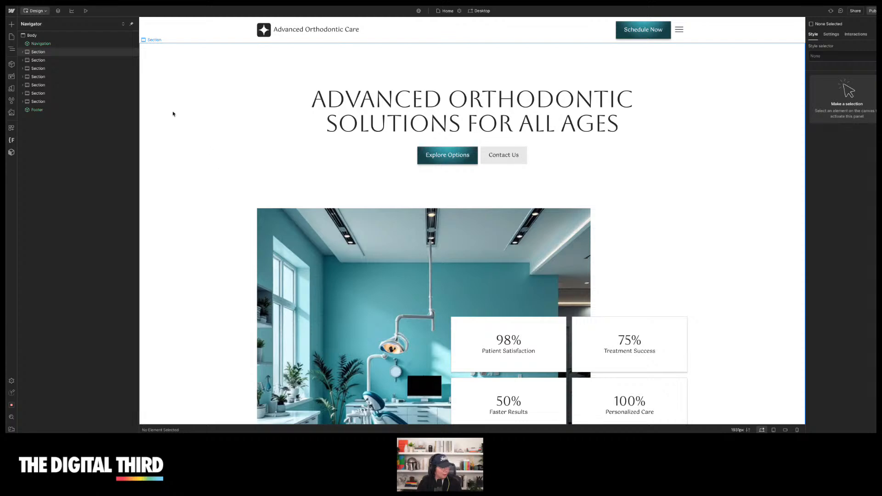
Expand the hero section in the Navigator to inspect its container, heading and button group
scroll(174, 116, down, 5)
scroll(181, 165, up, 5)
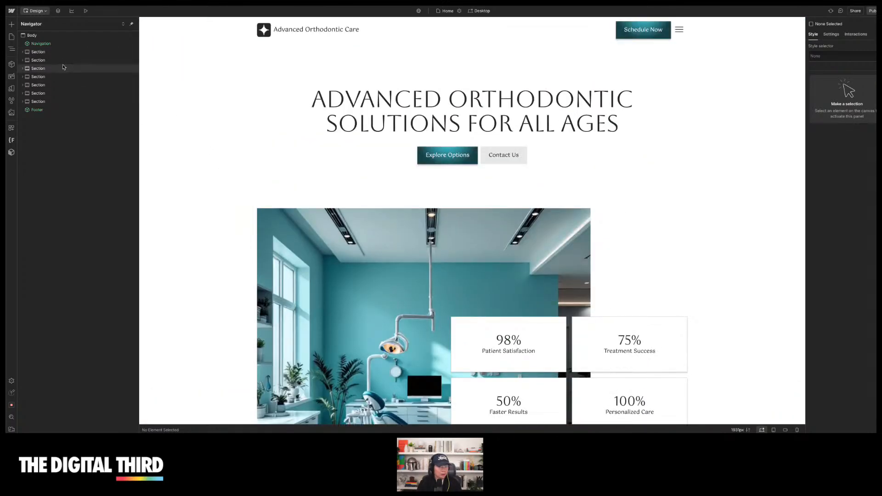
click(25, 52)
click(22, 52)
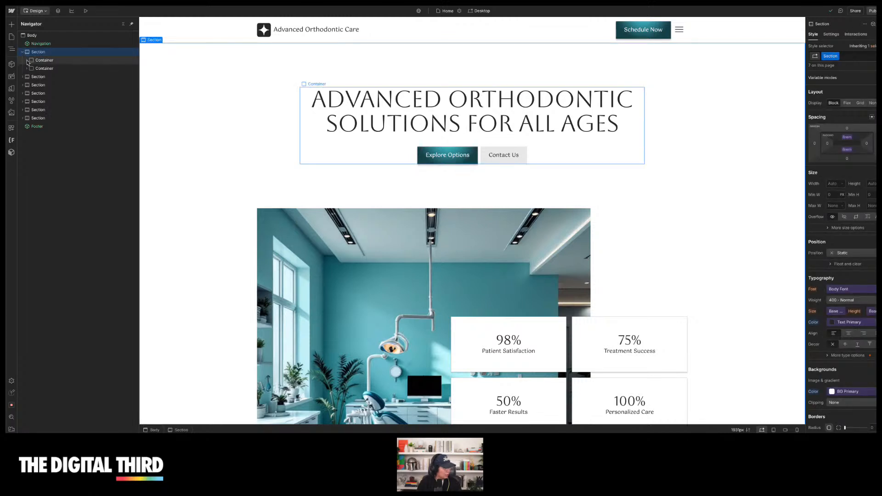
click(27, 61)
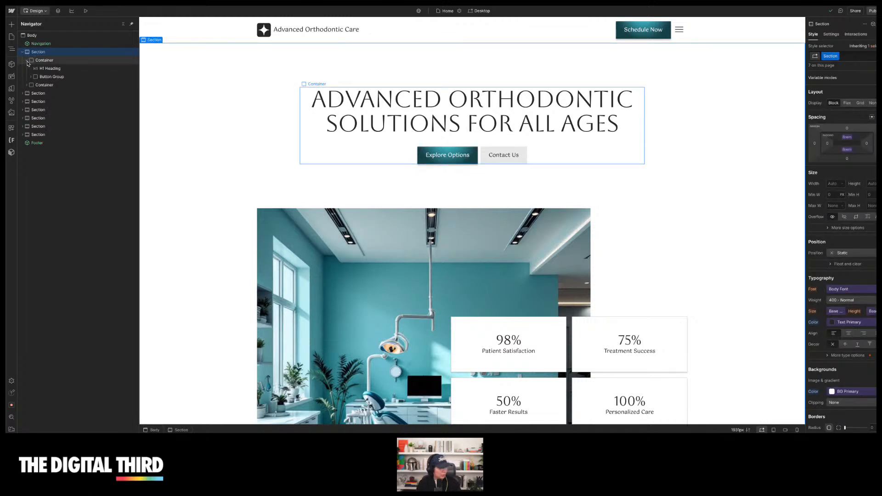
click(48, 77)
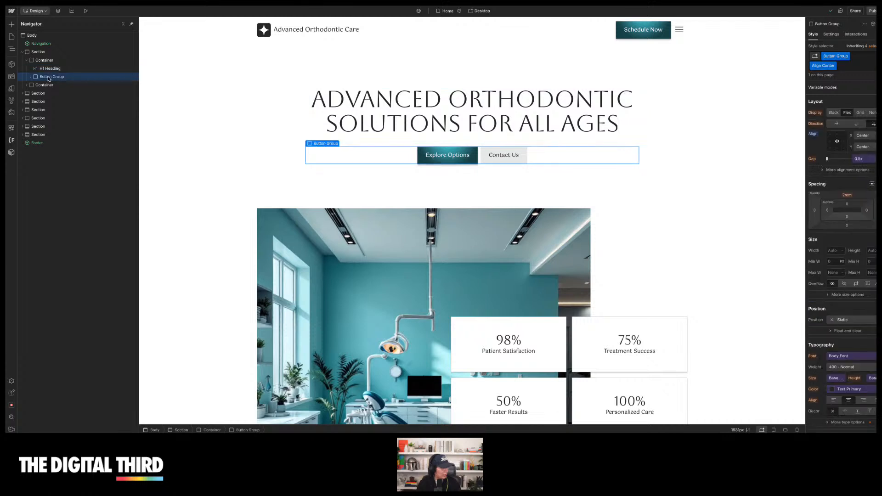
click(31, 77)
click(31, 77)
click(27, 85)
click(45, 84)
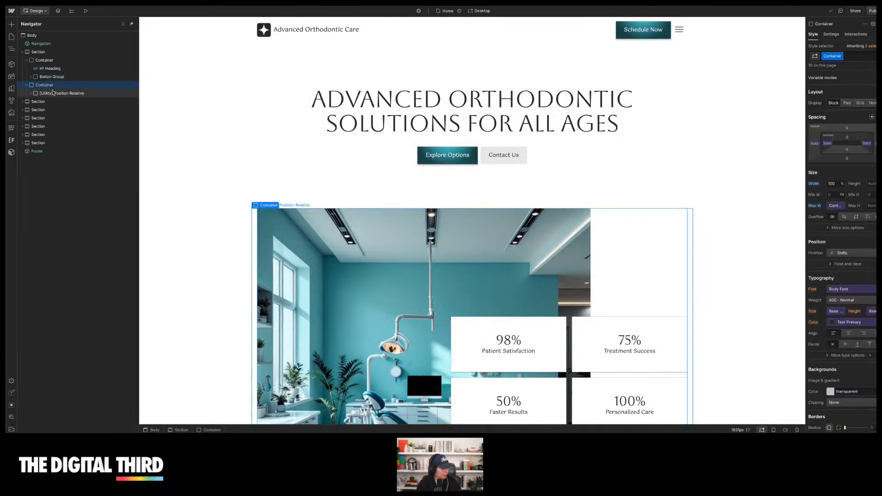
Inspect the image container's layers in the Navigator, down to the stat cards and hero image
scroll(149, 138, down, 3)
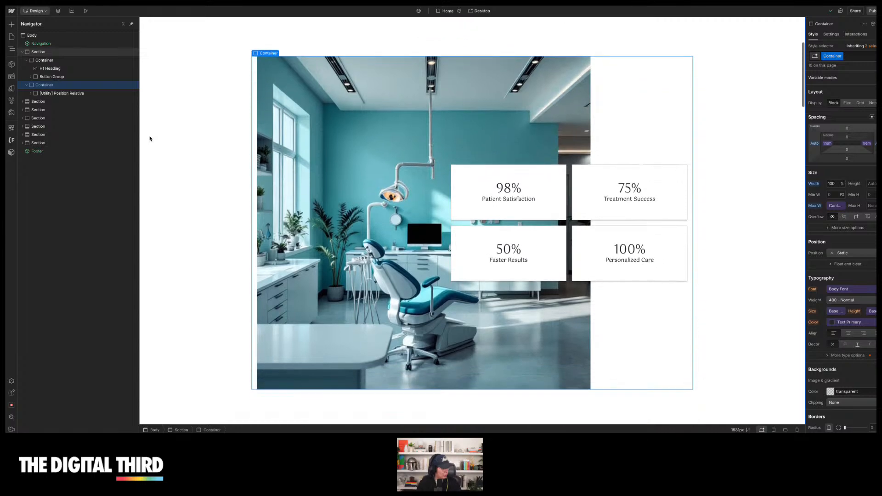
click(31, 93)
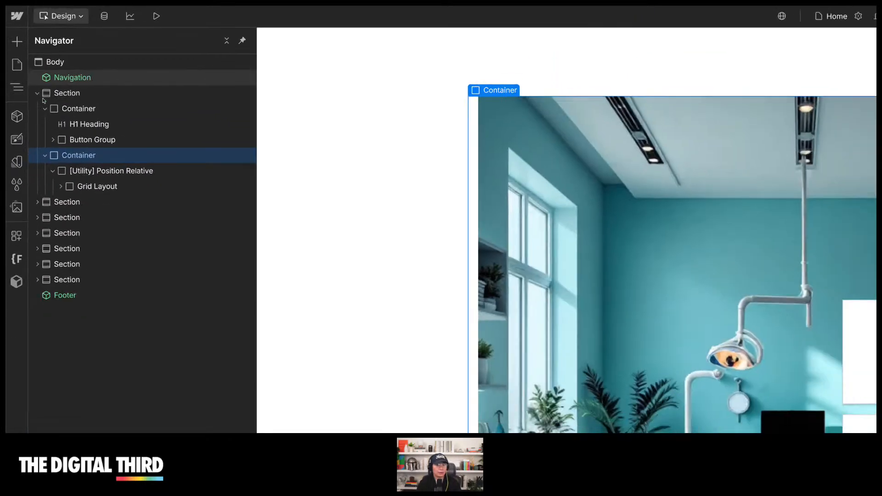
click(111, 171)
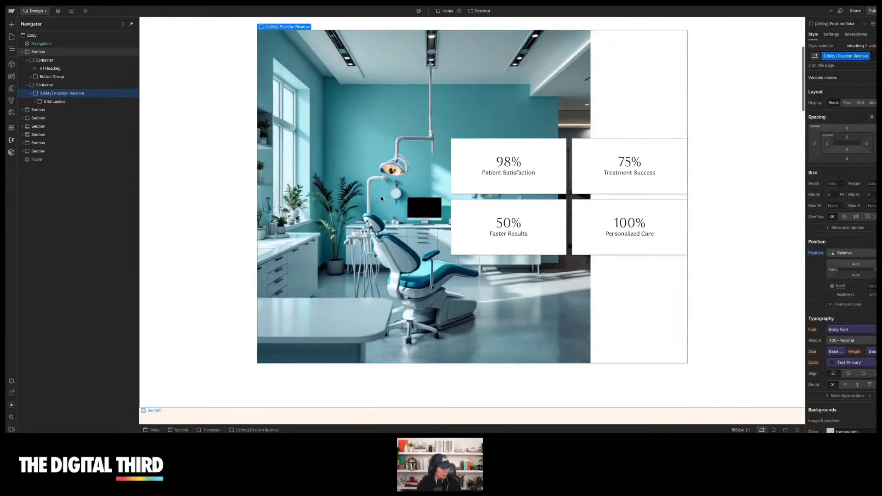
click(473, 172)
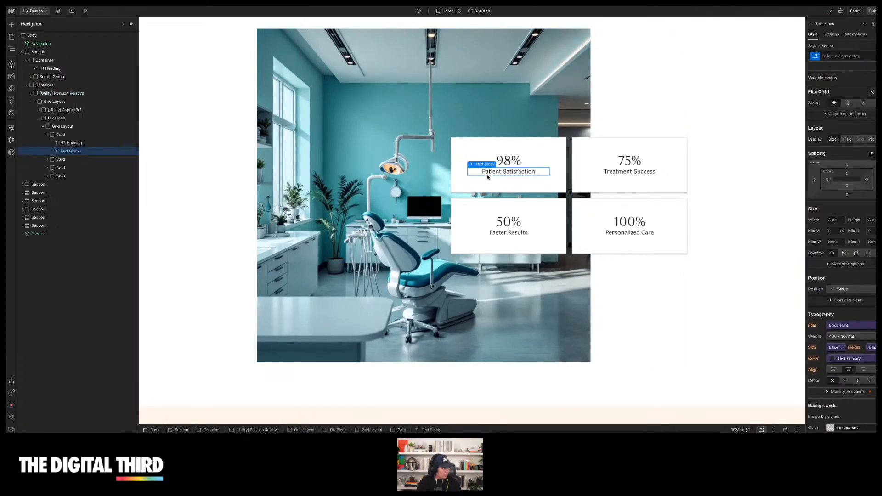
click(482, 160)
click(323, 142)
scroll(230, 134, up, 4)
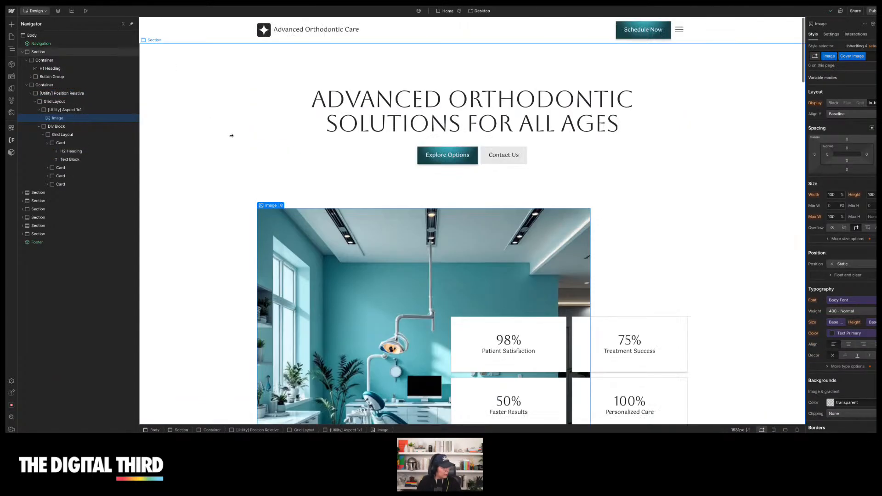
Preview the site and test opening and closing the hamburger menu
click(85, 10)
scroll(689, 114, down, 2)
scroll(436, 130, up, 2)
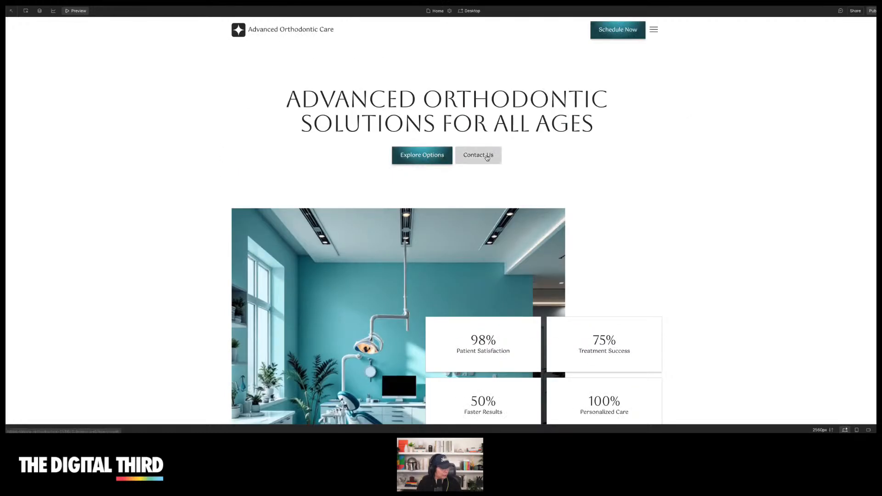
click(657, 33)
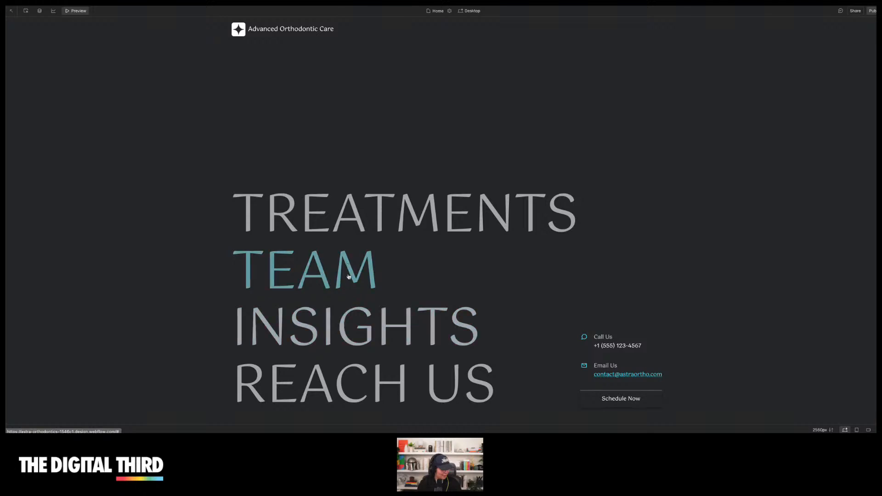
click(351, 294)
scroll(578, 190, up, 5)
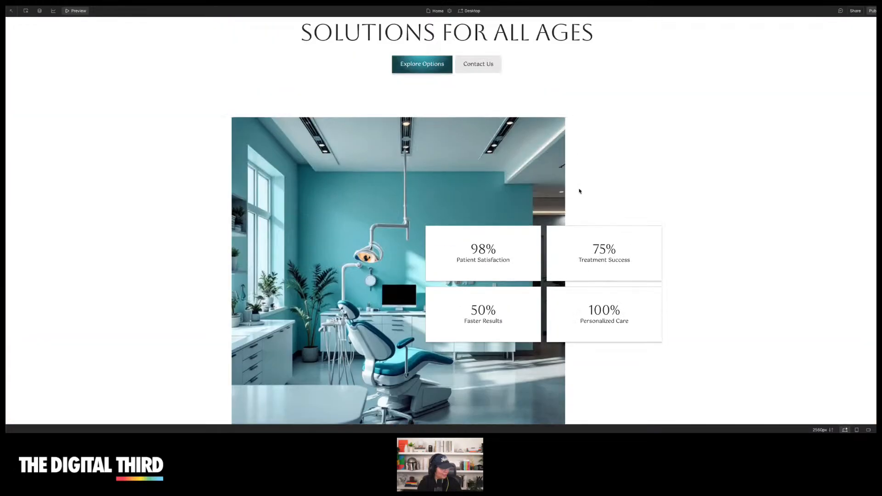
scroll(579, 191, up, 3)
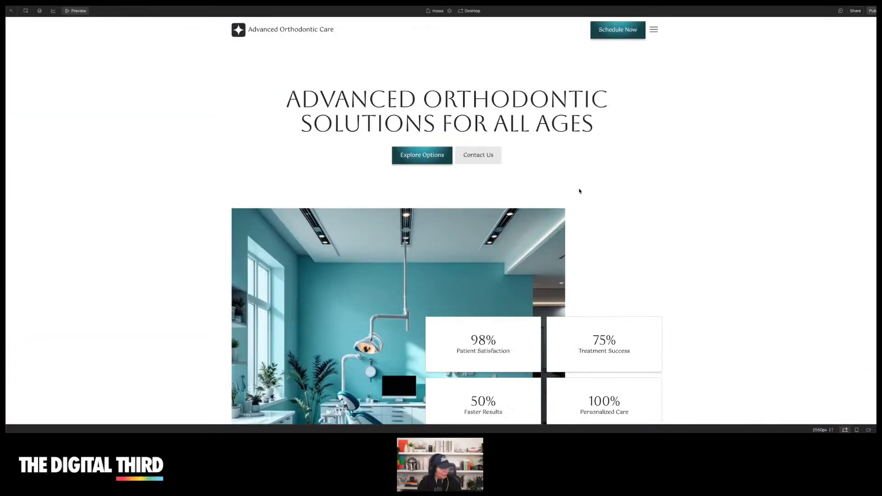
click(656, 33)
click(654, 31)
click(654, 31)
click(656, 32)
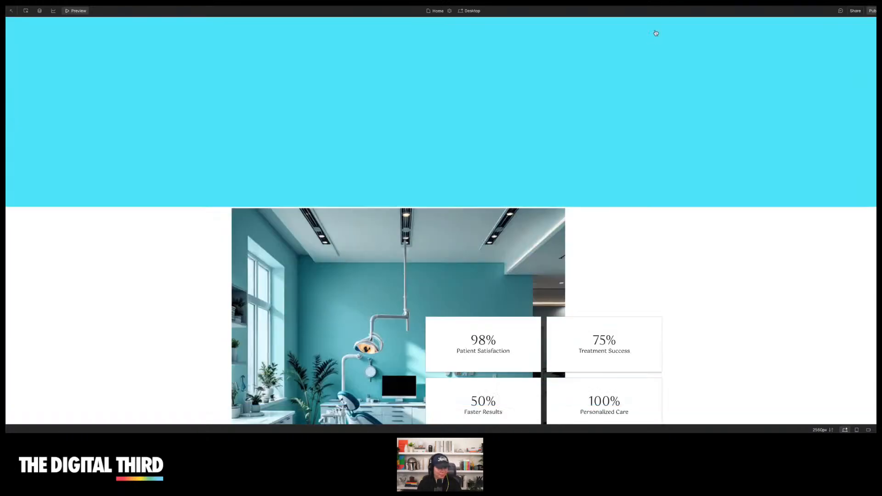
Switch between the Treatments and Technology tabs in the orthodontic solutions section
scroll(670, 115, down, 5)
scroll(669, 117, down, 8)
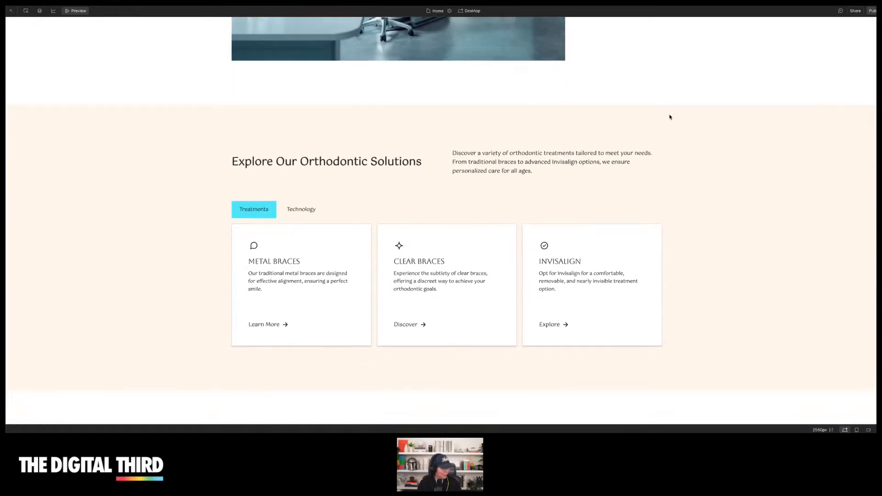
click(297, 130)
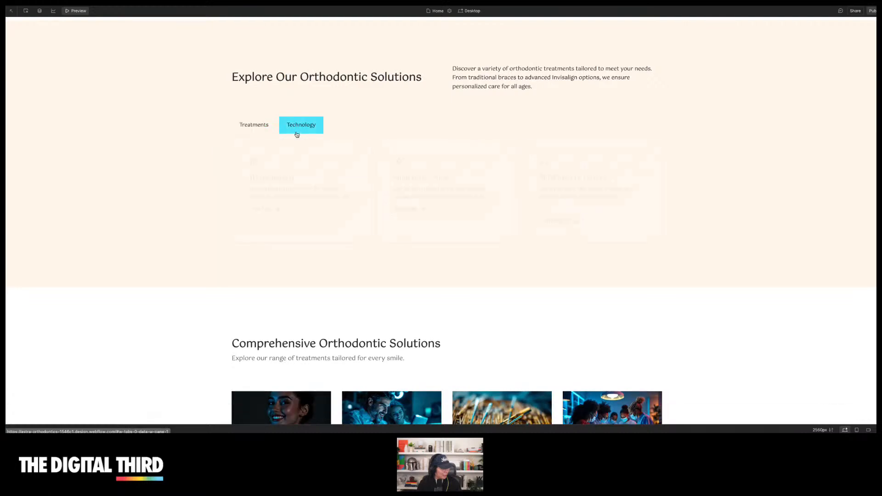
click(256, 129)
click(307, 123)
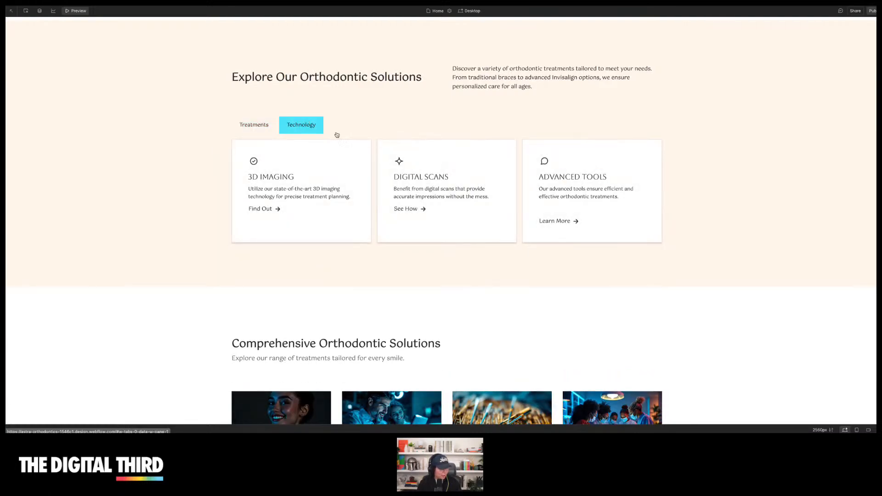
click(254, 125)
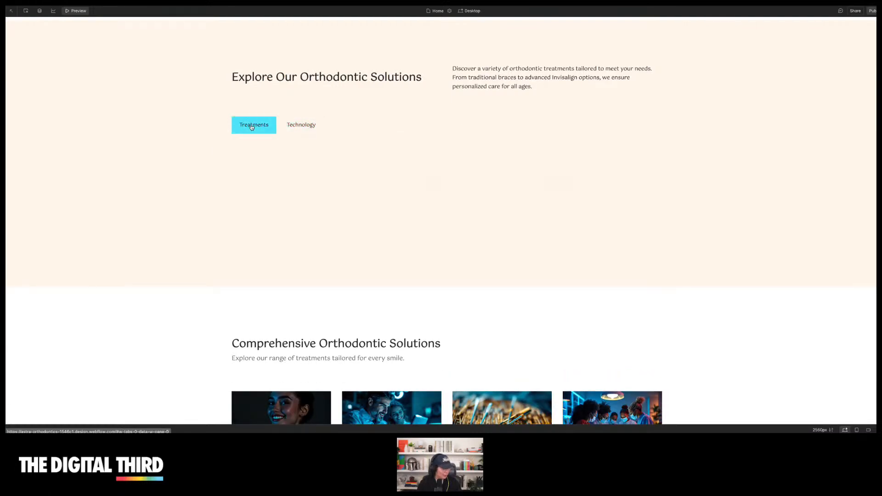
scroll(367, 131, up, 3)
scroll(366, 132, down, 3)
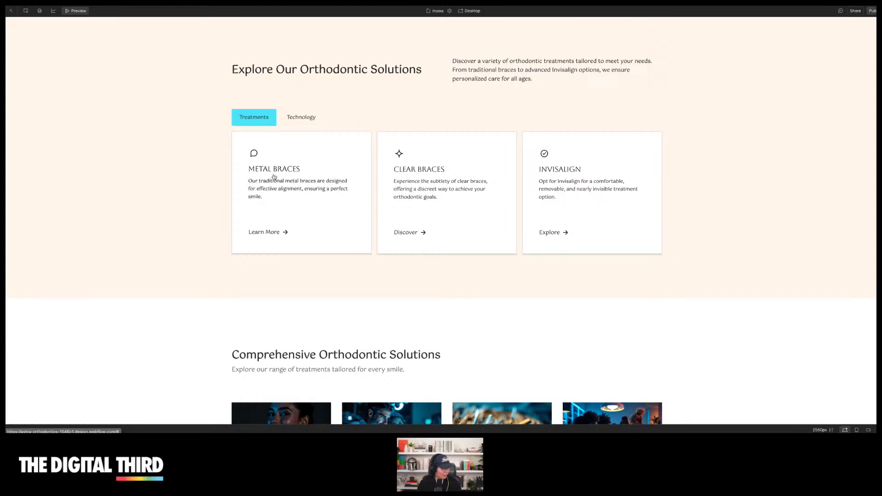
click(301, 117)
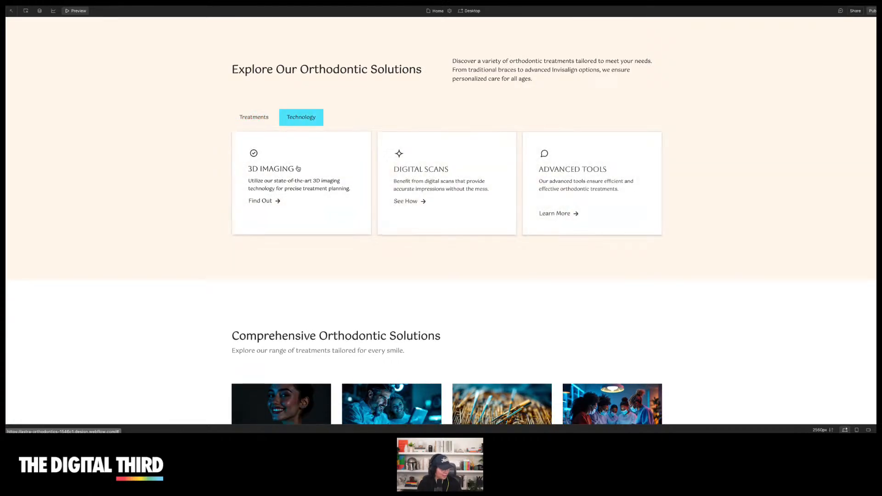
Scroll through the remaining preview sections and return to the Designer
scroll(689, 135, down, 5)
scroll(691, 135, down, 1)
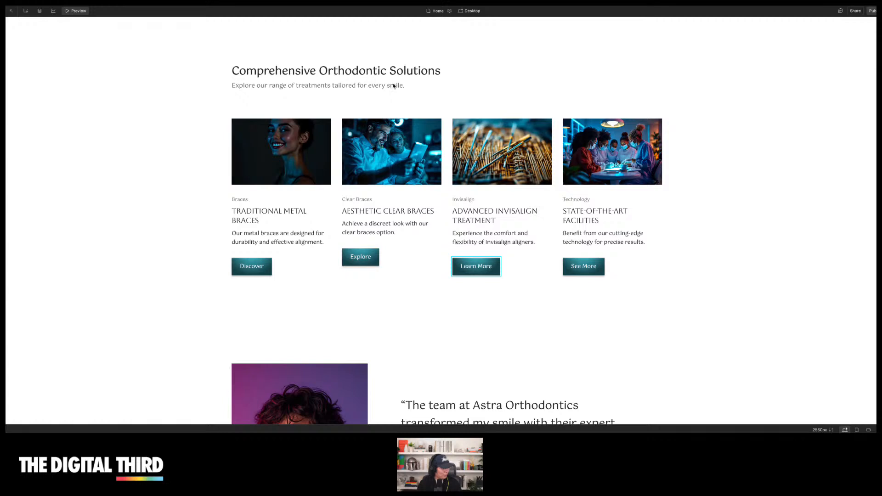
scroll(400, 224, down, 7)
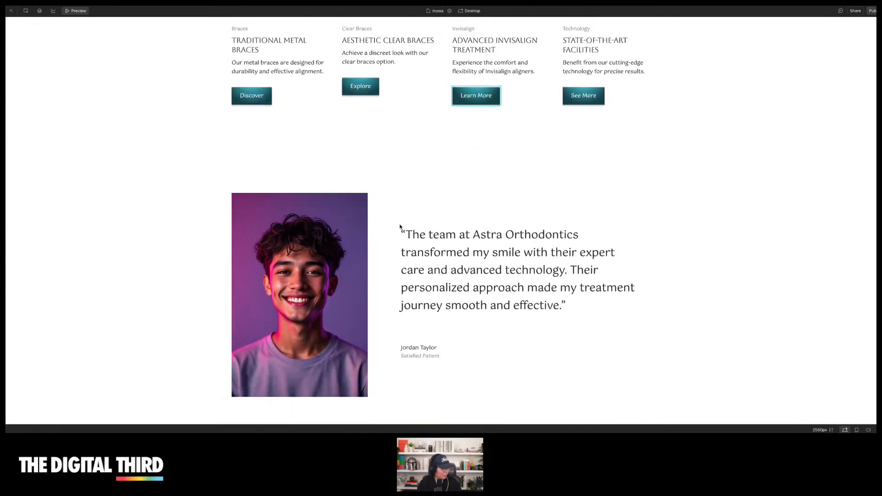
scroll(529, 198, down, 4)
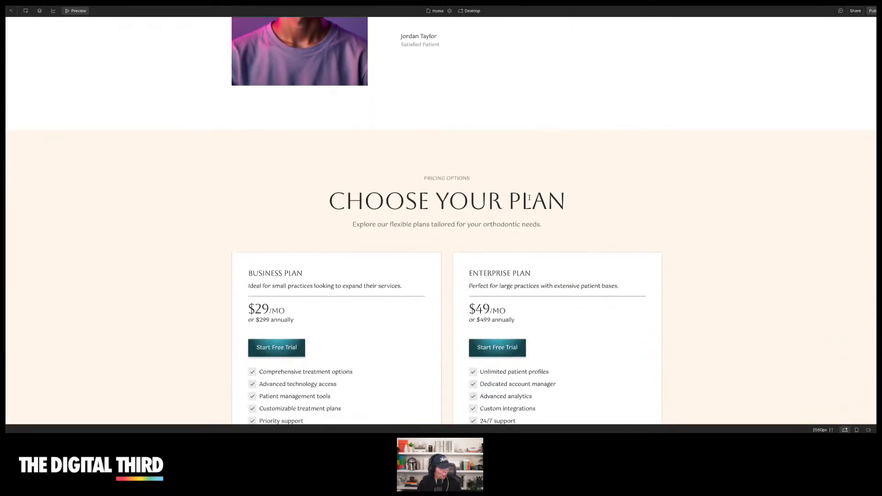
scroll(529, 198, down, 5)
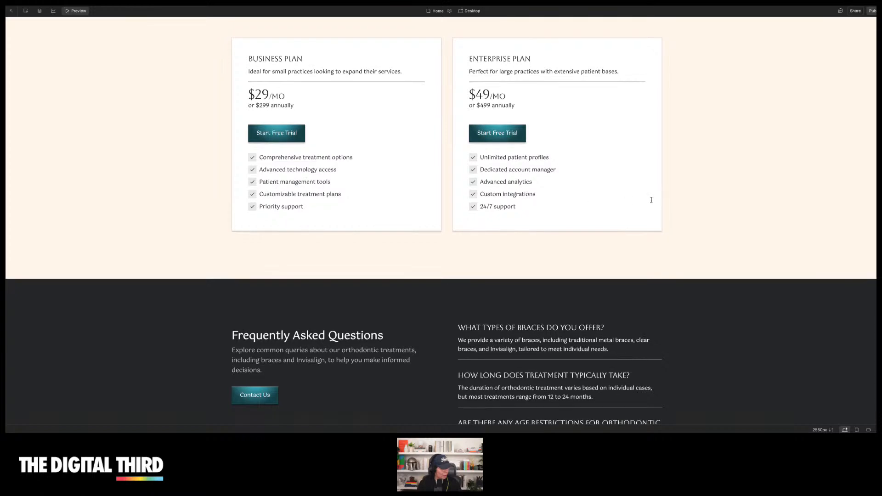
scroll(652, 202, down, 5)
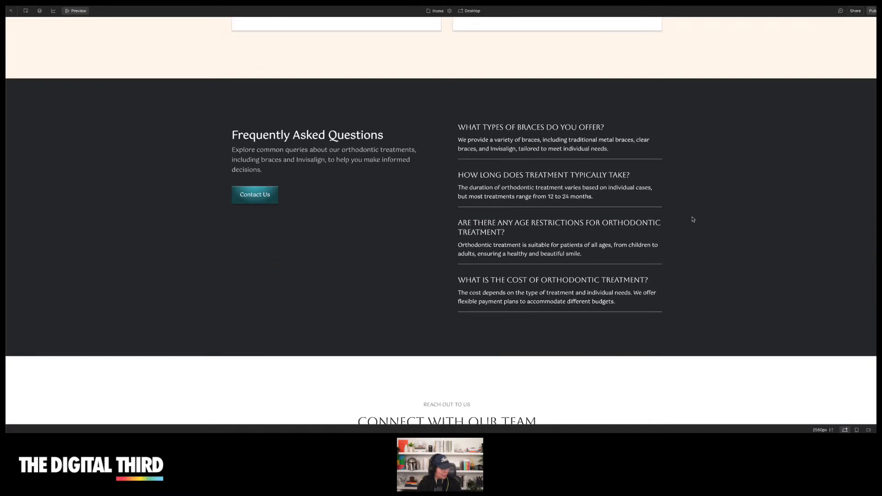
scroll(693, 219, down, 5)
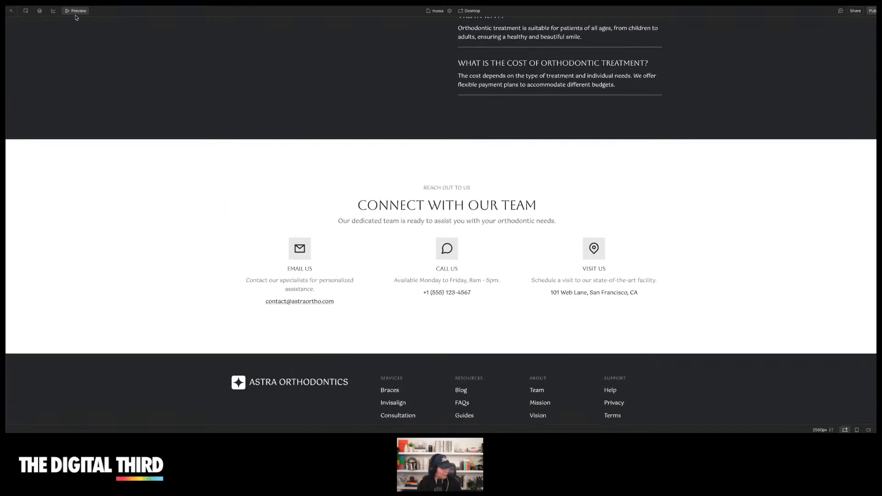
click(76, 11)
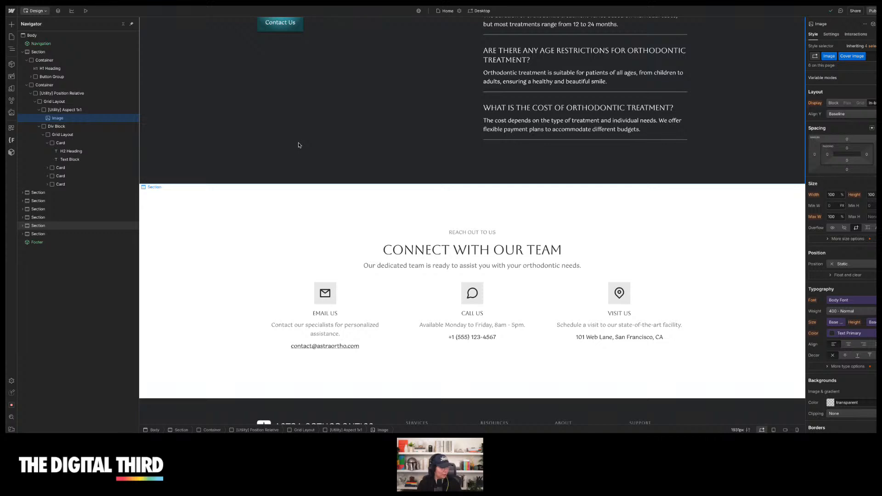
Add a new AI-designed section and move it below the Explore Our Orthodontic Solutions section
scroll(219, 148, up, 3)
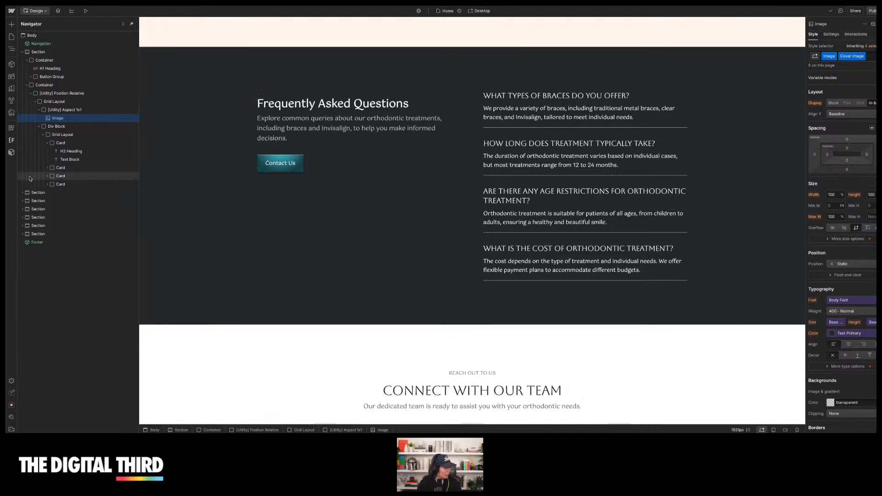
click(23, 52)
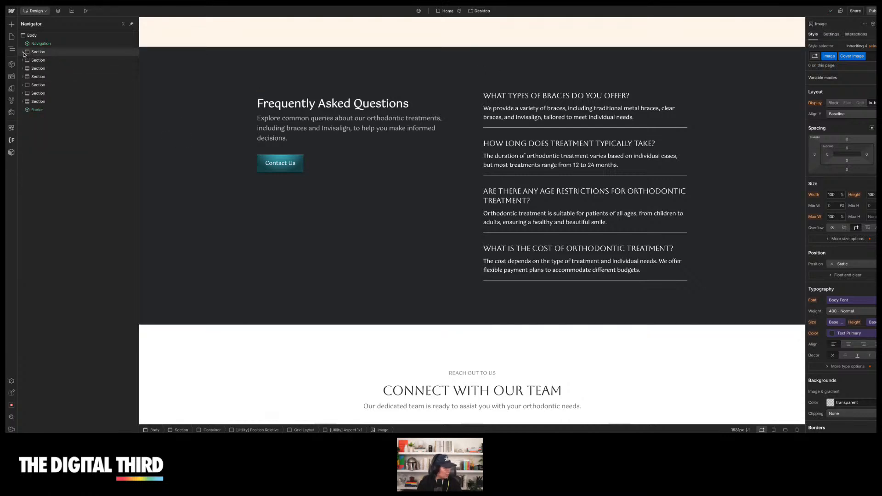
click(12, 25)
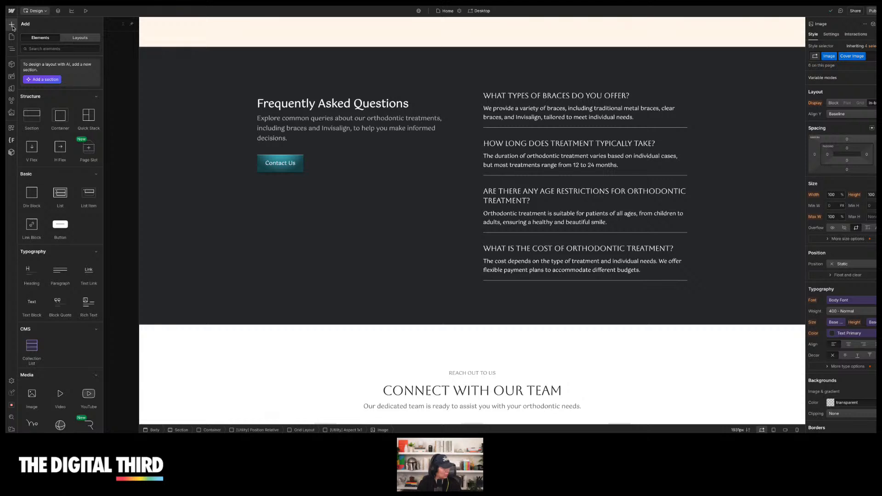
click(46, 81)
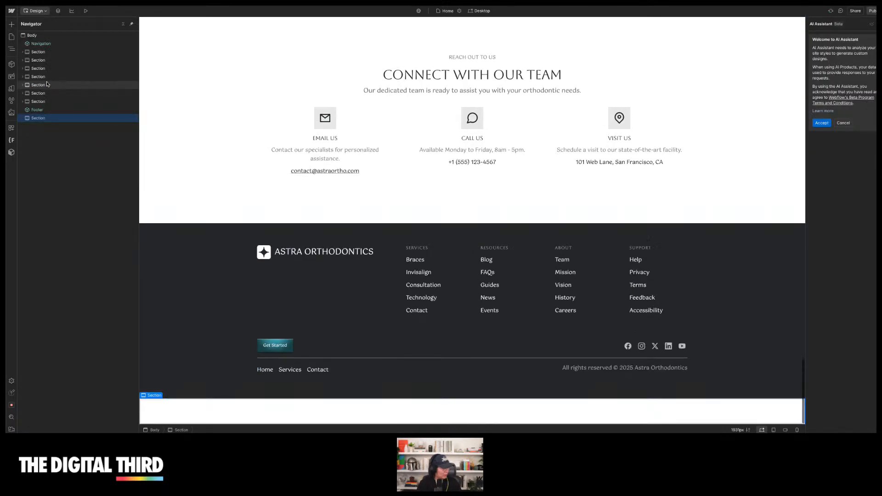
drag(50, 120, 54, 65)
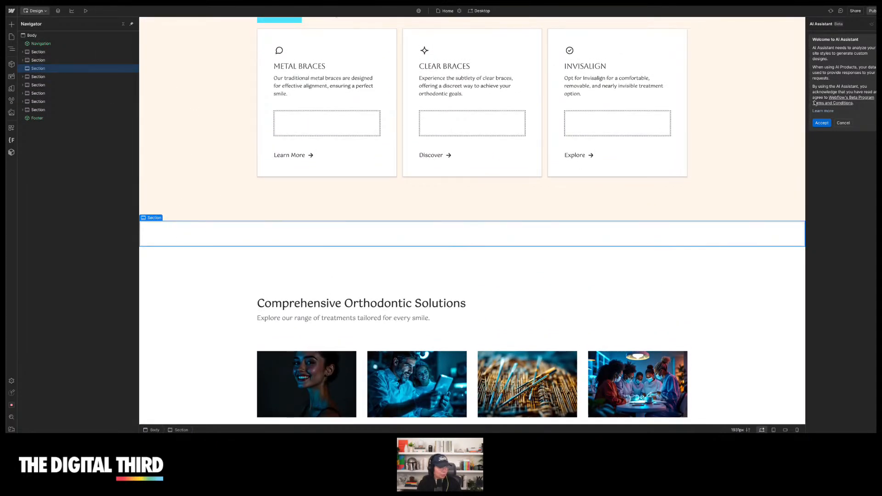
Accept the AI Assistant terms and request a Gallery layout for the new section
click(822, 123)
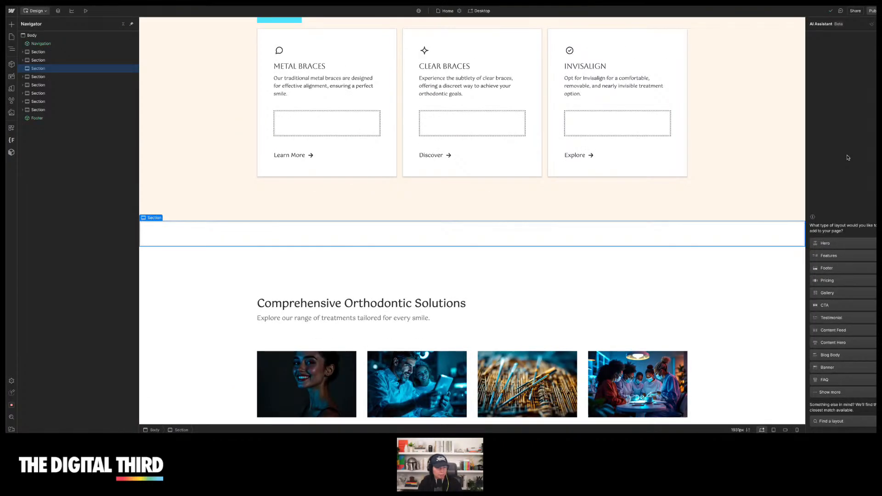
scroll(624, 197, up, 10)
scroll(643, 204, down, 5)
scroll(647, 207, down, 10)
scroll(688, 220, up, 1)
click(841, 293)
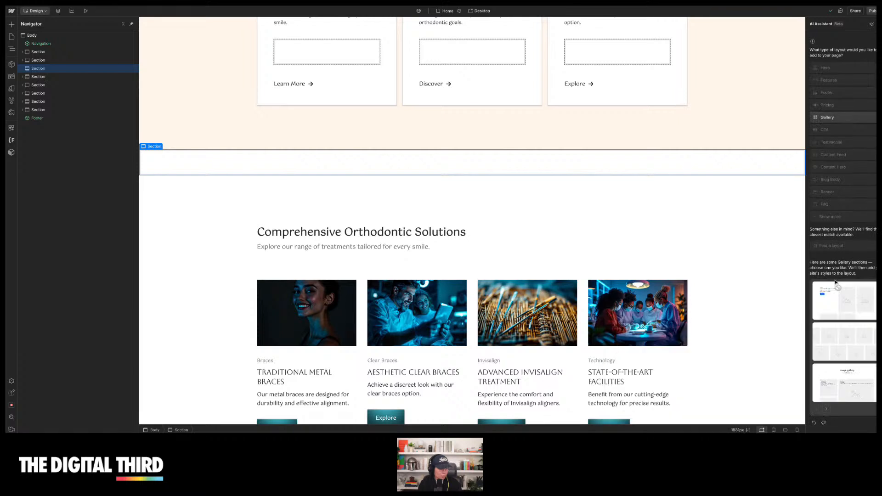
mouse_move(850, 318)
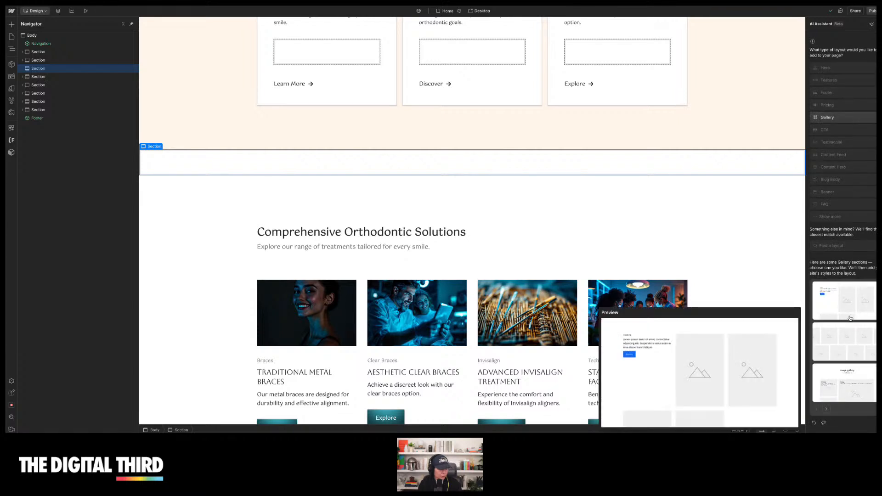
Choose the multi-row image grid layout for the new gallery section
click(849, 348)
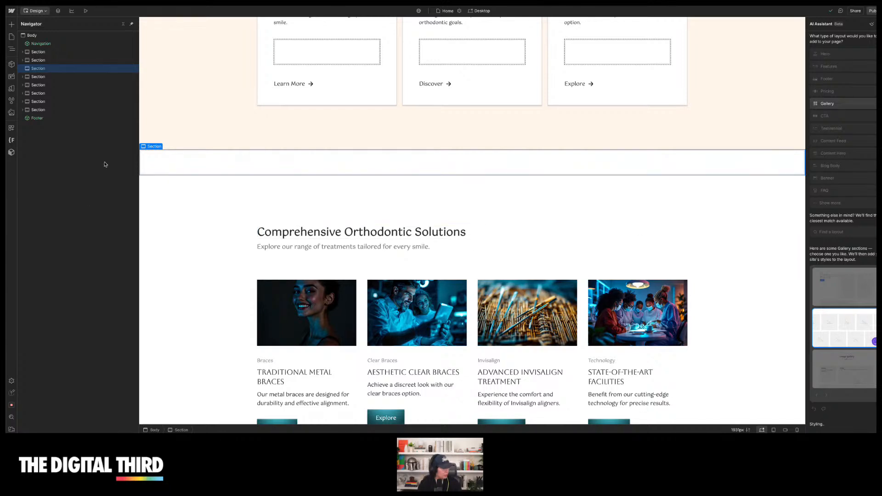
scroll(295, 277, down, 5)
scroll(294, 277, down, 6)
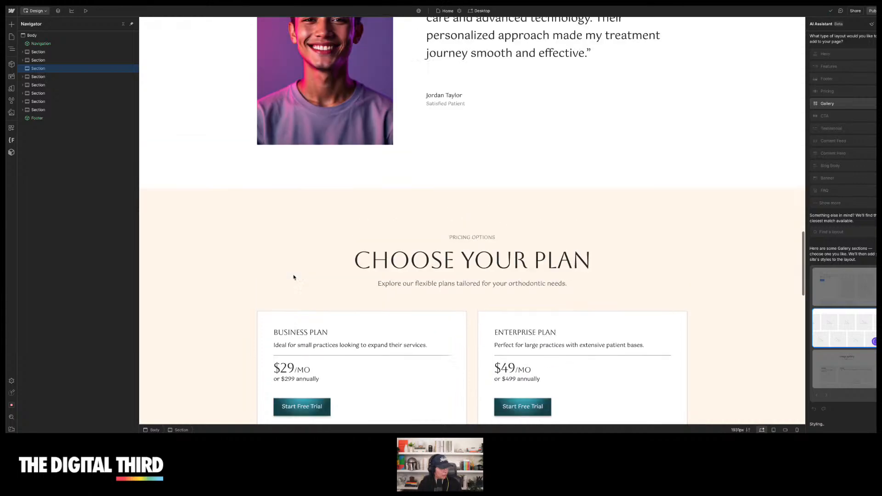
Scroll through the page sections below the new gallery down to the footer
scroll(294, 275, up, 3)
scroll(583, 179, up, 2)
scroll(616, 164, down, 7)
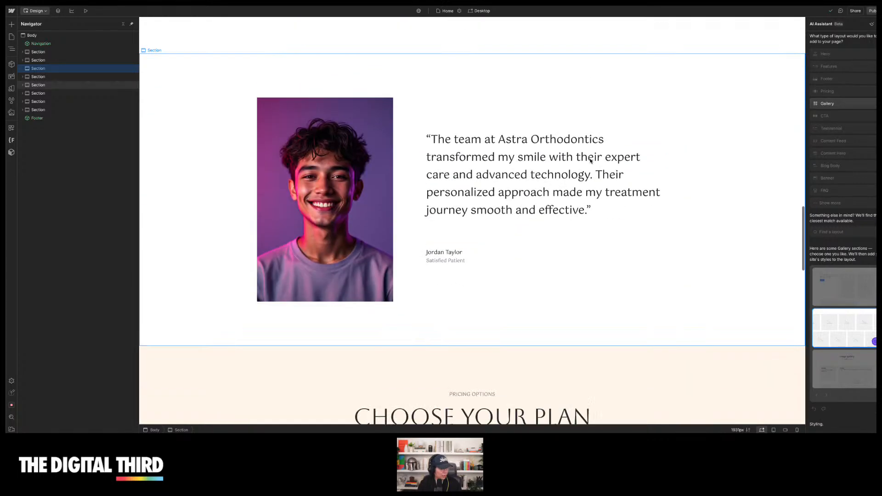
scroll(599, 156, down, 6)
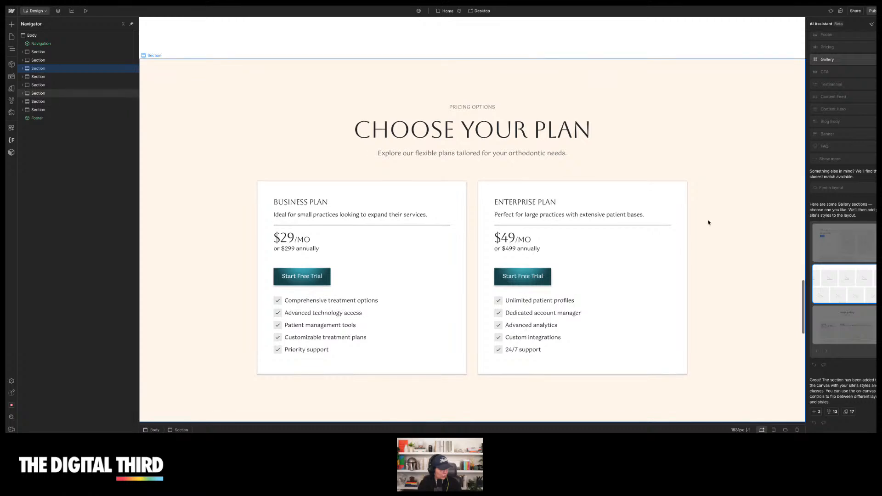
scroll(728, 184, down, 10)
scroll(707, 223, down, 4)
scroll(616, 137, up, 1)
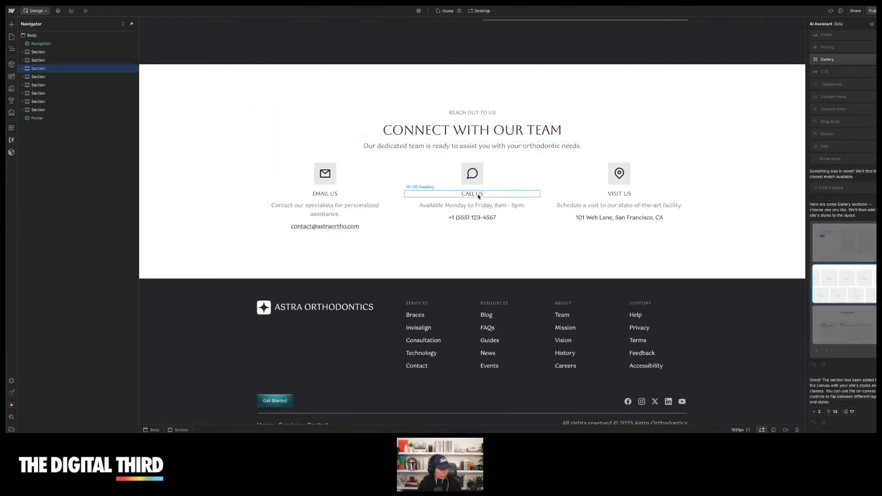
scroll(449, 274, down, 1)
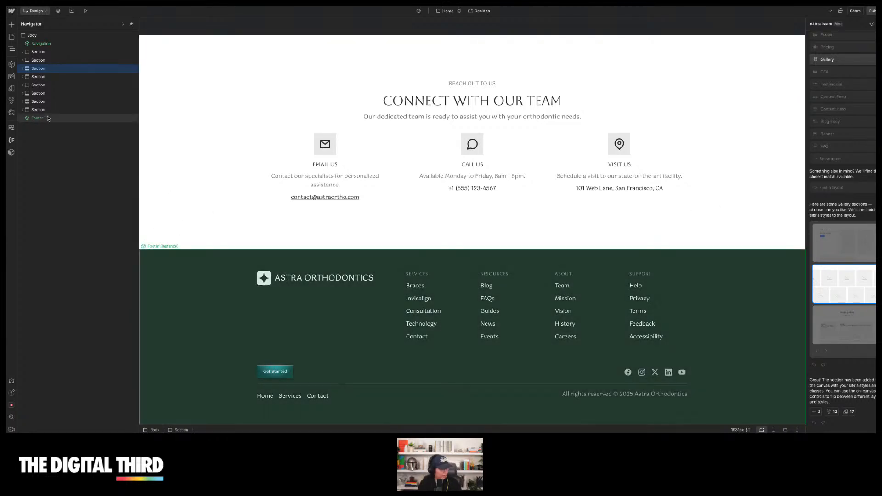
scroll(225, 179, up, 15)
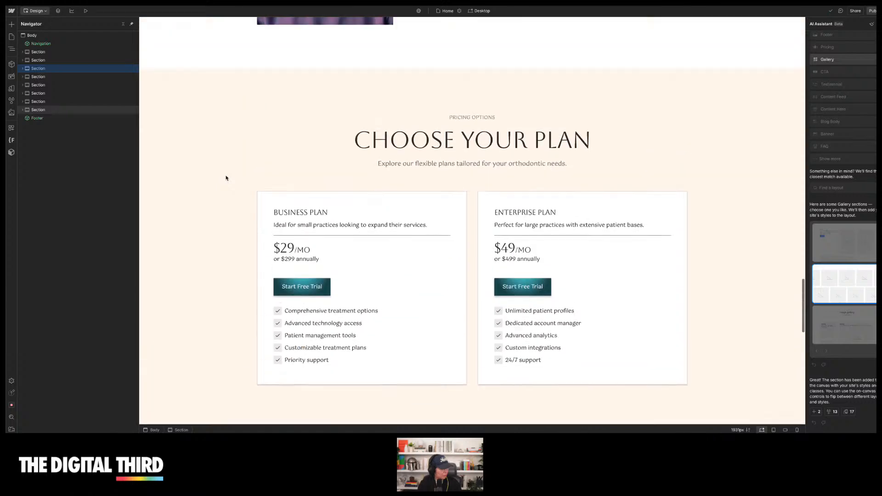
scroll(187, 188, up, 3)
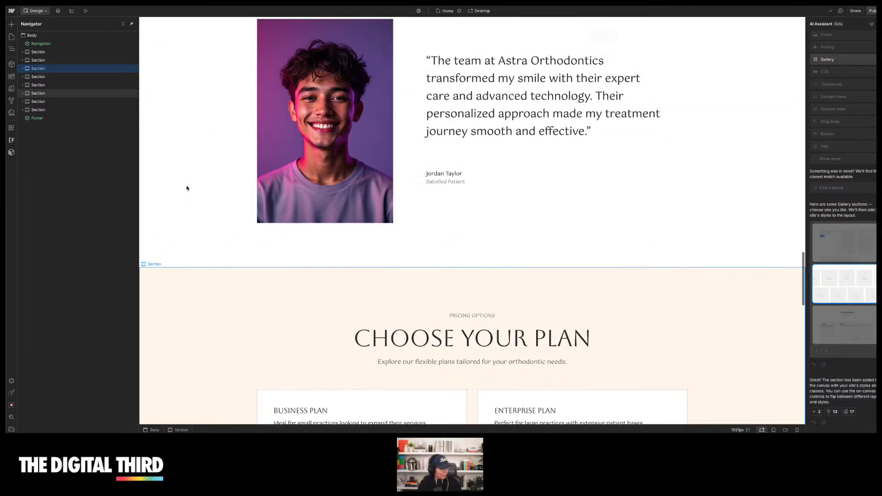
right_click(46, 120)
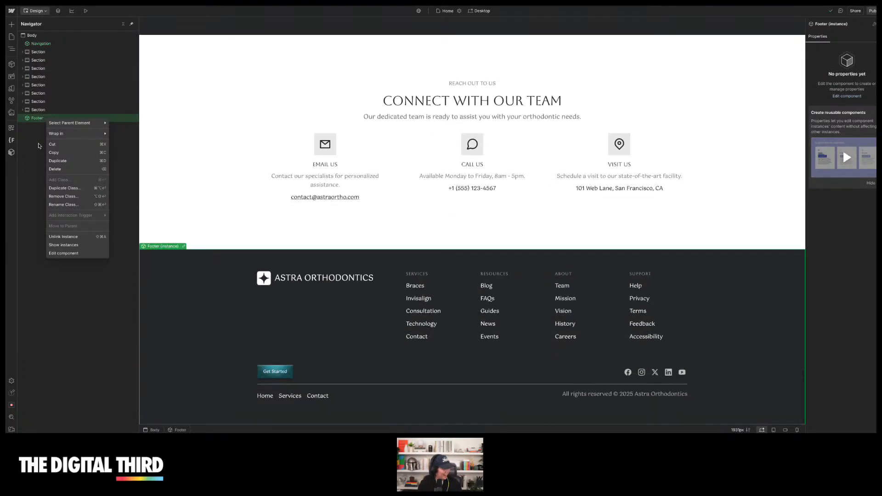
click(37, 150)
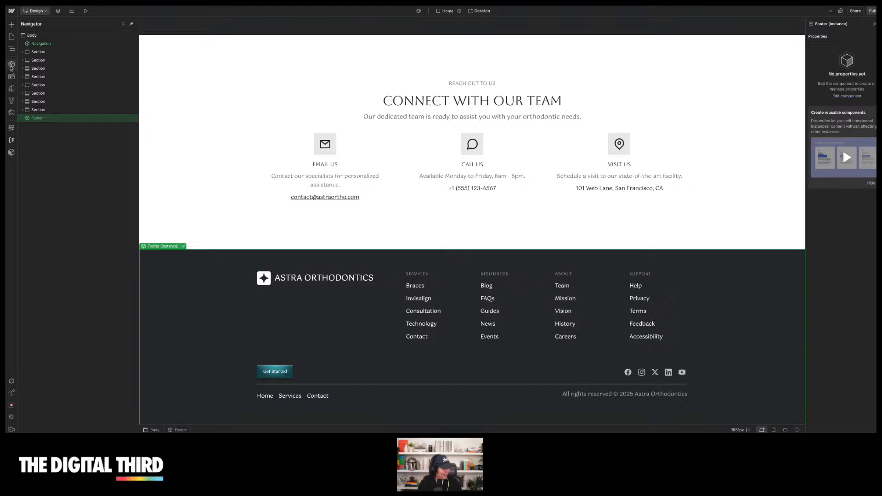
Scroll up to the new gallery and preview it full-screen, then return to the Designer
scroll(364, 220, up, 10)
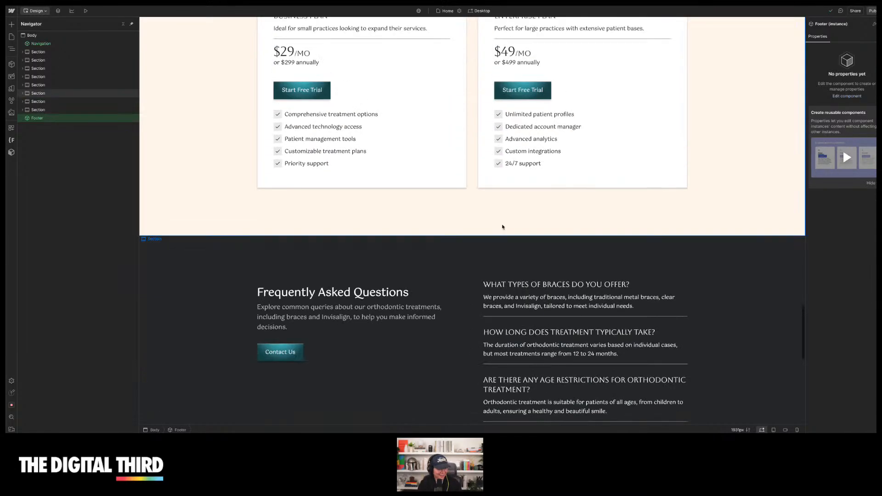
scroll(624, 218, up, 10)
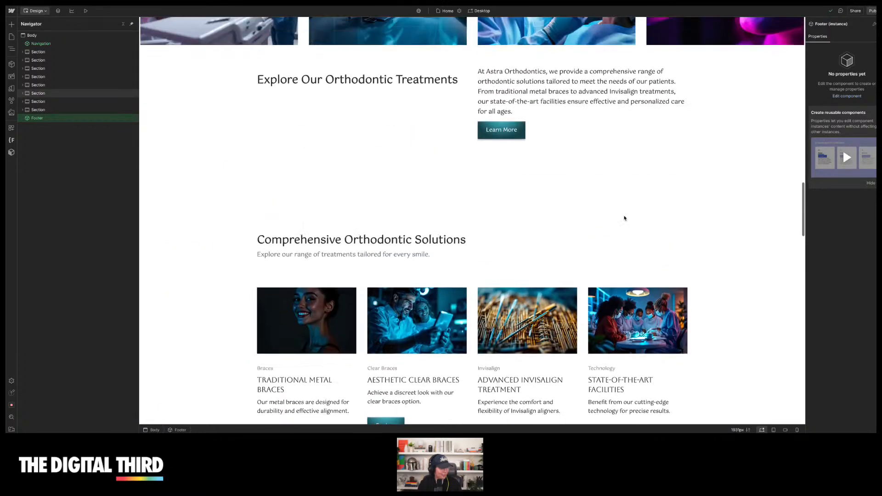
scroll(624, 218, up, 4)
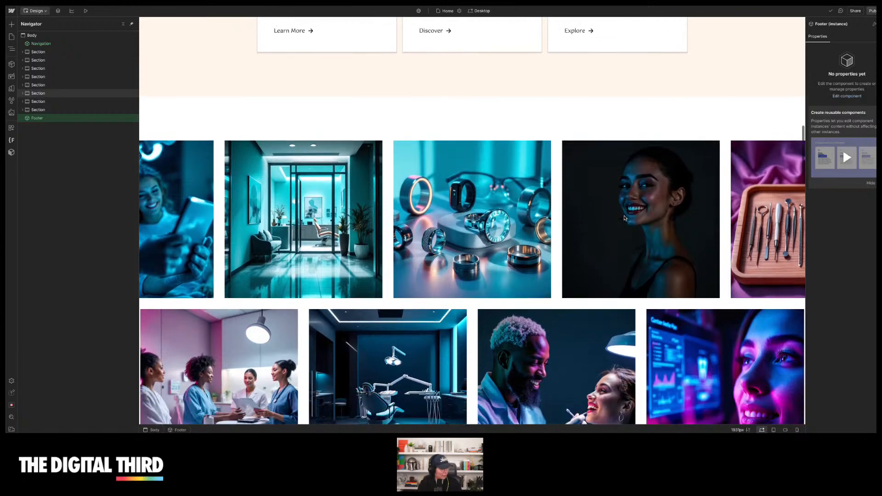
scroll(624, 218, down, 2)
click(84, 11)
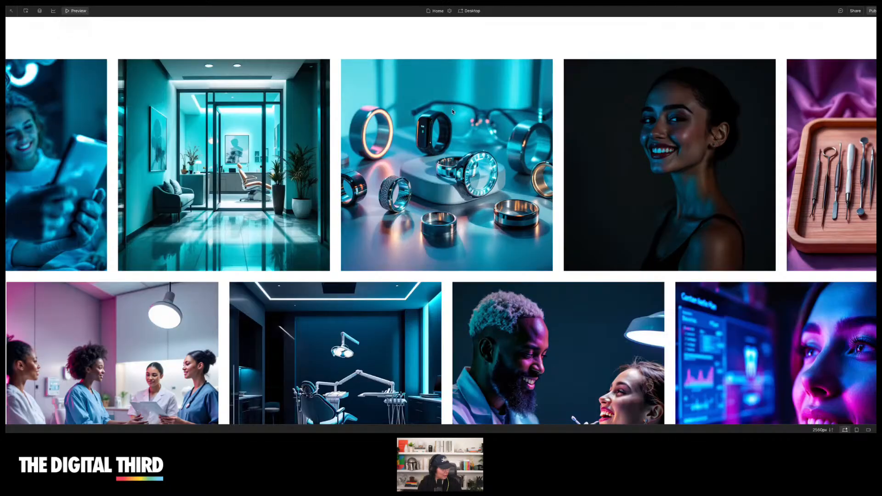
scroll(452, 112, up, 3)
scroll(670, 138, down, 3)
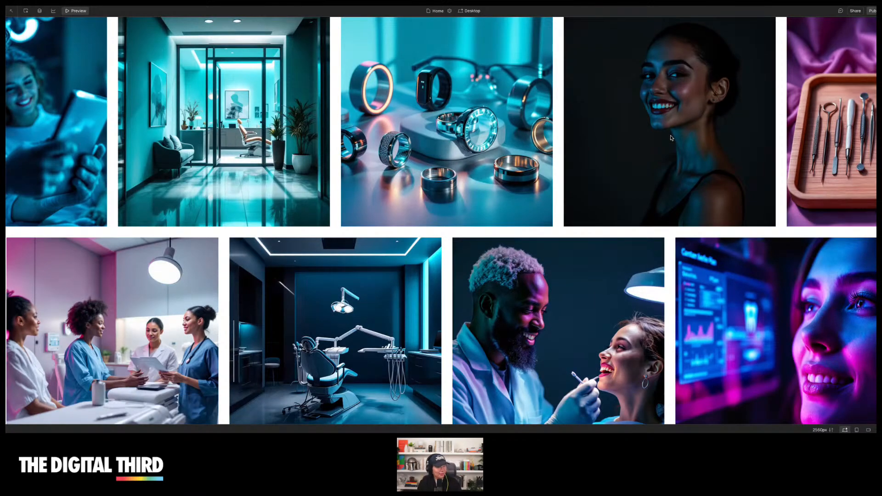
scroll(706, 170, down, 2)
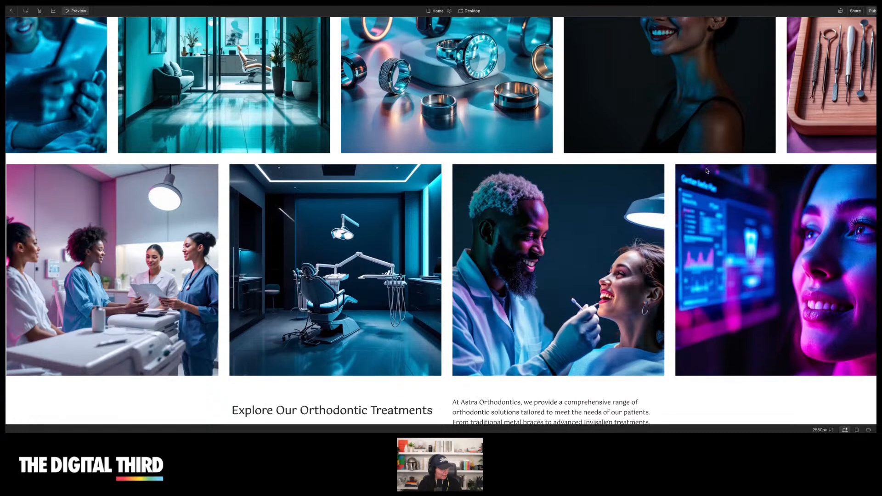
scroll(701, 237, up, 2)
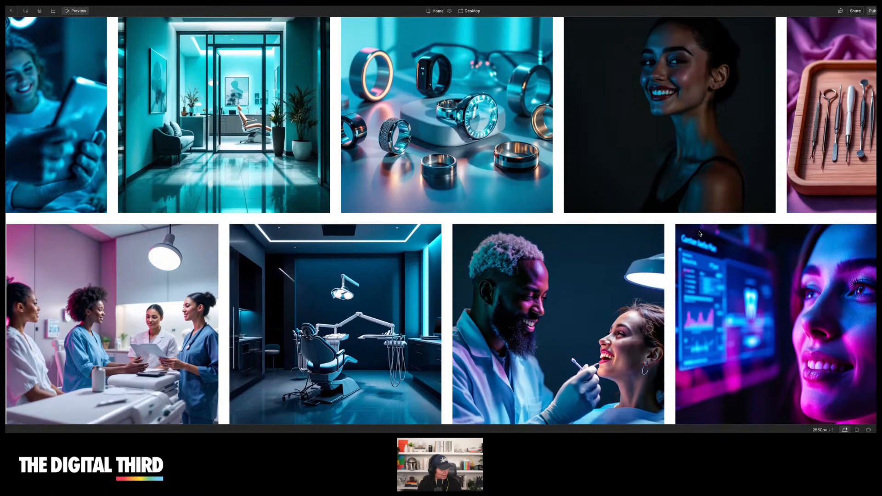
scroll(619, 178, up, 1)
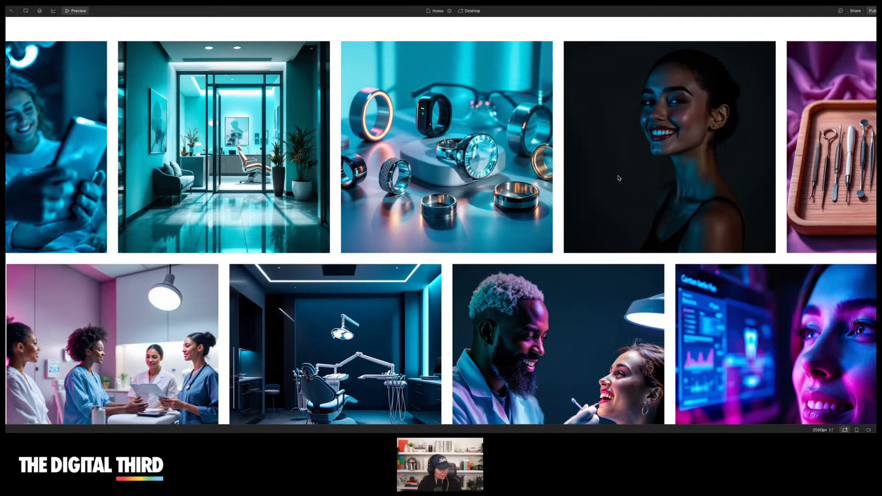
scroll(452, 188, down, 5)
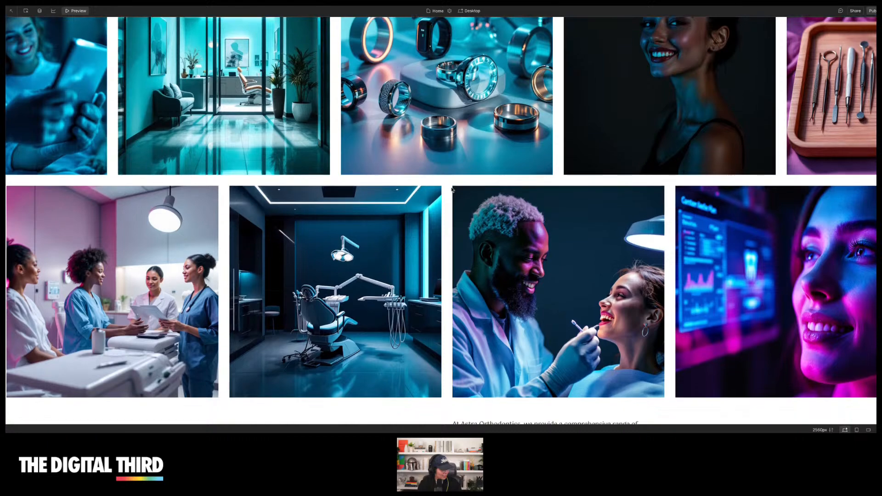
scroll(451, 189, up, 5)
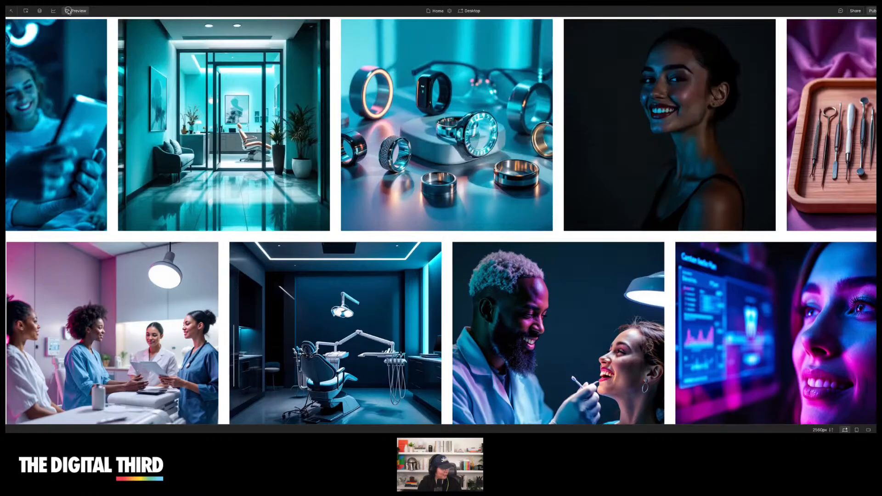
click(68, 11)
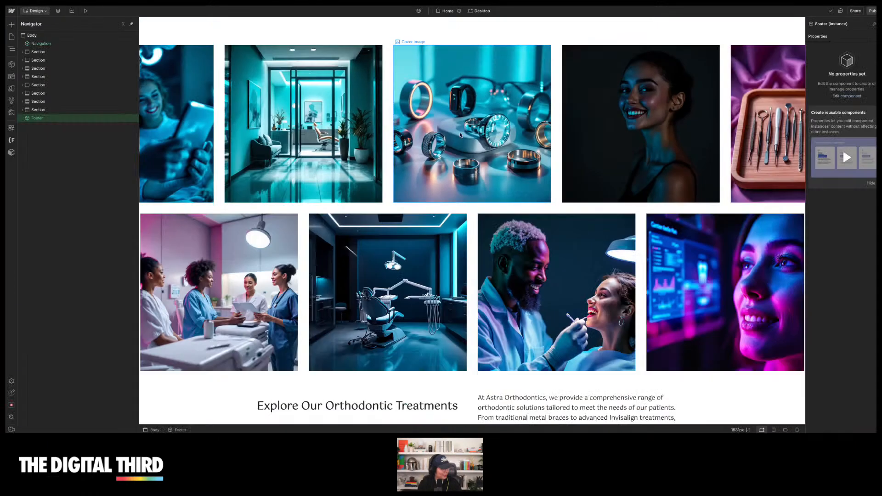
Preview the homepage at the tablet breakpoint and scroll through its sections
scroll(577, 203, down, 10)
scroll(578, 204, up, 10)
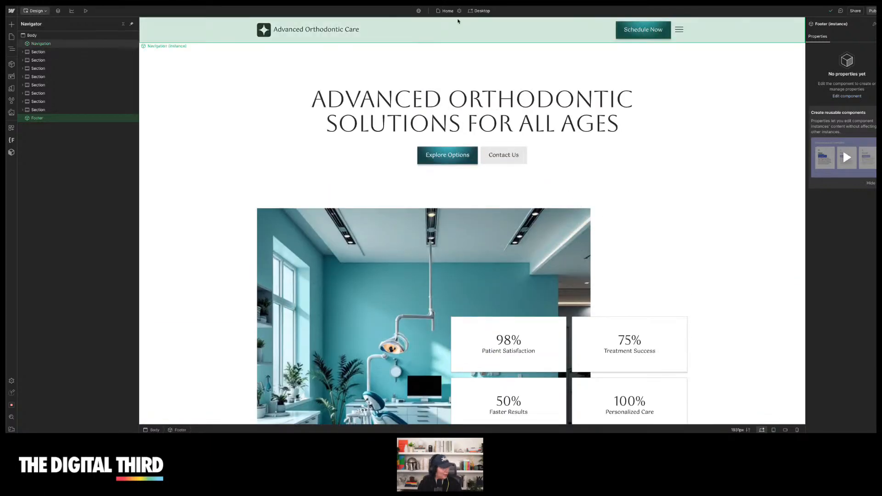
click(85, 11)
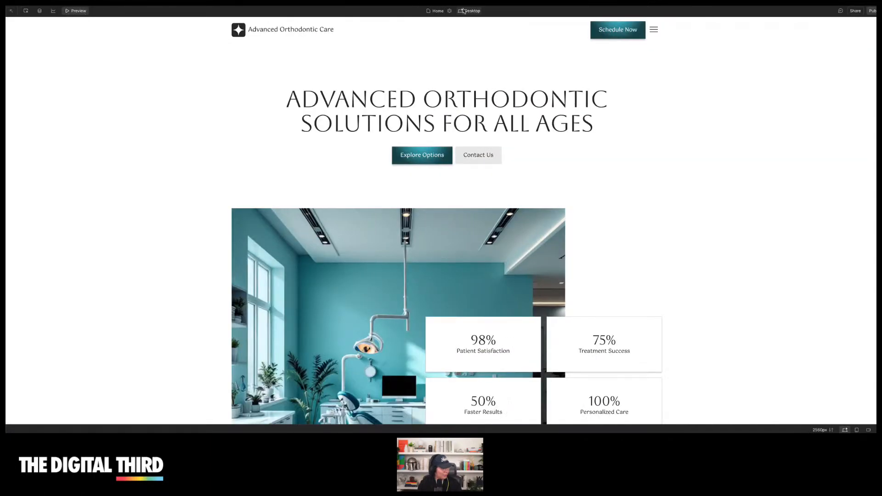
click(480, 30)
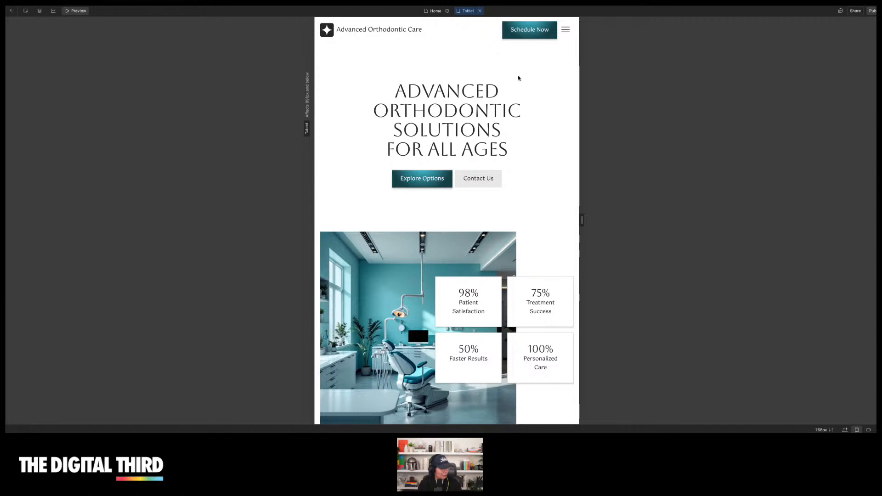
scroll(575, 136, down, 10)
scroll(510, 175, down, 10)
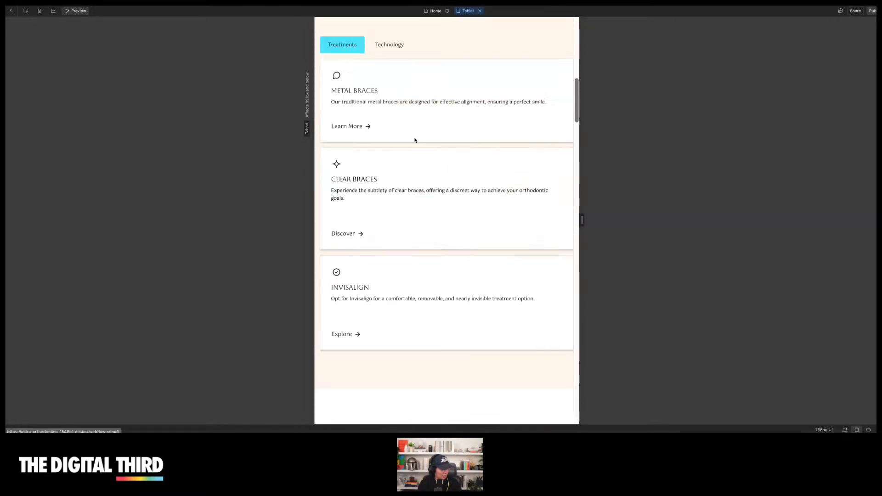
scroll(497, 179, down, 8)
scroll(497, 180, down, 12)
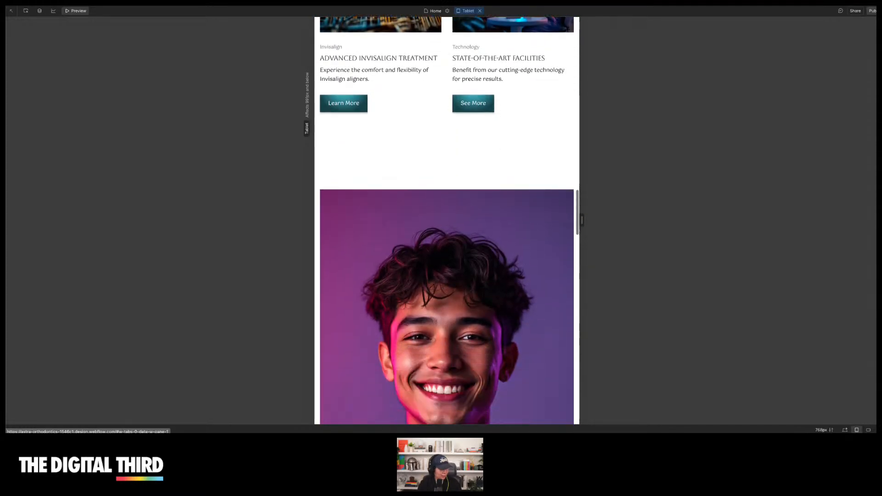
Switch the preview to the mobile breakpoint and widen the canvas to about 375 px
click(463, 12)
click(479, 46)
scroll(490, 92, up, 15)
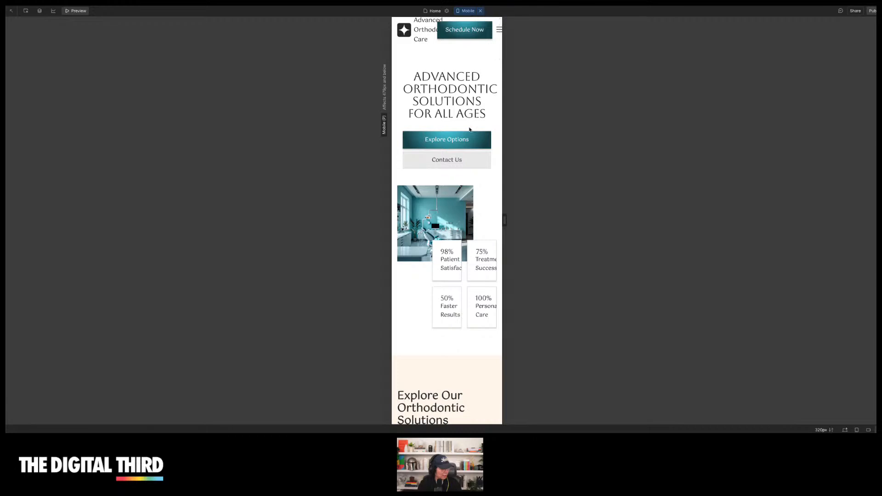
scroll(469, 129, down, 5)
scroll(469, 130, down, 9)
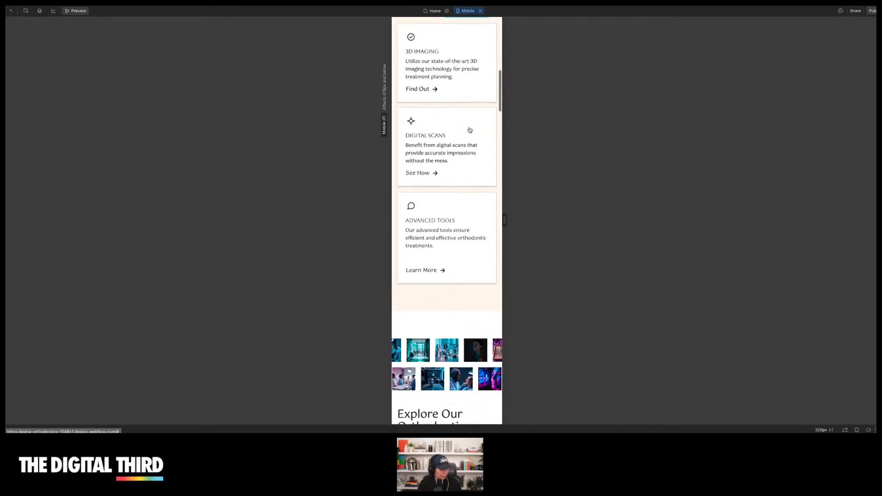
drag(504, 220, 514, 218)
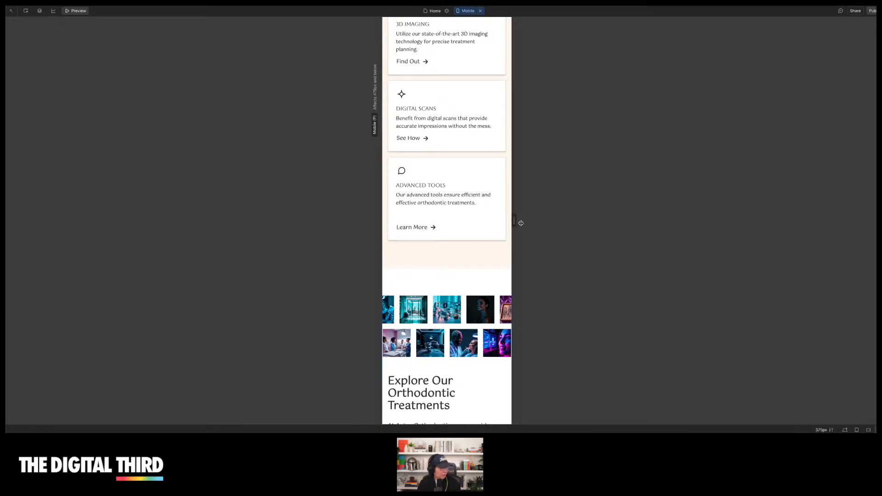
drag(514, 220, 516, 221)
Scroll through the mobile preview down to the FAQ section, then leave preview mode
scroll(456, 187, down, 6)
scroll(457, 187, down, 8)
scroll(468, 206, down, 12)
scroll(468, 206, down, 14)
scroll(468, 205, down, 1)
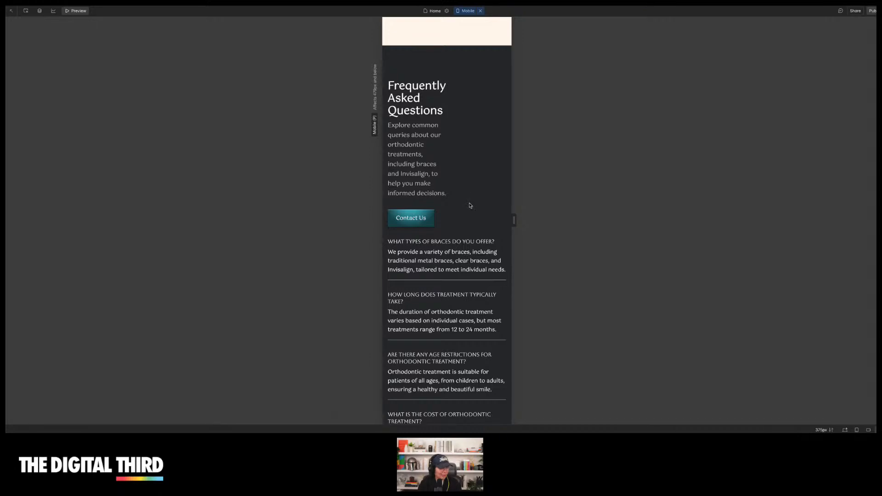
scroll(470, 205, down, 12)
scroll(470, 206, down, 2)
scroll(471, 206, up, 20)
scroll(470, 205, up, 10)
click(481, 11)
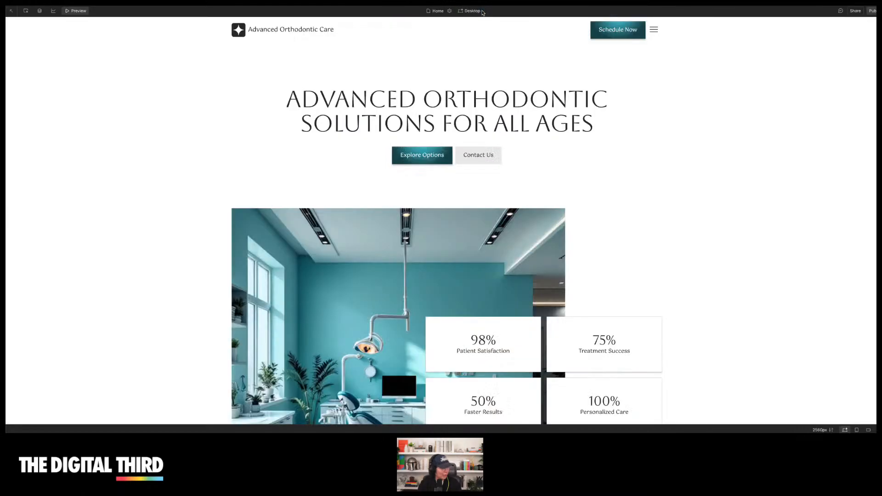
click(77, 12)
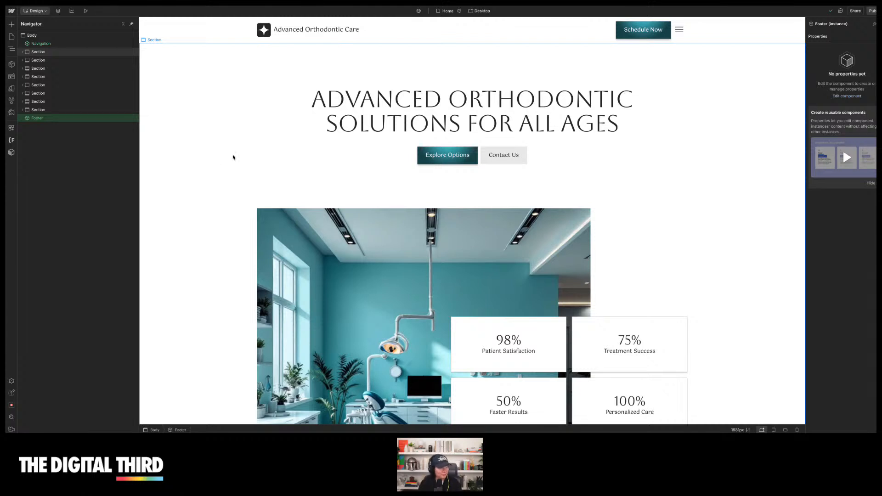
Open the theme colors and apply a red-filtered cream and burgundy palette to the site
click(11, 76)
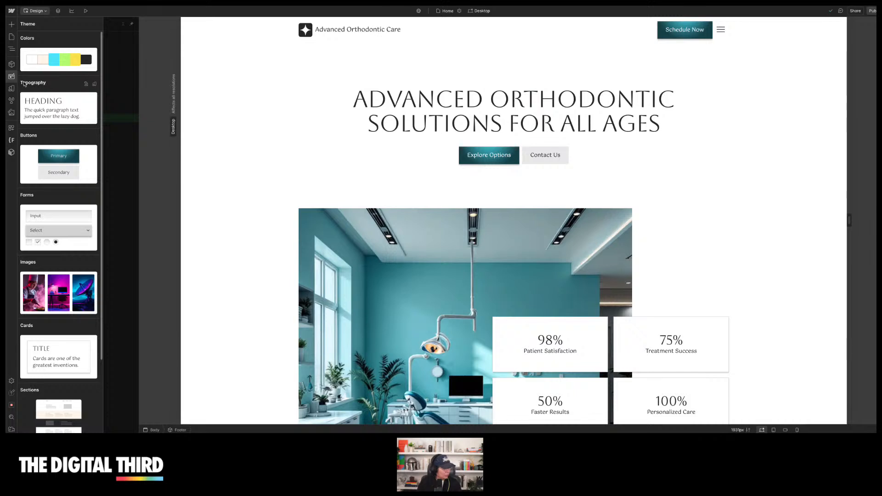
click(49, 59)
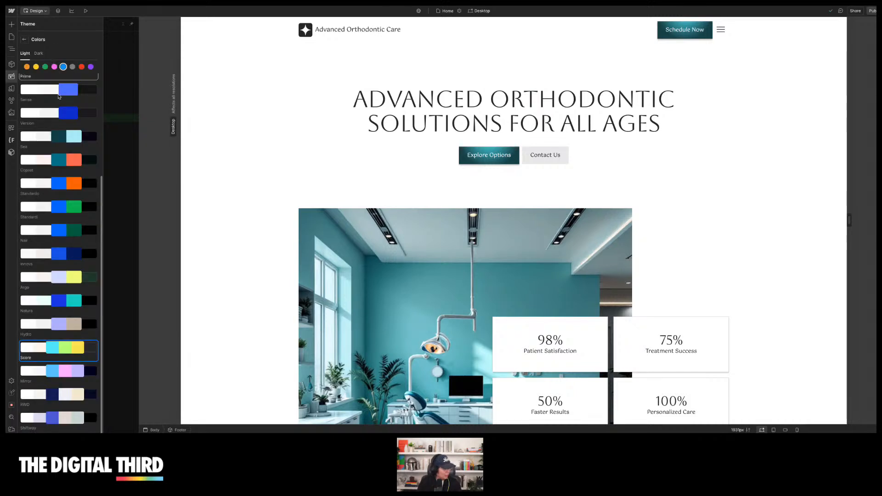
click(82, 67)
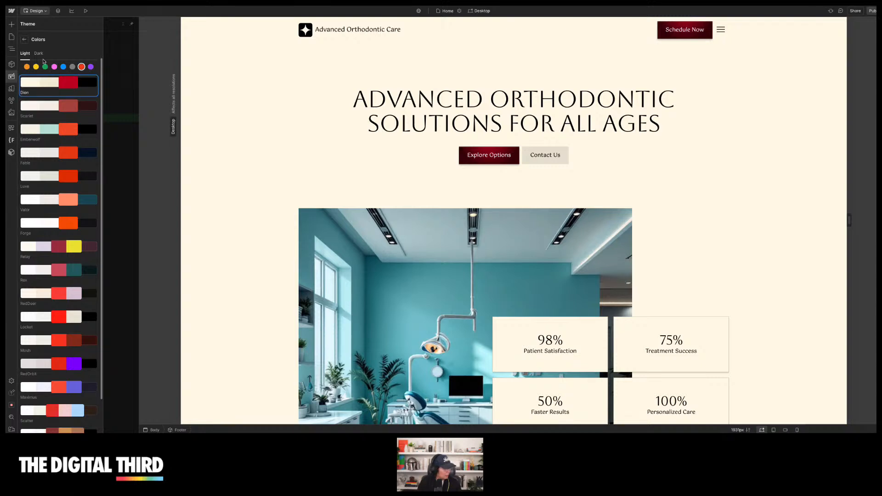
Apply the Highlight button style to the site's buttons from the theme settings
click(25, 40)
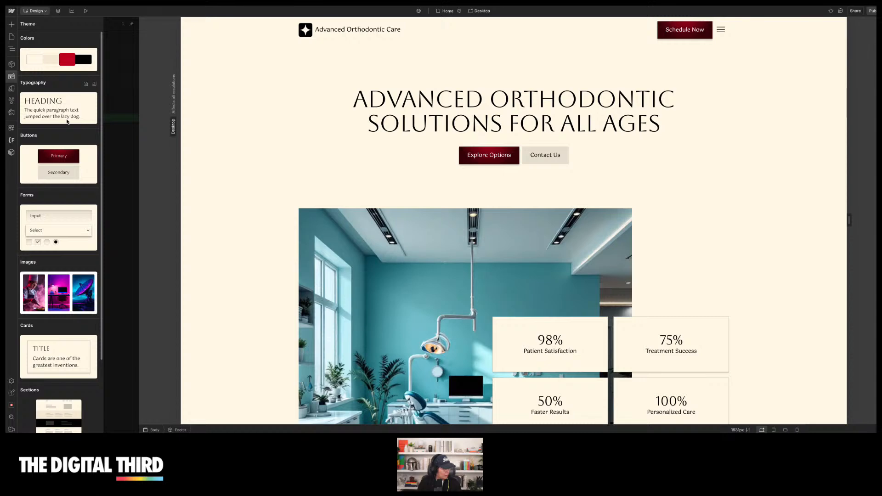
click(74, 170)
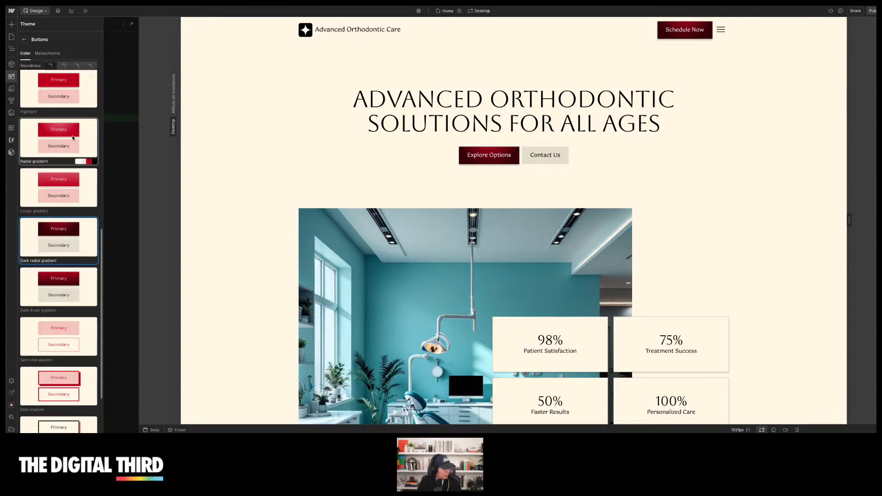
click(69, 85)
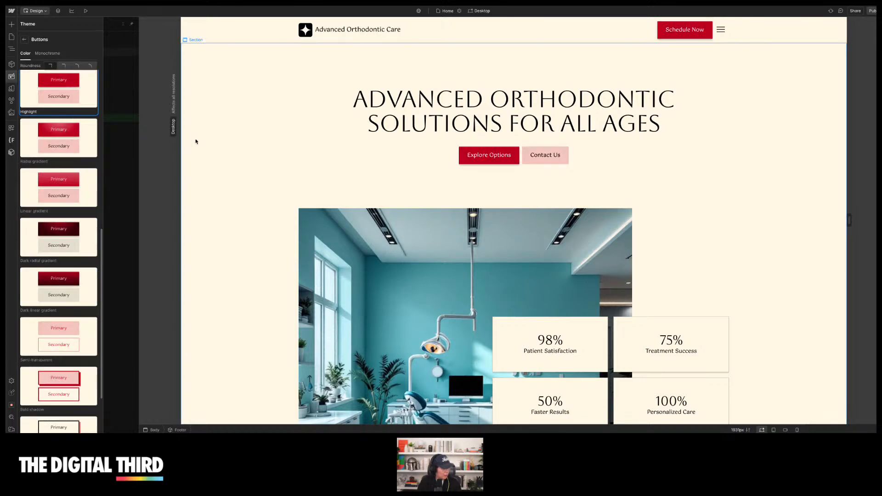
scroll(196, 142, down, 7)
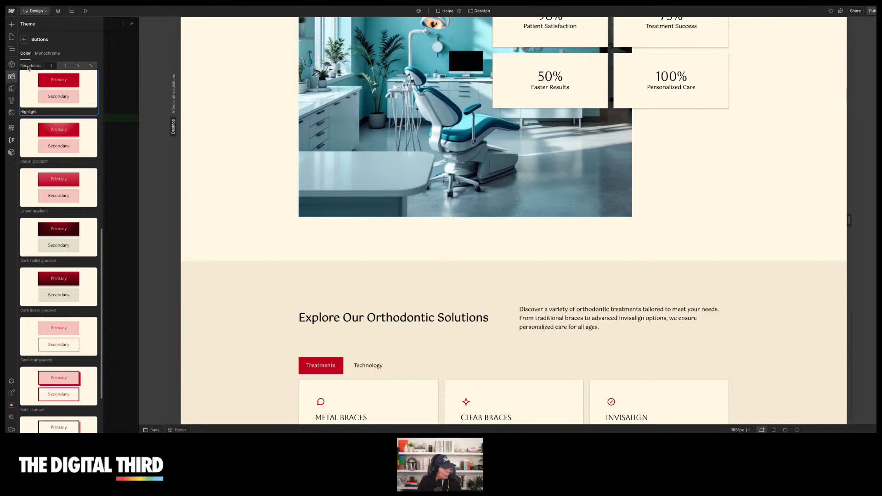
click(26, 41)
Browse the theme's image packs, such as Dramatic light and Earthy, without changing the selection
scroll(296, 115, down, 10)
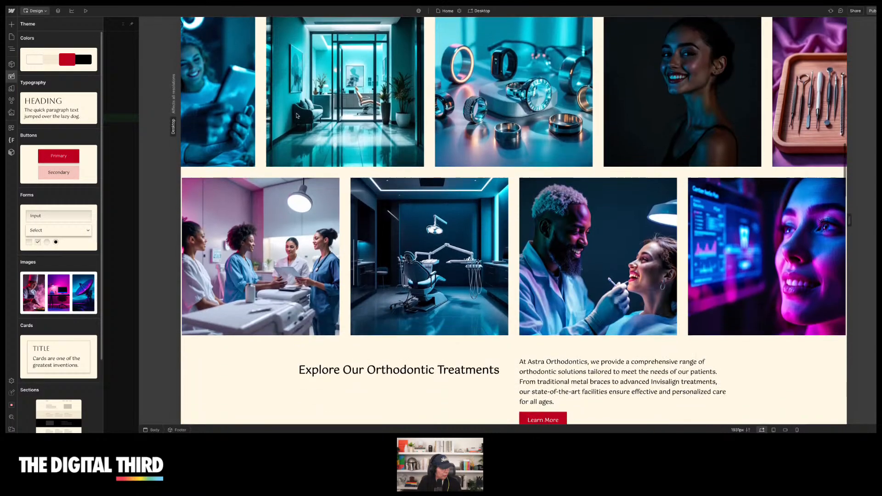
scroll(296, 116, up, 2)
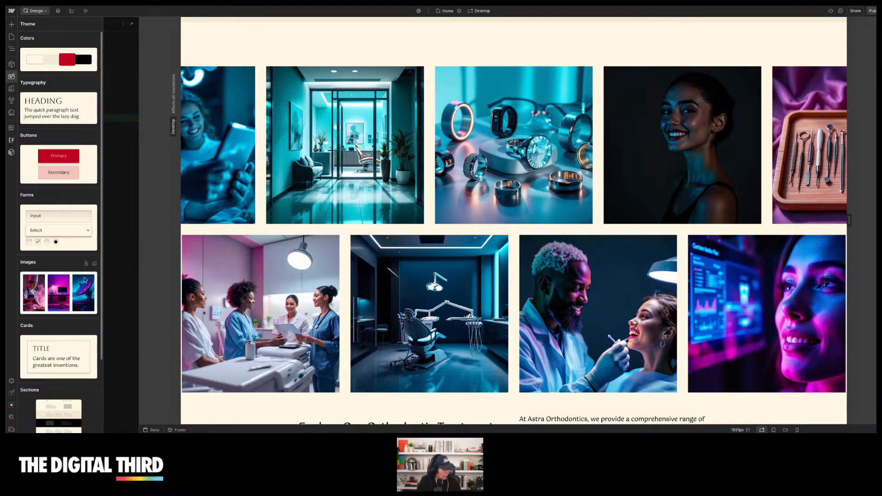
click(67, 292)
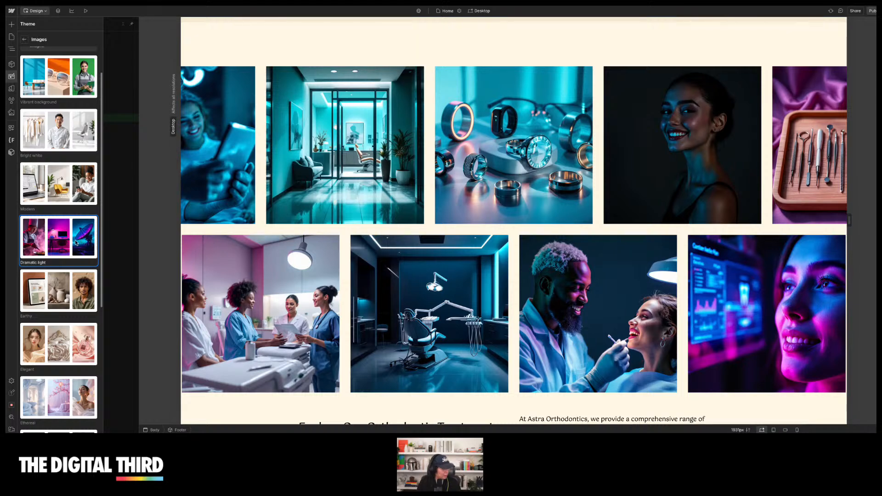
scroll(52, 238, up, 2)
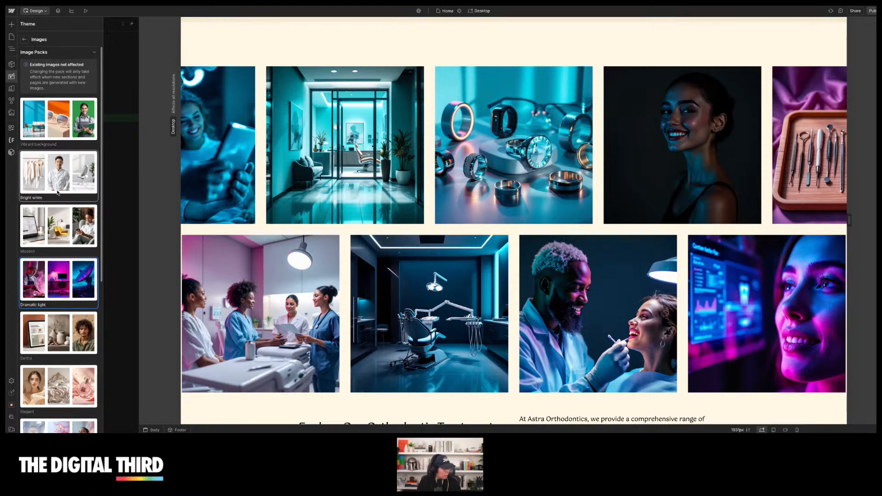
scroll(53, 273, down, 1)
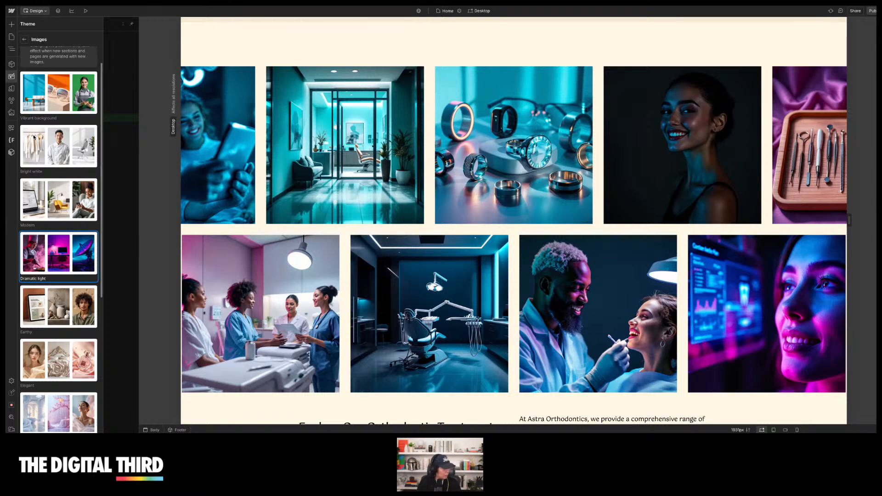
click(25, 39)
scroll(76, 272, down, 3)
scroll(76, 272, up, 3)
click(65, 294)
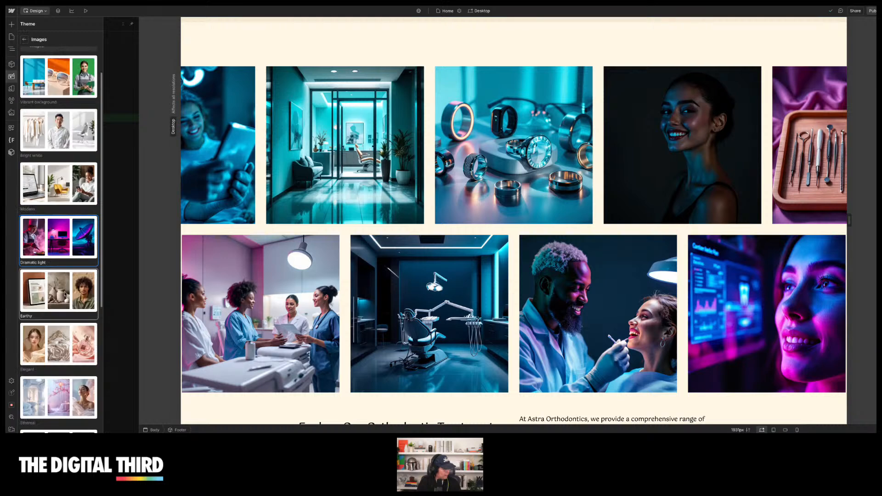
click(25, 37)
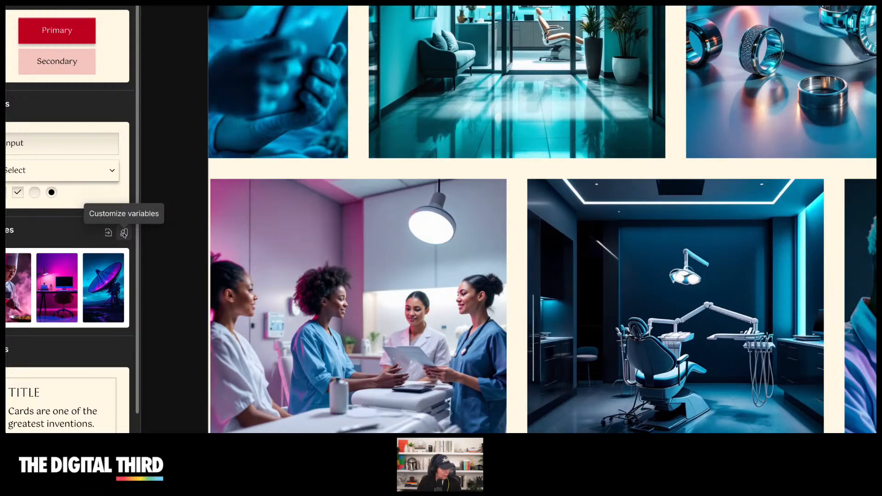
Open the theme's design system variables for customization
click(124, 233)
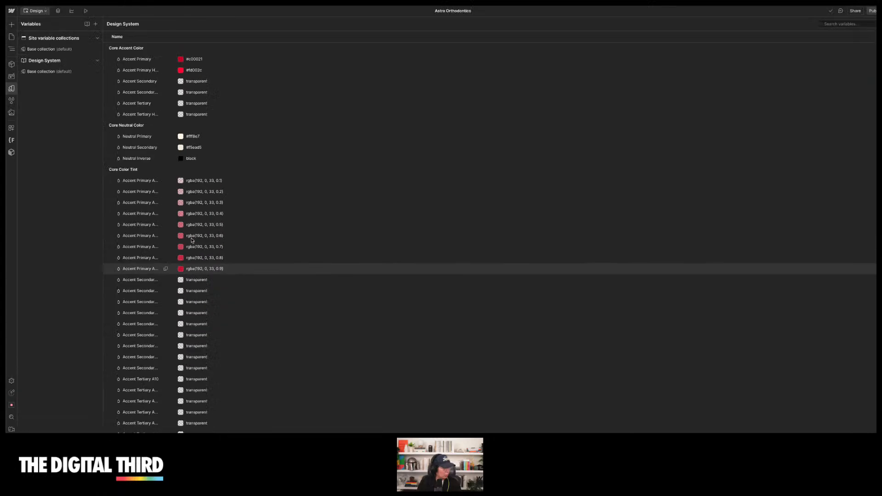
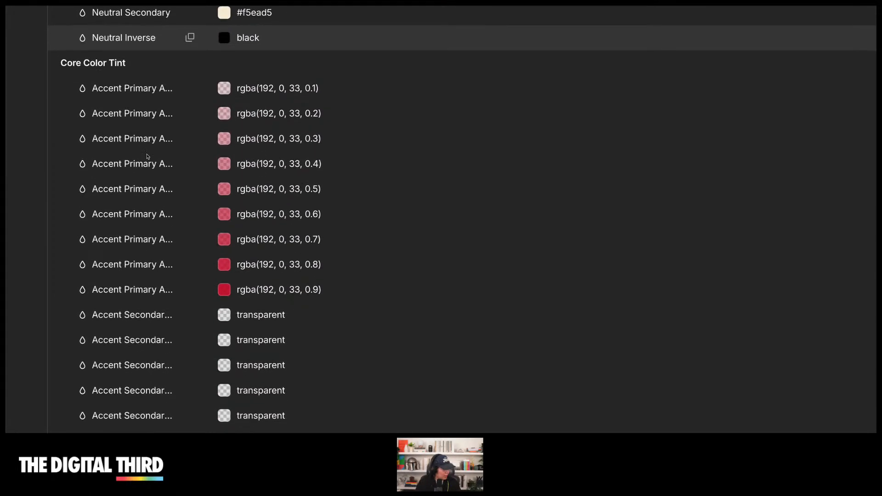
Scroll through the design system's core, background and text color variables, inspecting the BG Primary assignment
scroll(148, 157, down, 7)
scroll(147, 157, down, 8)
scroll(148, 157, down, 6)
scroll(148, 157, down, 3)
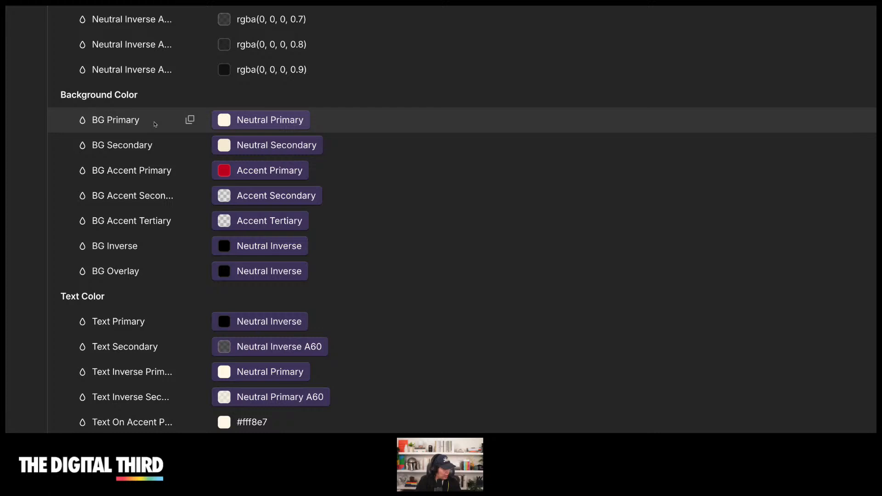
scroll(155, 124, down, 1)
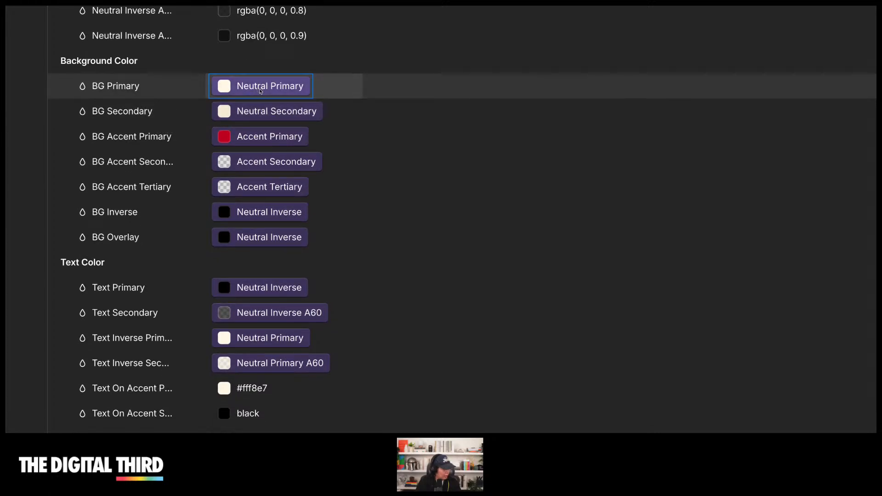
click(260, 87)
click(659, 158)
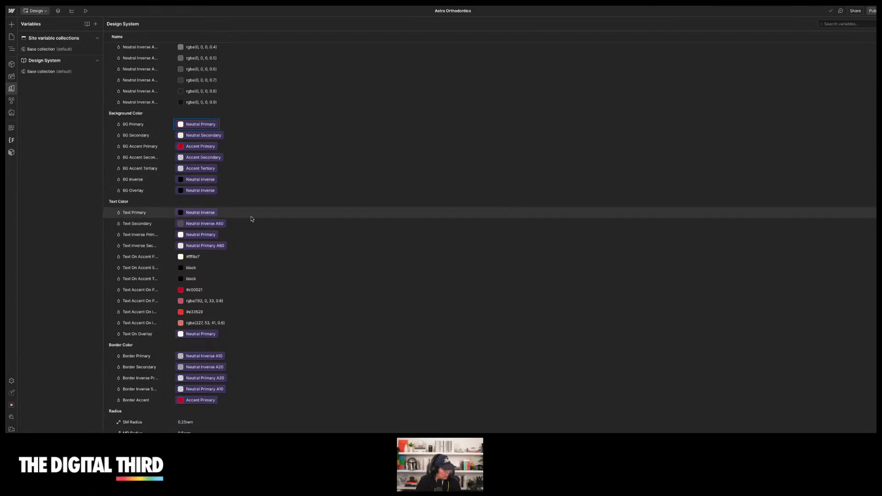
Browse the remaining design system variables for radius, spacing, gap, fonts, typography, buttons, cards and layout
scroll(250, 220, down, 5)
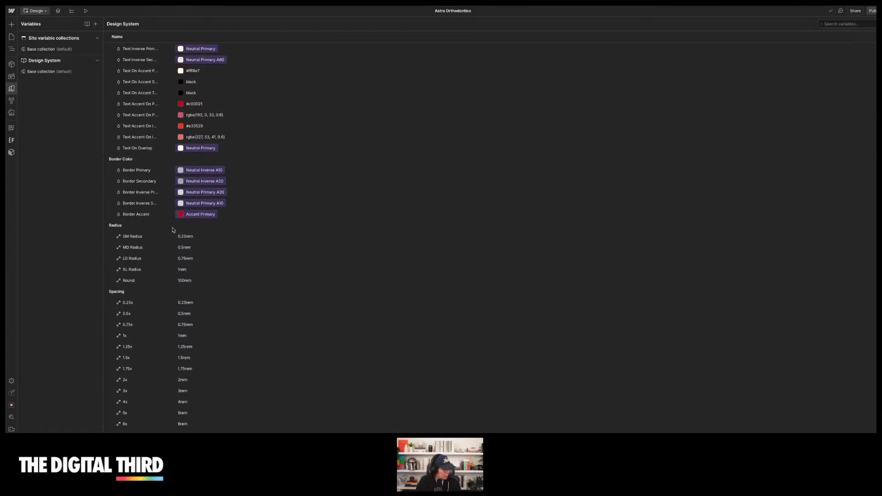
scroll(168, 212, down, 2)
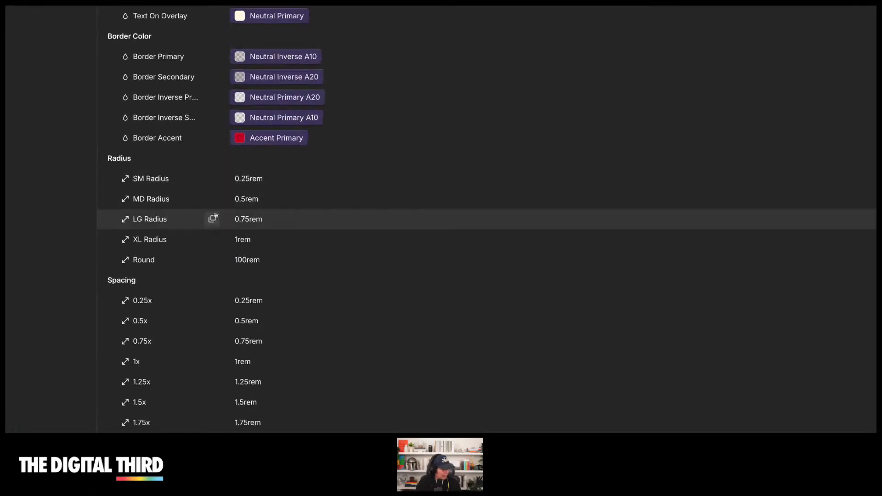
scroll(215, 215, down, 2)
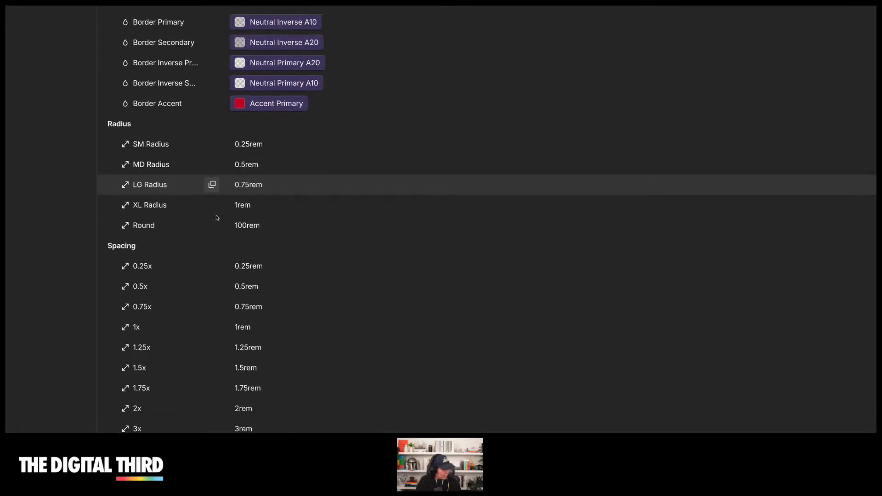
scroll(264, 173, down, 5)
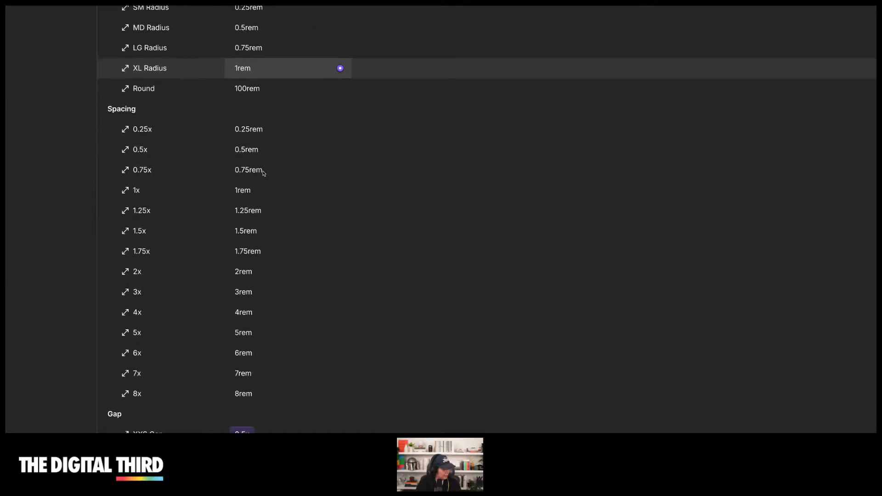
scroll(275, 117, down, 3)
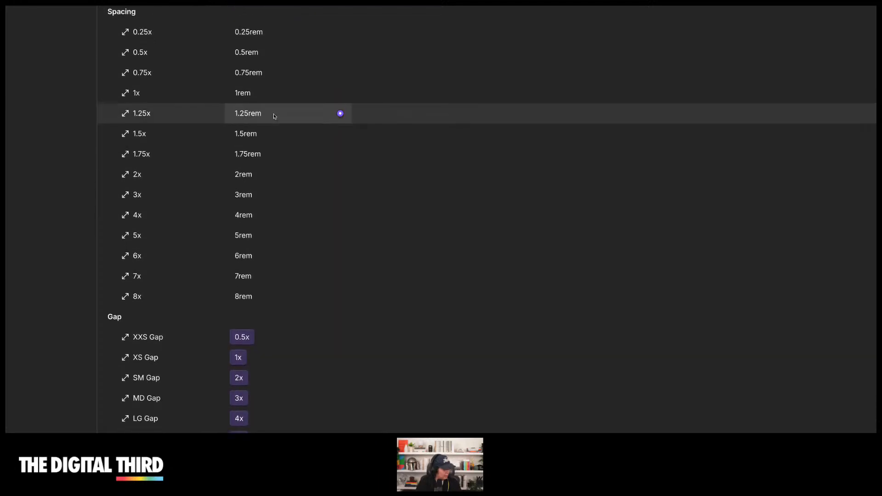
scroll(271, 144, up, 4)
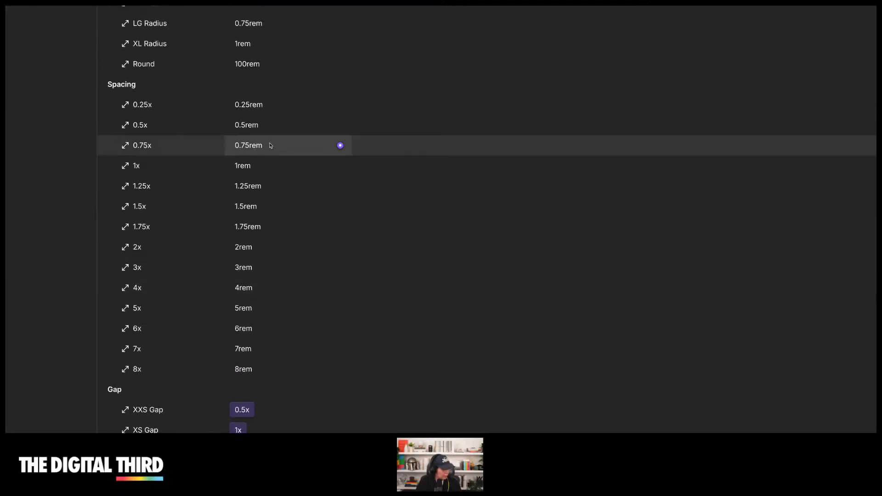
scroll(271, 144, down, 9)
scroll(276, 140, down, 4)
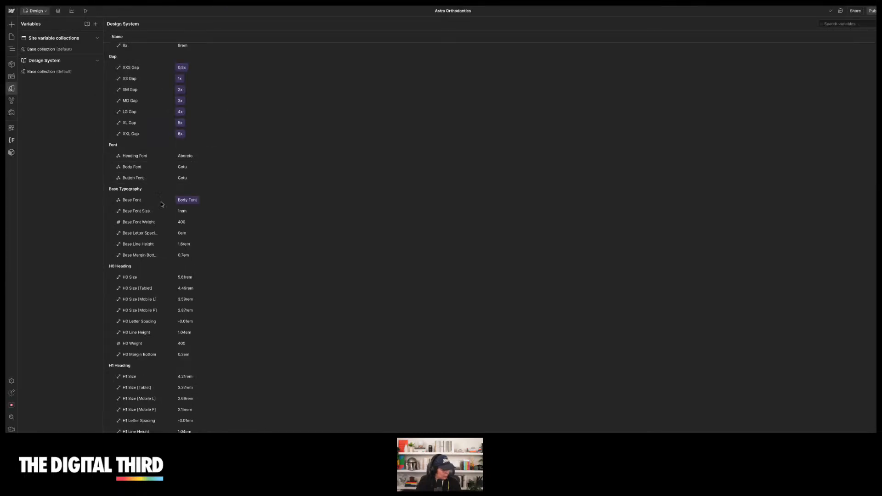
scroll(173, 211, down, 7)
scroll(152, 215, down, 10)
scroll(143, 162, down, 7)
scroll(143, 162, down, 7)
scroll(142, 137, up, 1)
scroll(143, 129, down, 15)
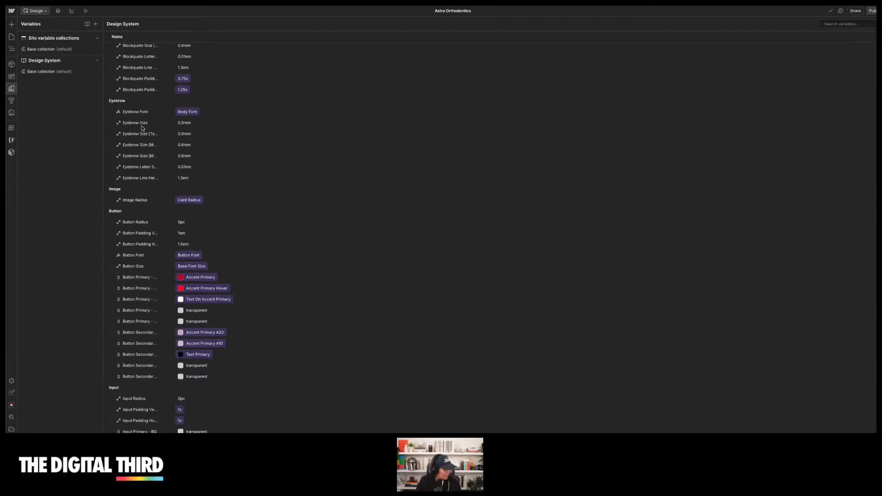
scroll(143, 128, down, 7)
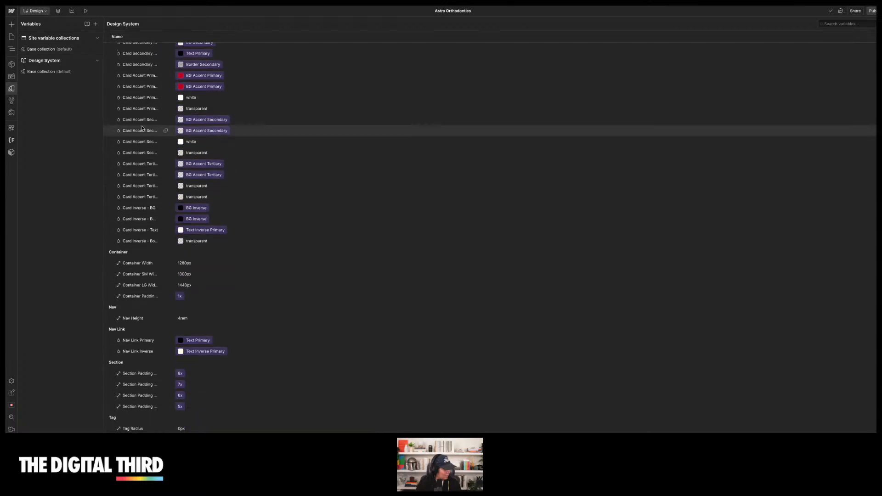
scroll(141, 106, up, 3)
scroll(141, 96, up, 3)
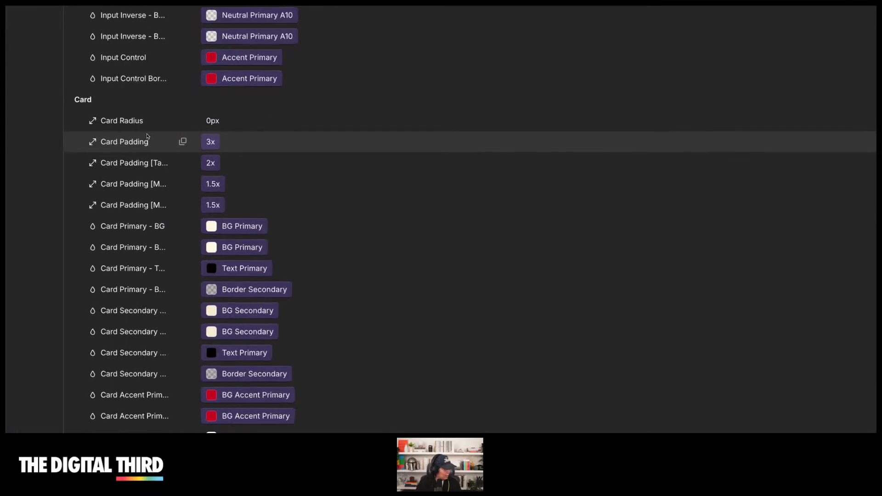
scroll(149, 135, down, 6)
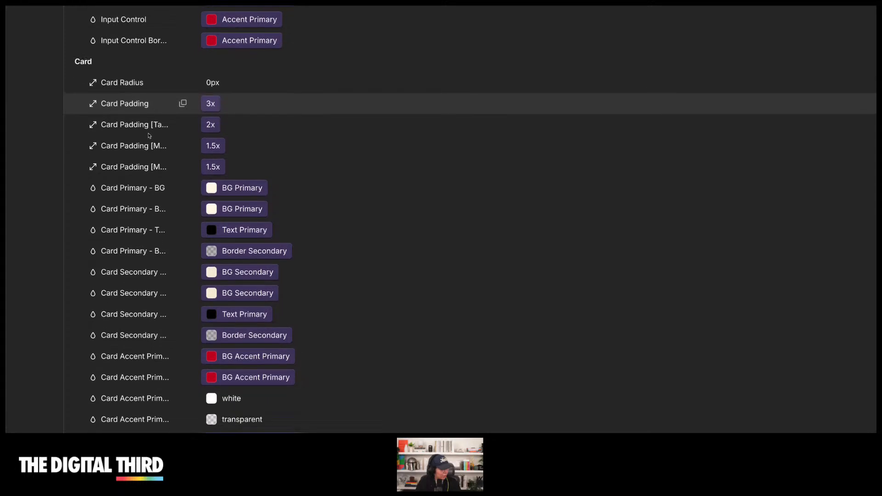
scroll(149, 135, down, 8)
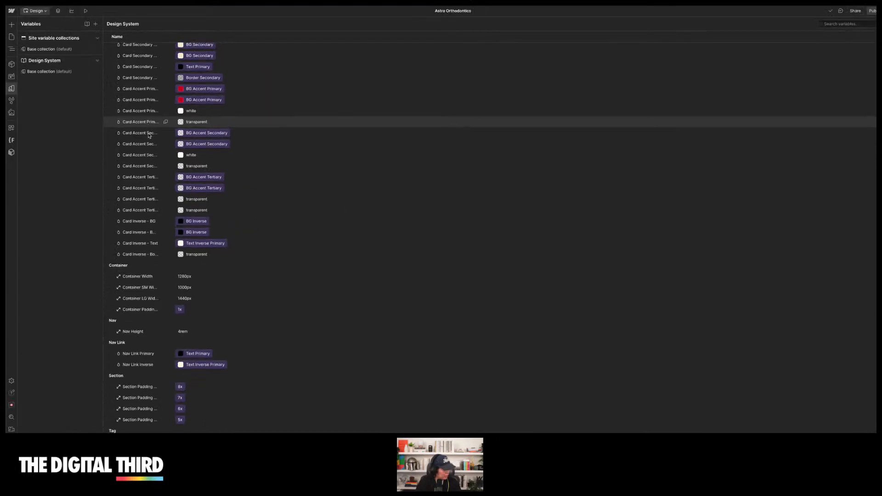
scroll(149, 135, down, 10)
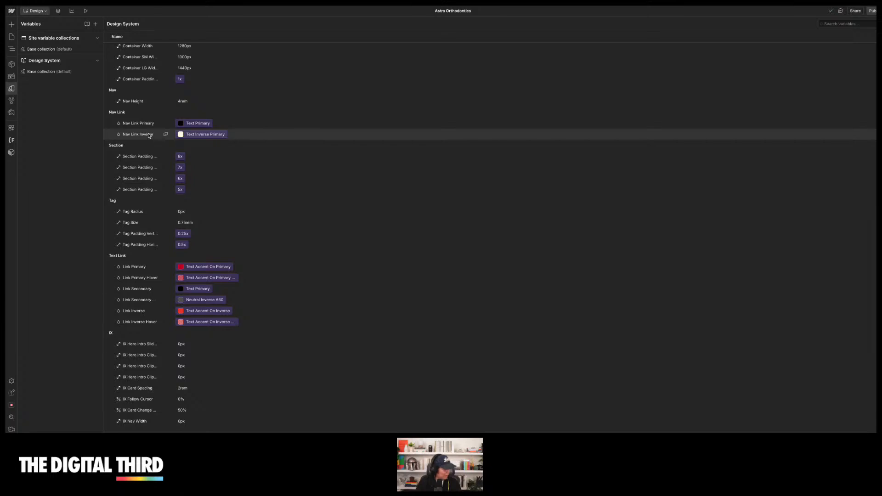
Check the site's base variable collection, then open the Style guide page
click(53, 50)
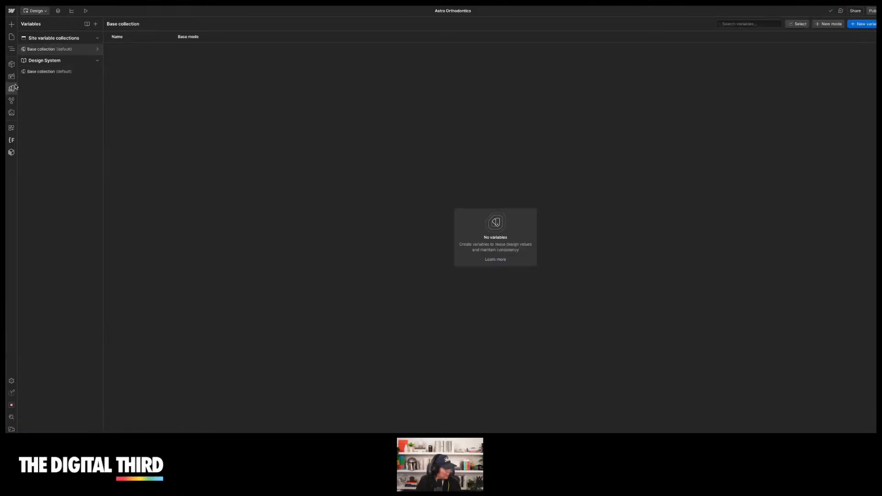
click(13, 38)
click(54, 72)
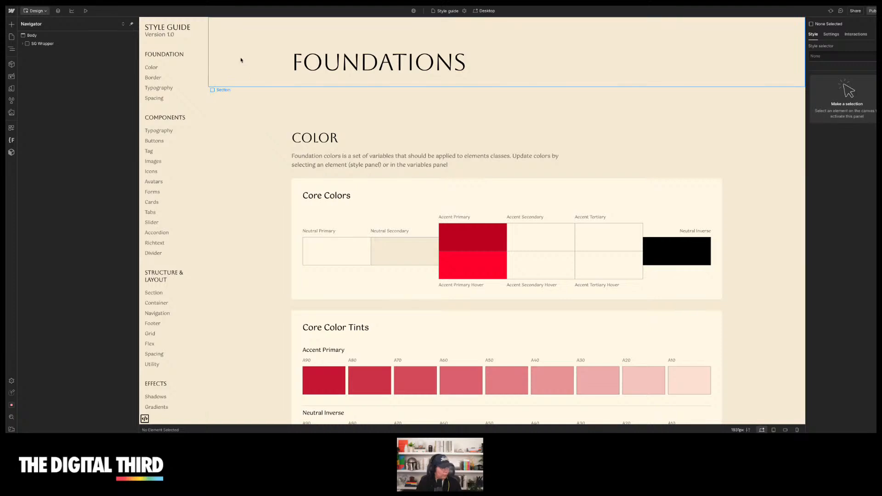
Preview the style guide and scroll through its core colors and color tints
click(240, 60)
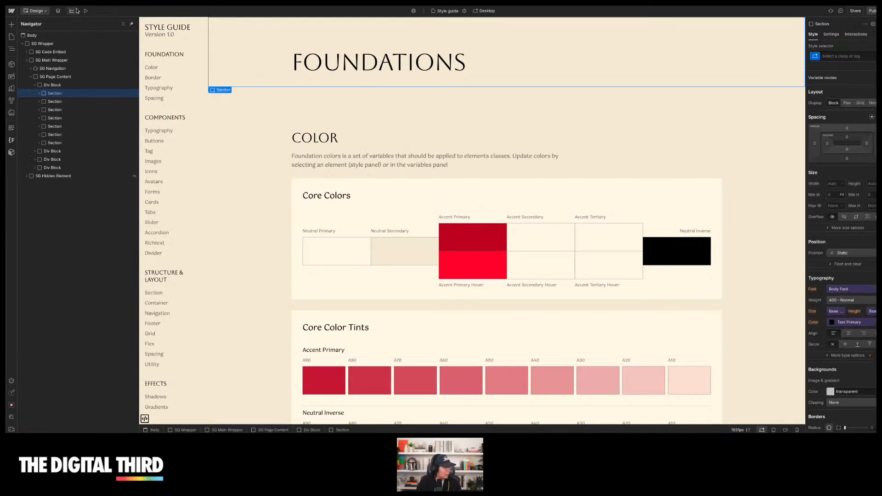
click(86, 11)
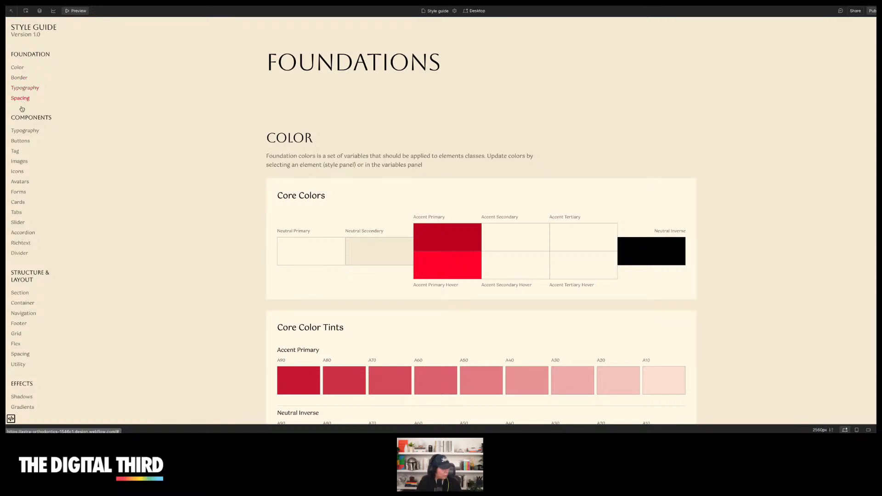
scroll(185, 82, down, 2)
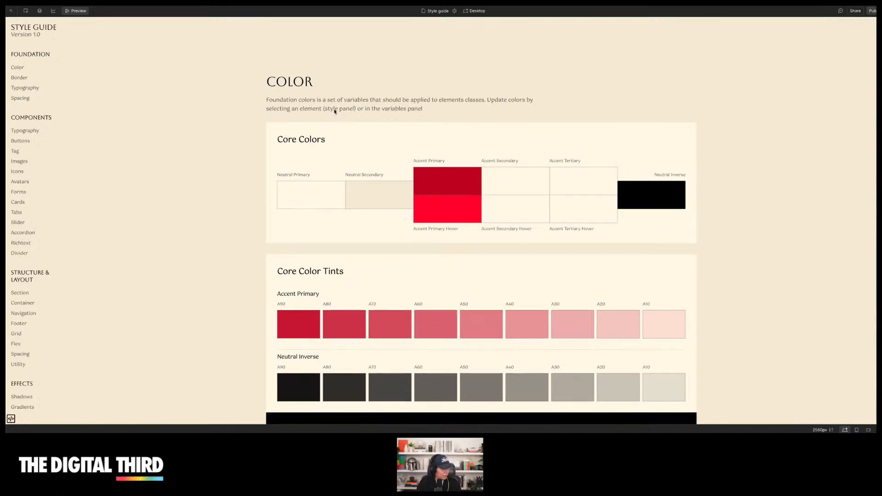
scroll(334, 109, down, 5)
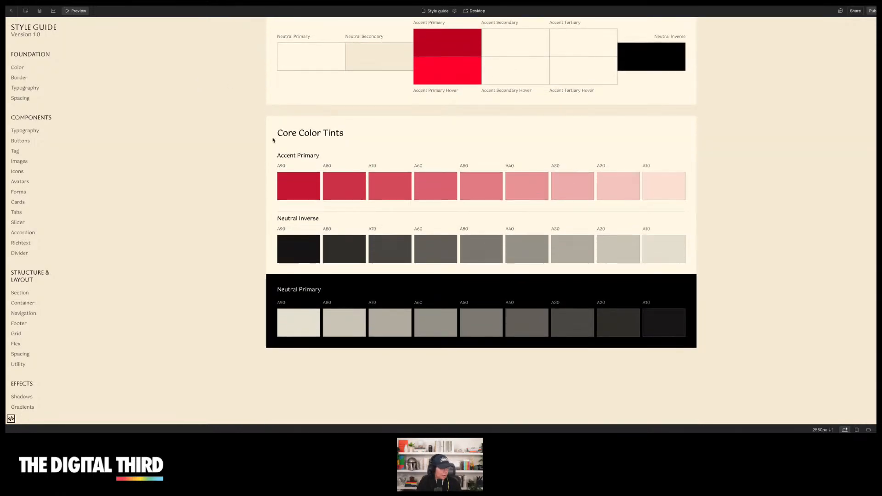
scroll(244, 126, down, 1)
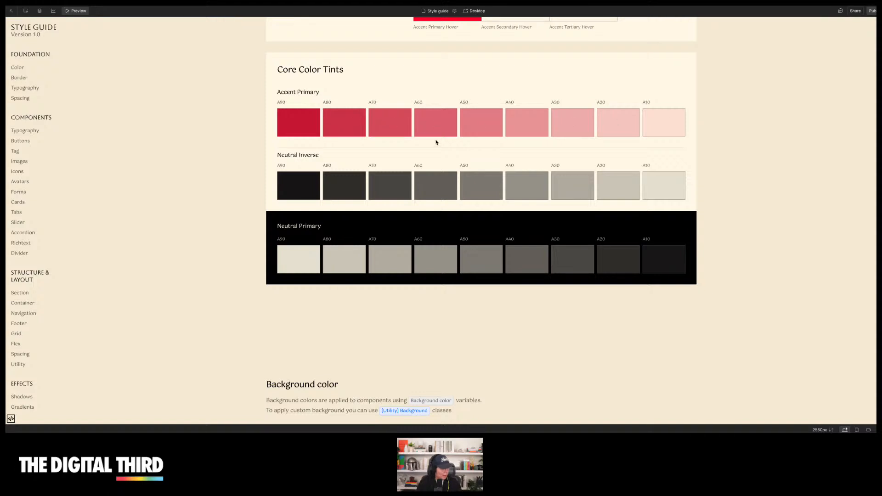
scroll(426, 143, up, 2)
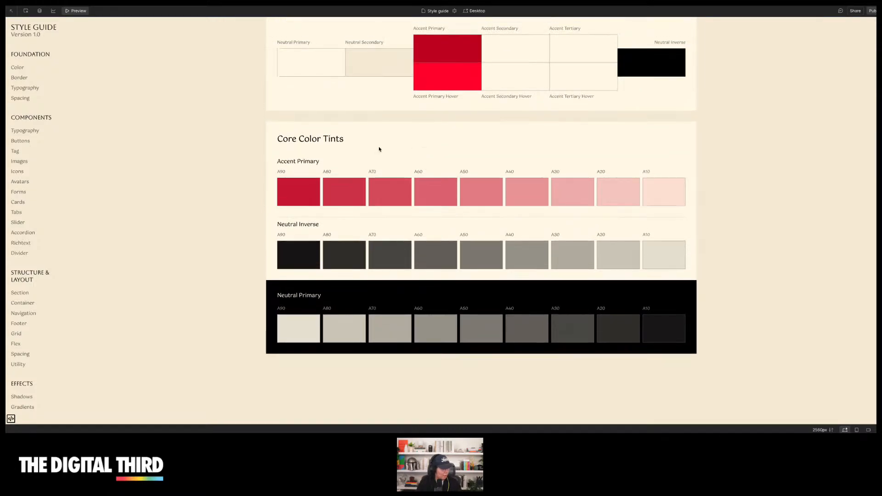
scroll(380, 149, up, 1)
scroll(399, 171, down, 3)
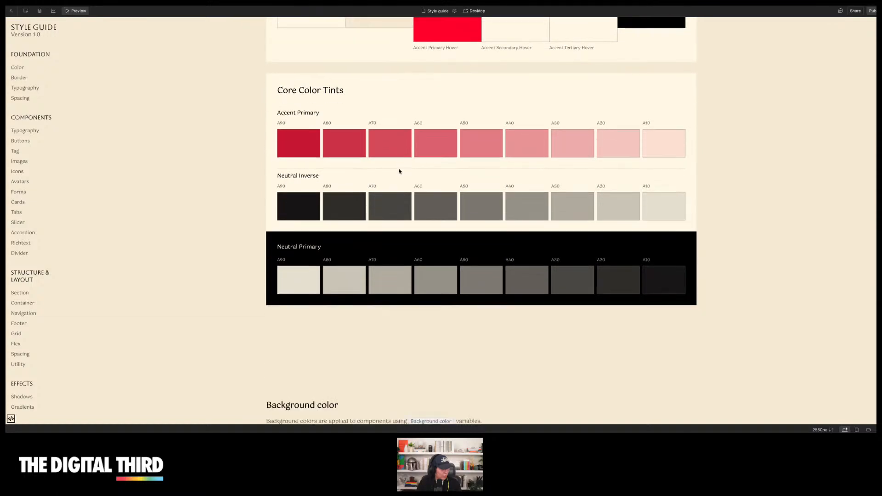
click(73, 12)
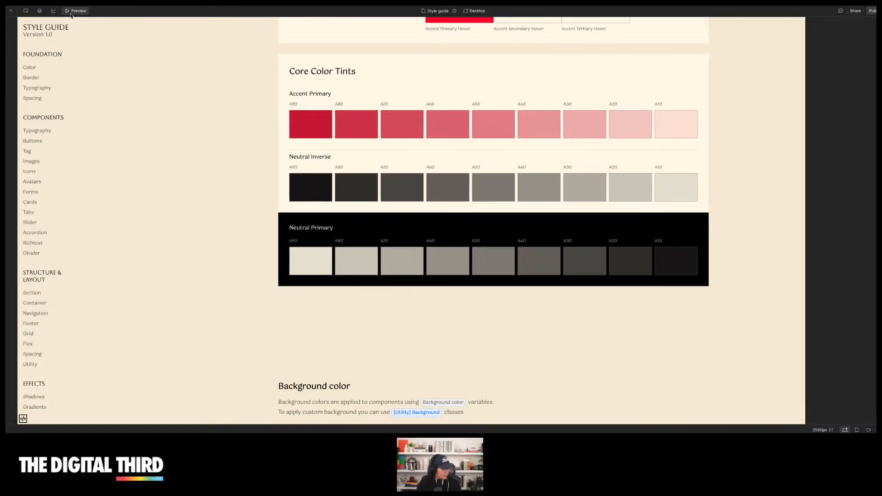
click(12, 76)
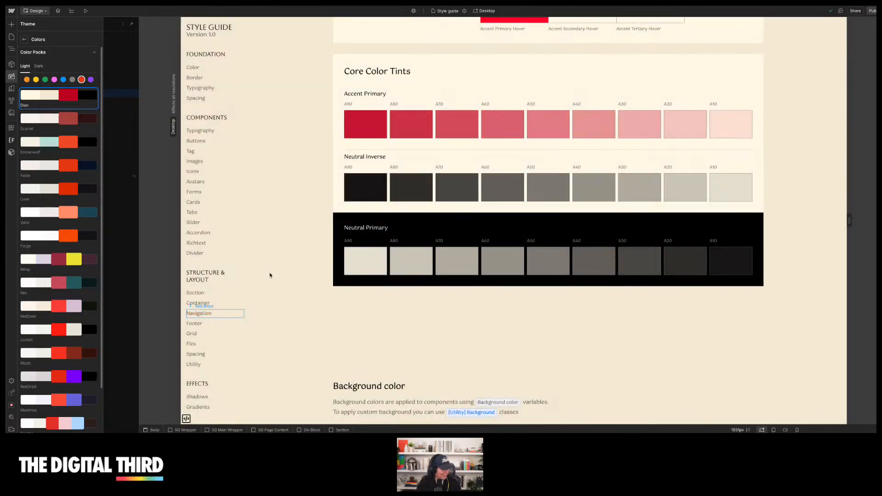
scroll(271, 269, up, 6)
click(271, 259)
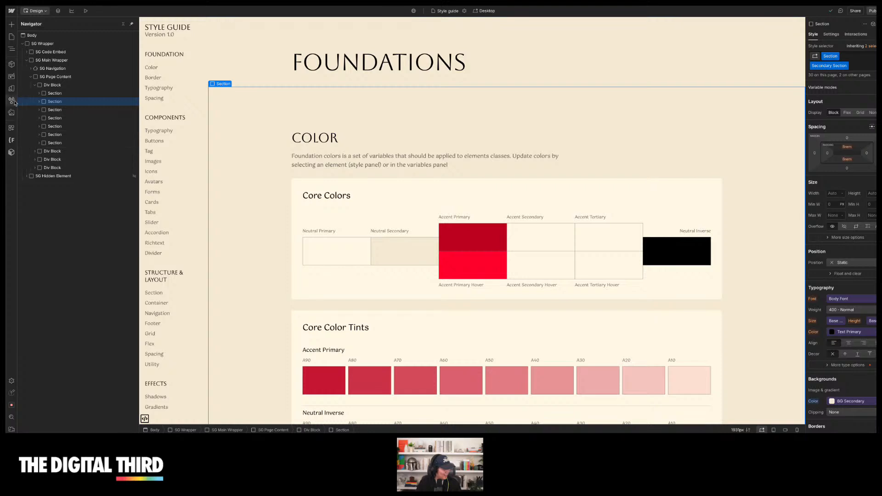
Open the theme's color packs and apply the Scatter palette to the site
click(13, 79)
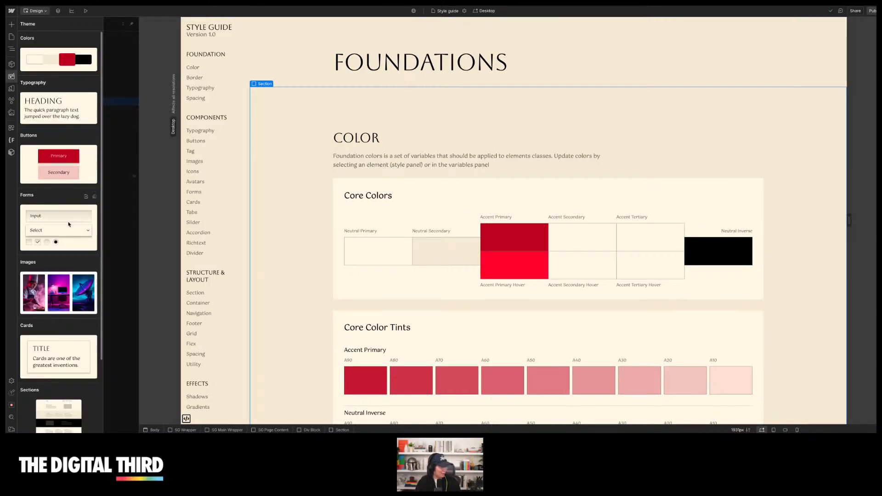
click(59, 64)
scroll(56, 266, down, 1)
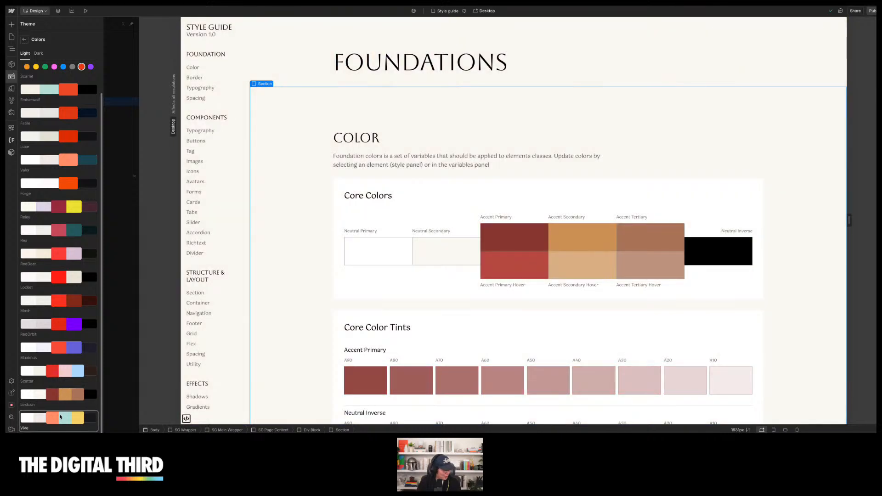
click(60, 417)
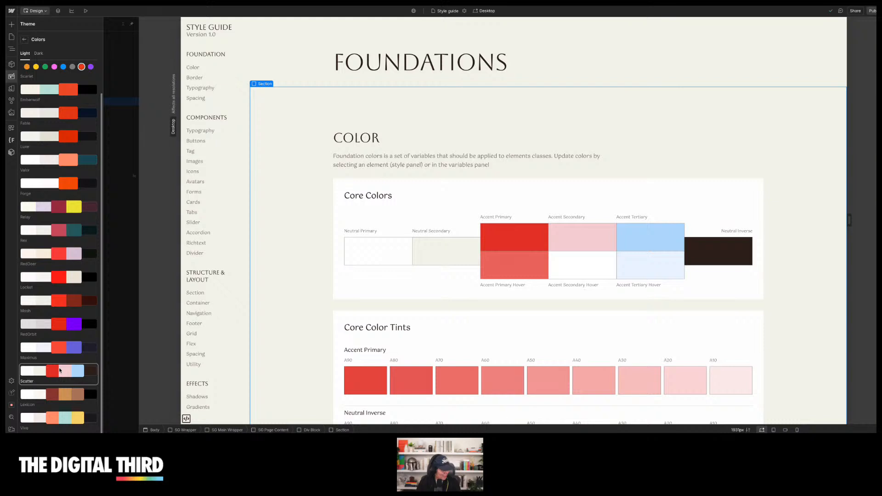
Review the new palette's tints and background colors in the style guide, including in preview
scroll(298, 166, down, 7)
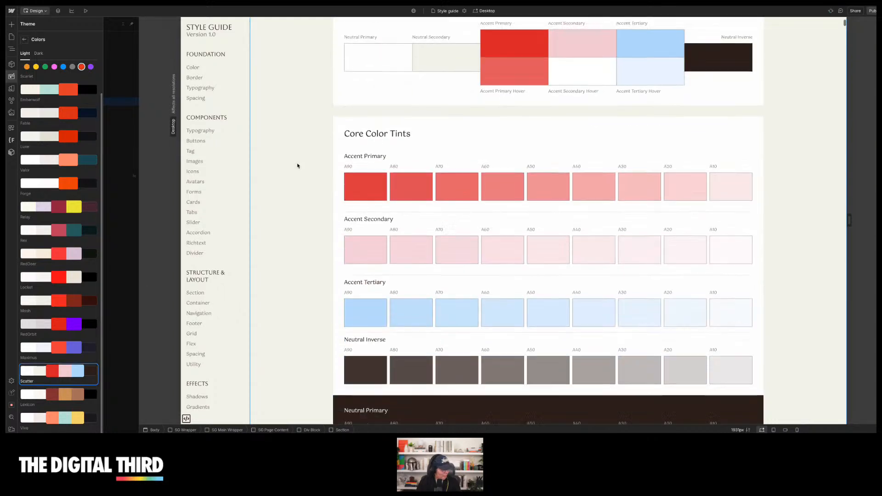
scroll(298, 165, down, 6)
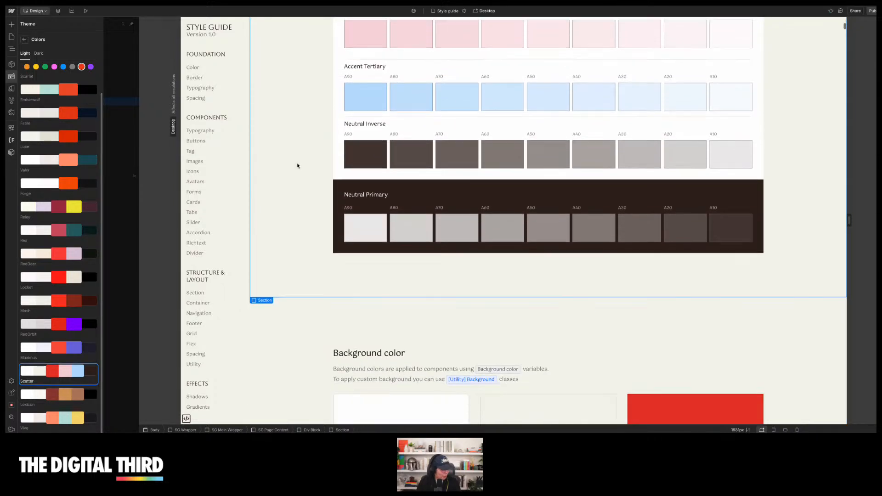
click(88, 10)
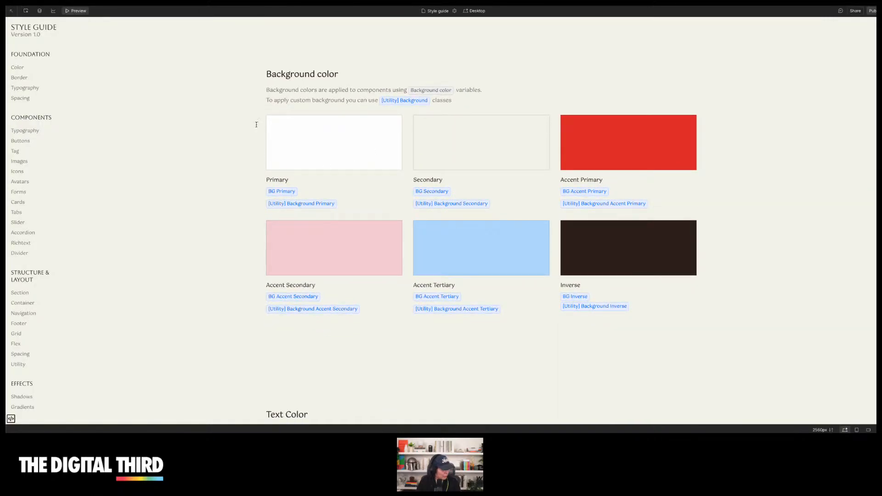
click(69, 10)
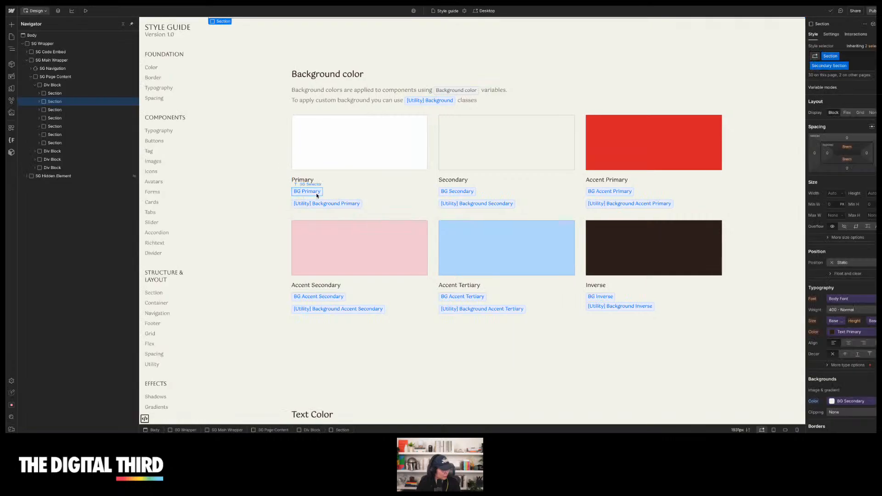
click(308, 192)
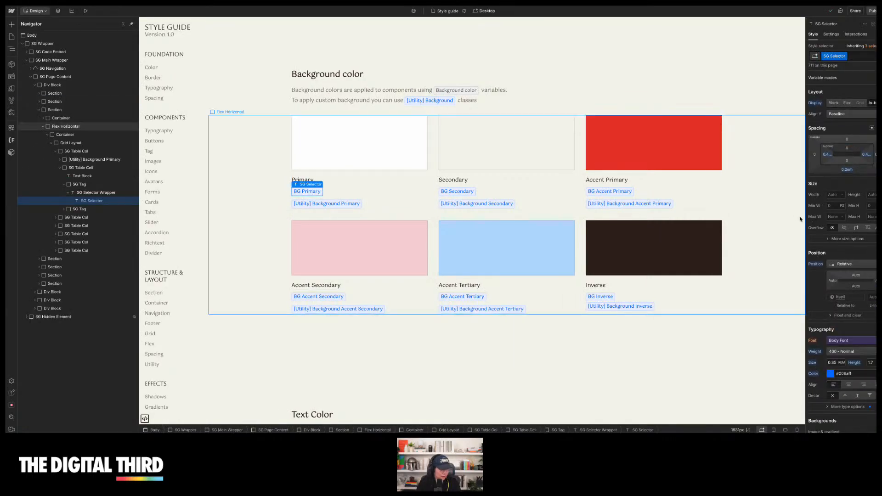
scroll(837, 266, down, 2)
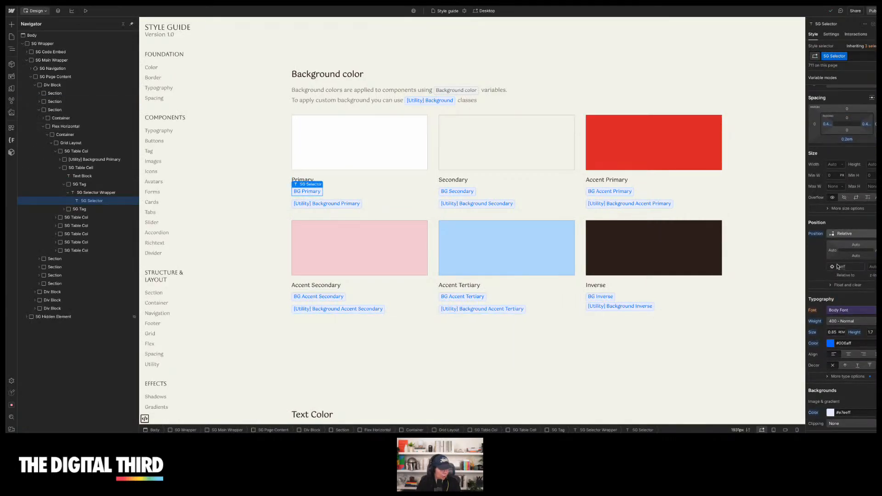
click(841, 316)
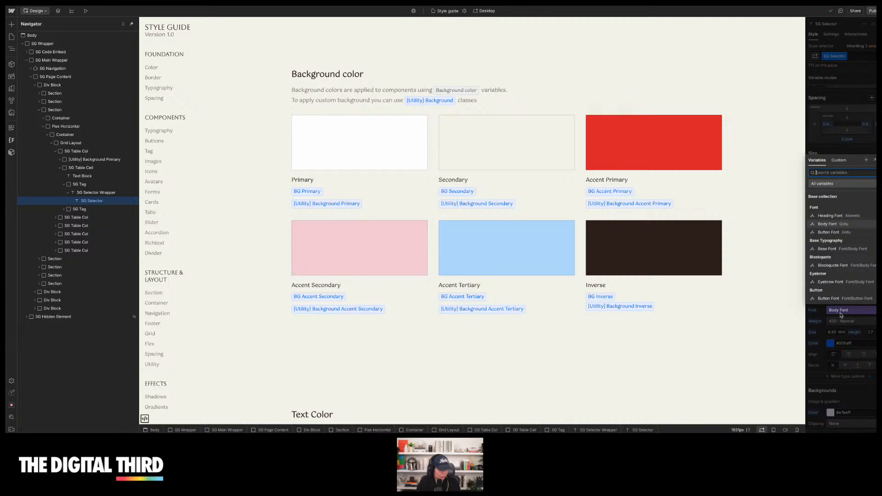
click(762, 258)
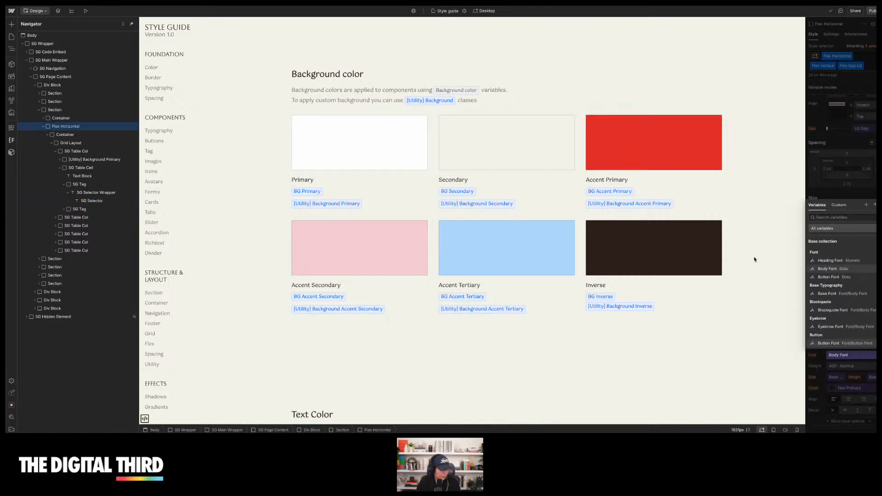
click(832, 294)
key(ctrl+z)
scroll(837, 329, down, 2)
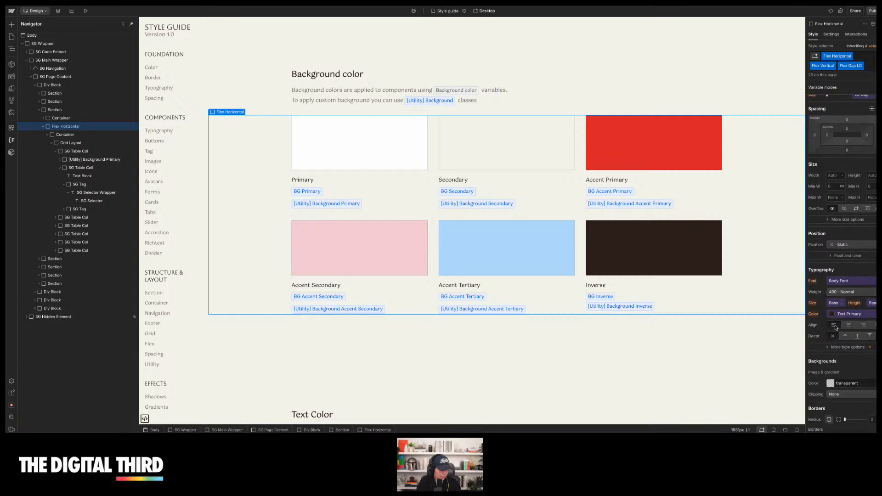
Set the selected flex row's text color to the Accent Tertiary A10 variable
click(838, 312)
scroll(839, 159, down, 3)
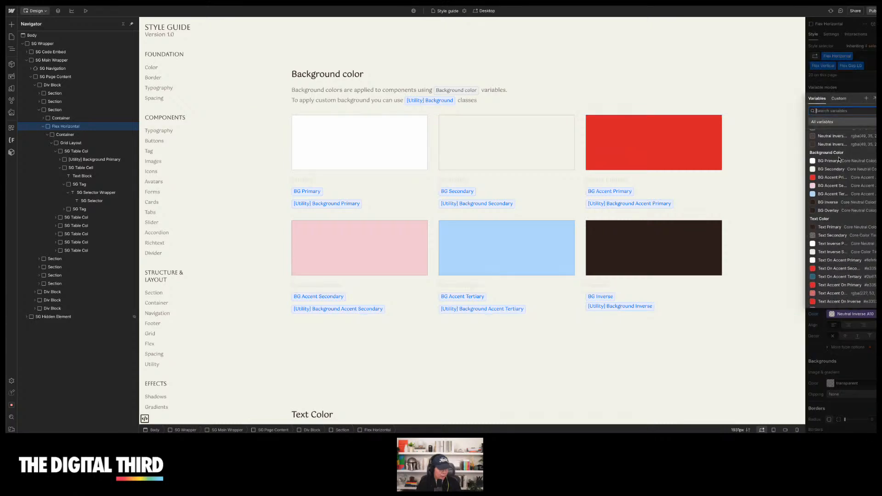
scroll(839, 159, up, 5)
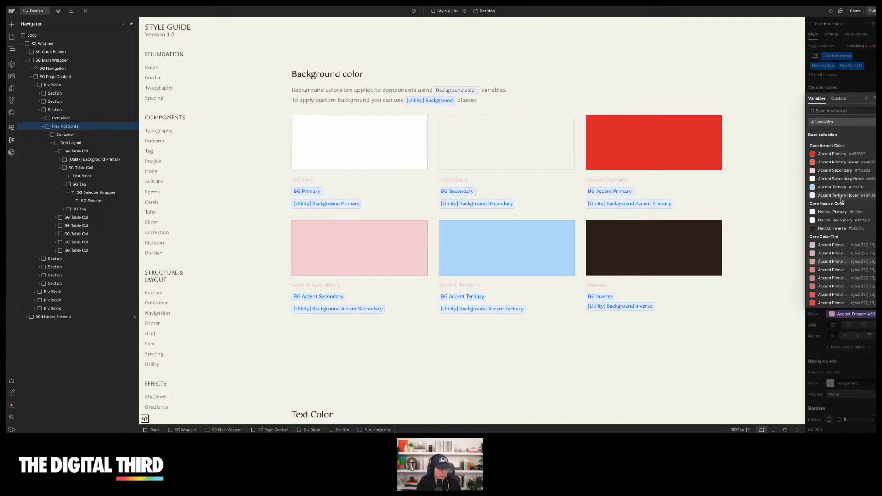
scroll(842, 201, down, 5)
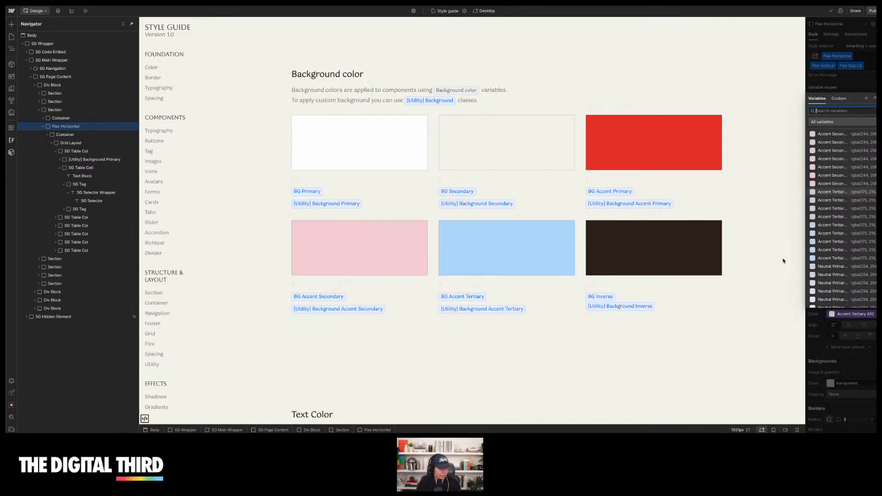
click(815, 346)
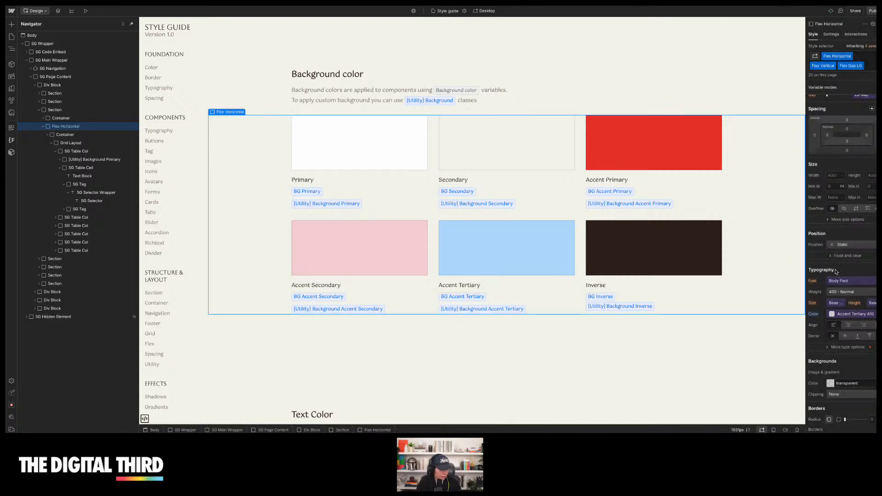
Set the flex row's font to the Base Font variable, then deselect it
click(843, 282)
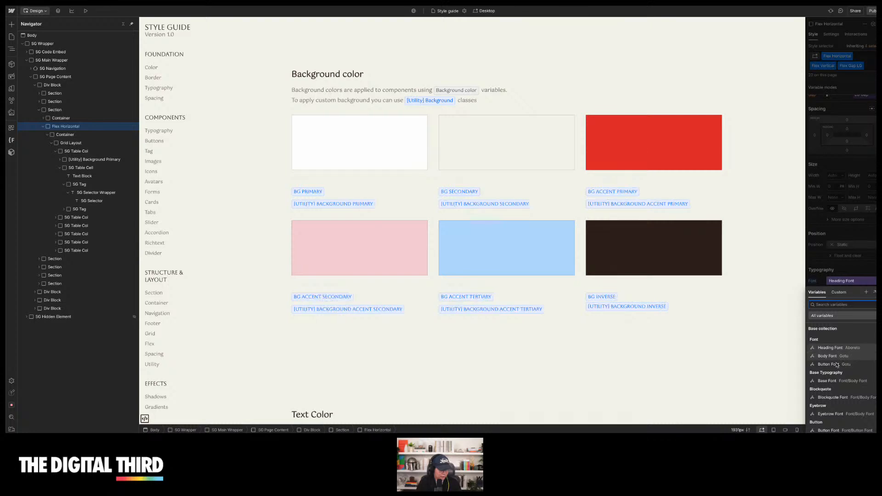
click(827, 380)
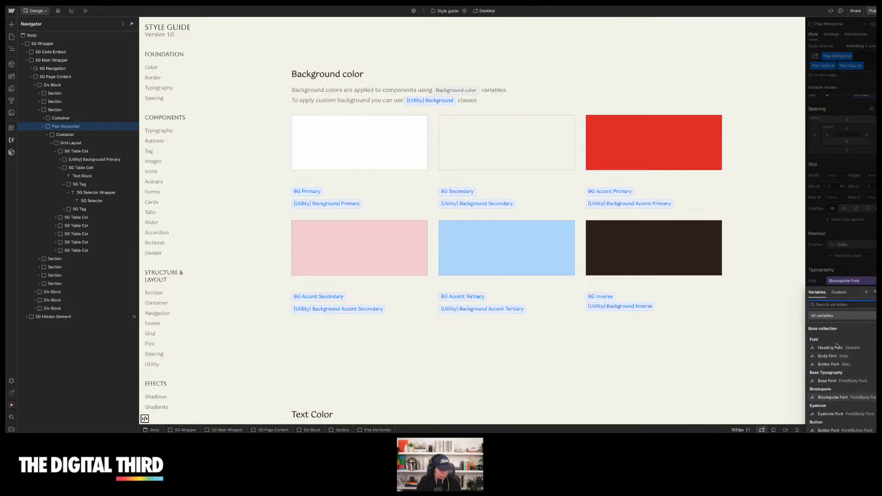
click(766, 251)
key(Escape)
Inspect the border color previews and their classes, then scroll through the typography fonts section
scroll(461, 237, down, 2)
scroll(461, 236, down, 8)
scroll(462, 236, down, 5)
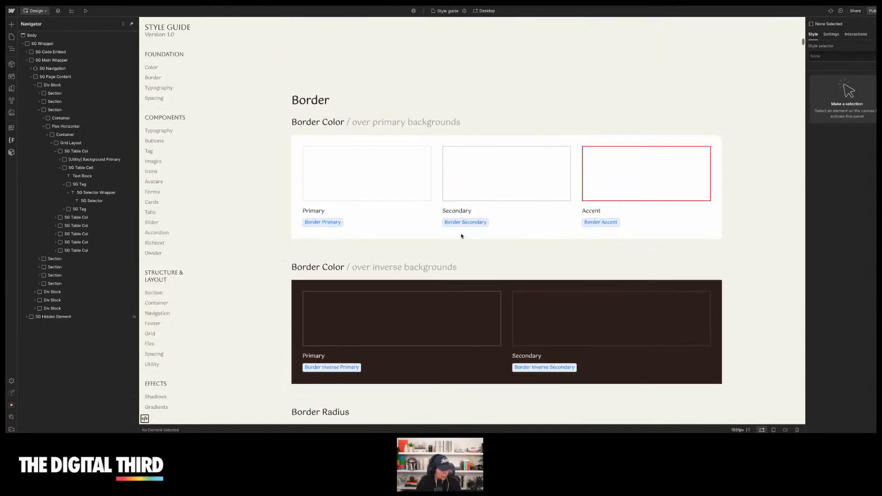
click(601, 153)
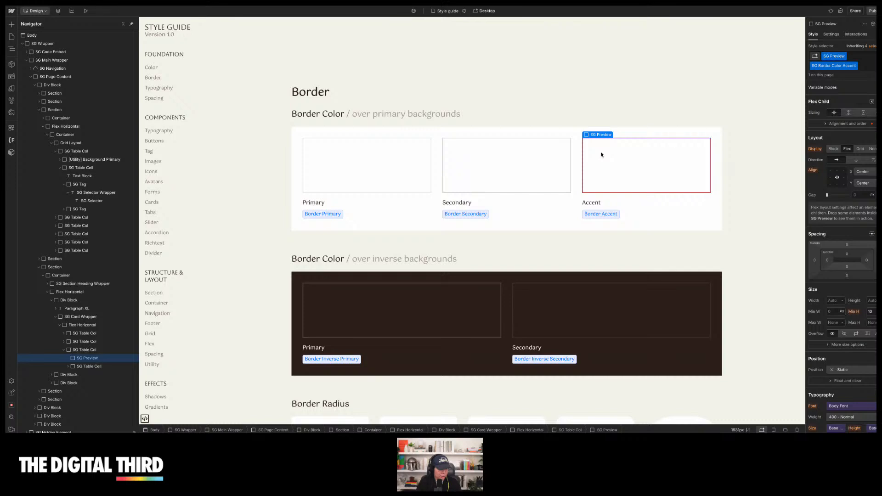
scroll(845, 200, down, 4)
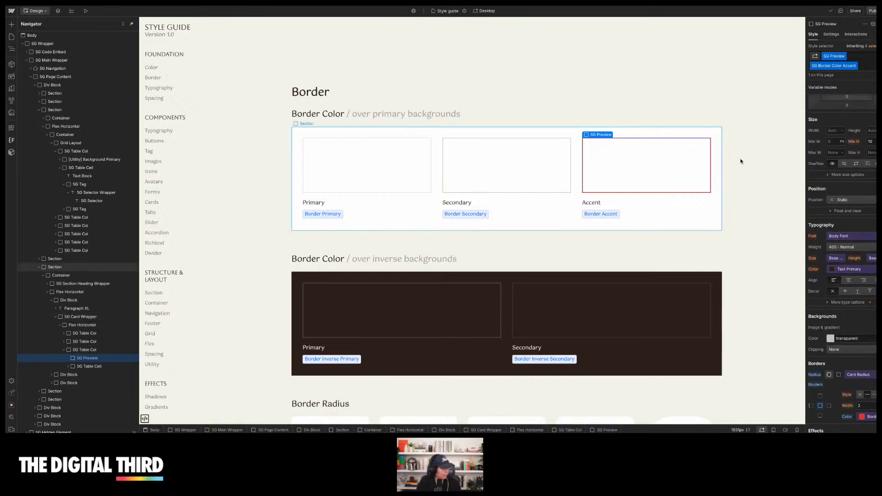
click(863, 70)
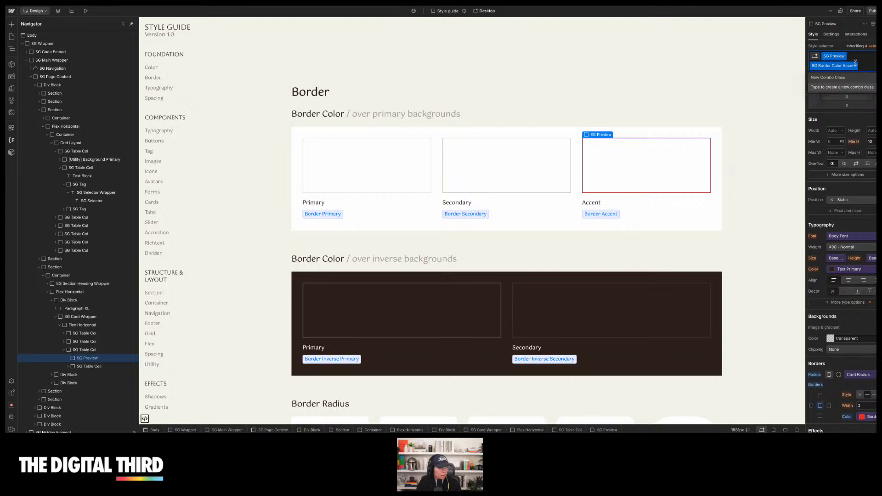
click(514, 175)
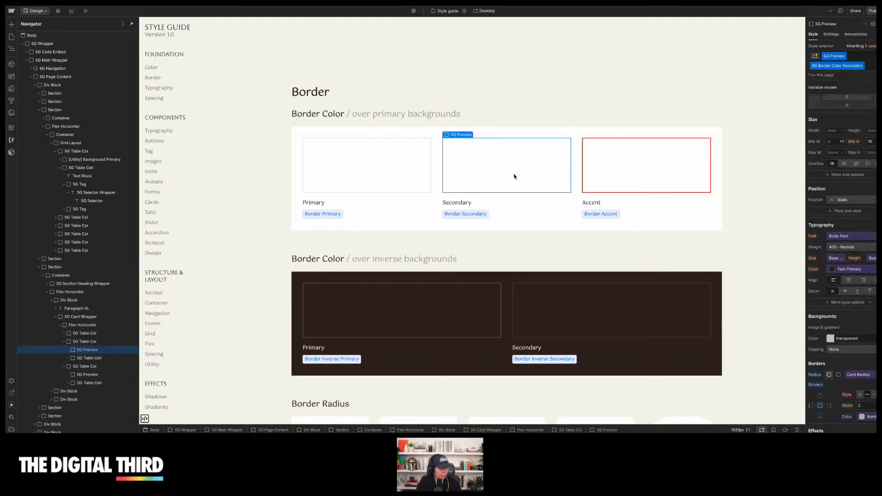
click(288, 207)
scroll(321, 202, down, 6)
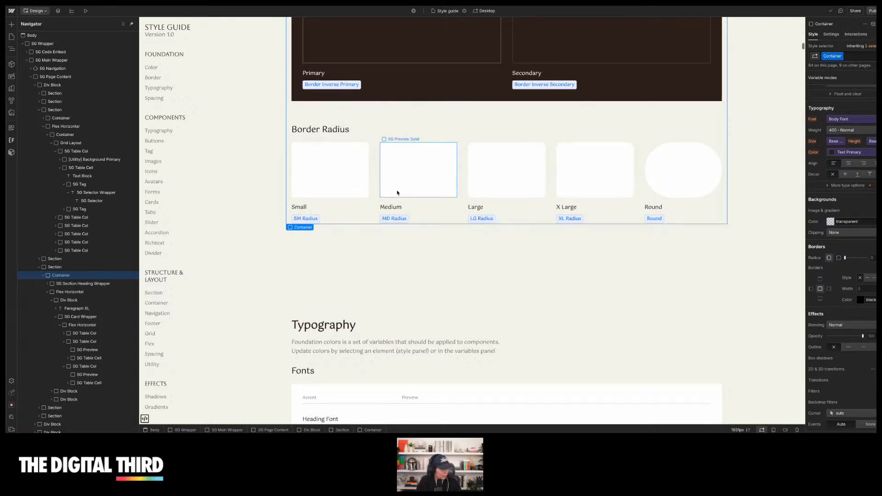
scroll(397, 193, down, 1)
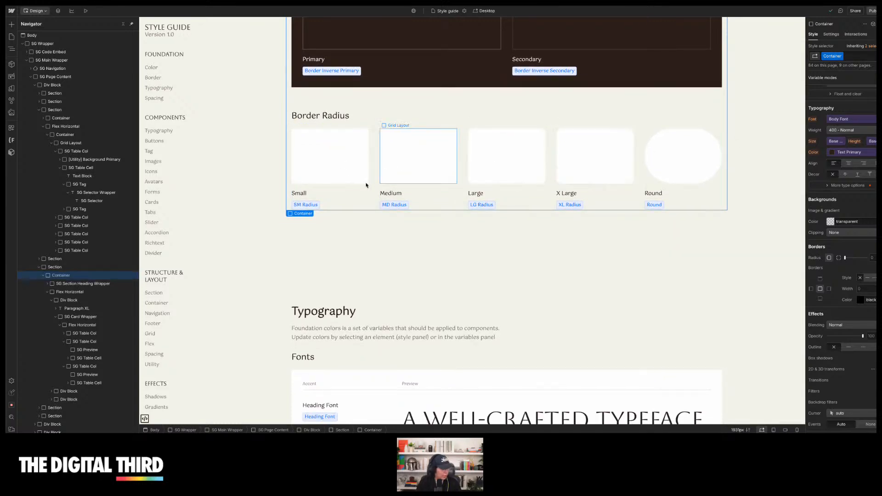
scroll(445, 221, down, 3)
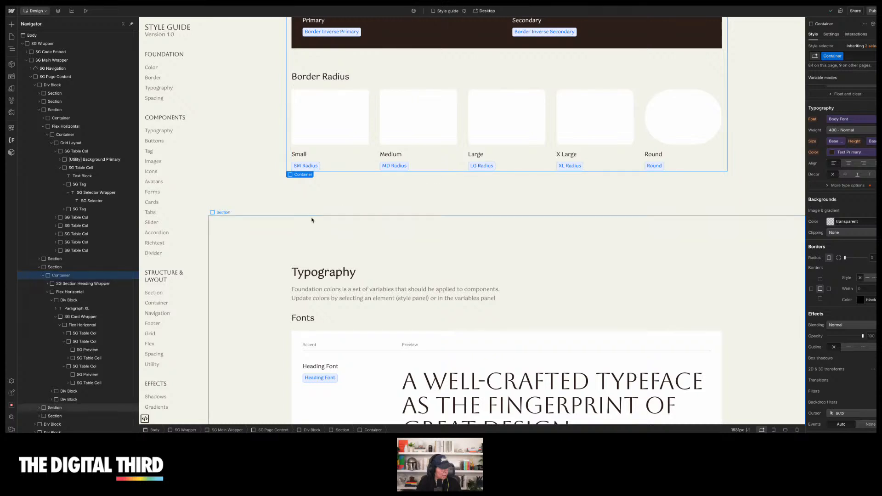
scroll(257, 204, down, 5)
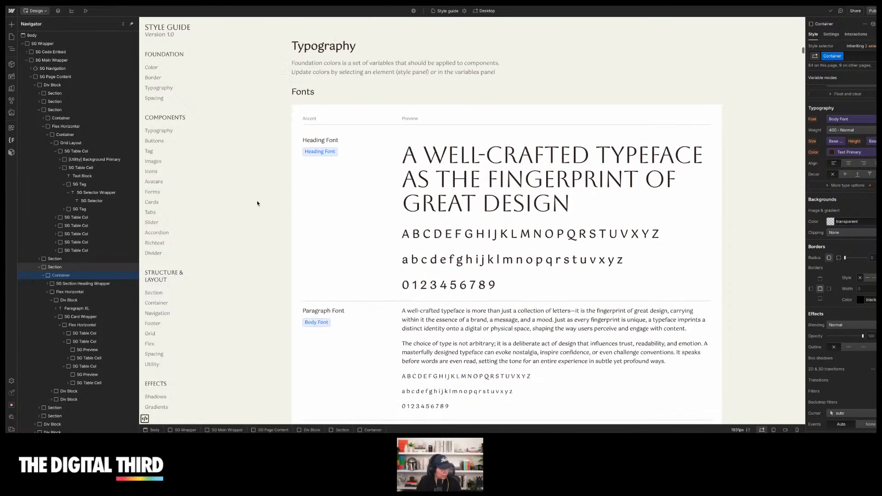
scroll(258, 204, down, 1)
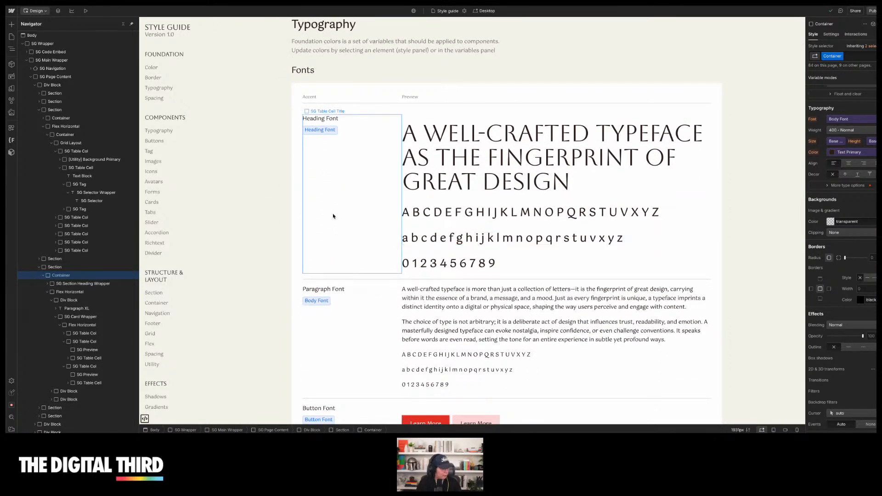
scroll(282, 212, down, 2)
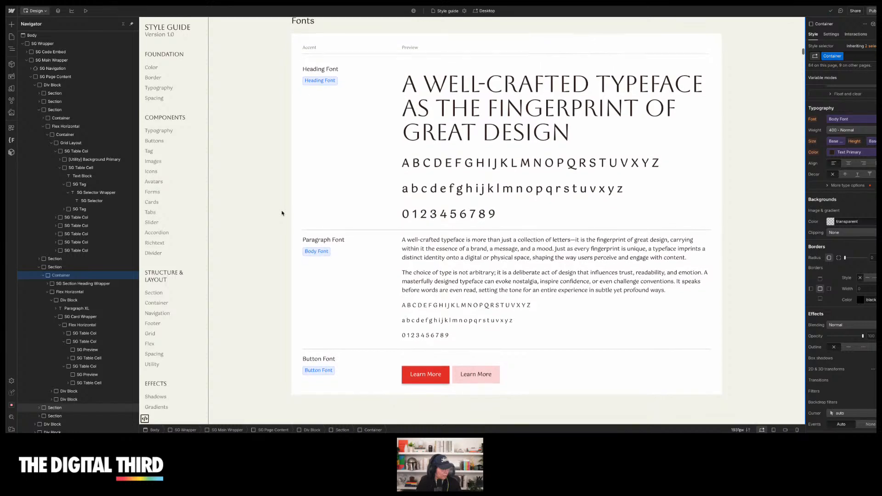
Open the theme's typography font packs and apply the Bebas Neue / Open Sans pack
click(12, 76)
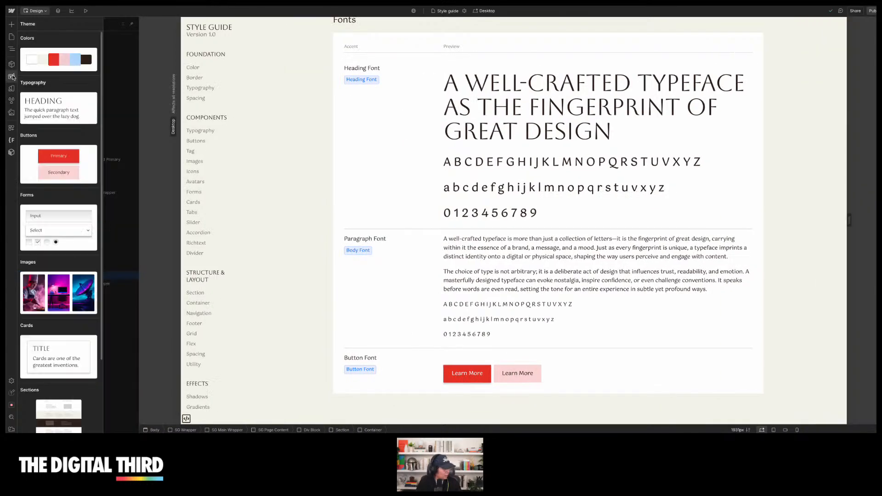
click(60, 101)
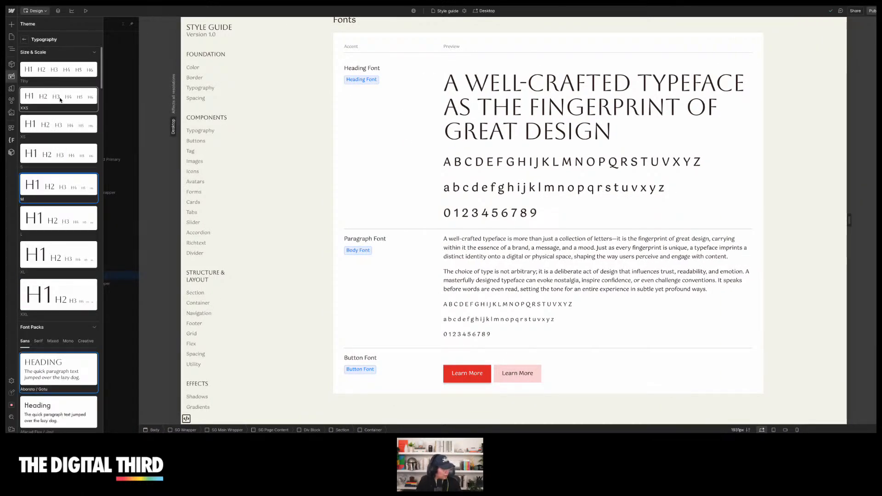
scroll(60, 99, down, 6)
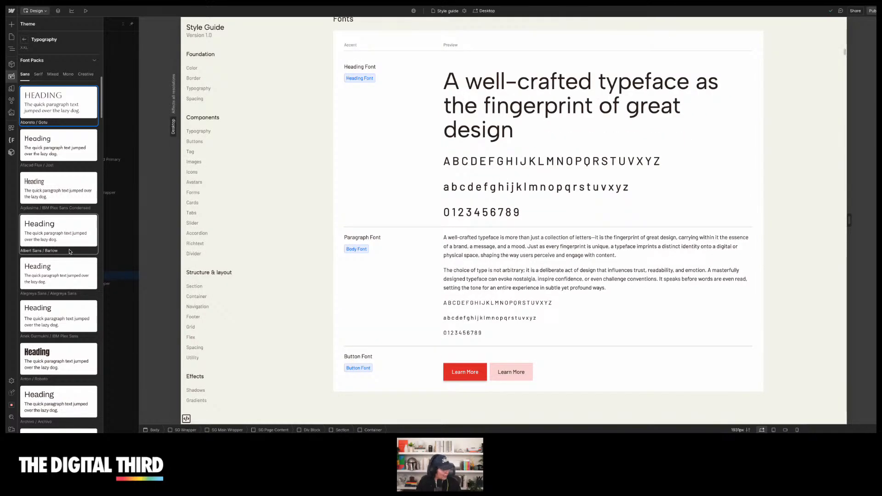
scroll(68, 257, down, 3)
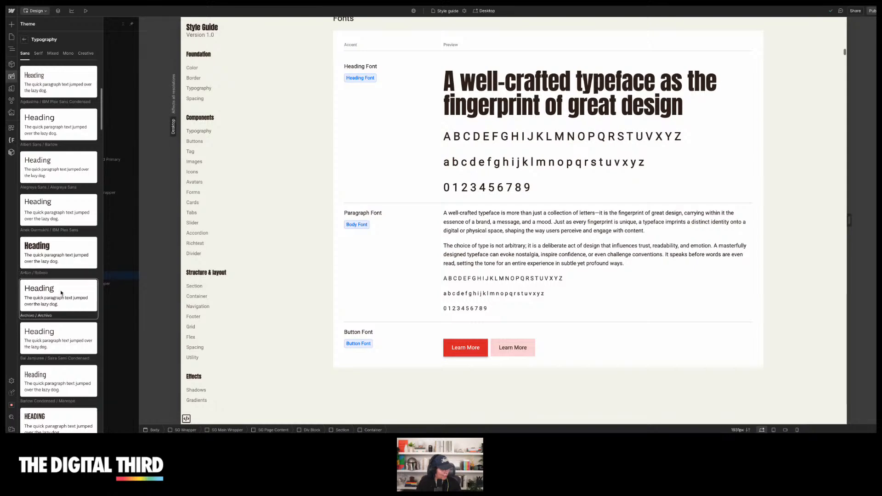
scroll(60, 301, down, 2)
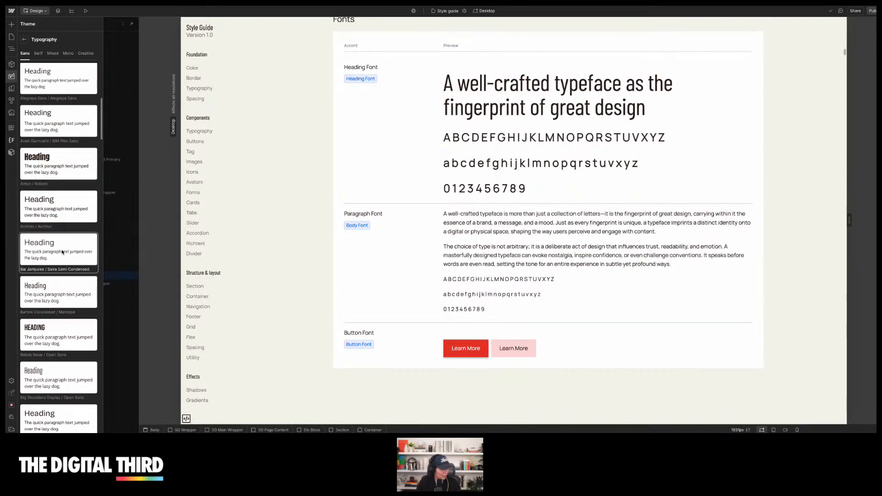
scroll(62, 257, down, 1)
scroll(62, 264, down, 2)
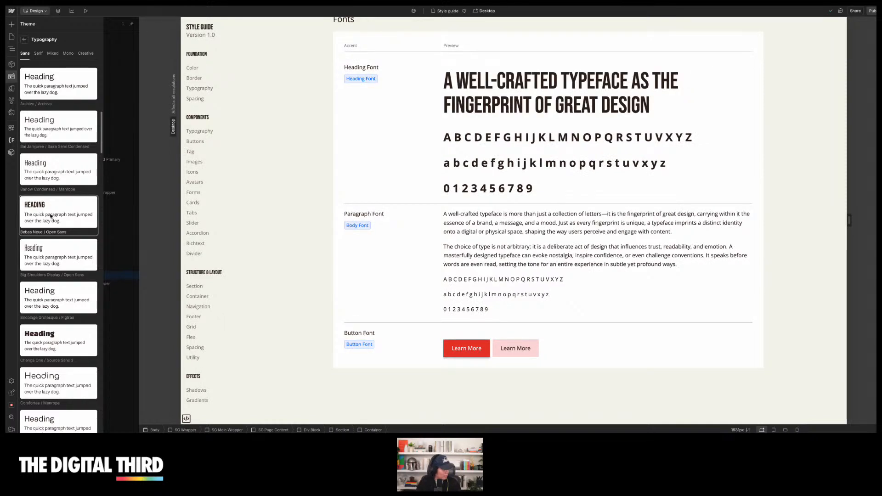
click(51, 216)
click(25, 40)
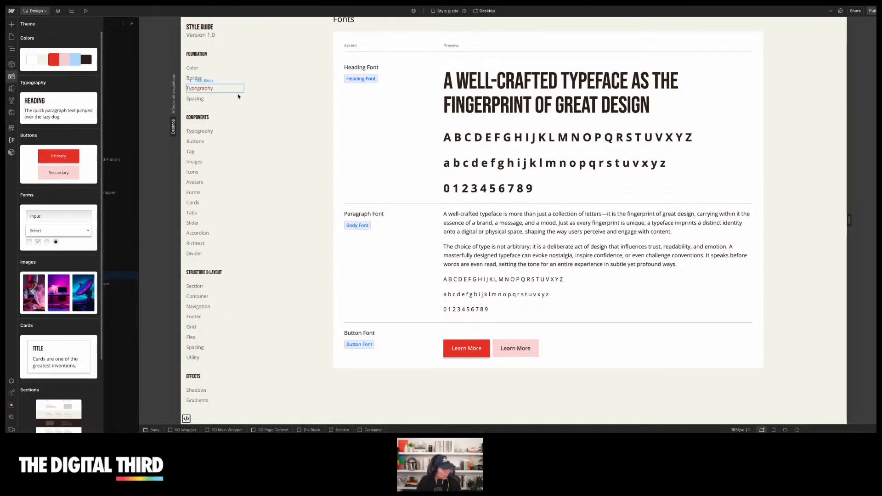
Scroll through the style guide to review the new fonts, spacing, headings and button styles
scroll(301, 182, down, 1)
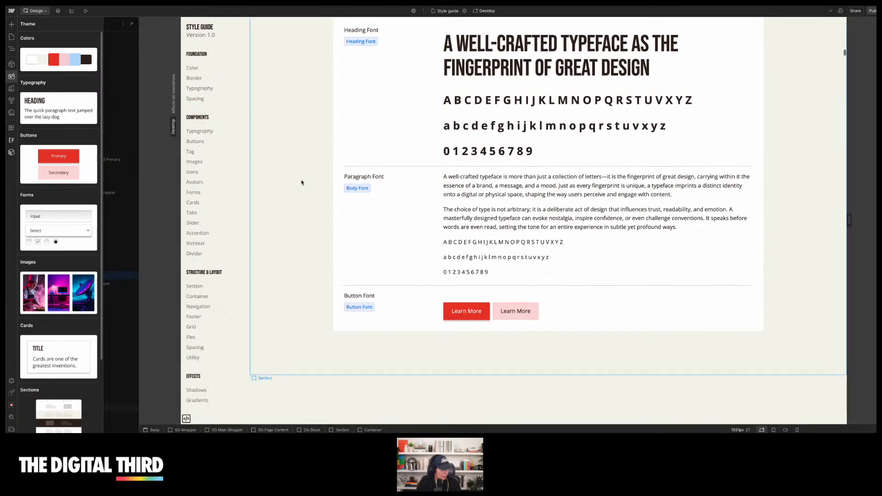
scroll(301, 183, down, 6)
scroll(301, 182, down, 5)
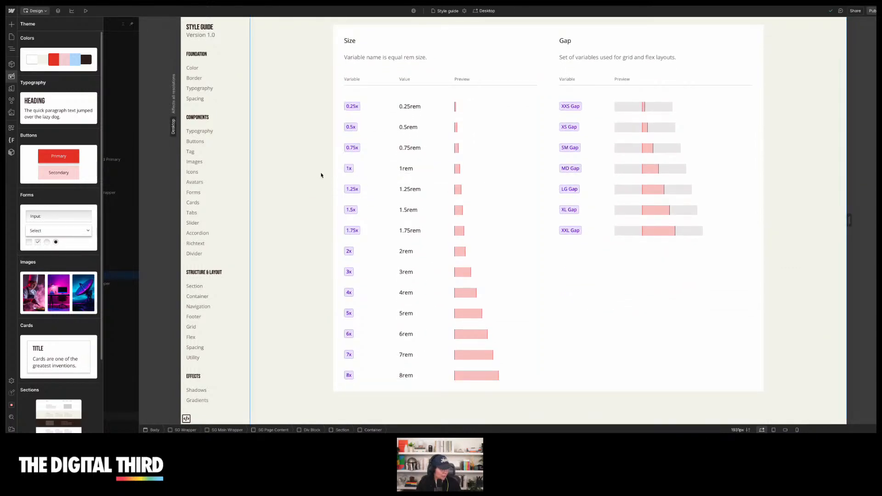
scroll(321, 175, down, 8)
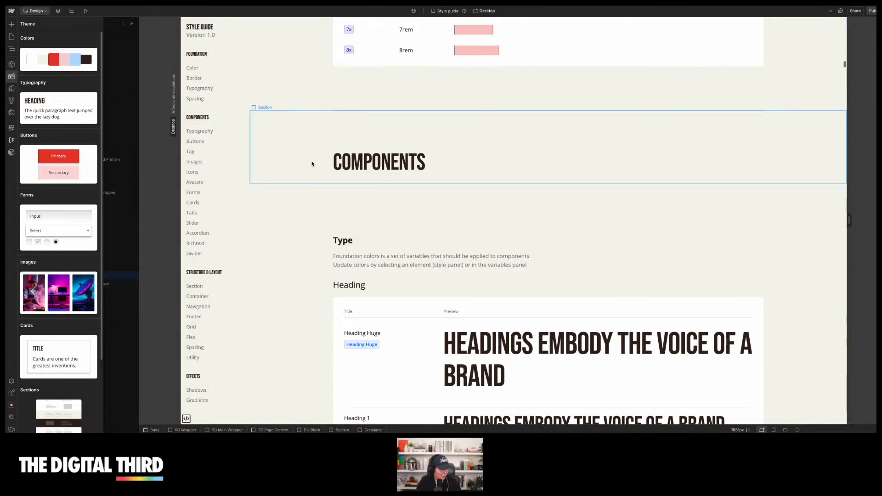
scroll(312, 164, down, 3)
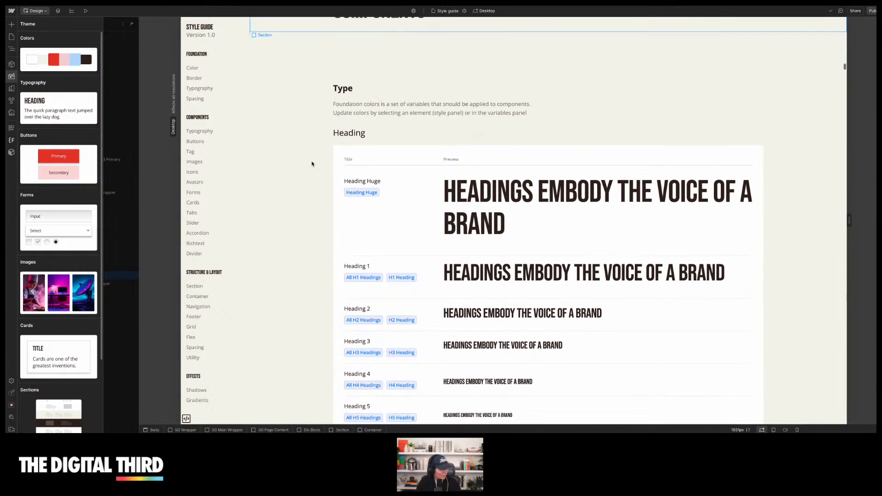
scroll(312, 164, down, 1)
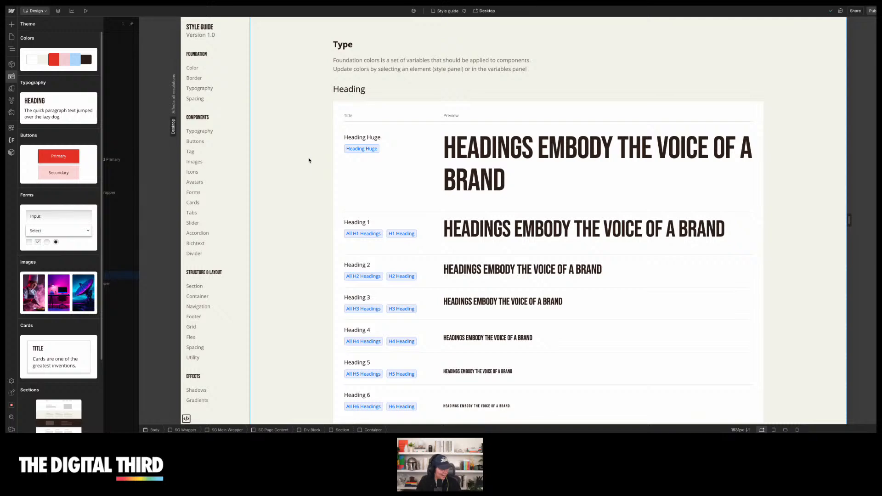
scroll(309, 159, down, 8)
scroll(309, 159, down, 8)
scroll(309, 160, down, 4)
scroll(309, 160, down, 11)
scroll(309, 160, down, 4)
scroll(309, 160, down, 5)
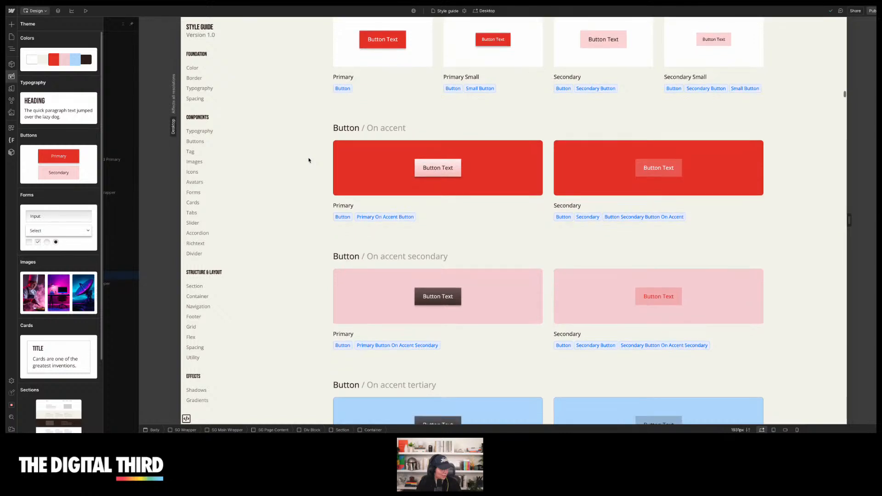
scroll(309, 160, down, 1)
scroll(309, 159, down, 1)
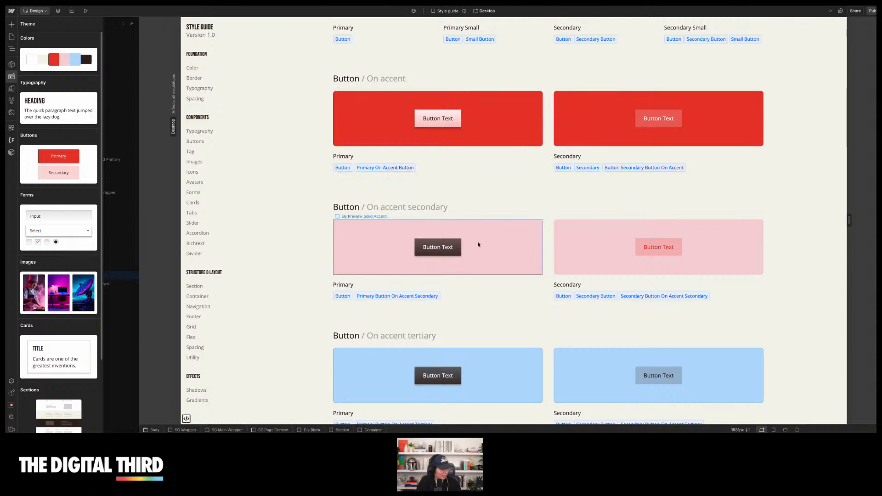
Scroll through the style guide's button, text button, link text, tag and image sections to review the new styling
scroll(476, 239, down, 4)
scroll(475, 201, down, 8)
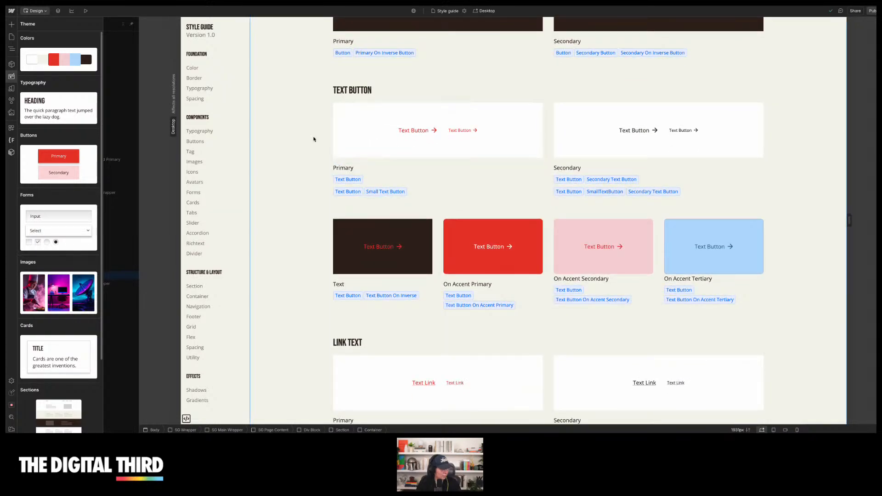
scroll(315, 138, down, 6)
scroll(313, 140, down, 1)
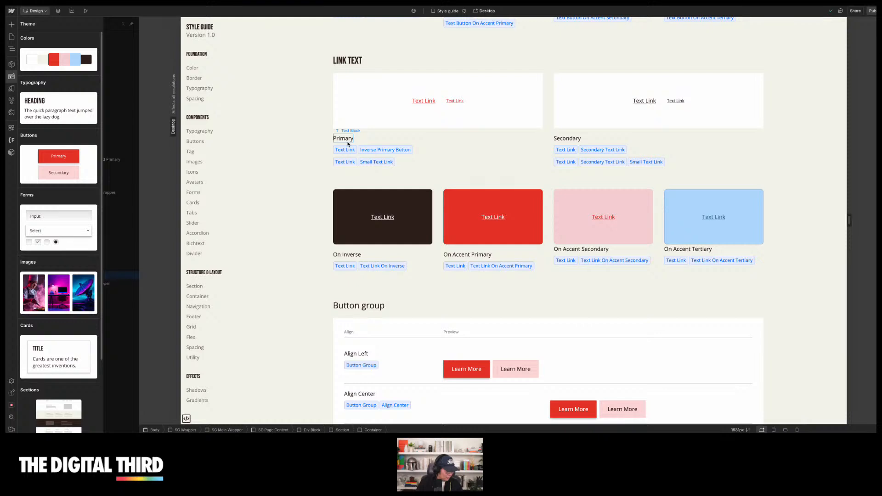
scroll(306, 159, down, 7)
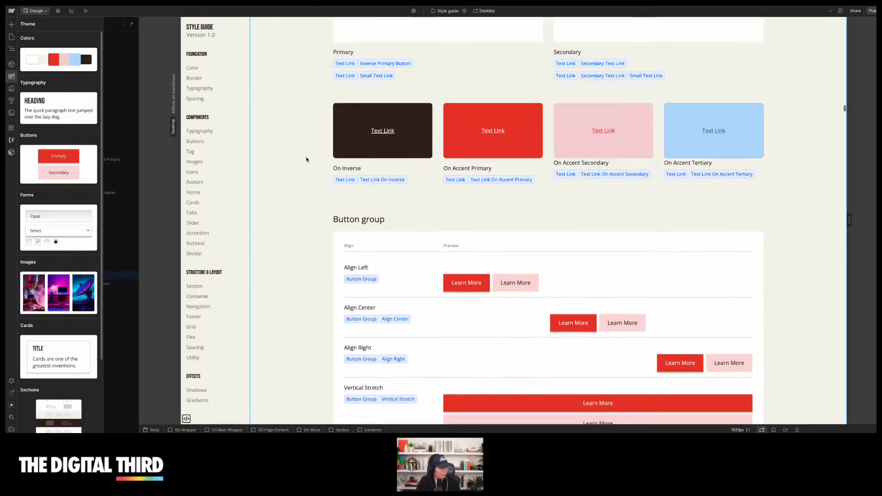
scroll(306, 159, down, 6)
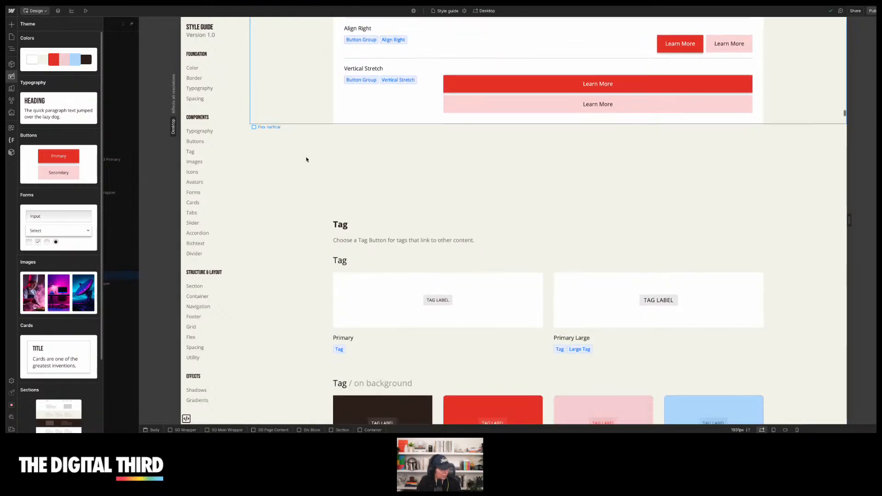
scroll(306, 159, down, 6)
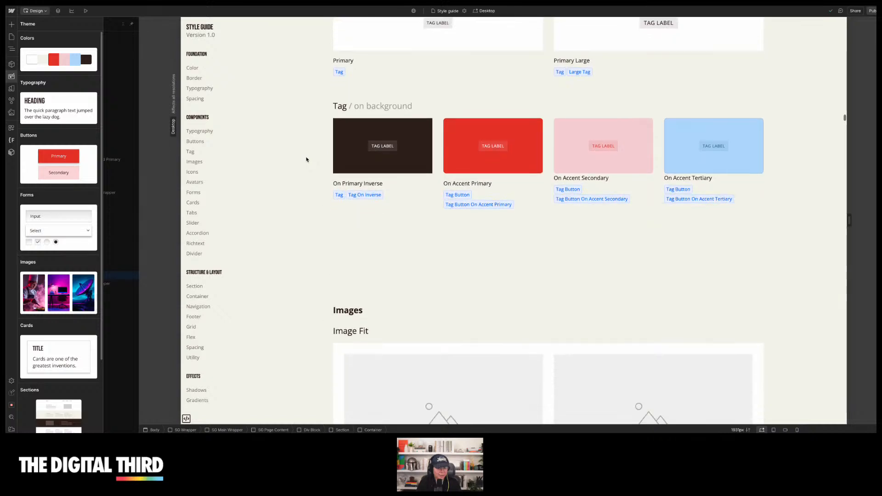
scroll(306, 160, down, 3)
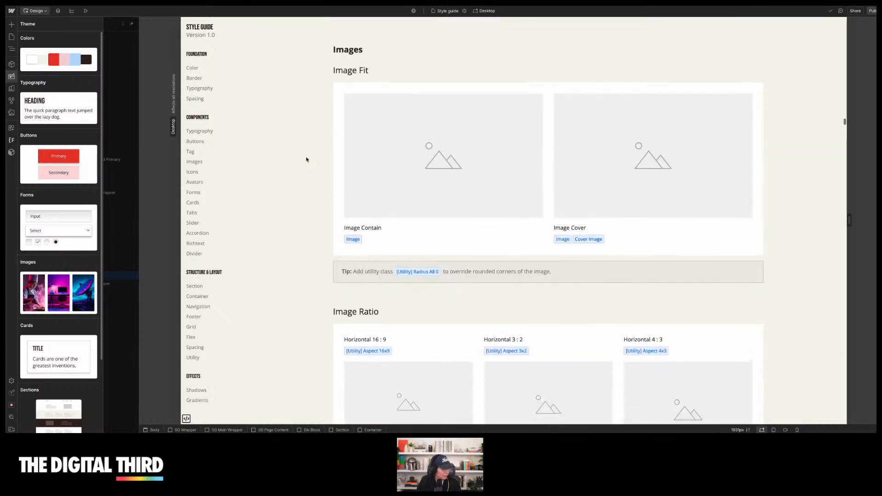
scroll(307, 159, down, 1)
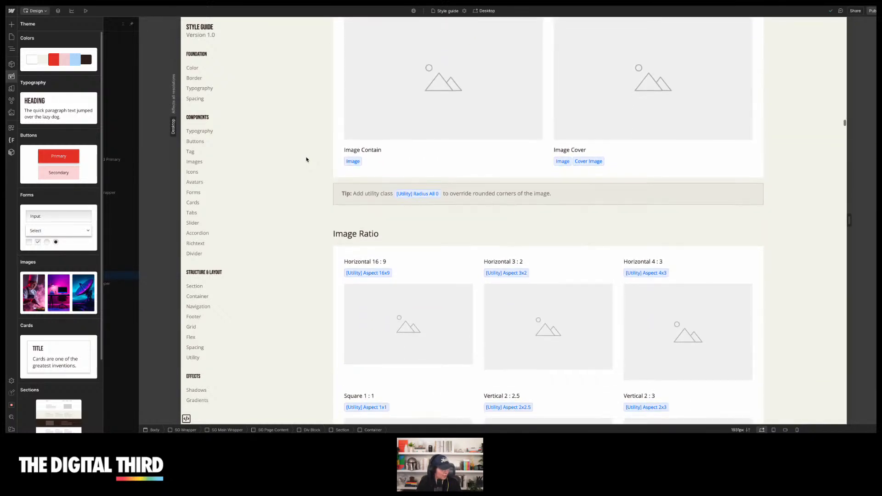
scroll(306, 160, up, 1)
Select the image fit and image ratio elements in the style guide to inspect their classes and layout
click(575, 140)
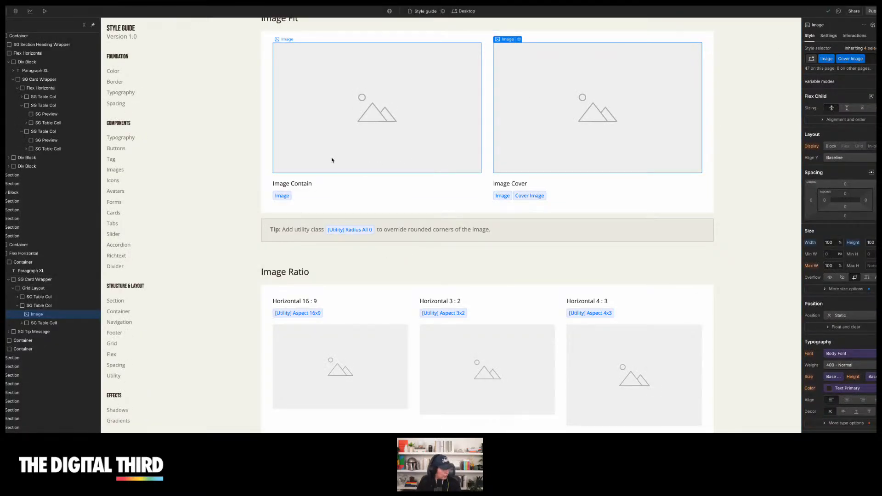
scroll(332, 160, down, 3)
click(313, 261)
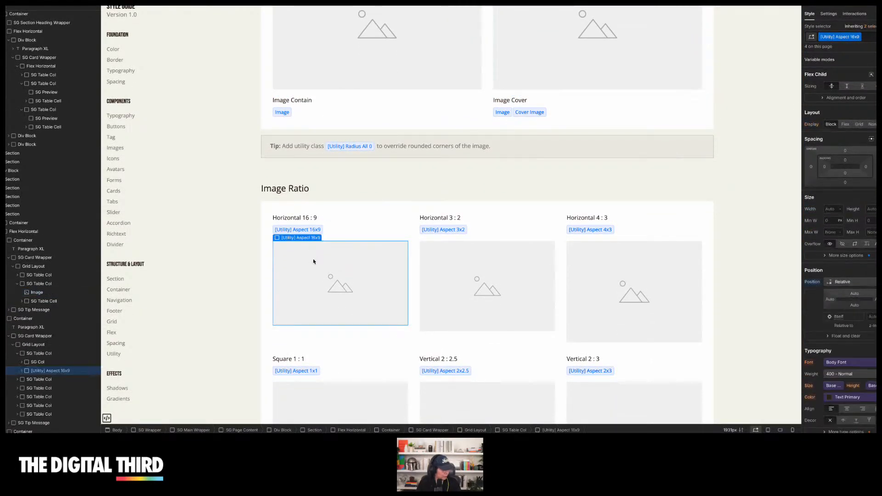
click(252, 226)
scroll(252, 227, down, 2)
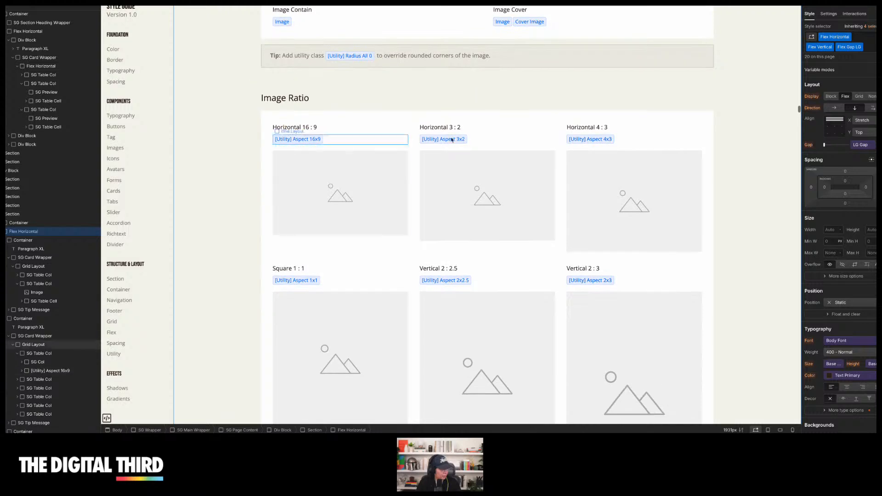
scroll(425, 158, down, 2)
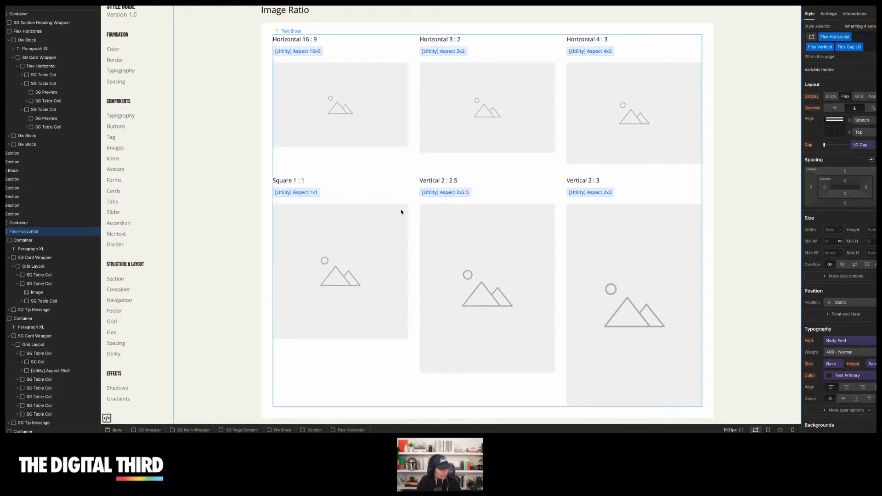
scroll(378, 233, down, 2)
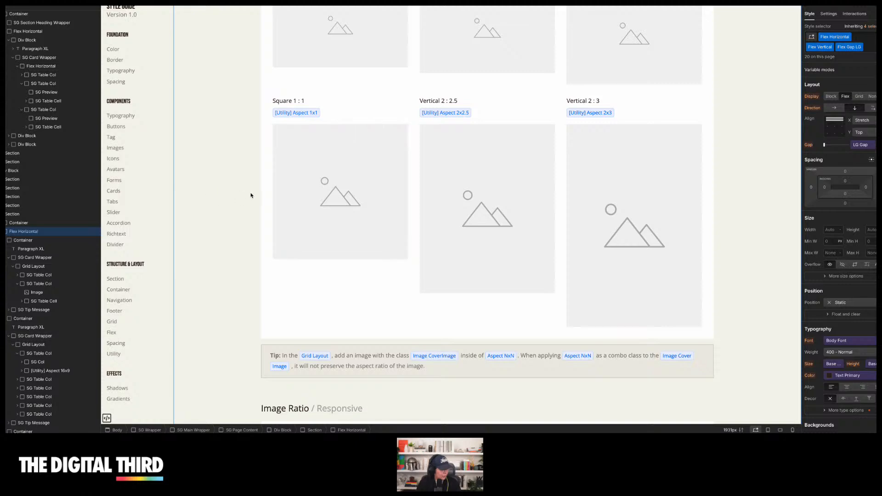
scroll(251, 195, down, 5)
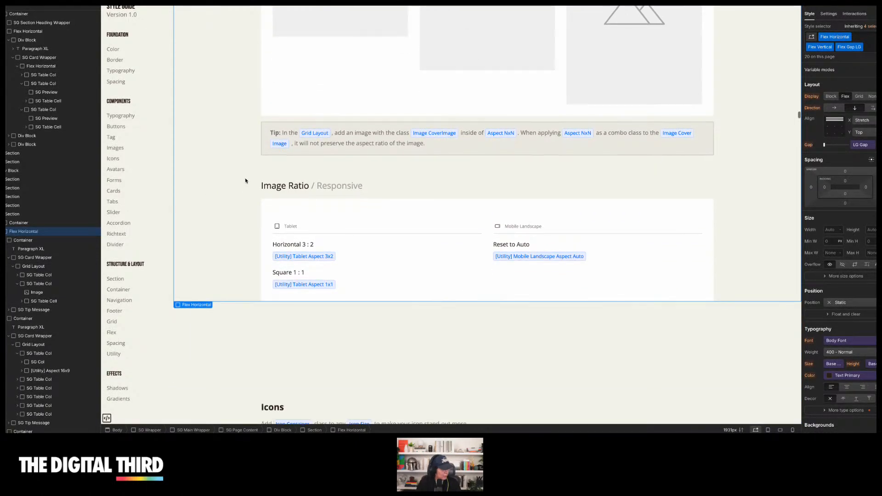
scroll(245, 181, down, 7)
Scroll through the icons, avatars, forms and cards sections of the style guide to review their styling
scroll(240, 207, down, 9)
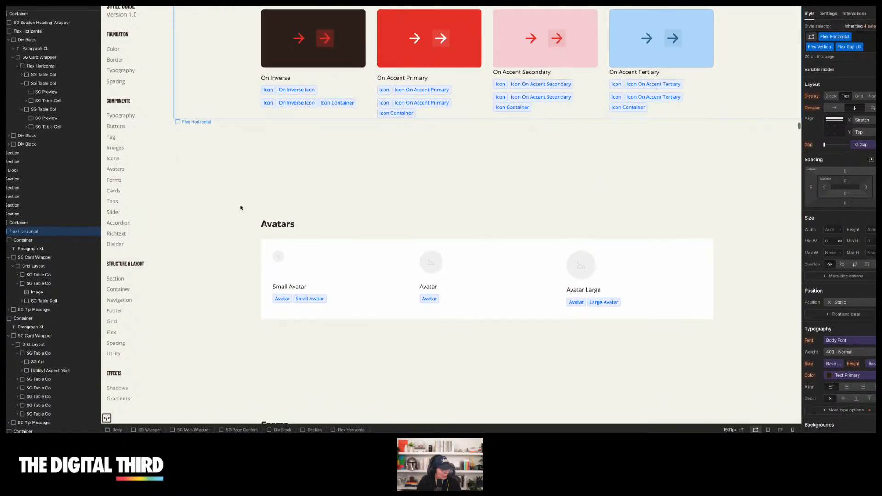
scroll(240, 207, down, 3)
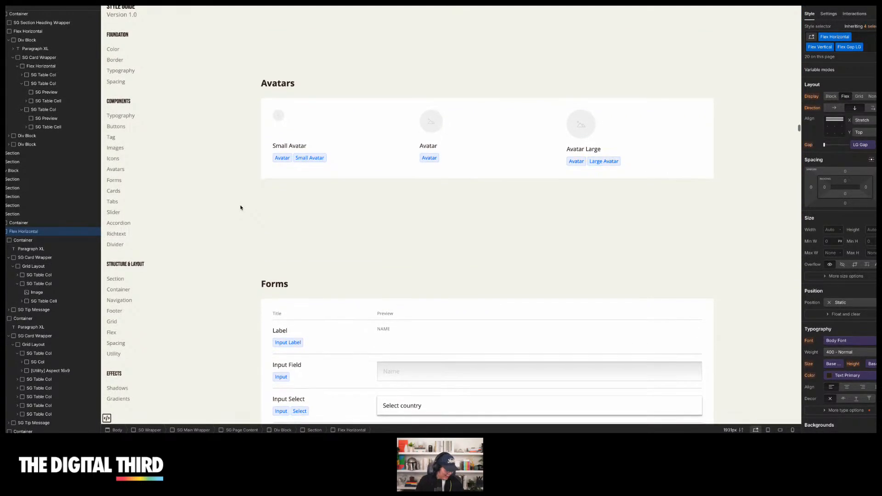
scroll(240, 208, down, 7)
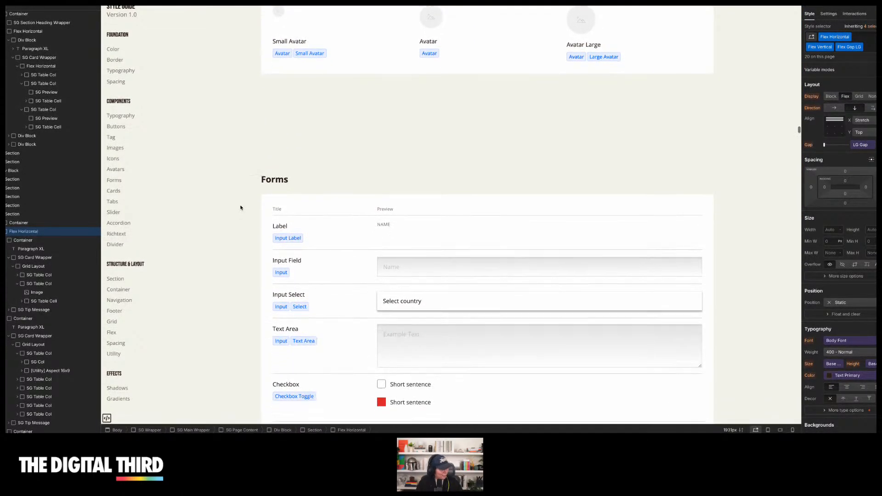
scroll(227, 187, up, 2)
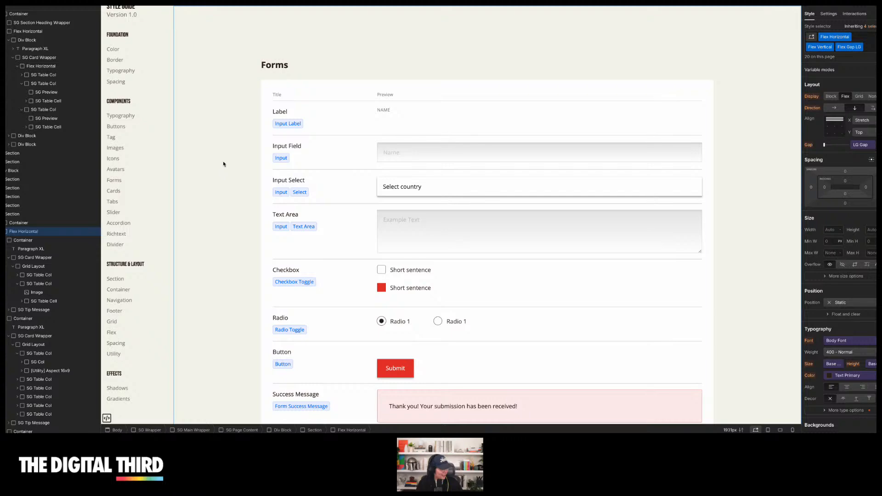
scroll(223, 164, down, 12)
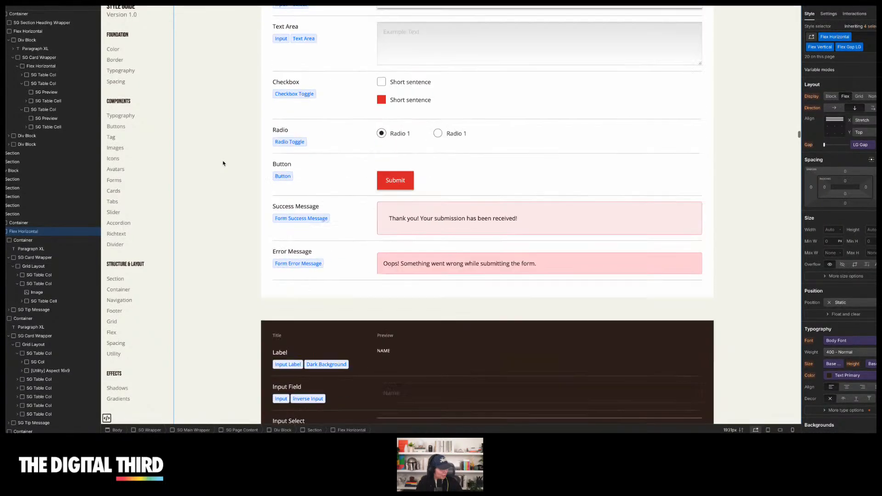
scroll(223, 163, down, 10)
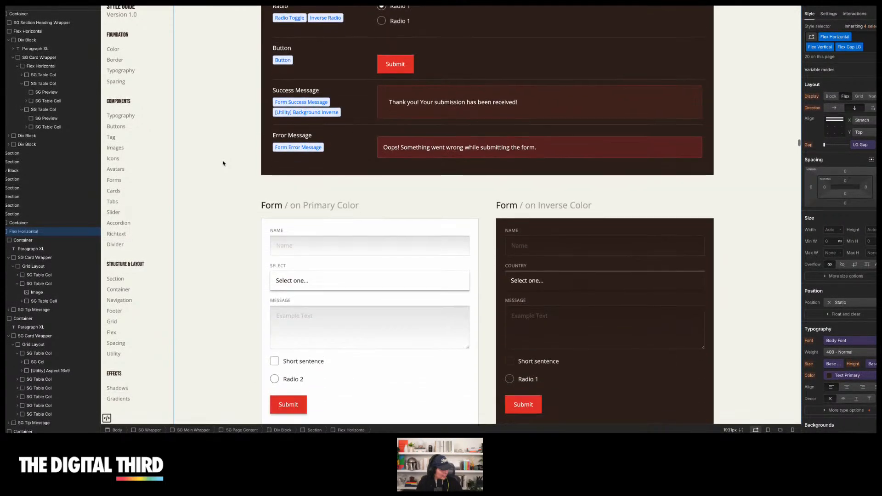
scroll(223, 164, down, 11)
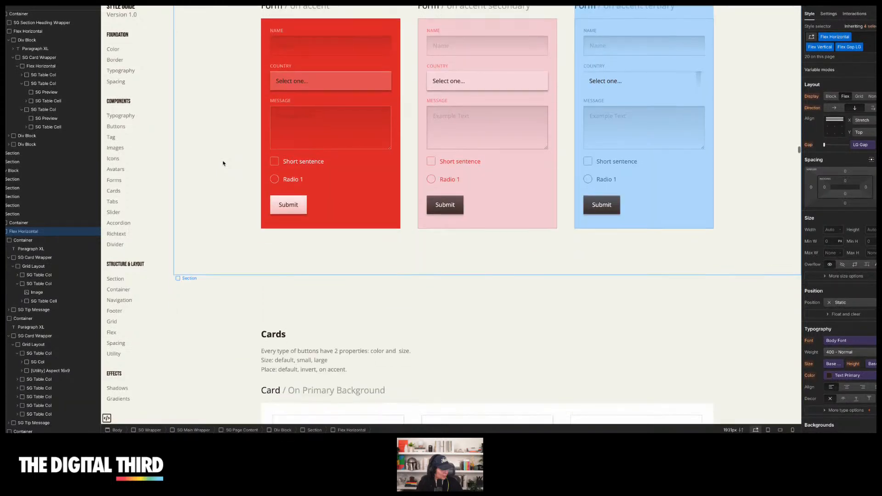
scroll(223, 164, down, 6)
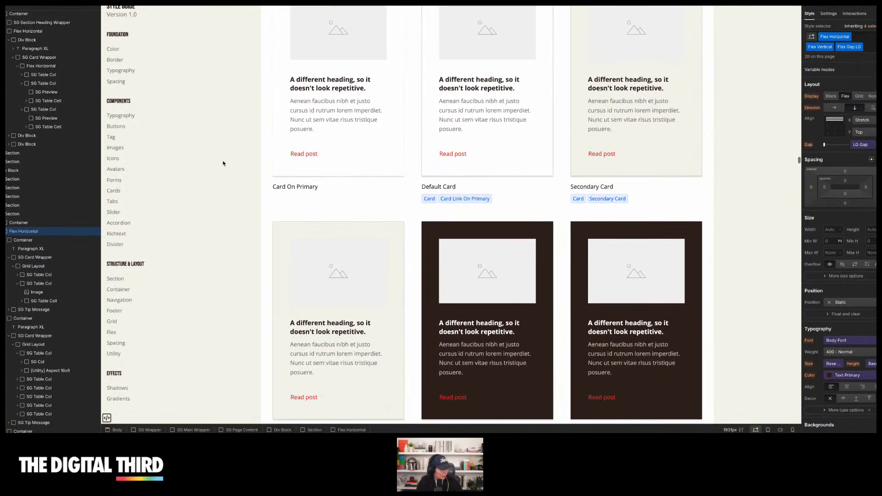
scroll(223, 163, up, 4)
scroll(223, 164, down, 3)
scroll(223, 164, down, 4)
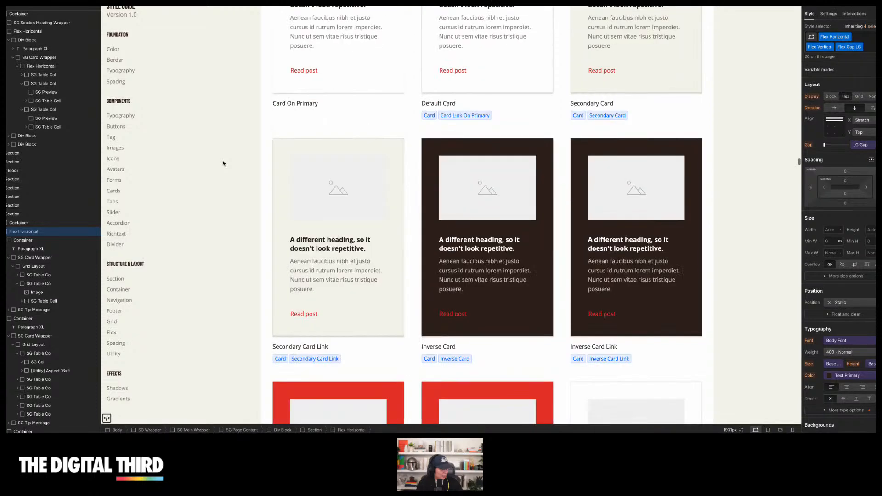
scroll(223, 163, up, 3)
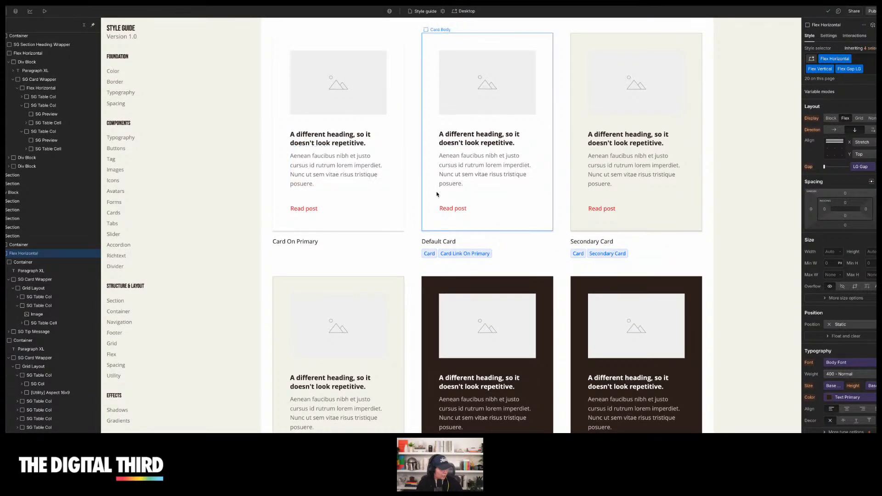
scroll(574, 193, up, 1)
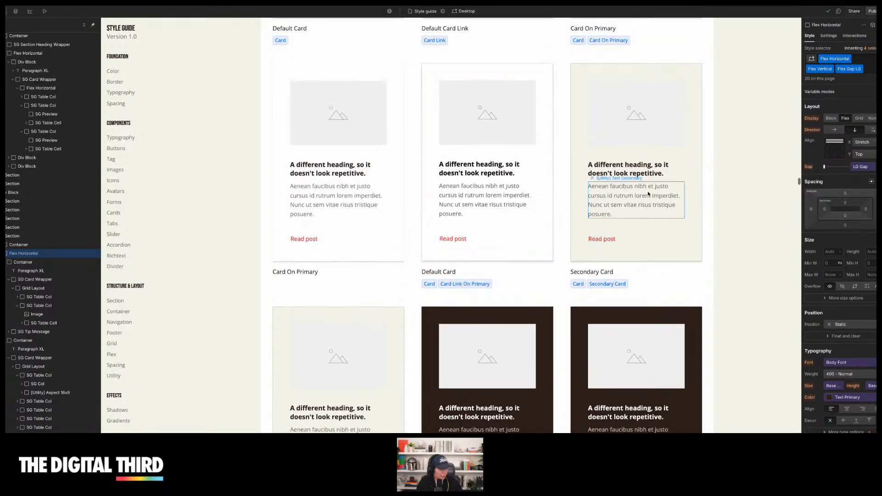
Select the secondary card's body and reset its top padding that uses the Card Padding variable
click(642, 232)
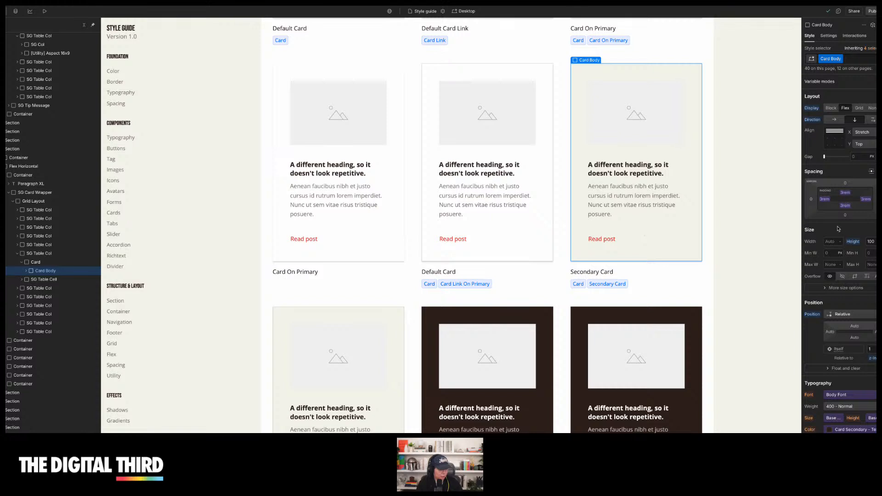
scroll(837, 229, down, 5)
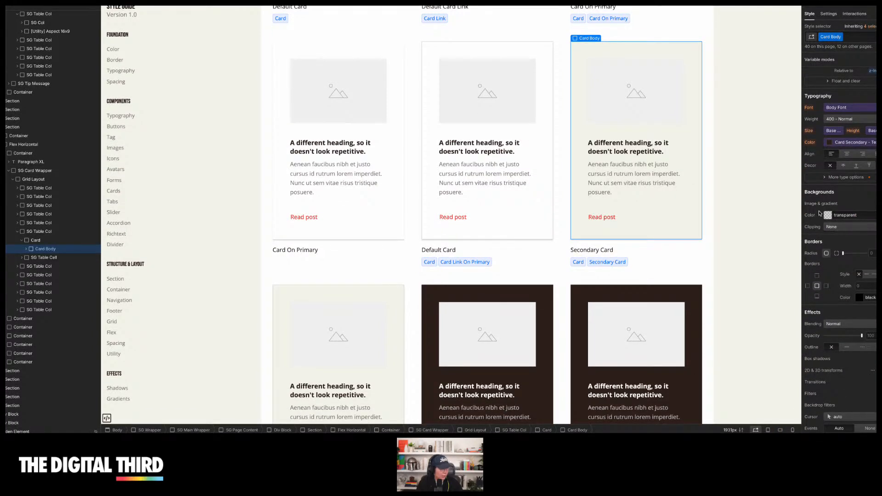
scroll(827, 165, up, 4)
scroll(823, 242, down, 4)
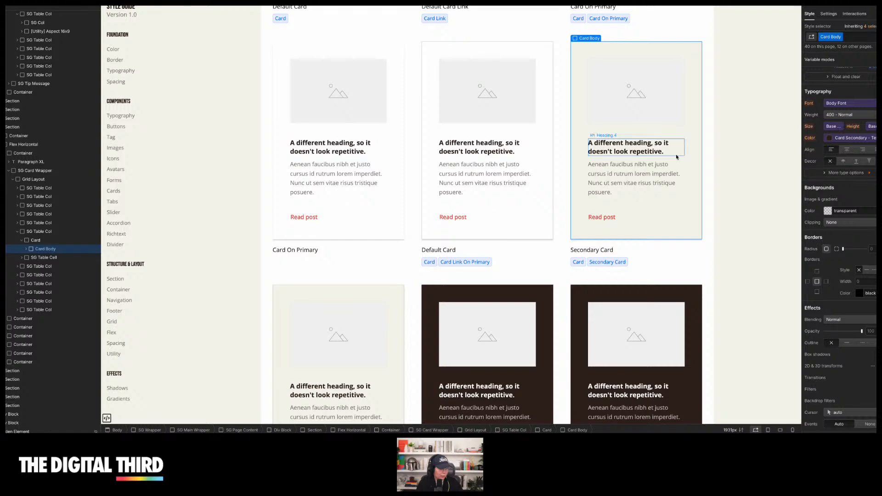
scroll(815, 151, up, 6)
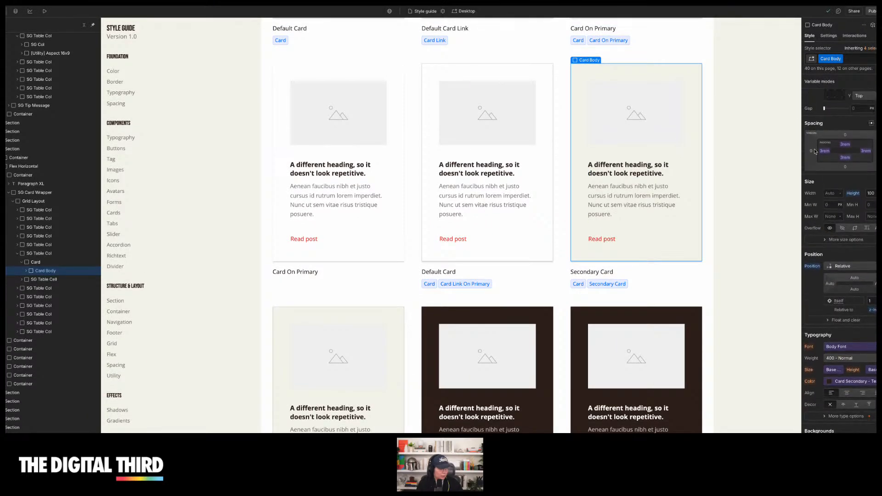
scroll(814, 150, down, 1)
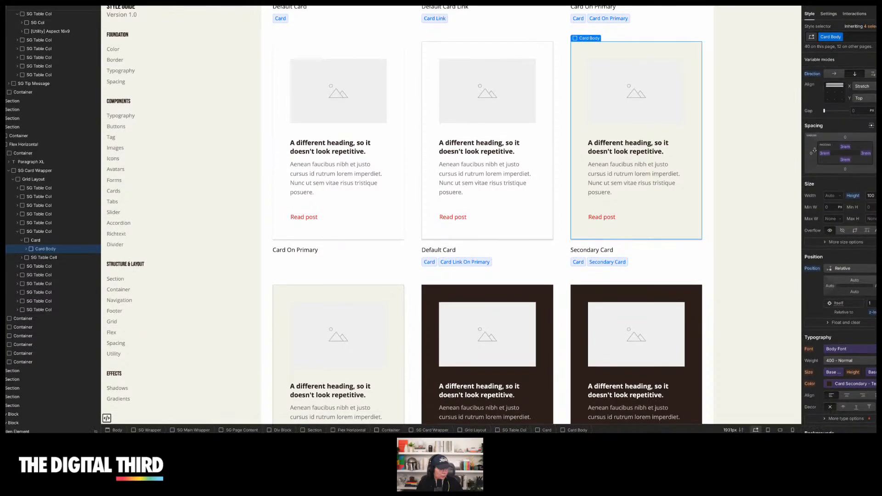
scroll(662, 156, up, 1)
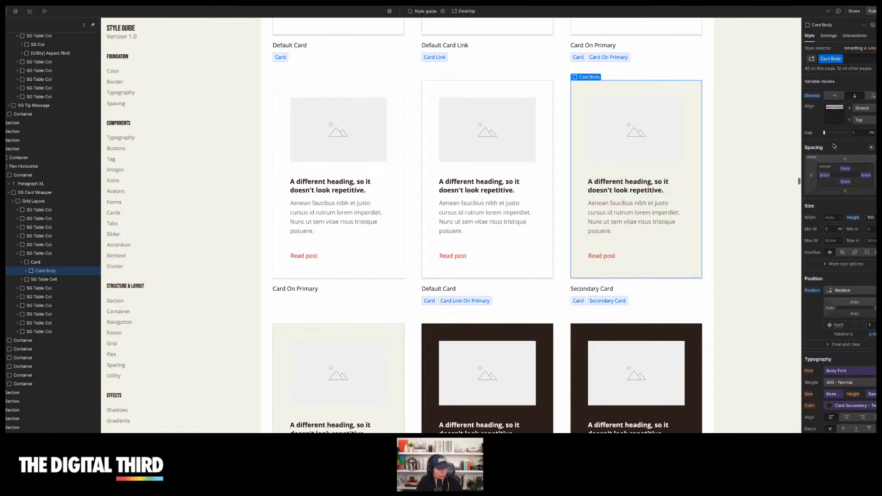
click(846, 170)
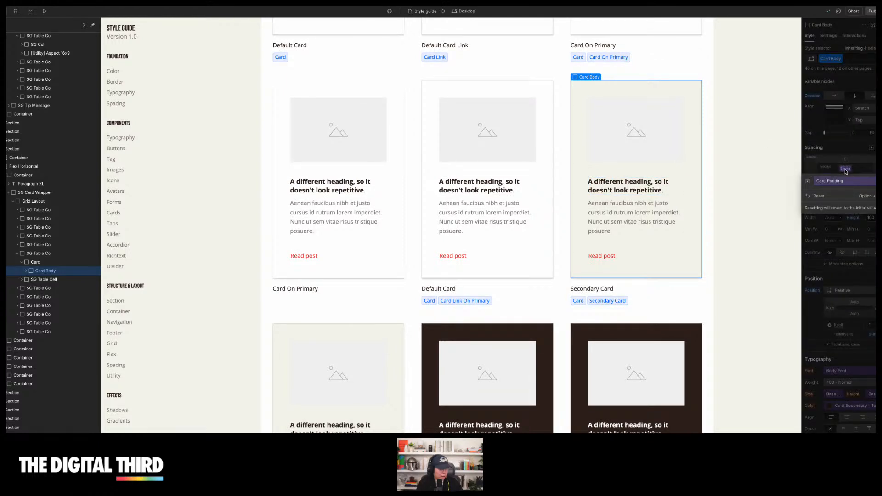
click(820, 197)
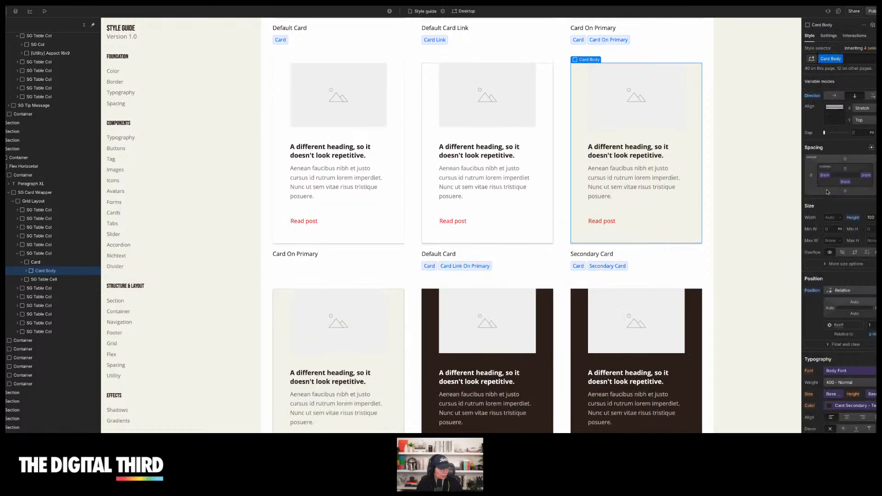
Enter a new top padding value for the secondary card's body and review the cards
key(e)
click(846, 169)
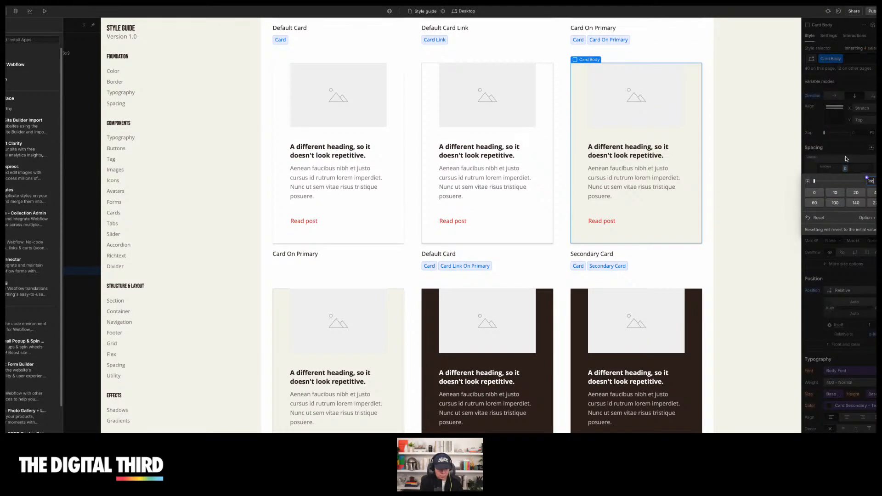
key(Return)
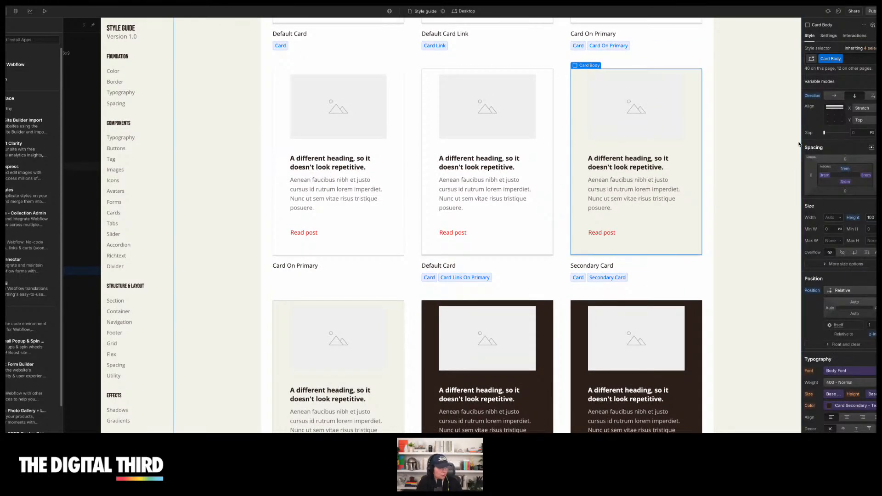
scroll(731, 119, up, 1)
scroll(575, 123, up, 1)
scroll(504, 134, up, 5)
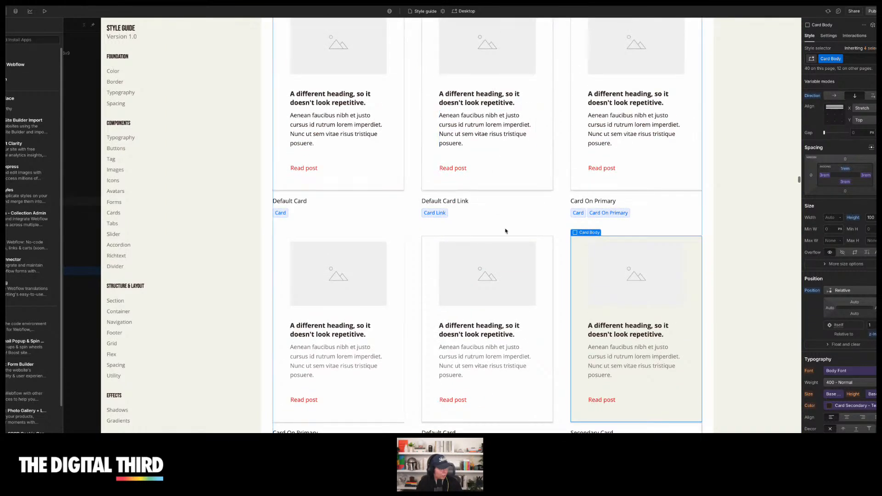
Undo the two top padding changes on the secondary card's body and deselect it
key(super+z)
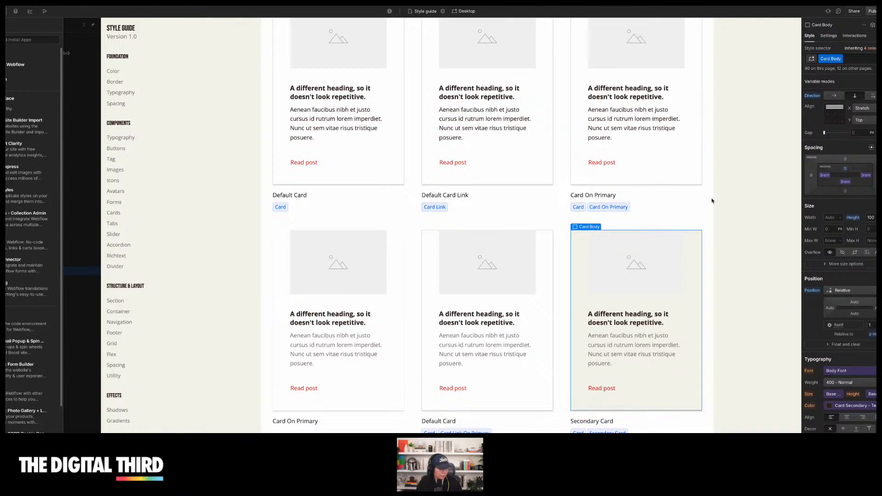
key(super+z)
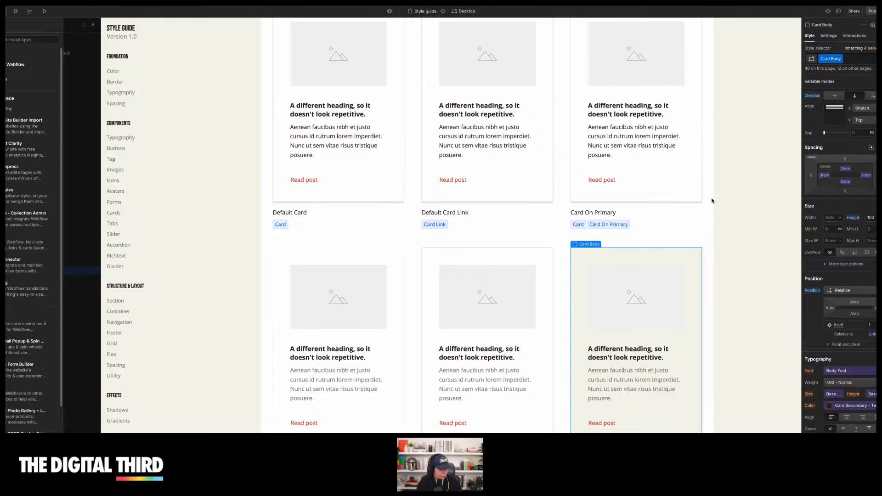
scroll(742, 213, down, 3)
key(Escape)
Scroll through the remaining card variants, tabs, slider and accordion sections of the style guide
scroll(741, 214, down, 3)
scroll(742, 213, down, 10)
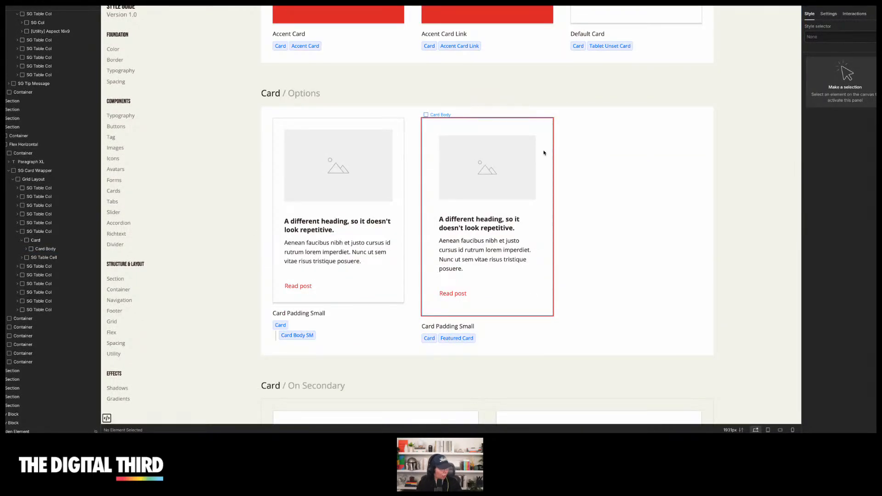
scroll(544, 153, down, 14)
scroll(596, 137, down, 1)
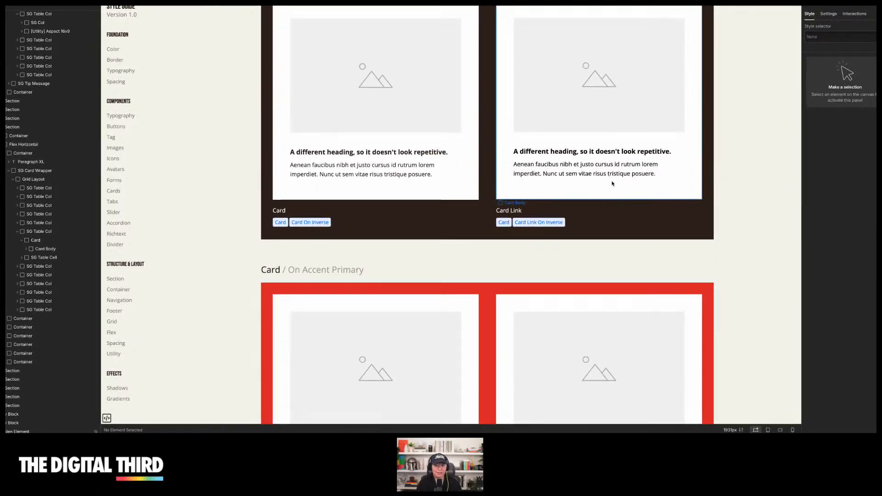
scroll(613, 186, down, 7)
scroll(612, 183, down, 20)
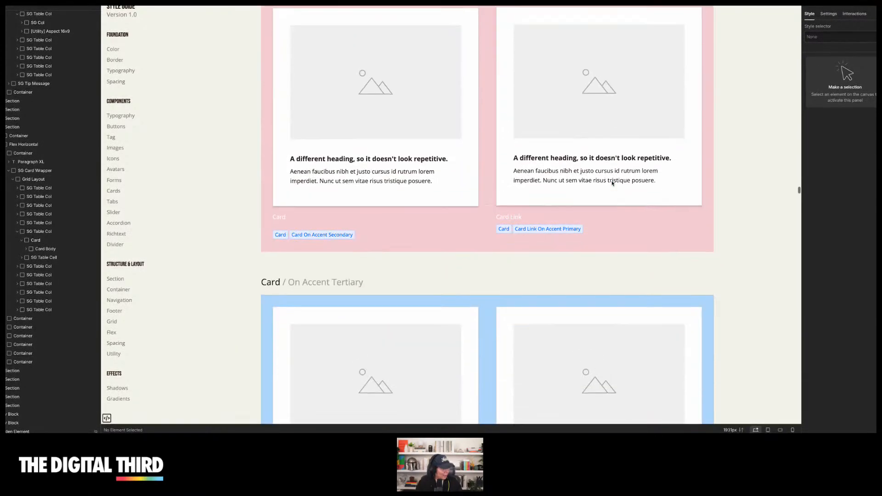
scroll(612, 183, down, 20)
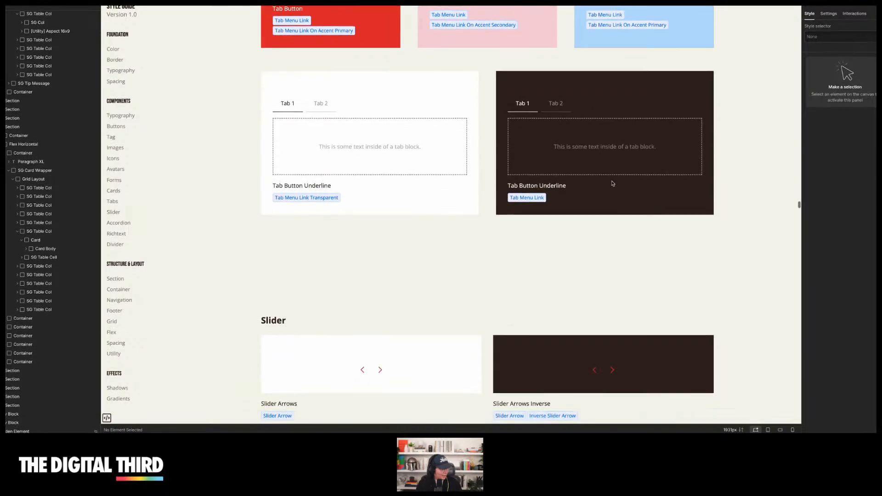
scroll(612, 183, down, 15)
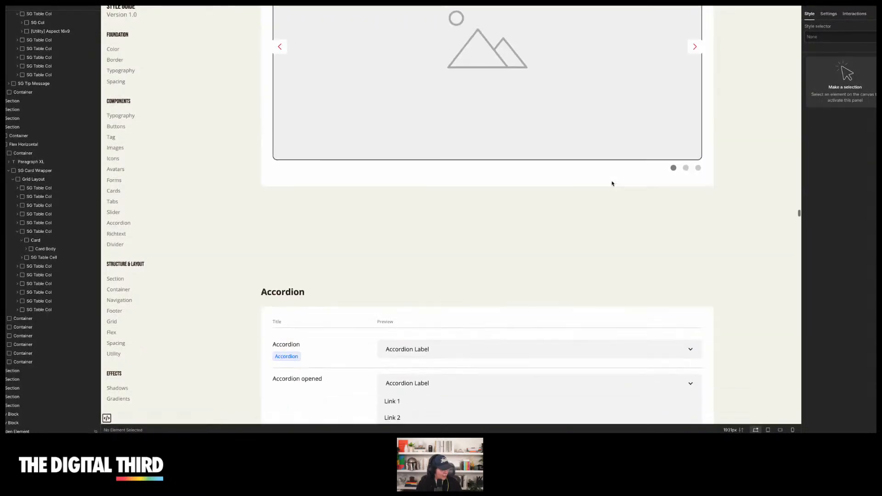
scroll(612, 184, down, 3)
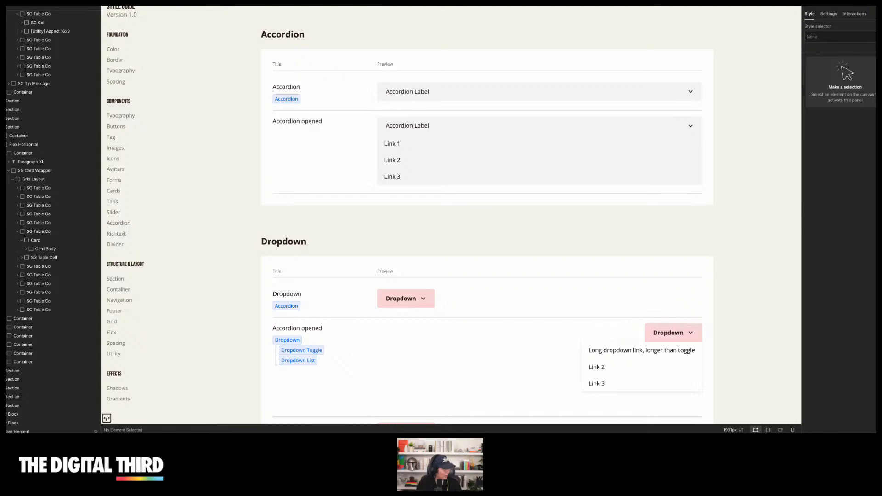
Preview the style guide and try opening and closing the accordion and dropdown components, then leave preview
scroll(130, 73, up, 4)
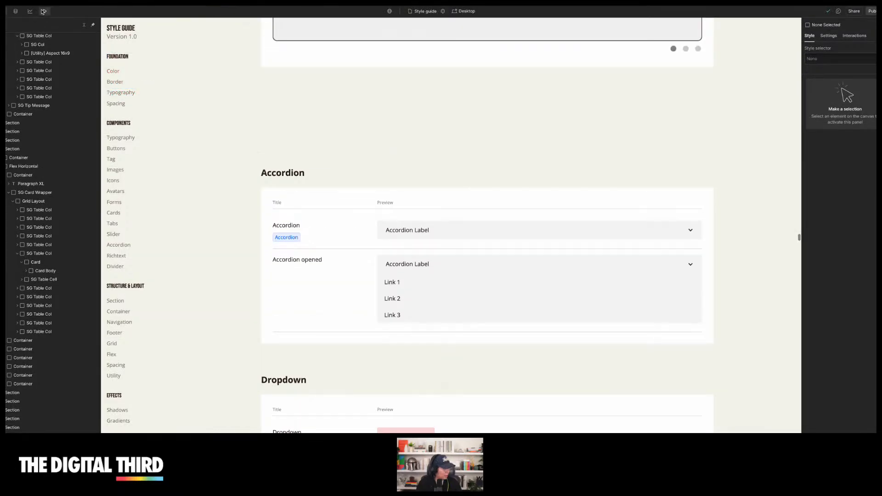
click(42, 10)
click(640, 232)
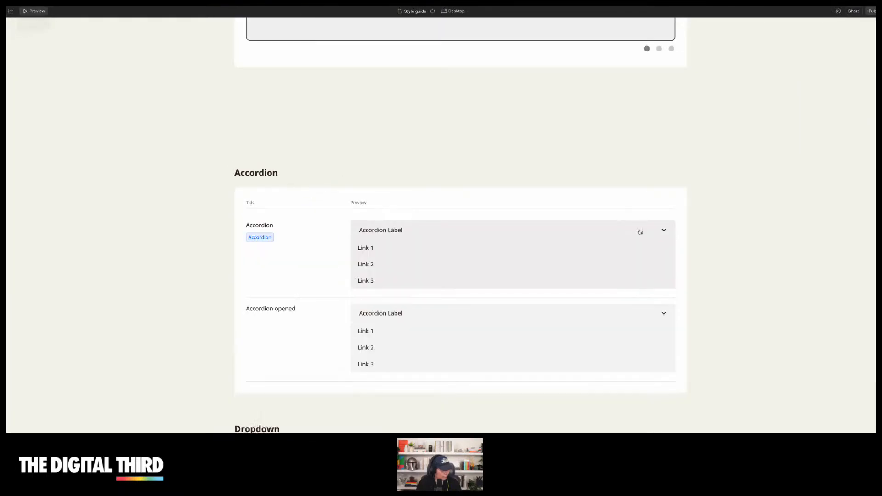
click(640, 232)
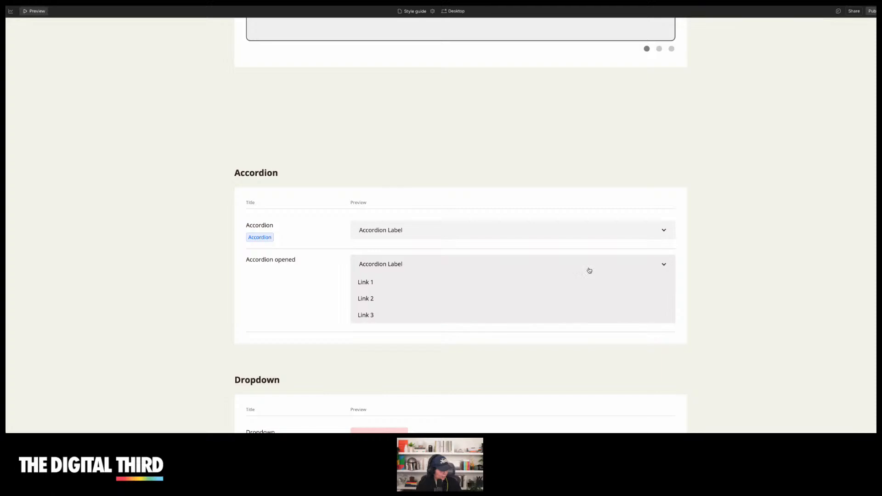
click(580, 233)
scroll(579, 233, down, 5)
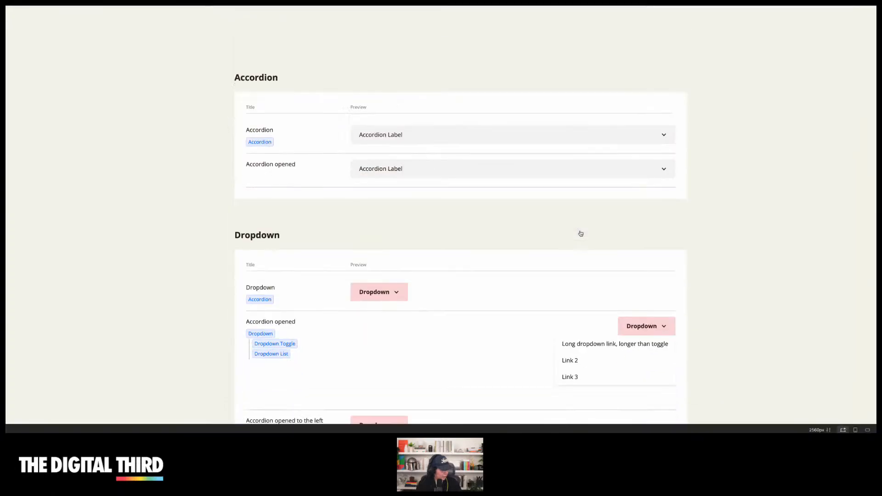
click(393, 158)
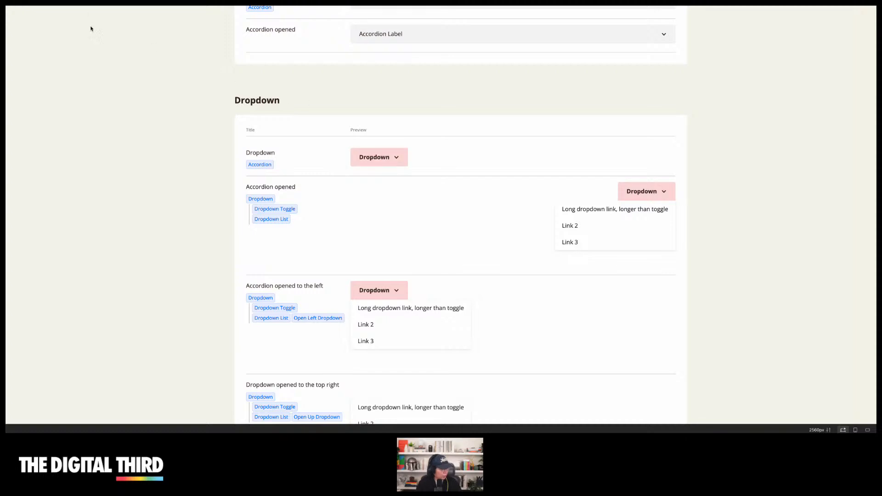
scroll(315, 136, down, 3)
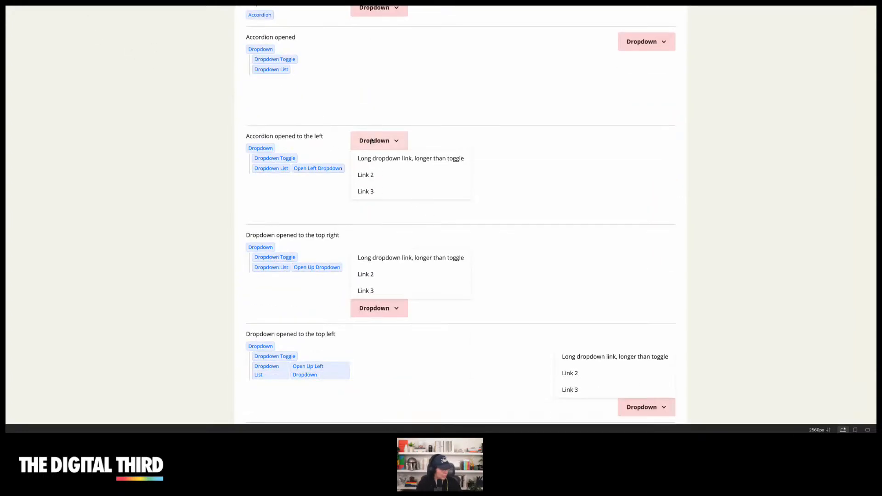
scroll(377, 140, up, 4)
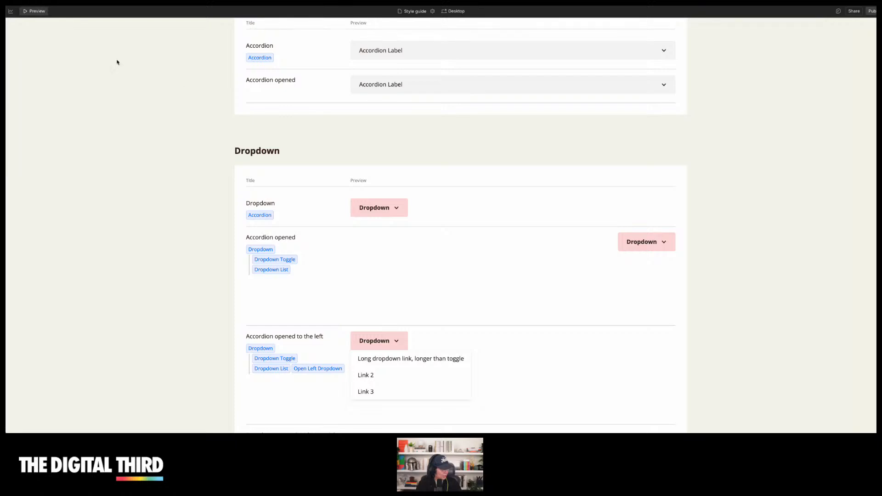
click(37, 13)
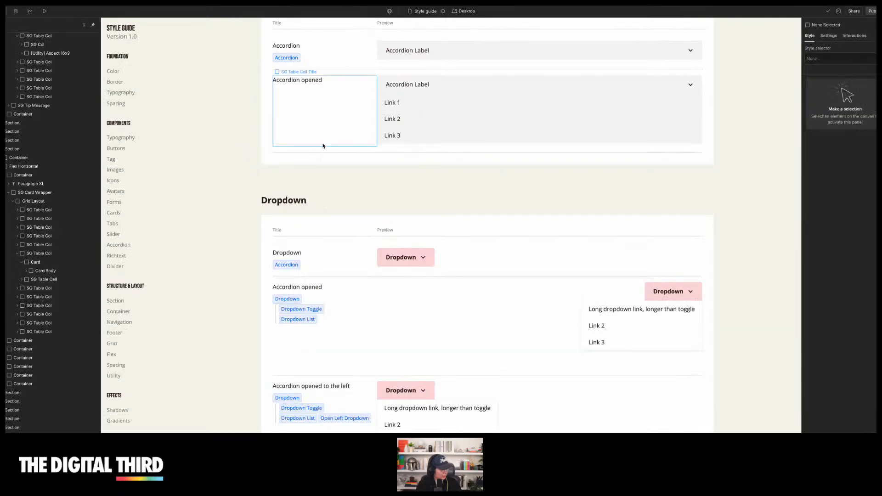
Scroll through the dropdown, rich text, page structure, section and container sections of the style guide
scroll(400, 204, down, 10)
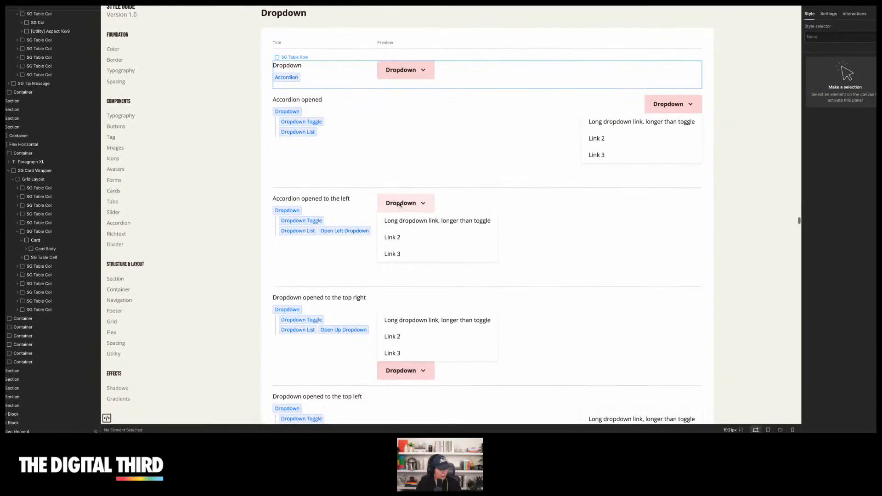
scroll(400, 205, down, 8)
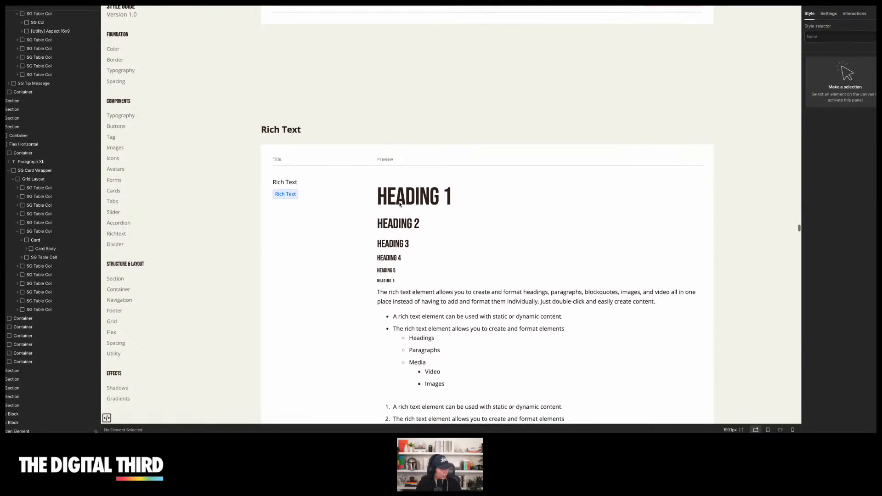
scroll(236, 138, up, 5)
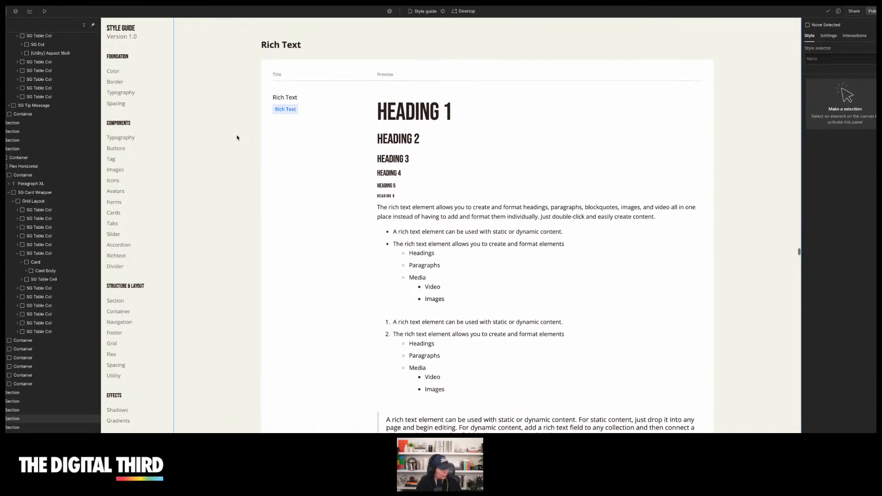
scroll(237, 137, down, 15)
scroll(237, 137, down, 6)
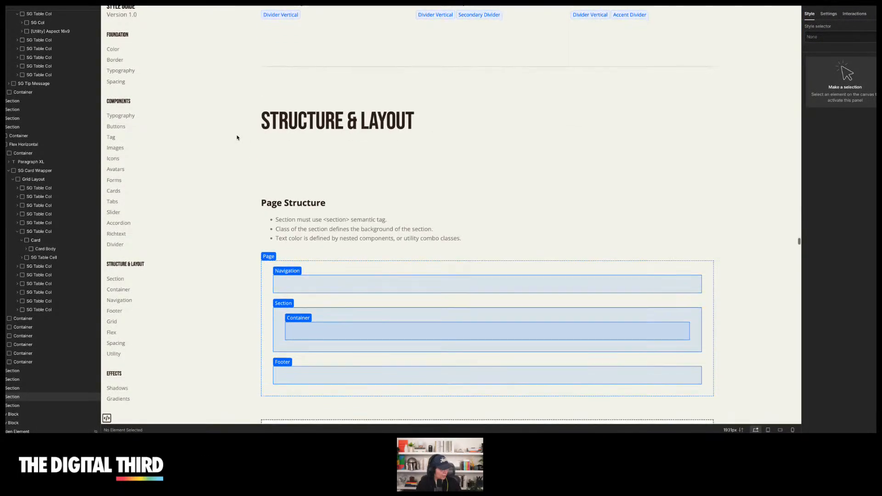
scroll(237, 137, down, 16)
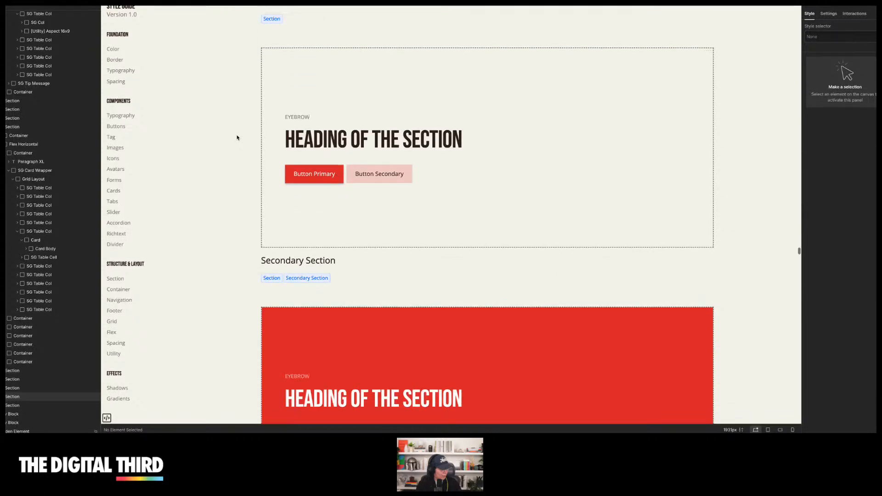
scroll(237, 137, down, 3)
scroll(237, 137, down, 3)
scroll(237, 137, down, 4)
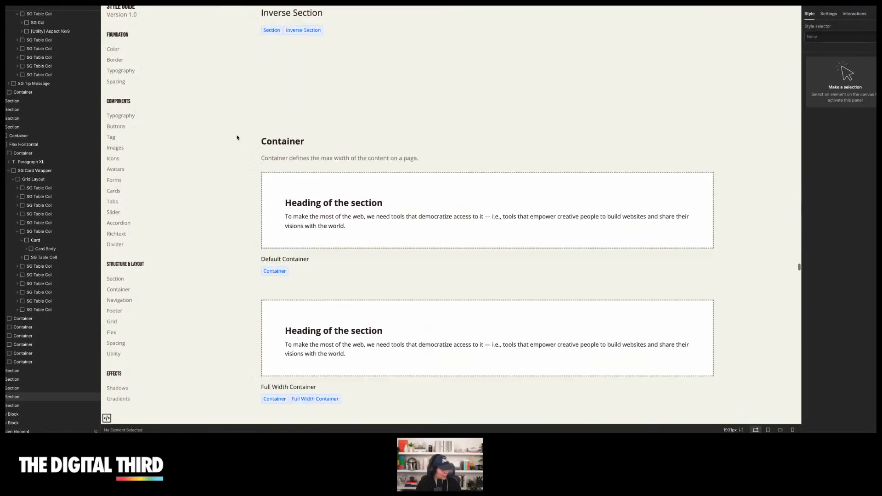
scroll(237, 137, down, 12)
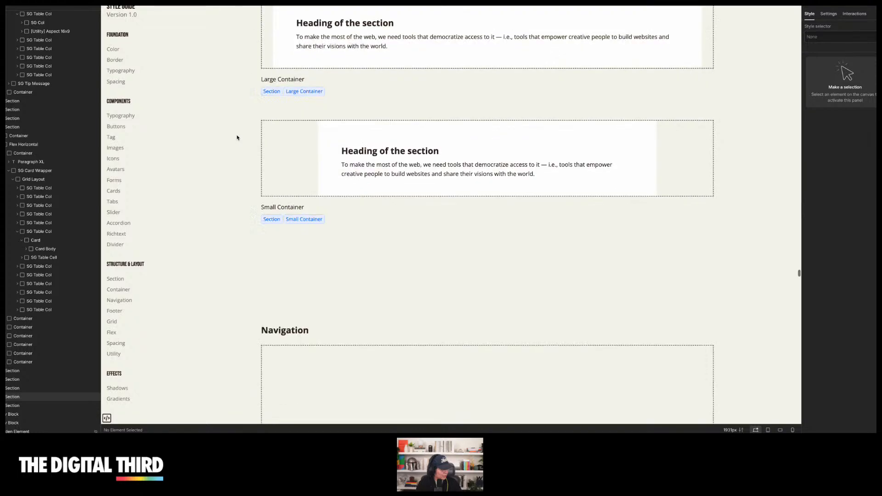
scroll(237, 137, down, 5)
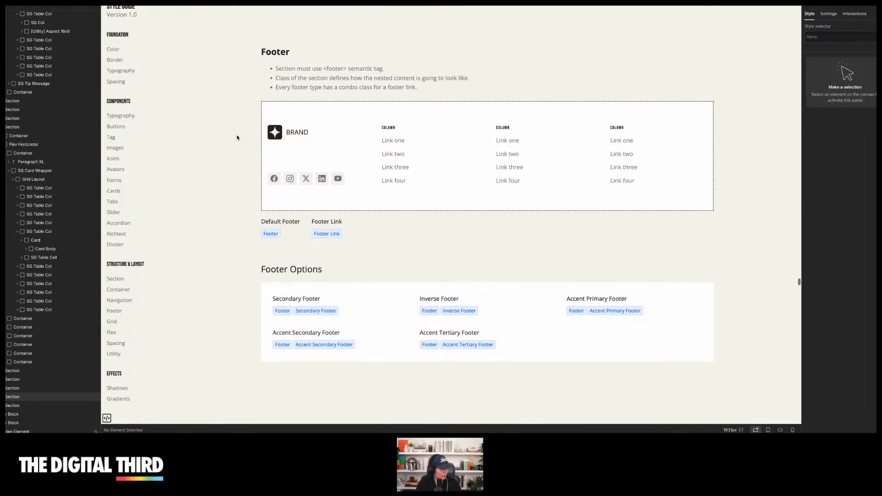
Scroll through the footer, grid, flex and spacing sections of the style guide
scroll(237, 137, down, 7)
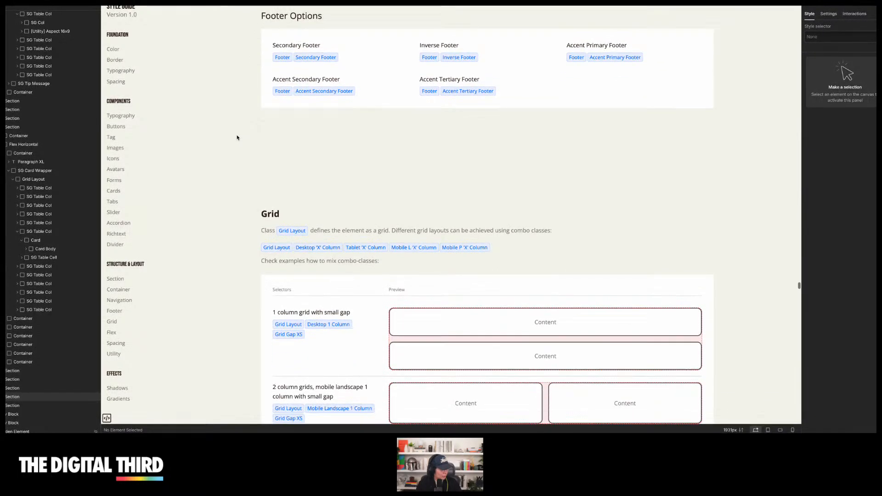
scroll(237, 137, down, 1)
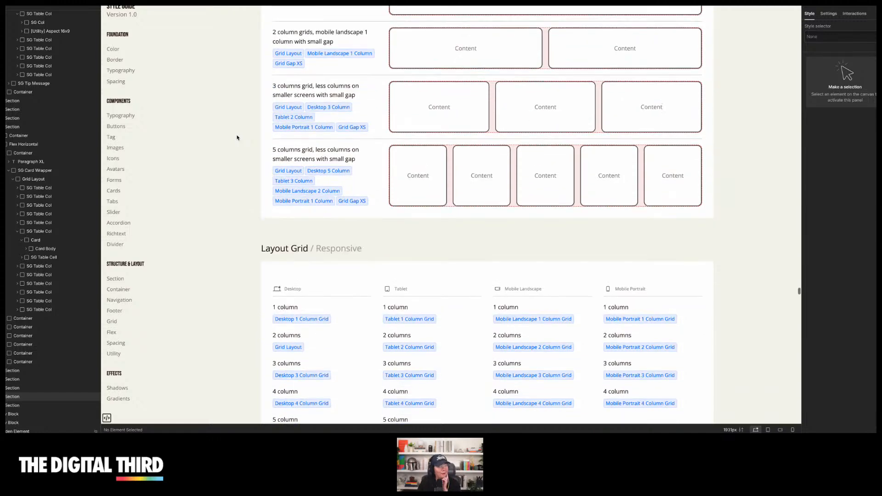
scroll(237, 137, down, 7)
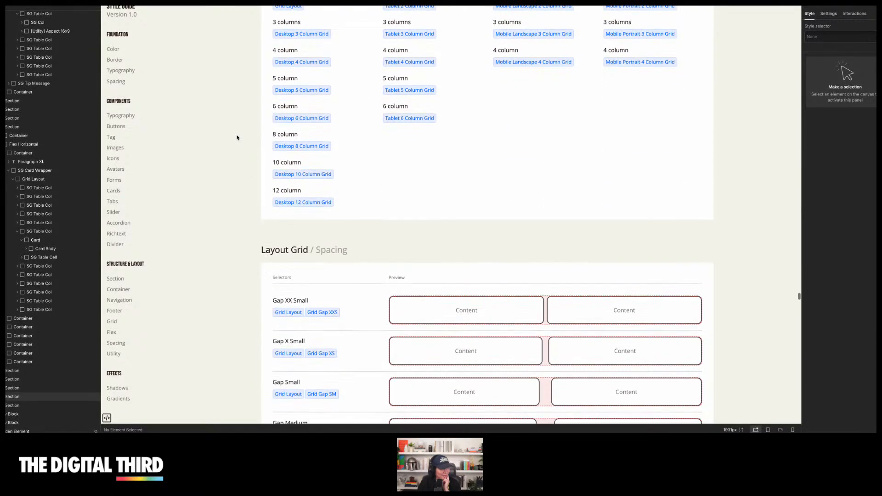
scroll(238, 137, down, 2)
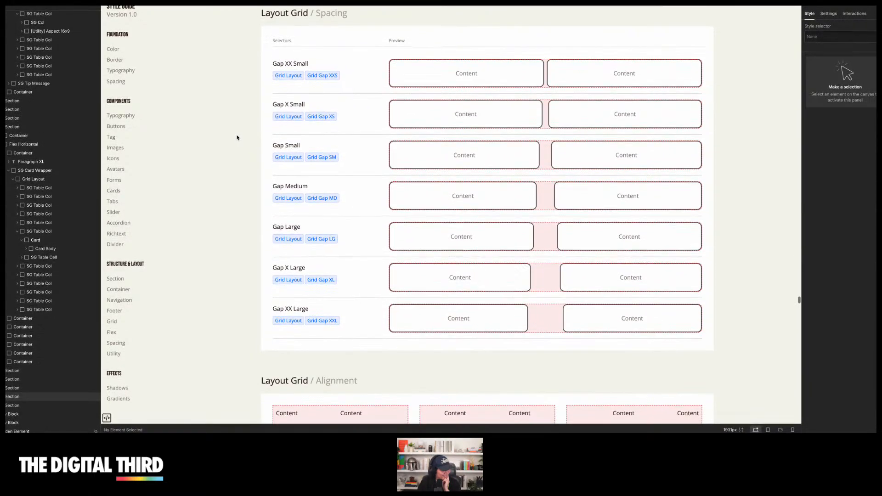
scroll(237, 138, down, 3)
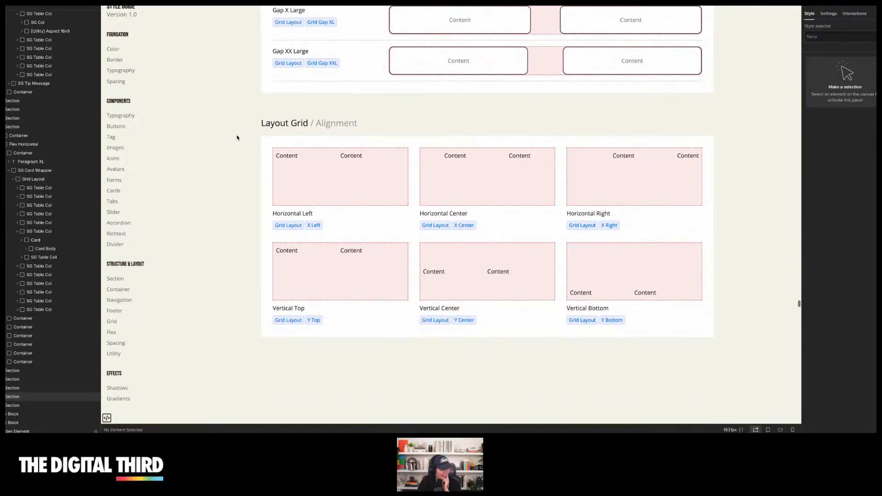
scroll(238, 138, down, 10)
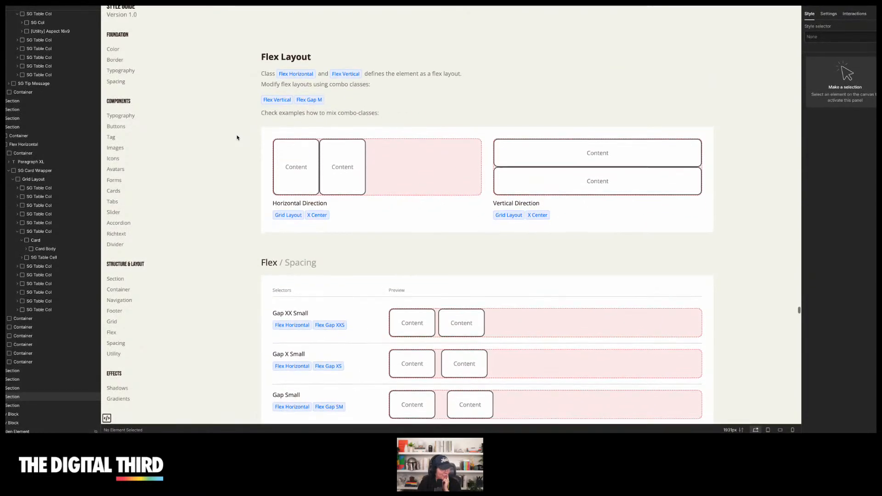
scroll(237, 137, down, 5)
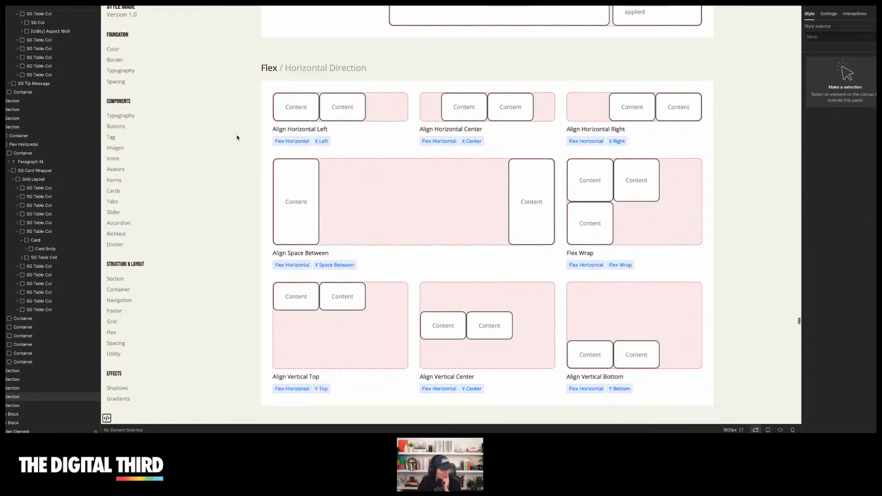
scroll(237, 137, up, 3)
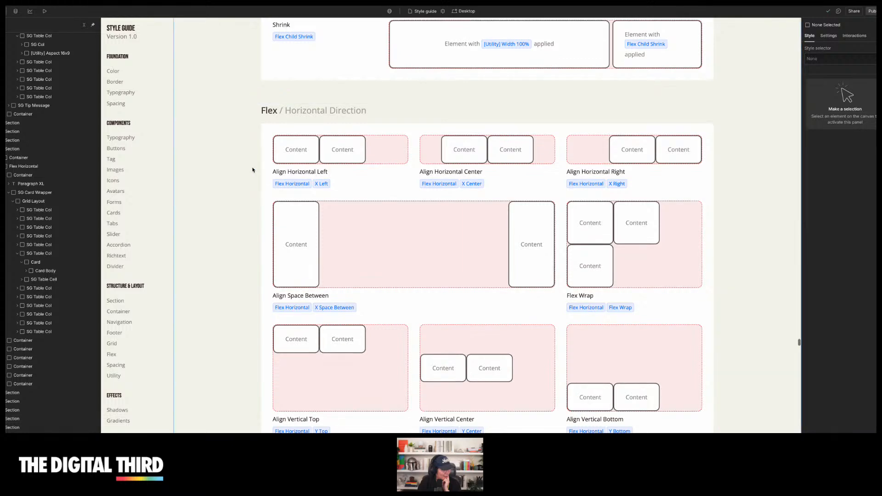
scroll(253, 169, down, 7)
scroll(252, 169, down, 14)
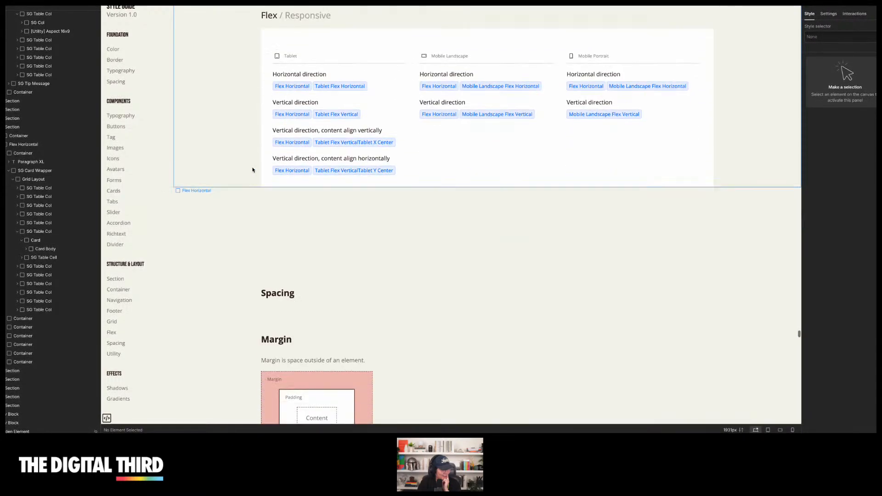
scroll(239, 162, down, 2)
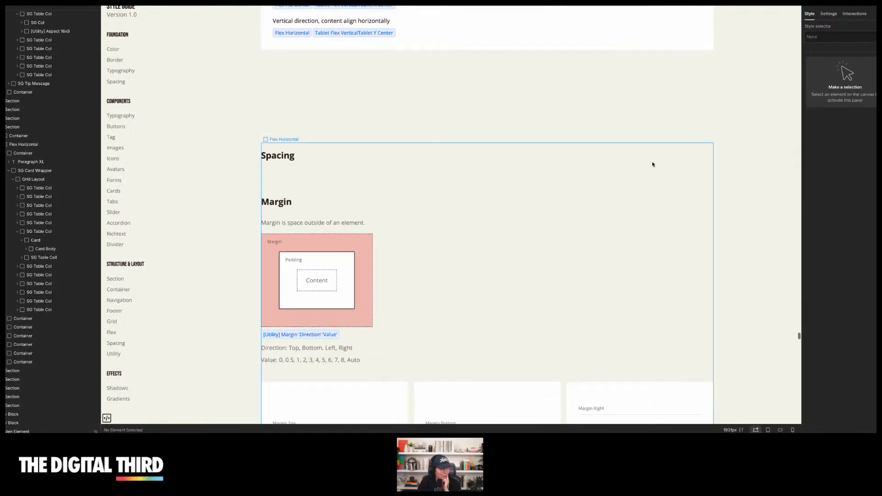
scroll(749, 174, down, 4)
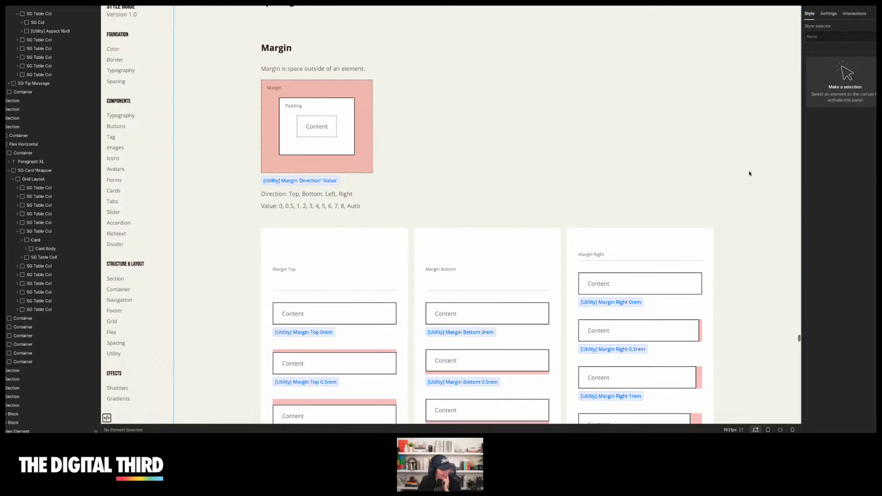
Scroll through the margin and padding sections of the style guide
scroll(738, 178, down, 4)
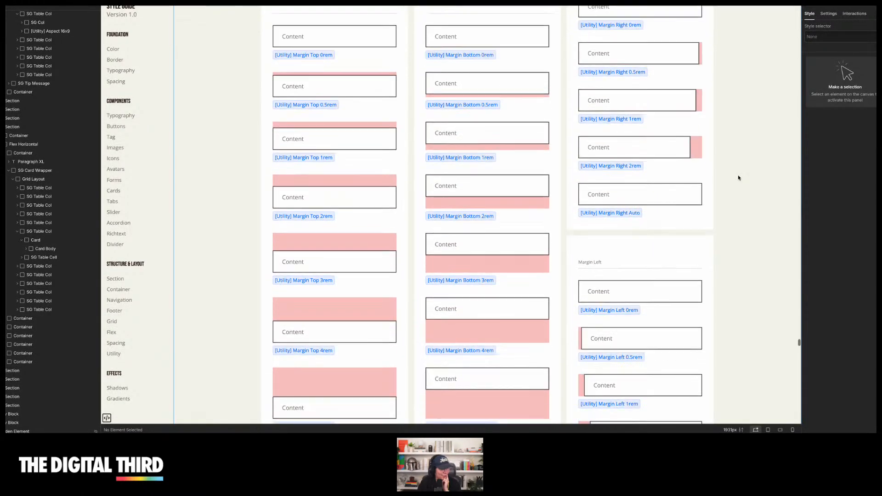
scroll(738, 178, down, 5)
scroll(738, 178, down, 12)
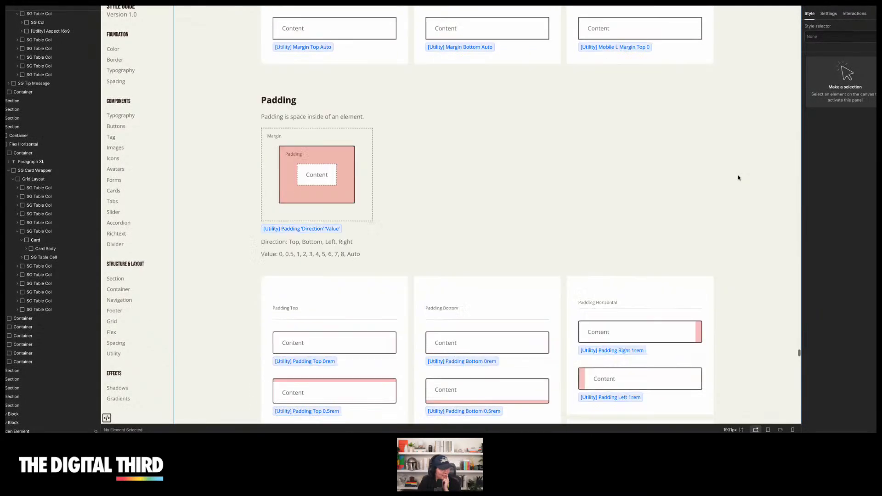
scroll(738, 178, down, 3)
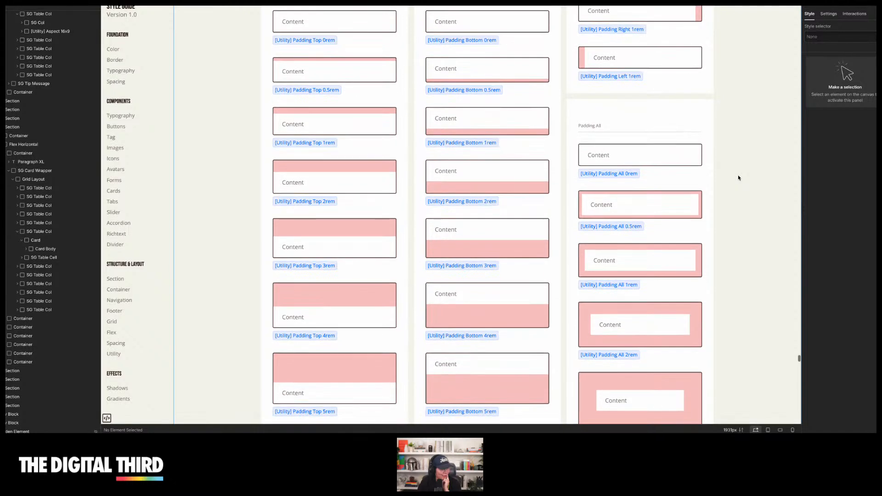
scroll(738, 178, down, 10)
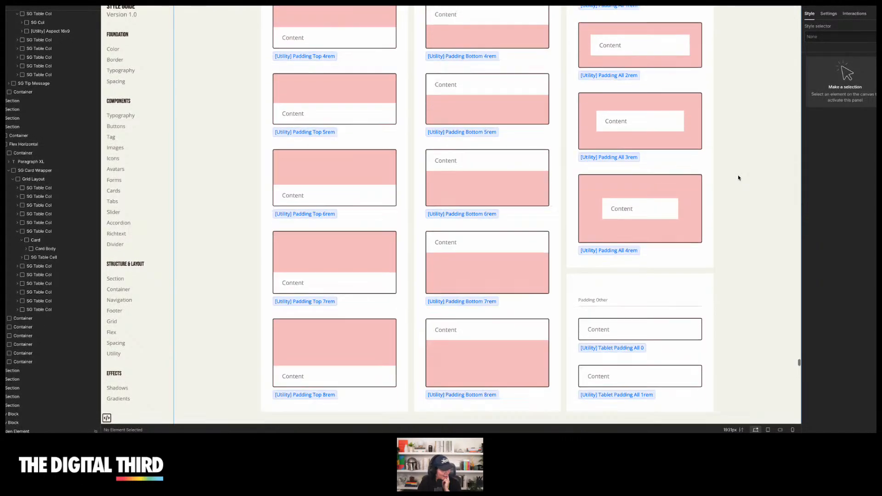
scroll(738, 178, down, 2)
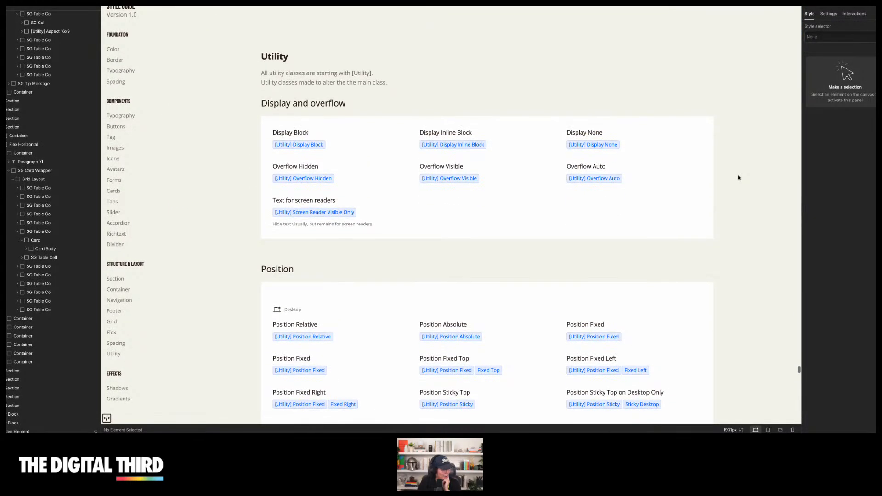
Scroll through the utility, transform, width, height, border radius, mask, overlay, shadow and gradient sections of the style guide
scroll(738, 178, down, 8)
scroll(738, 177, down, 4)
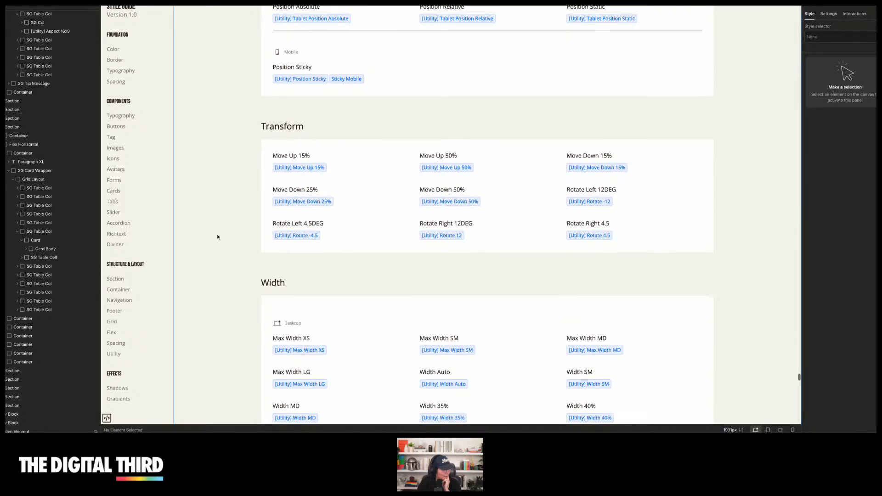
scroll(123, 259, down, 15)
scroll(241, 241, down, 1)
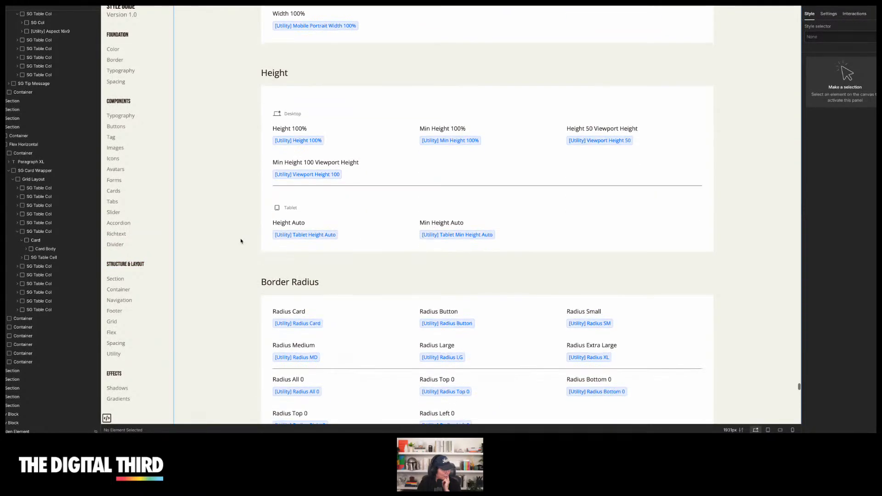
scroll(241, 242, down, 20)
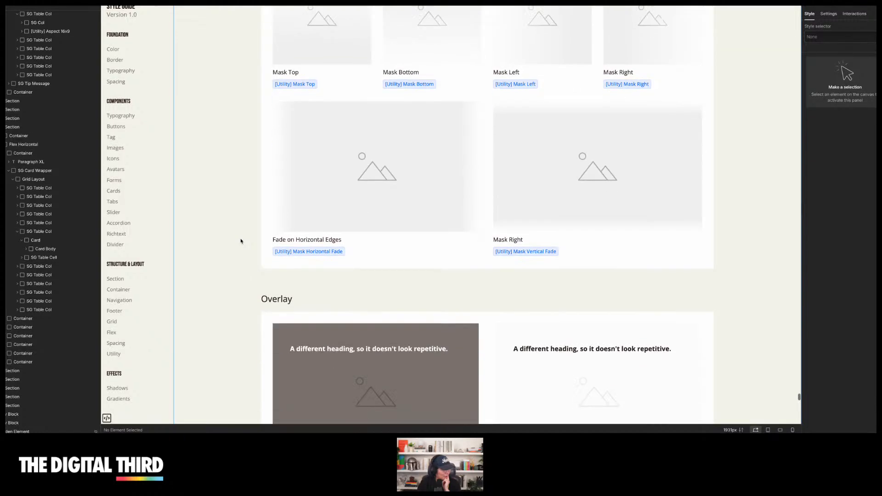
scroll(240, 241, up, 6)
scroll(232, 216, down, 6)
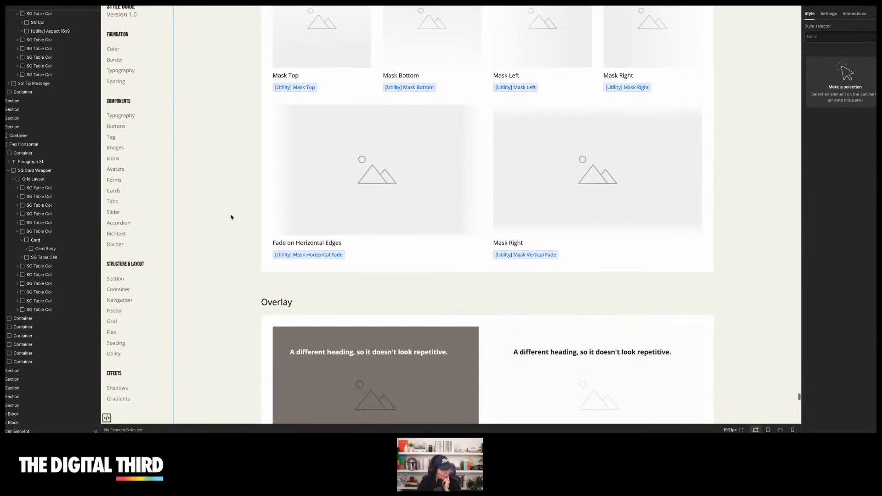
scroll(231, 217, down, 20)
scroll(231, 217, down, 11)
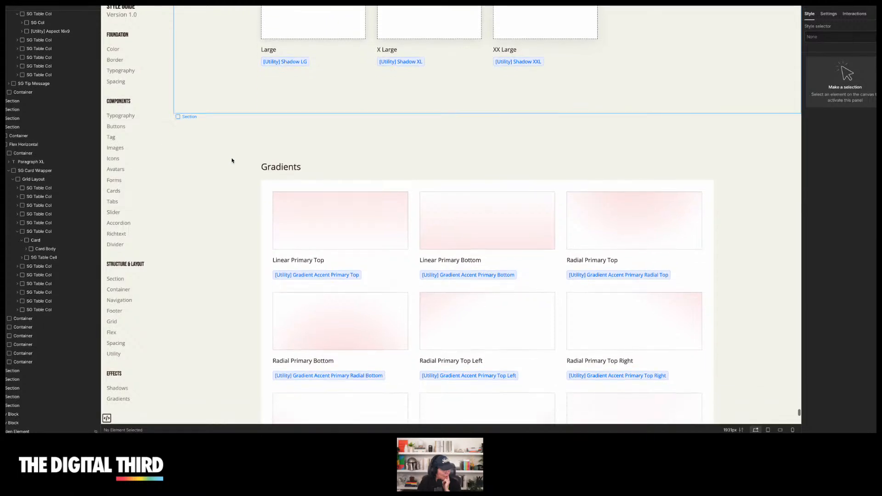
scroll(232, 160, down, 19)
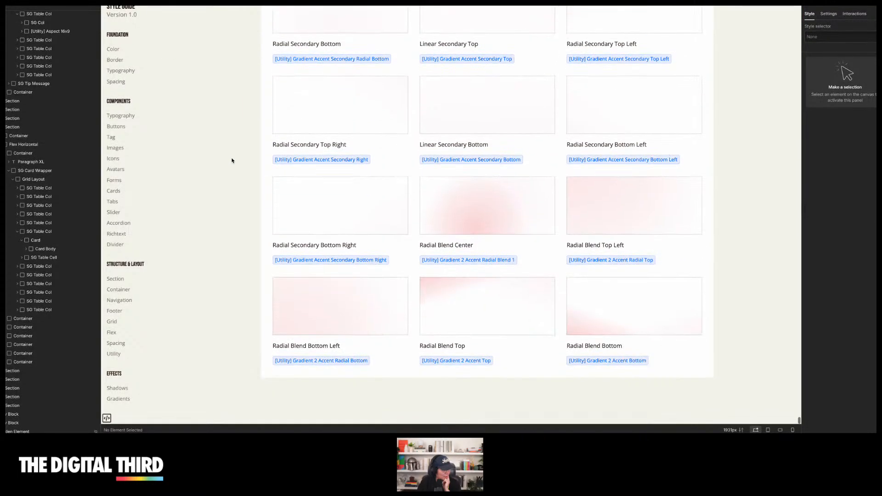
scroll(115, 94, up, 7)
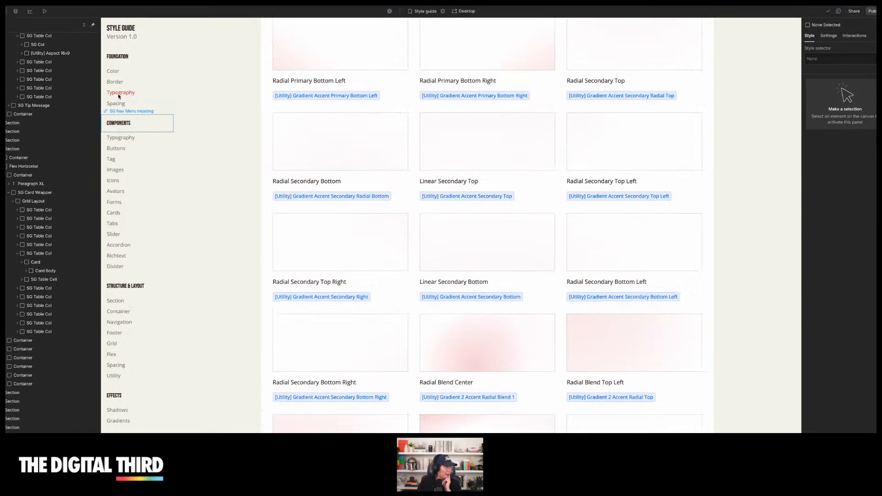
Return from preview and open the Home page from the pages list
click(46, 14)
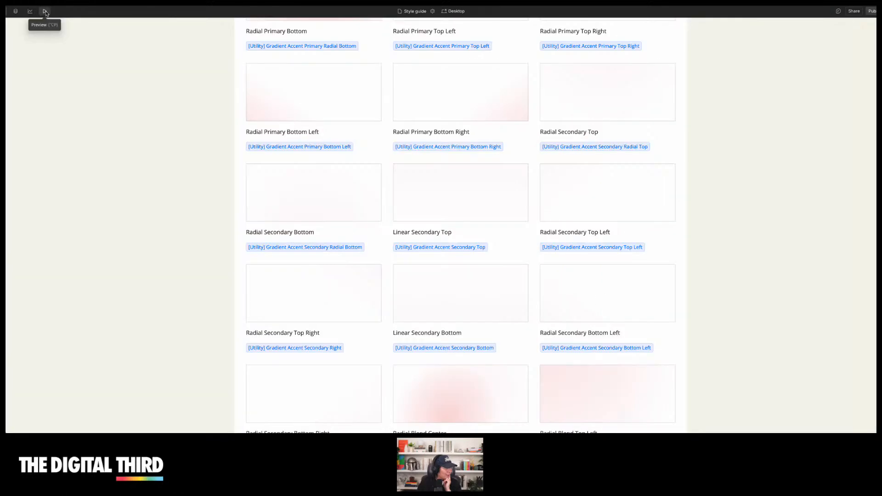
click(46, 15)
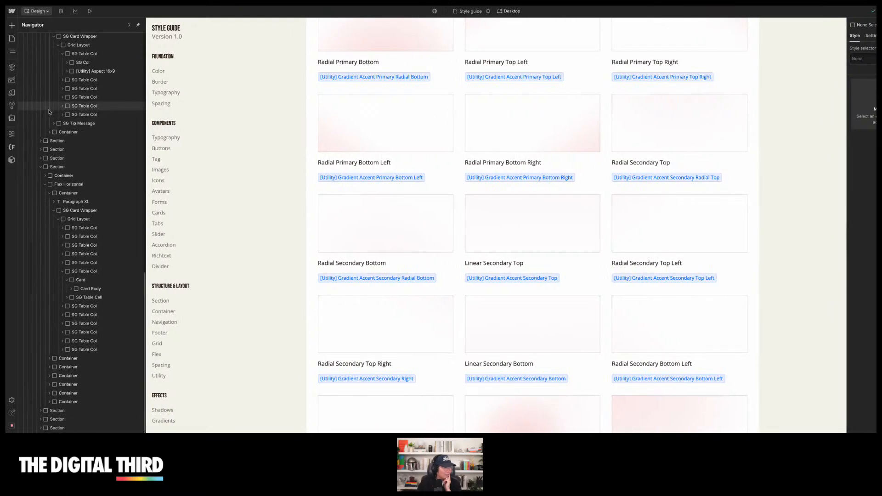
scroll(46, 87, up, 1)
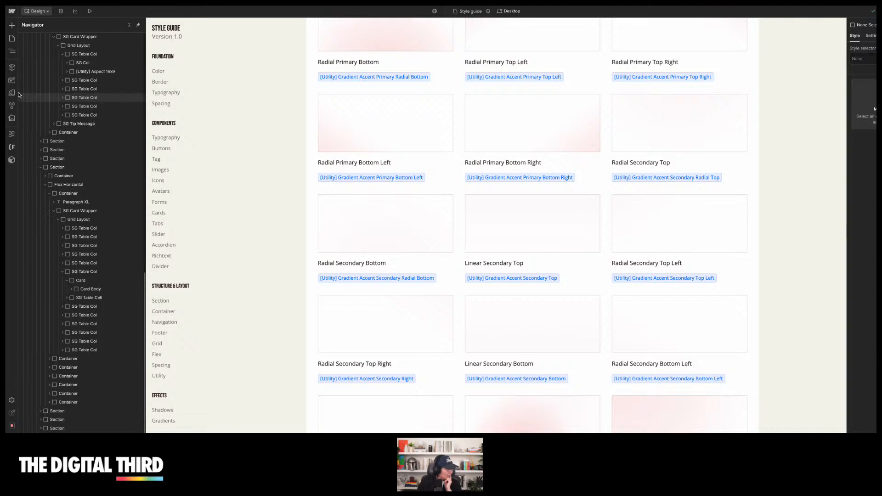
click(12, 38)
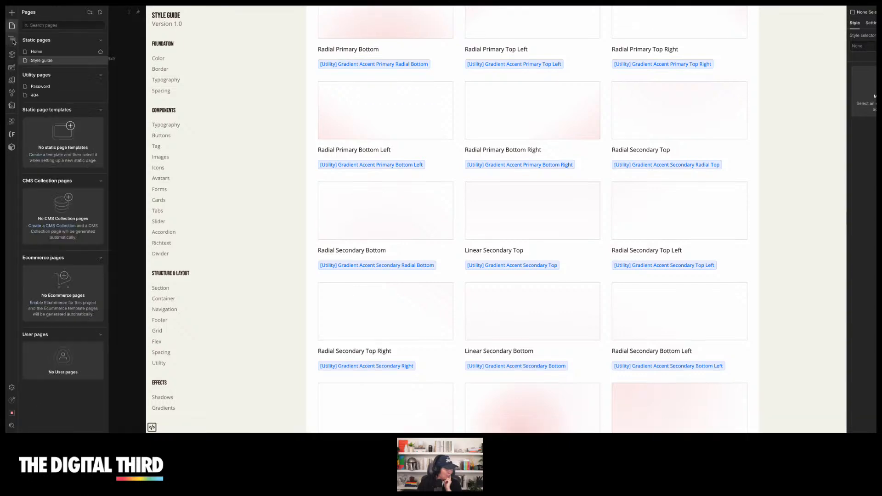
click(48, 53)
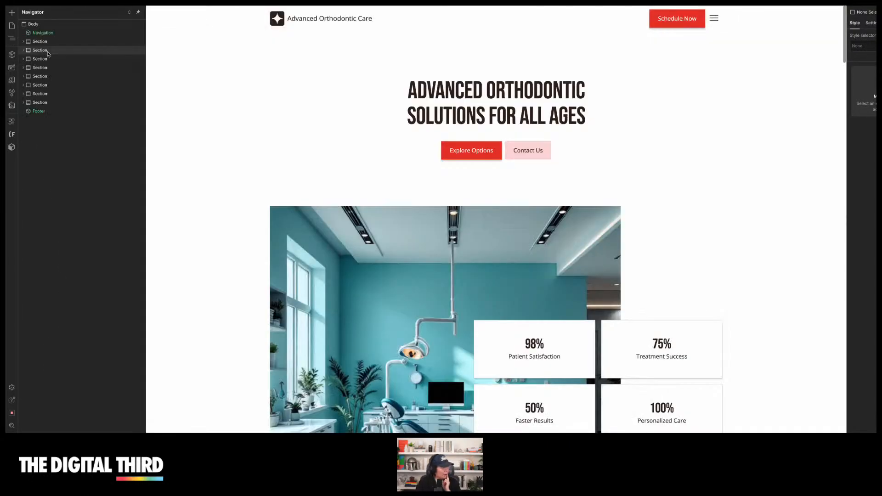
Generate a new About page with AI
click(12, 27)
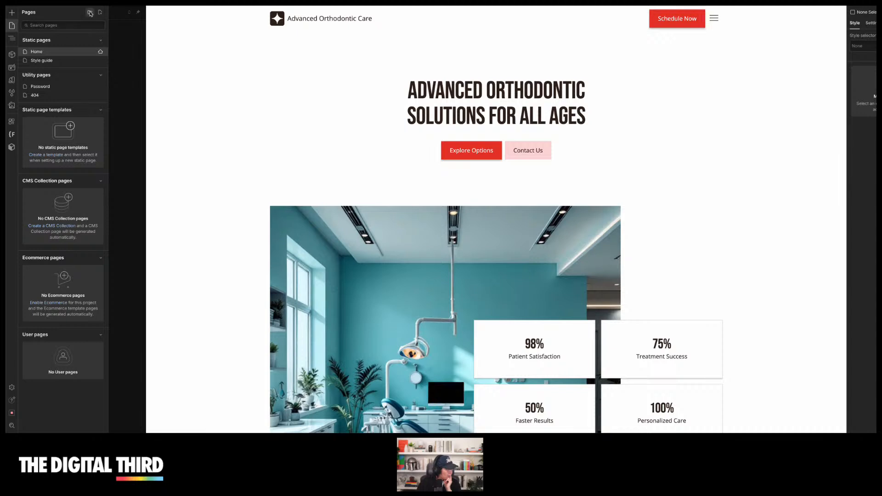
click(100, 12)
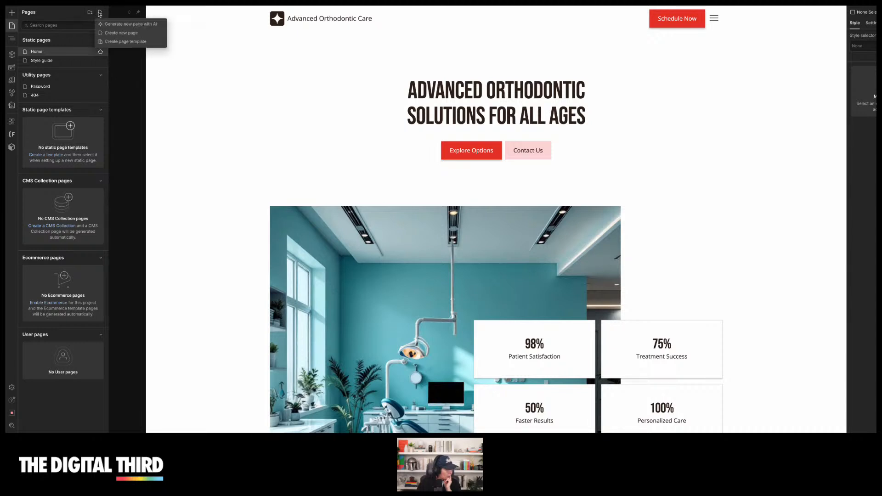
click(132, 25)
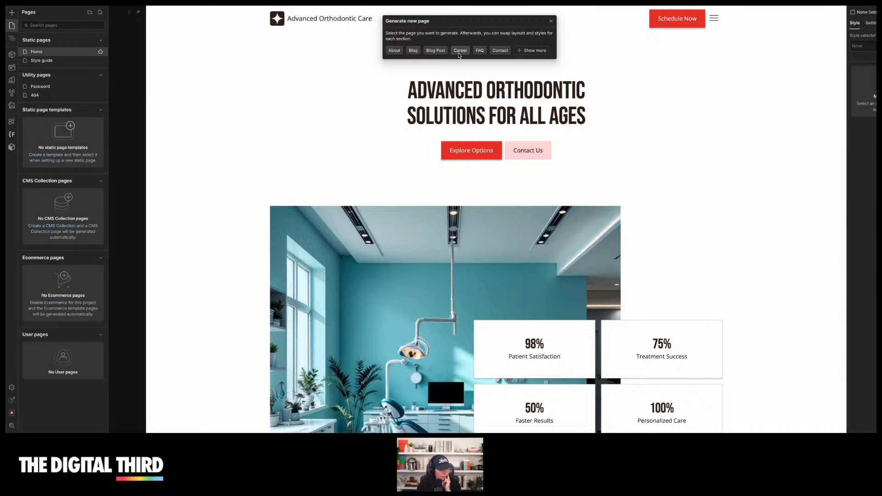
click(394, 50)
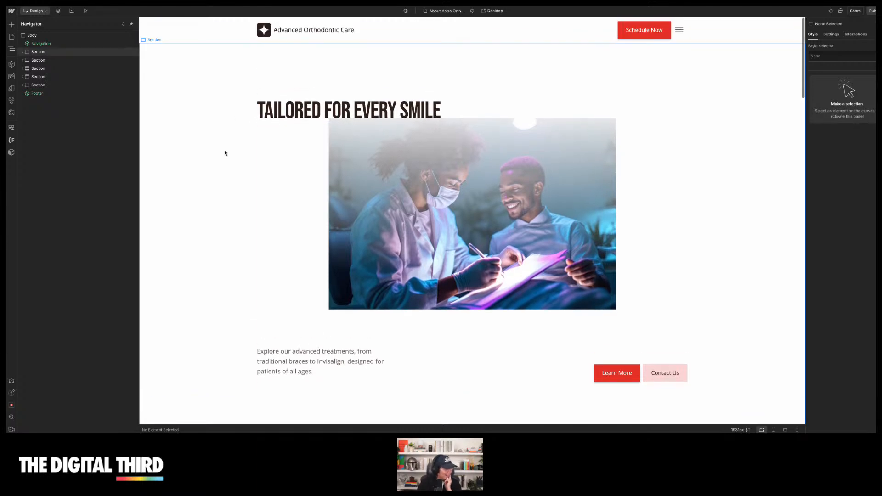
Preview the generated About page and scroll through its sections, then leave preview
key(super+shift+p)
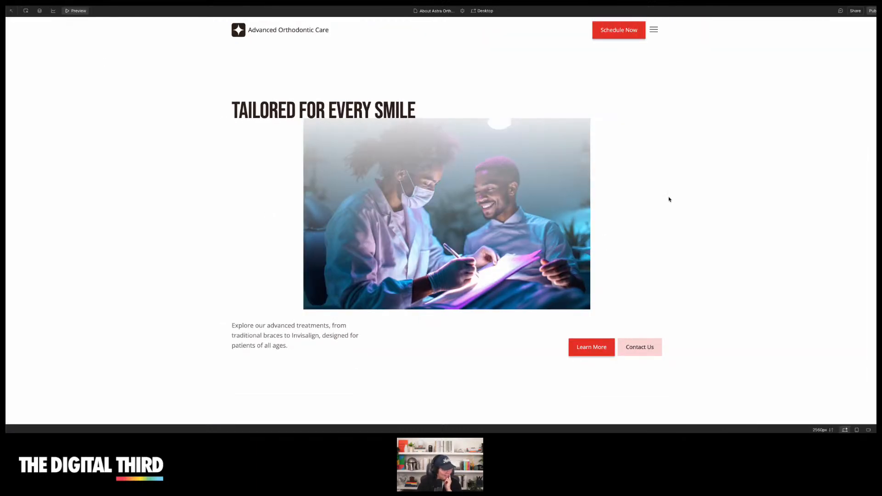
scroll(649, 161, down, 5)
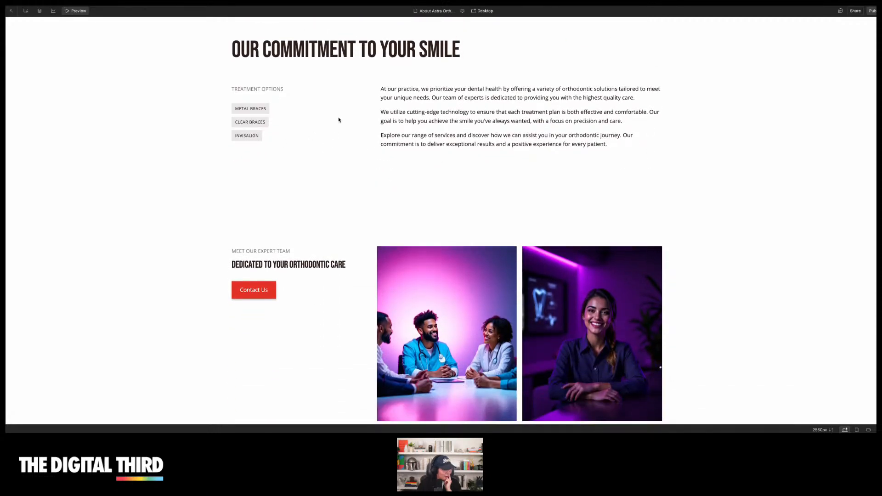
scroll(339, 119, down, 4)
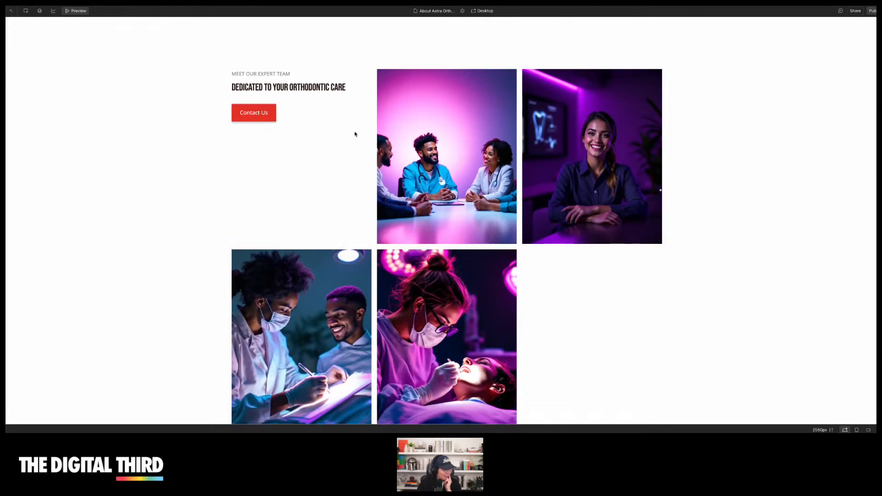
scroll(352, 134, down, 2)
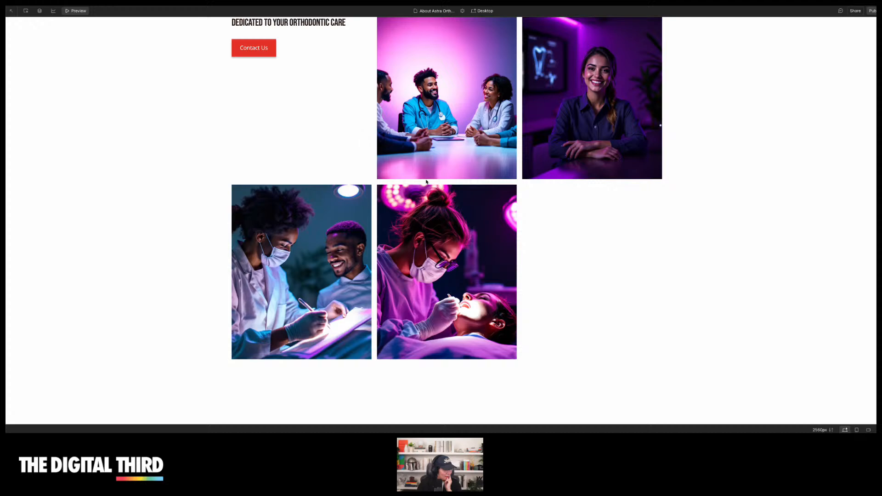
scroll(504, 217, down, 10)
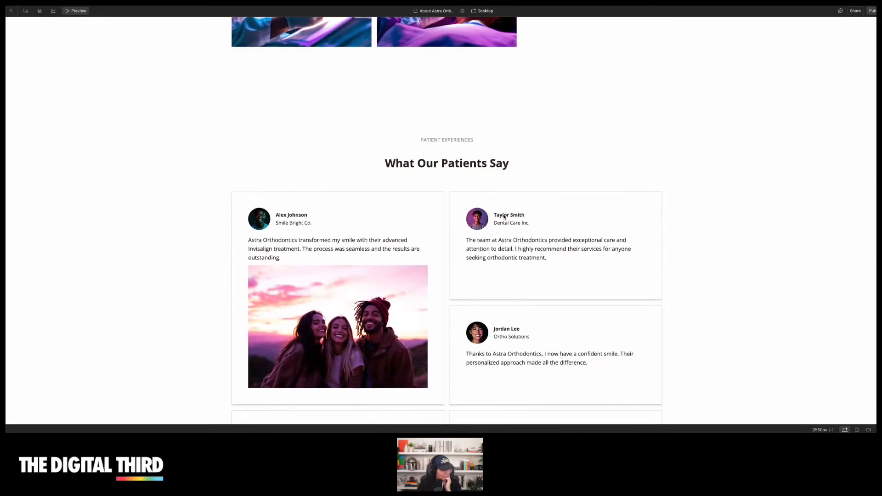
scroll(504, 217, down, 3)
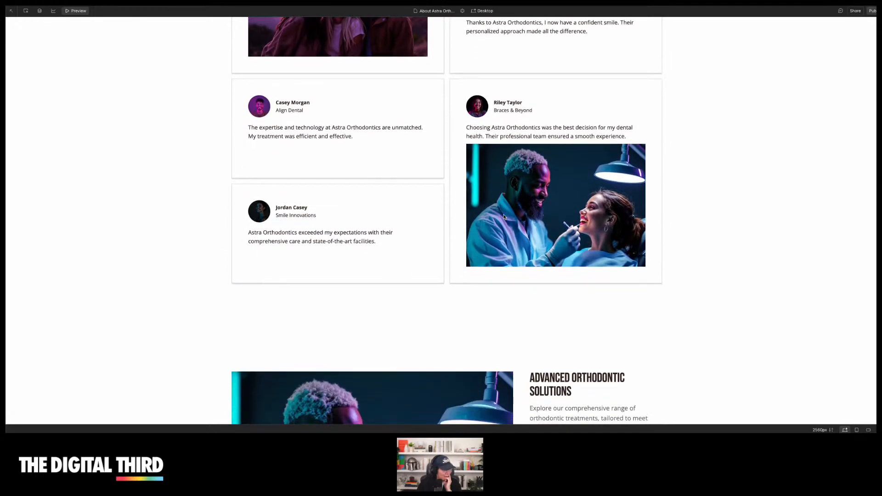
scroll(503, 215, up, 3)
scroll(504, 214, up, 3)
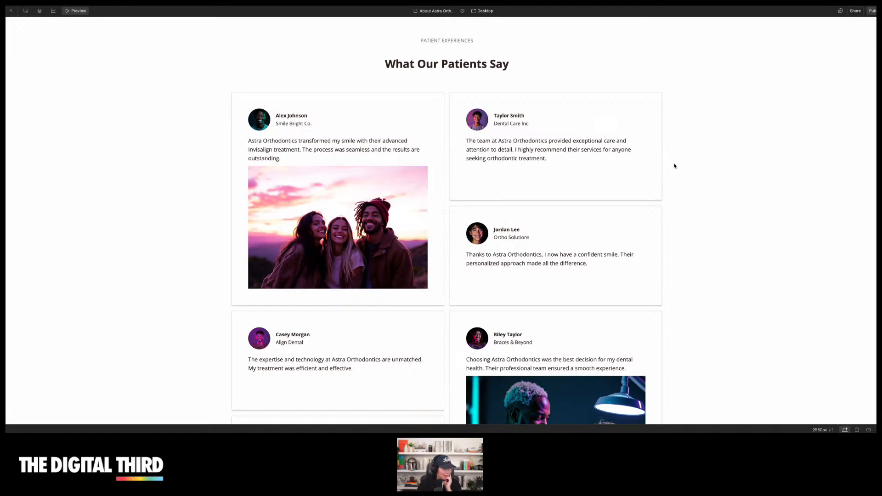
scroll(675, 166, down, 1)
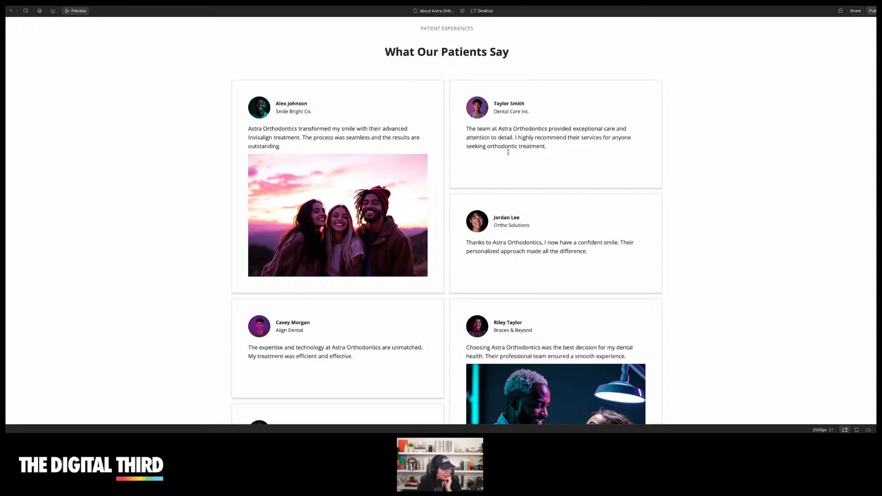
scroll(488, 186, down, 10)
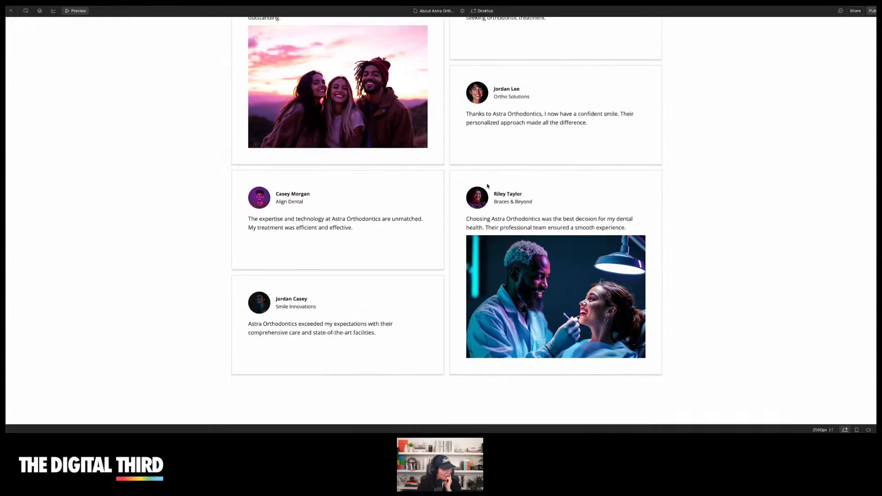
scroll(487, 186, down, 5)
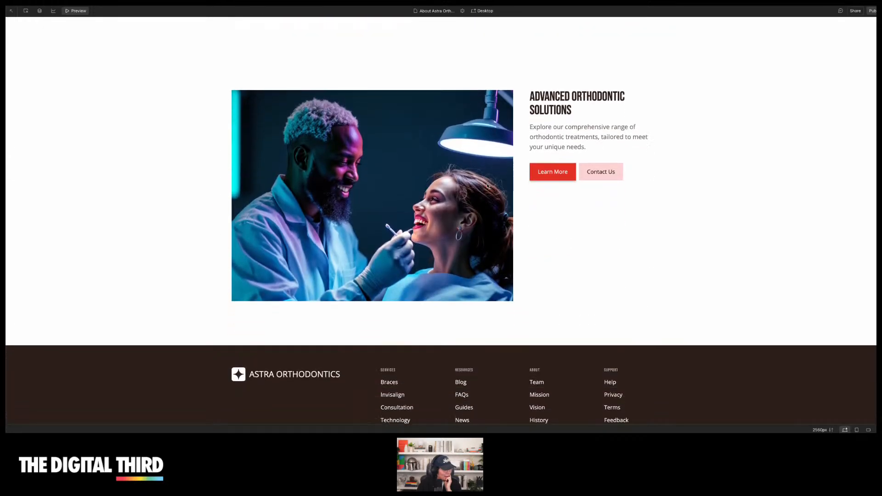
scroll(441, 270, up, 20)
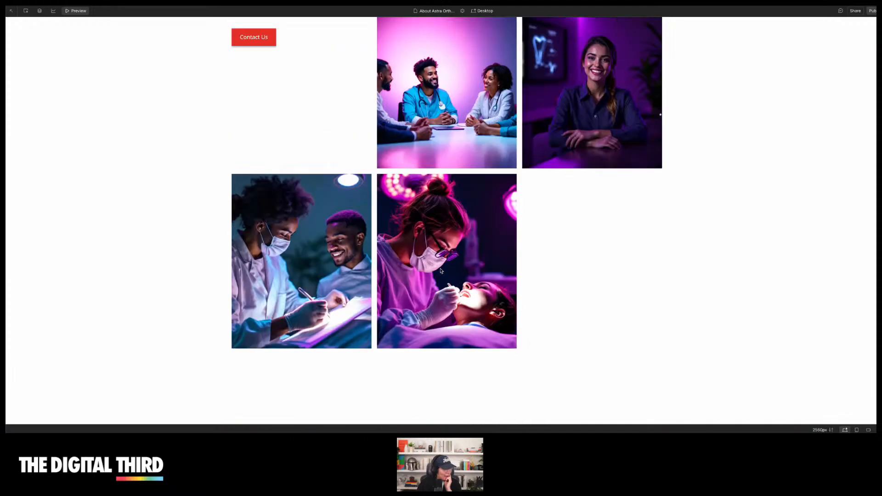
click(76, 10)
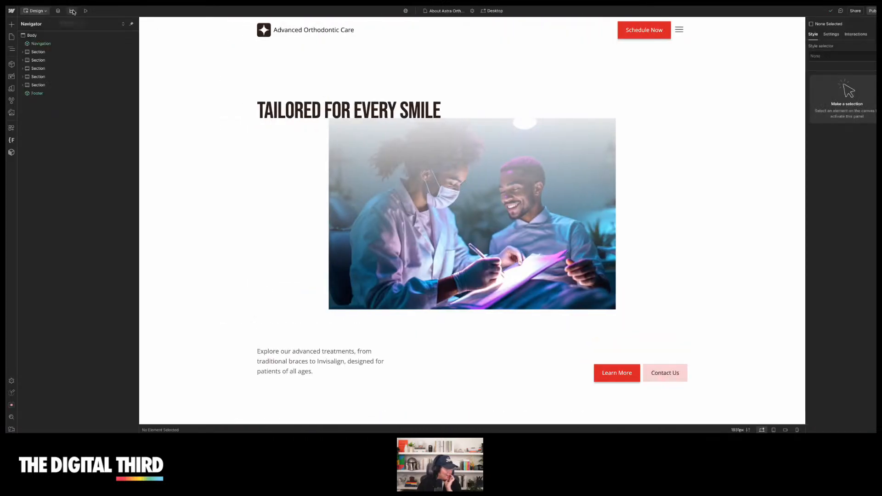
Switch the theme's image pack to Bright white
click(12, 78)
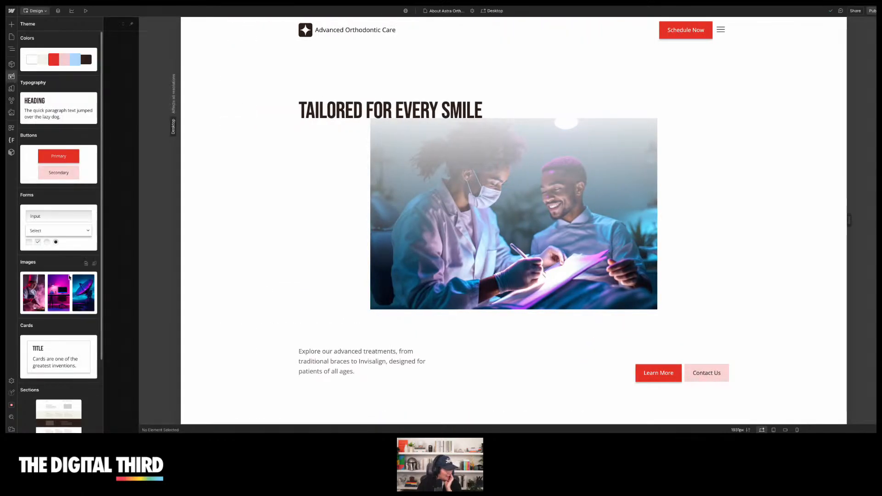
click(66, 290)
scroll(68, 306, down, 5)
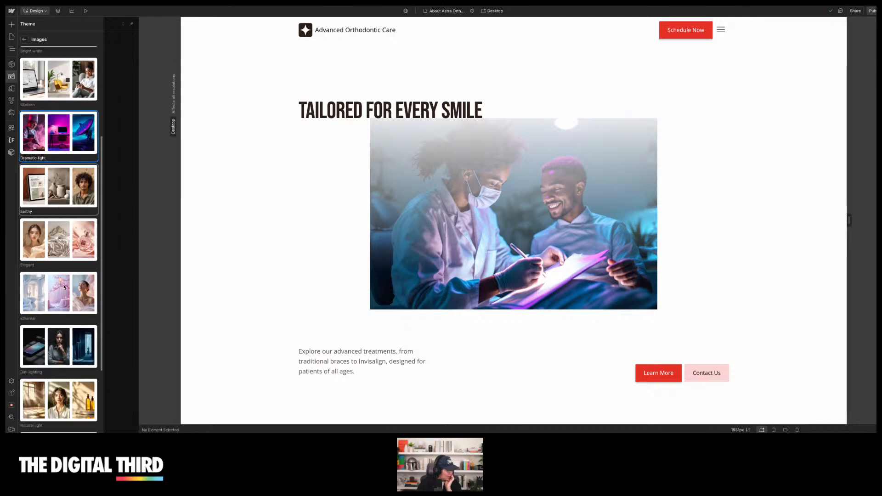
scroll(64, 287, up, 6)
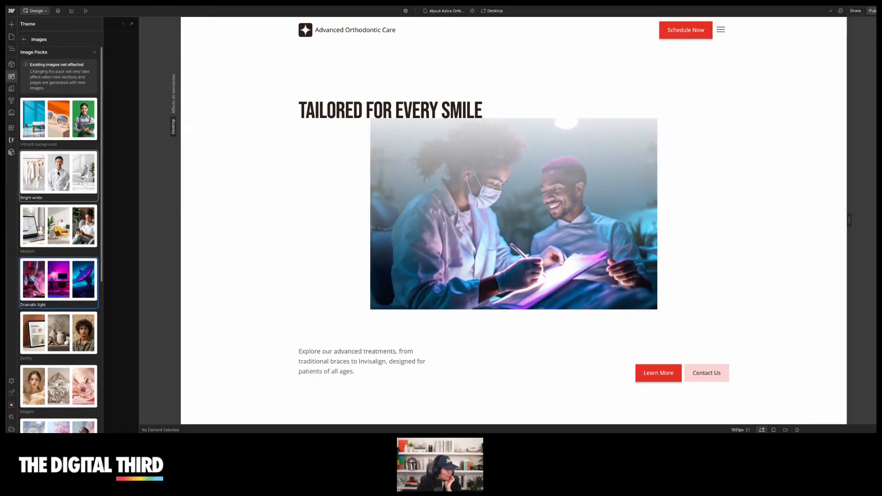
click(58, 174)
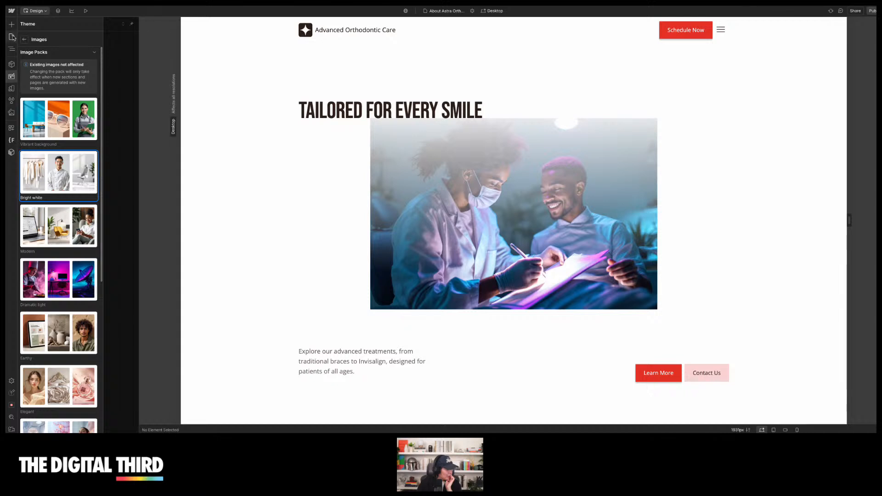
click(25, 41)
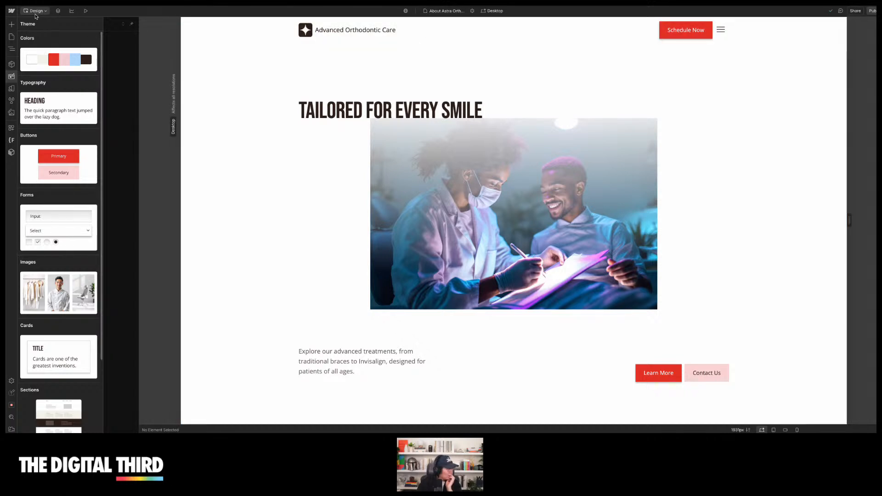
Inspect the hero cover image's element structure in the navigator
click(11, 75)
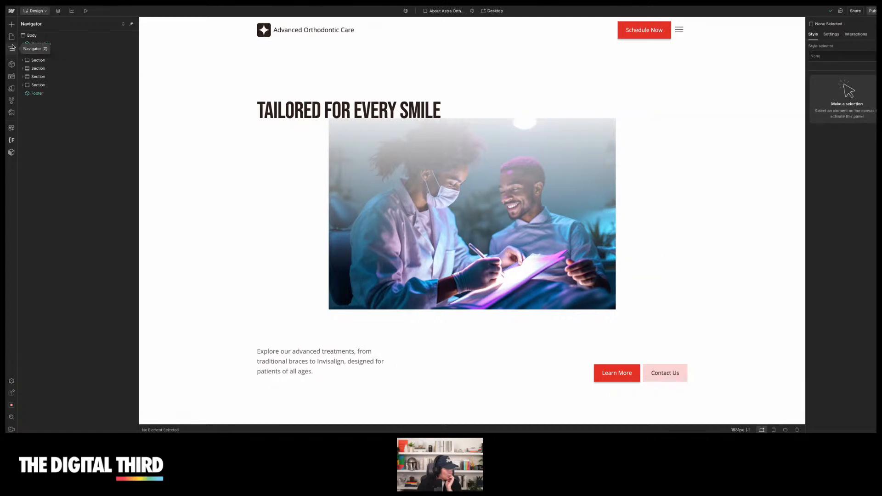
click(46, 52)
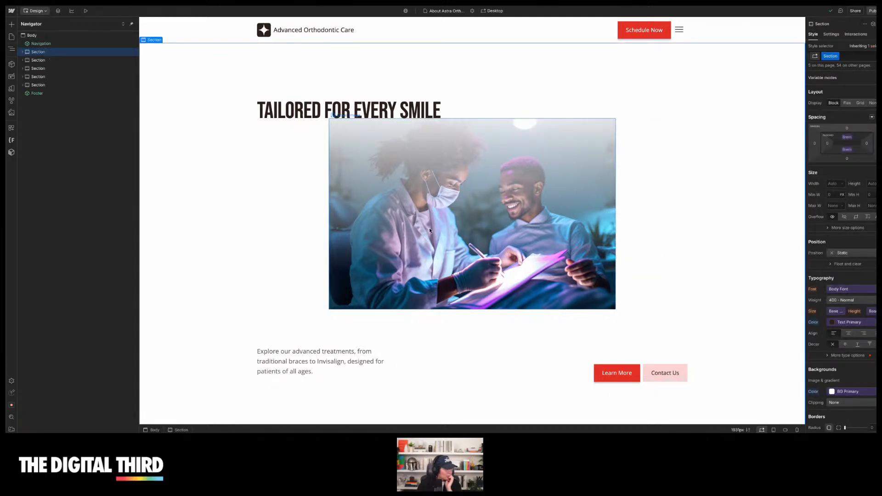
right_click(469, 158)
mouse_move(493, 263)
mouse_move(491, 295)
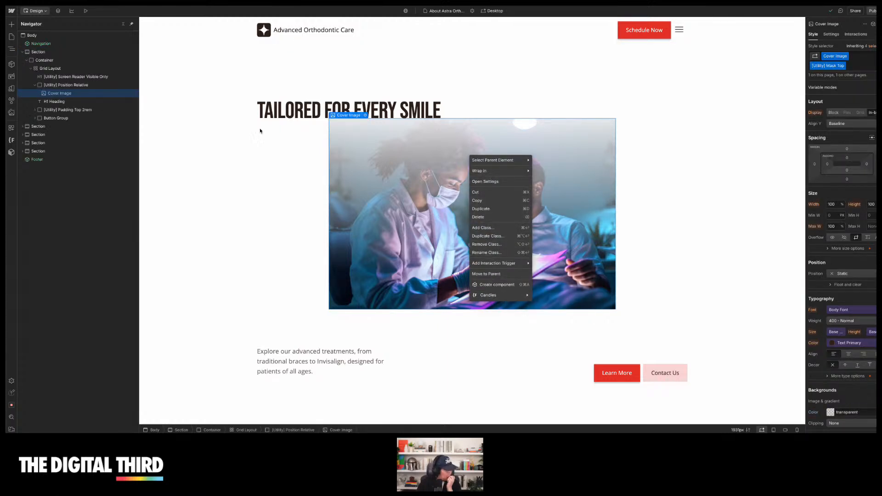
click(218, 141)
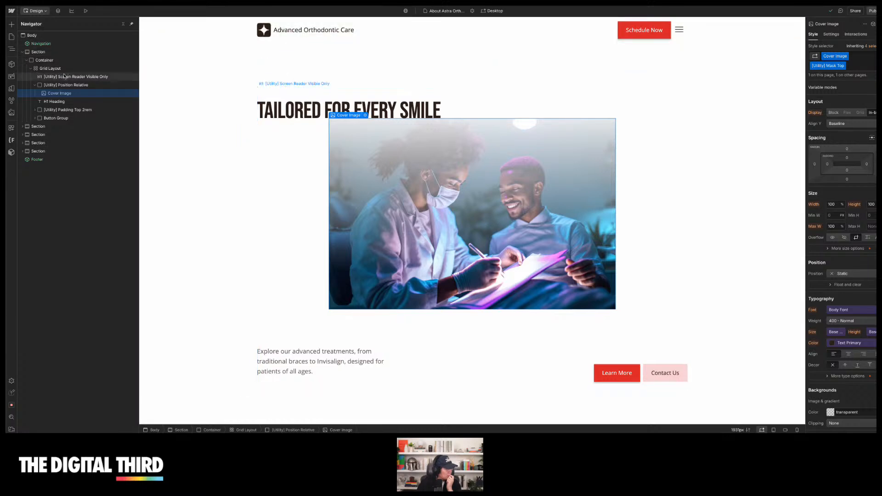
Open the theme's design system variables, then the style guide page, to review the theme settings
click(11, 77)
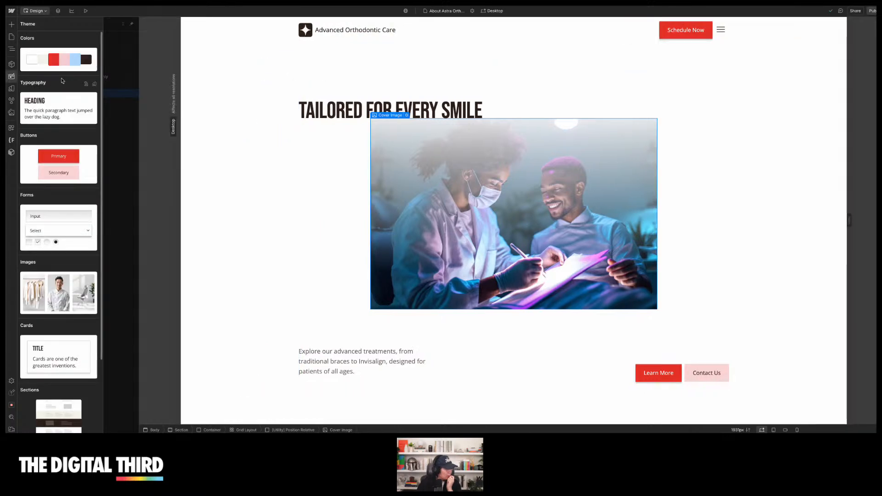
scroll(62, 80, down, 4)
scroll(62, 80, down, 1)
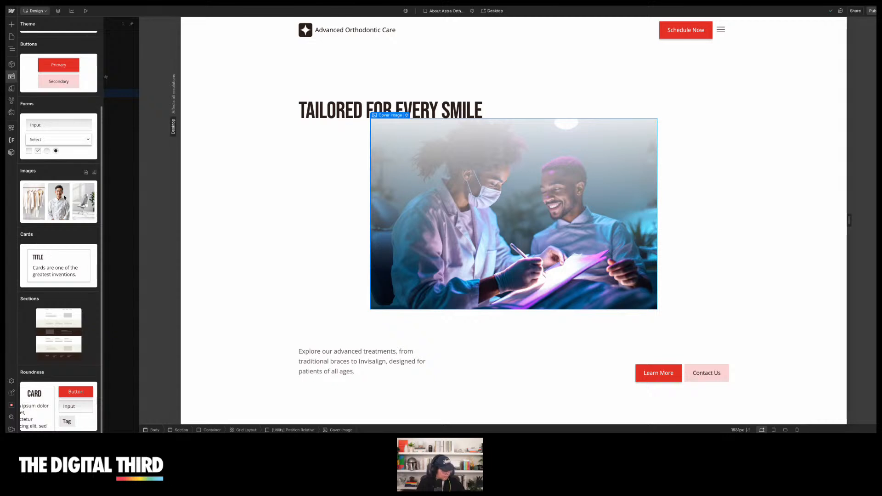
click(94, 173)
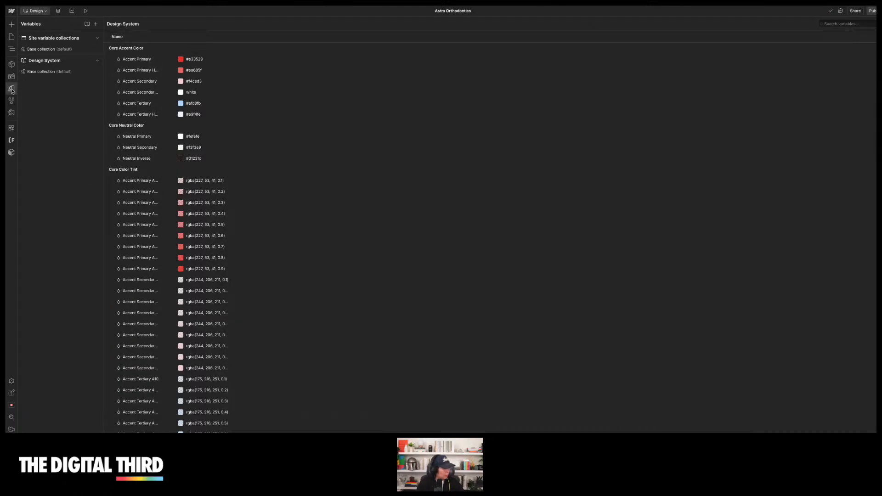
click(12, 76)
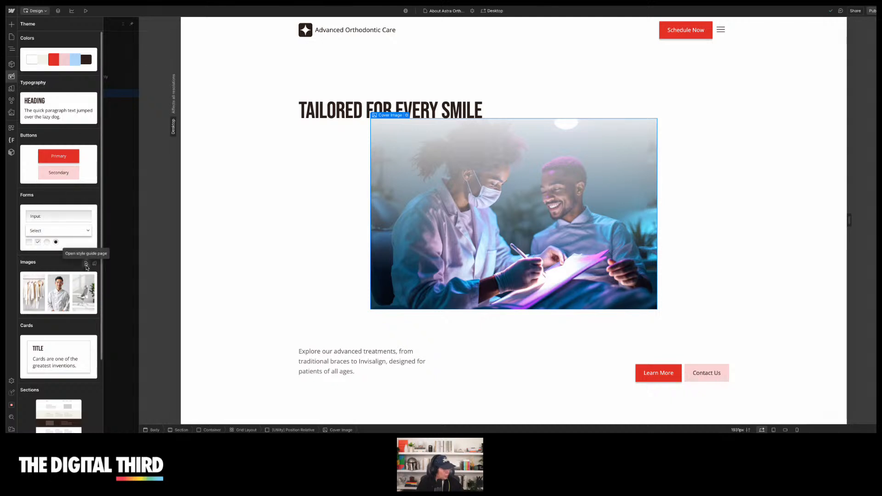
click(86, 266)
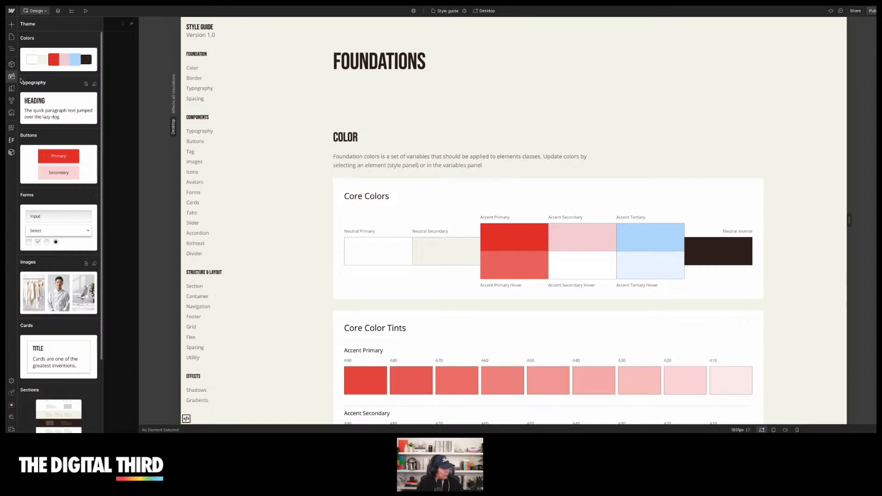
Open the About Astra Orthodontics page and scroll through its images and testimonials
click(11, 36)
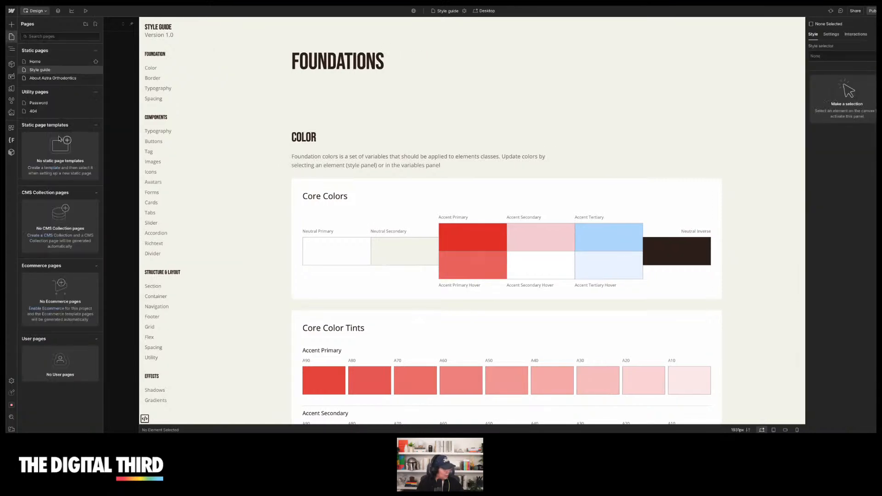
click(57, 80)
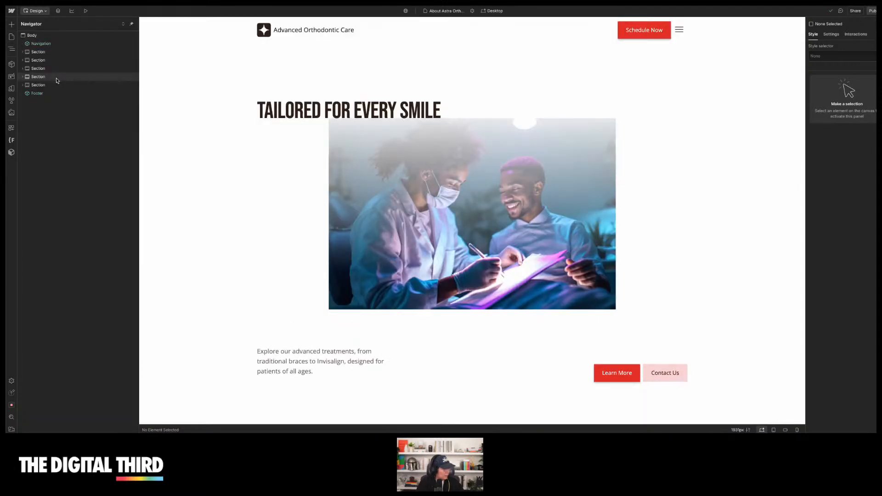
scroll(231, 180, down, 5)
scroll(231, 181, down, 15)
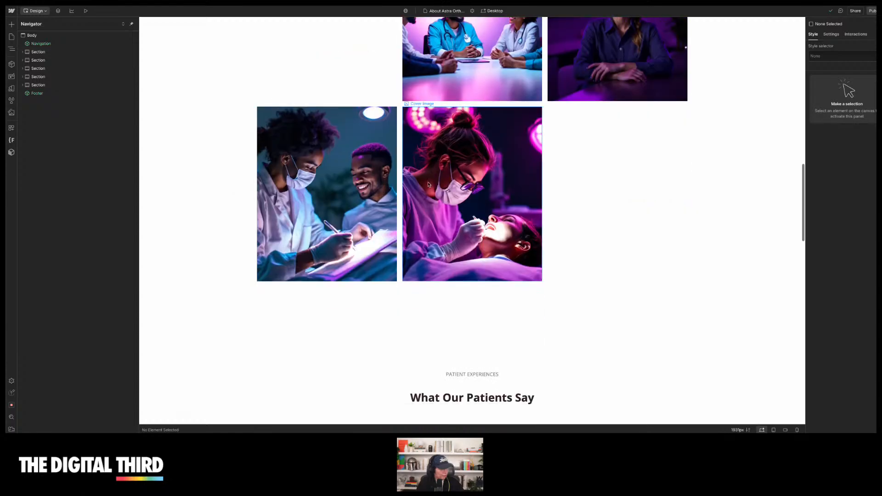
scroll(201, 197, down, 6)
scroll(202, 197, up, 5)
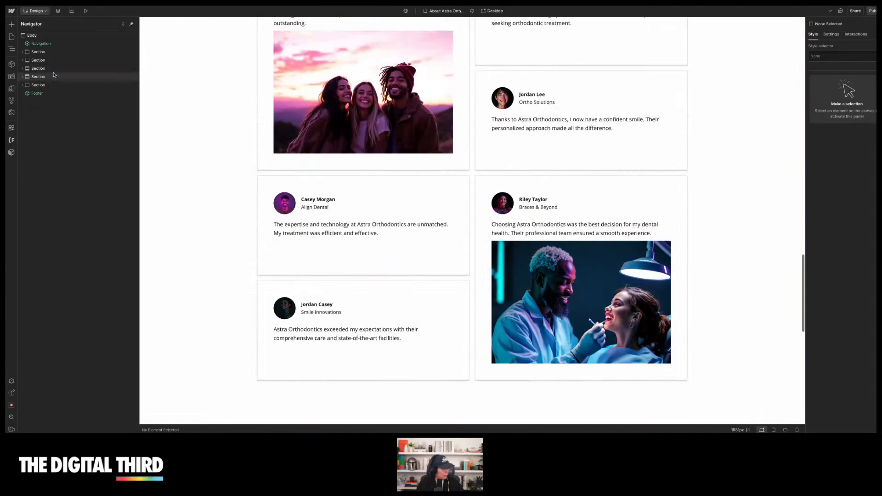
click(12, 77)
scroll(60, 194, down, 2)
scroll(67, 193, up, 2)
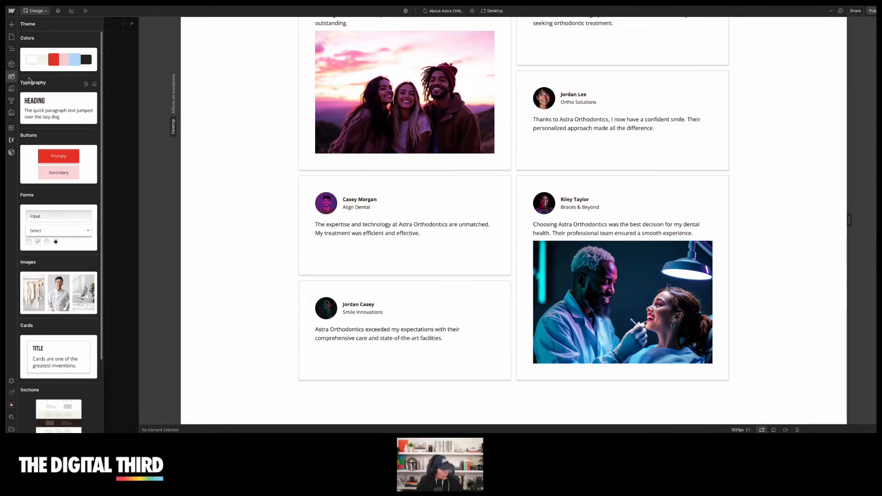
Generate a new Services page with AI
click(12, 37)
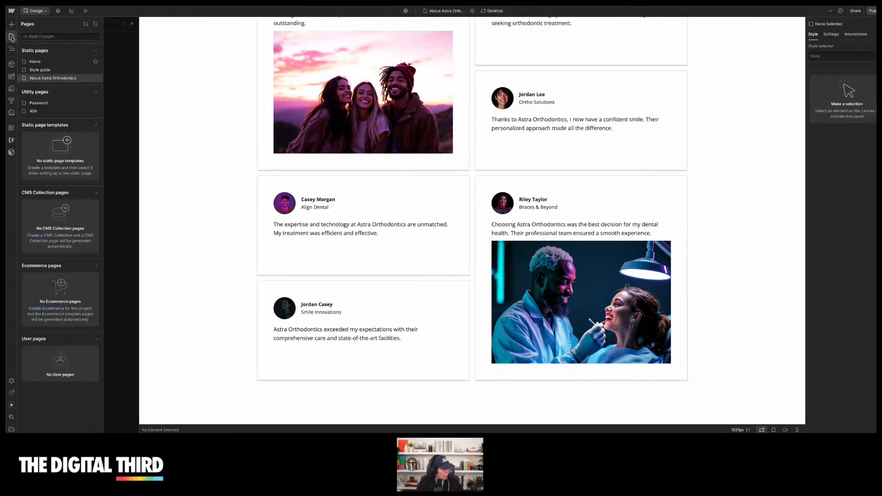
click(95, 24)
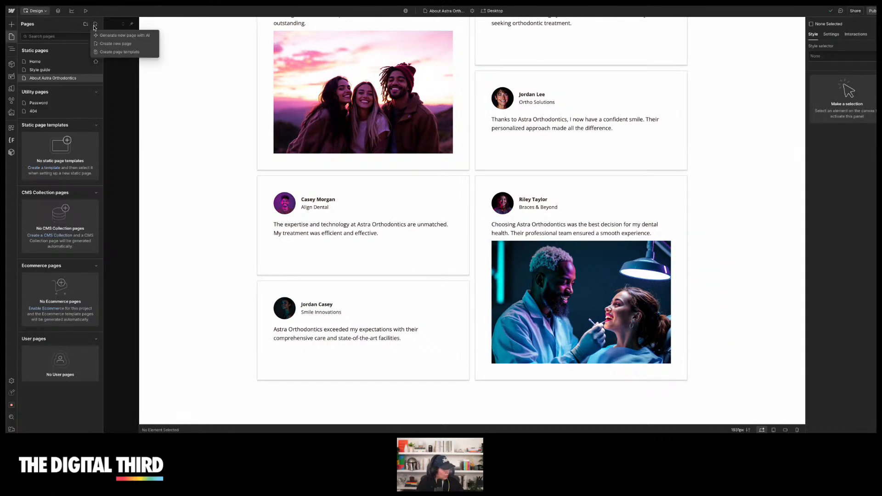
click(114, 37)
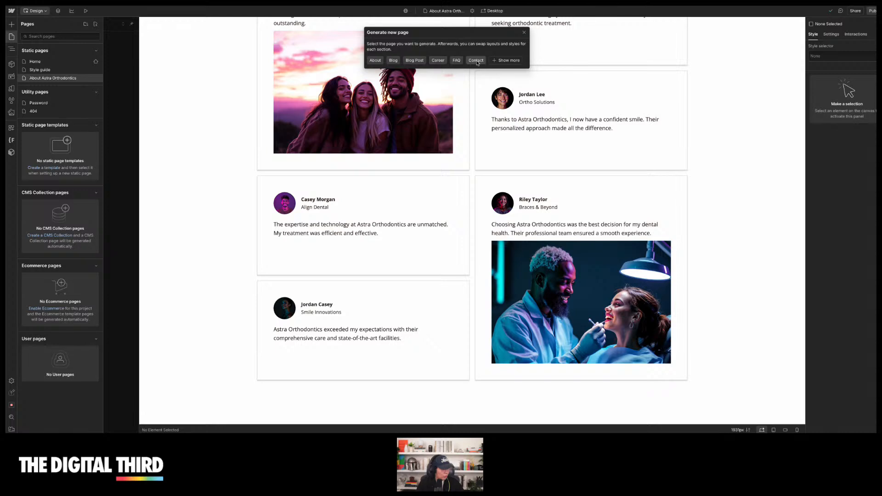
click(512, 62)
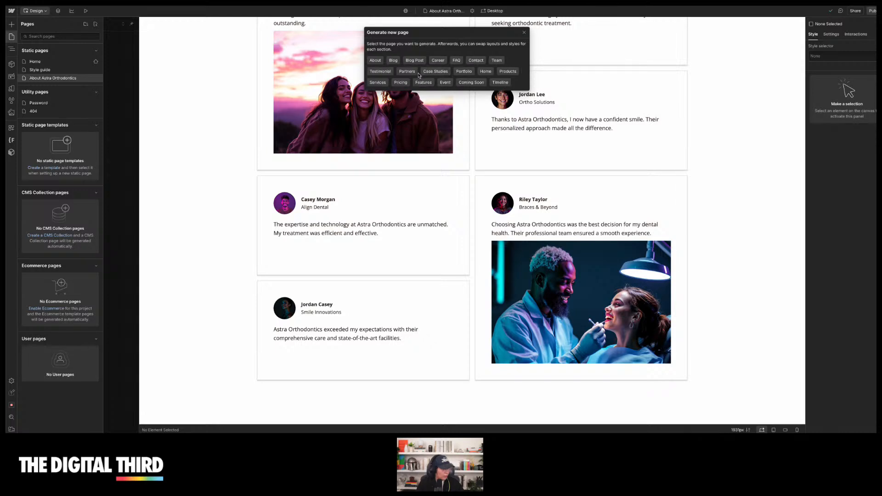
click(381, 85)
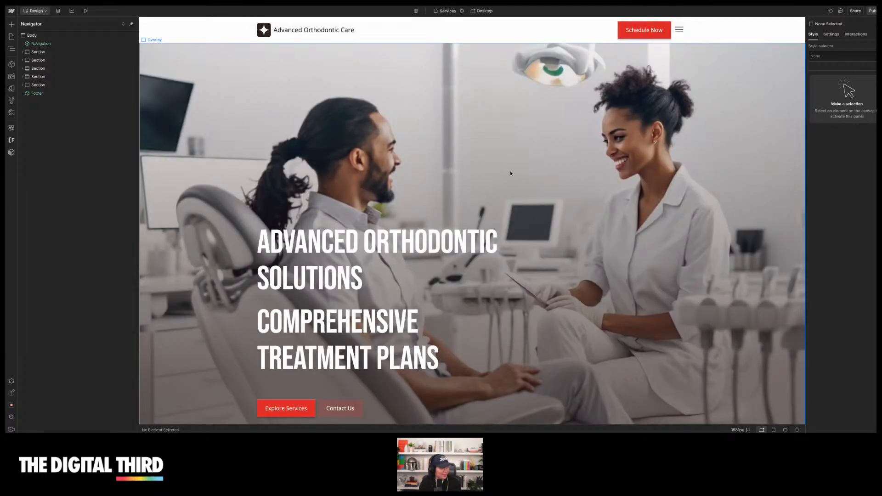
Preview the Services page, switching between the treatment tabs and scrolling through pricing, testimonials and footer
click(86, 11)
scroll(394, 143, down, 8)
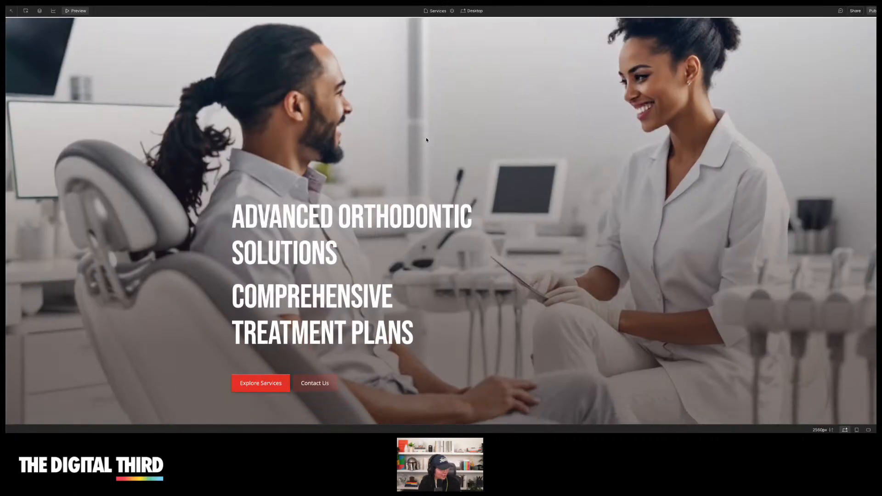
scroll(628, 146, down, 4)
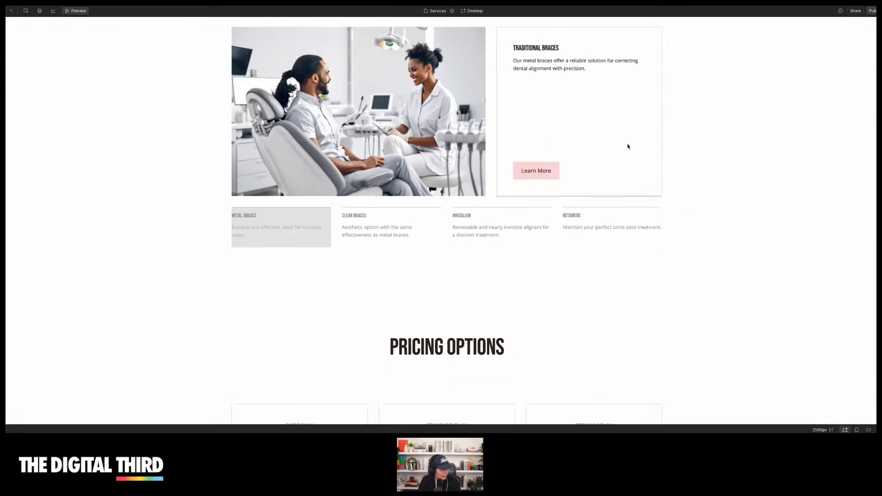
click(397, 194)
scroll(479, 188, up, 3)
click(502, 322)
click(606, 324)
click(423, 338)
click(487, 335)
click(357, 337)
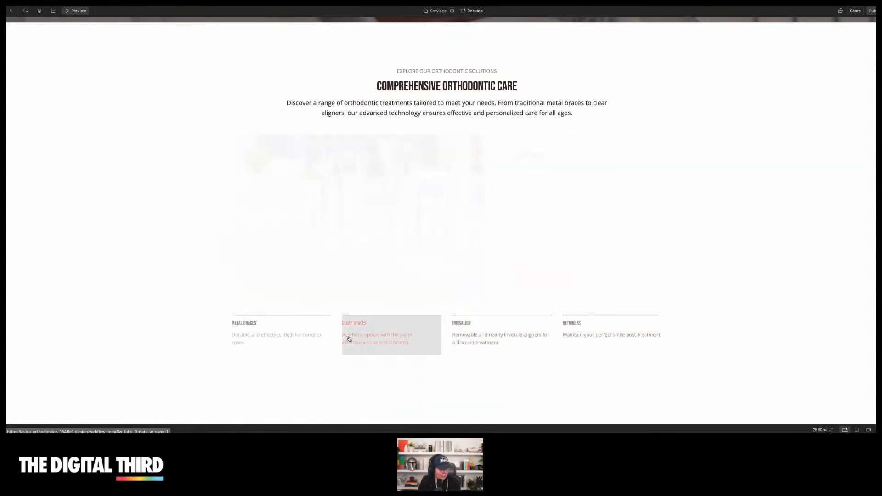
click(274, 336)
scroll(274, 337, up, 5)
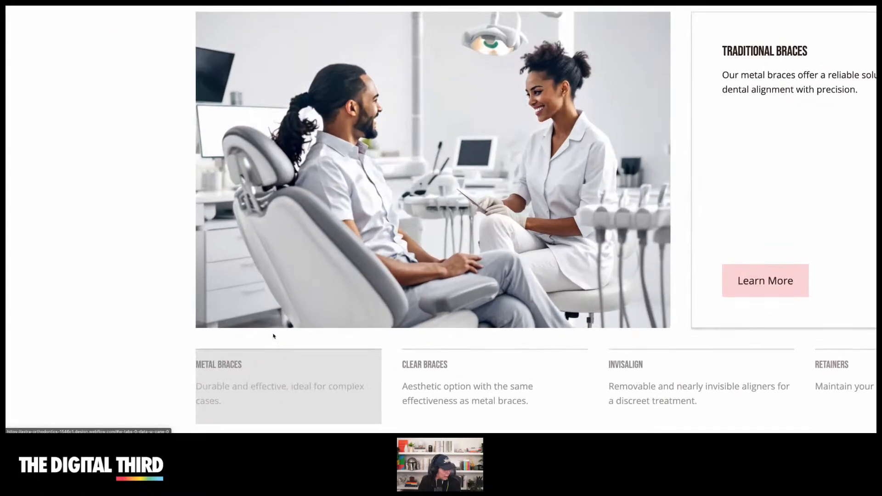
scroll(274, 337, down, 2)
scroll(419, 369, right, 1)
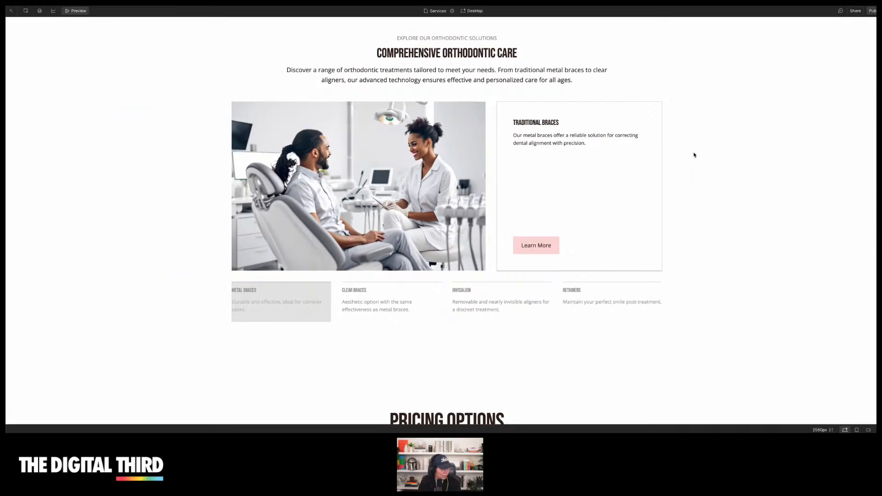
scroll(651, 152, down, 10)
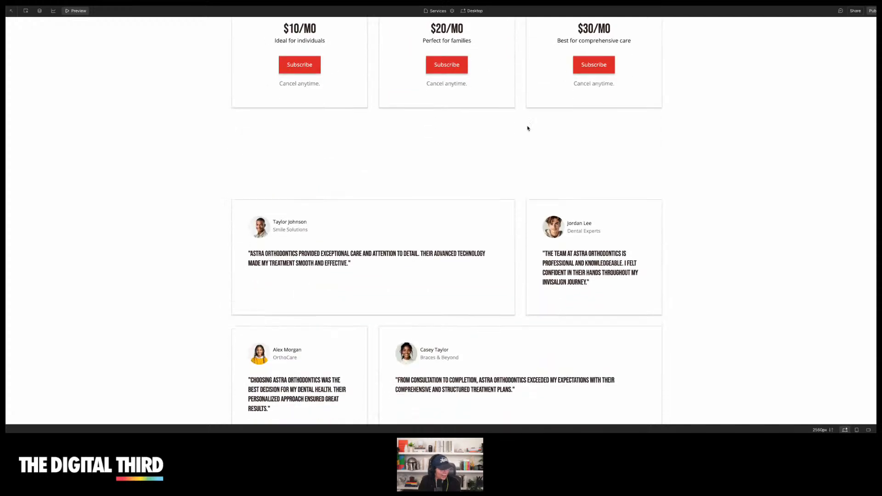
scroll(420, 263, down, 3)
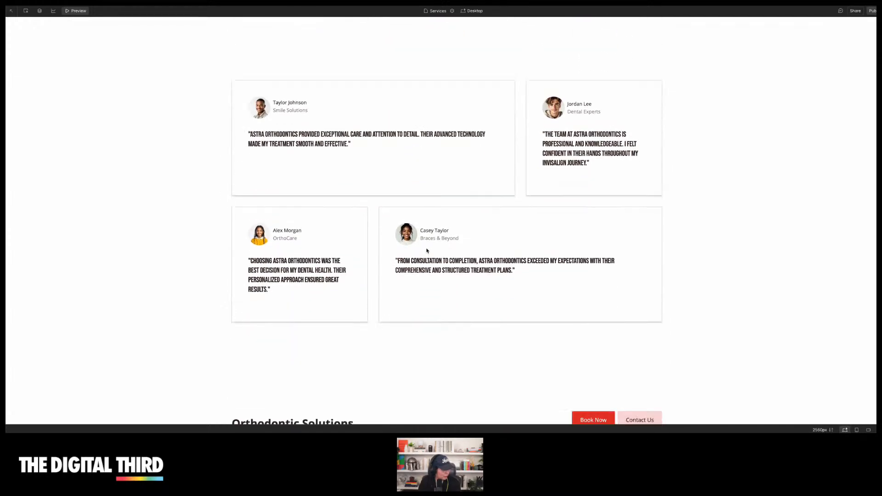
scroll(547, 225, down, 5)
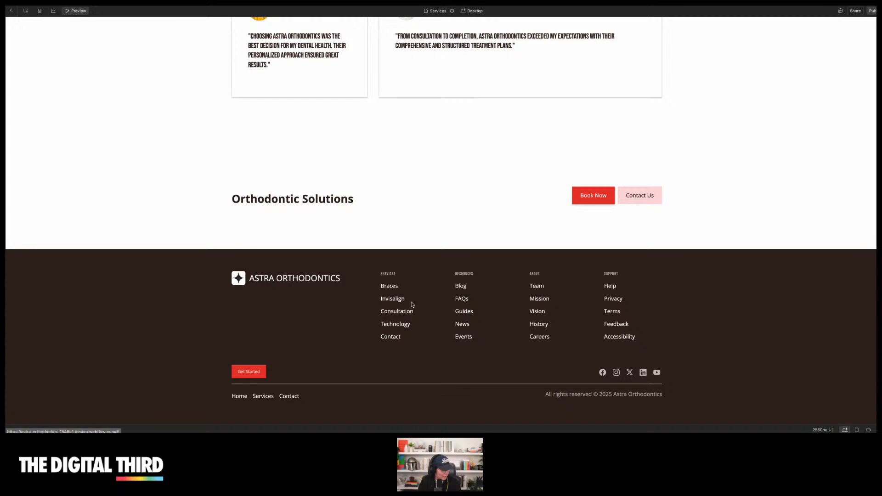
scroll(445, 192, up, 20)
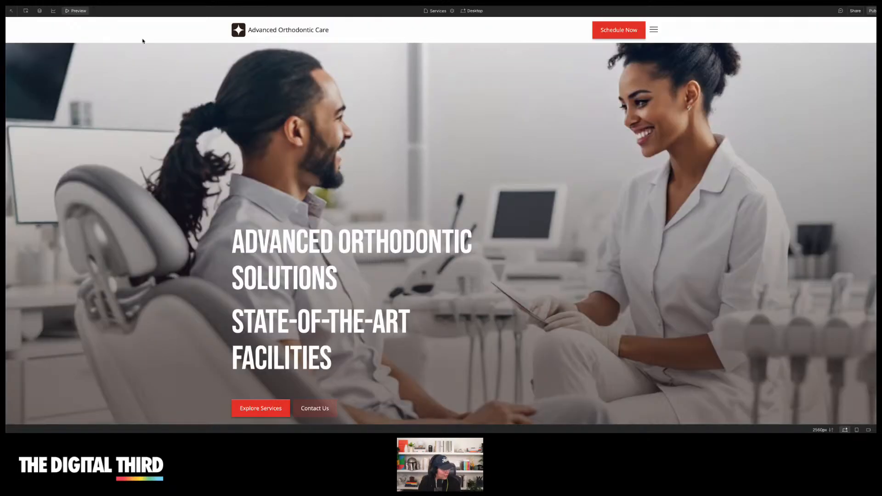
Leave preview, show the pages list and open the main site menu
click(76, 12)
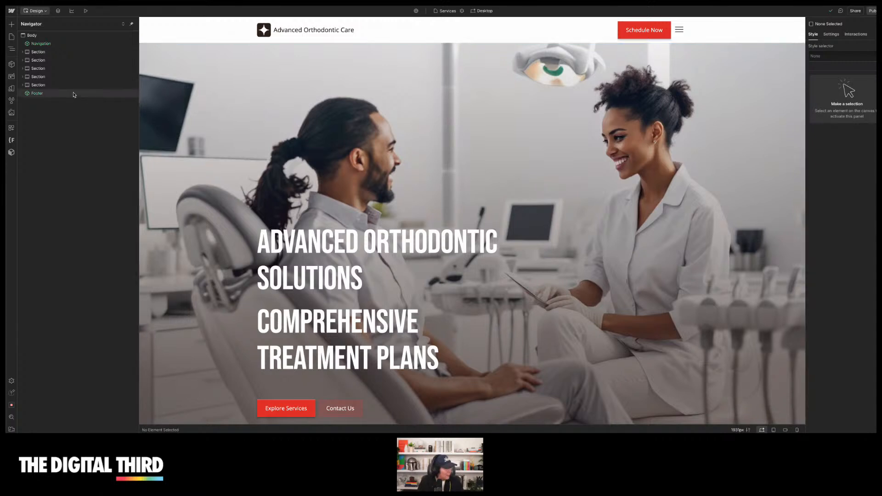
click(12, 37)
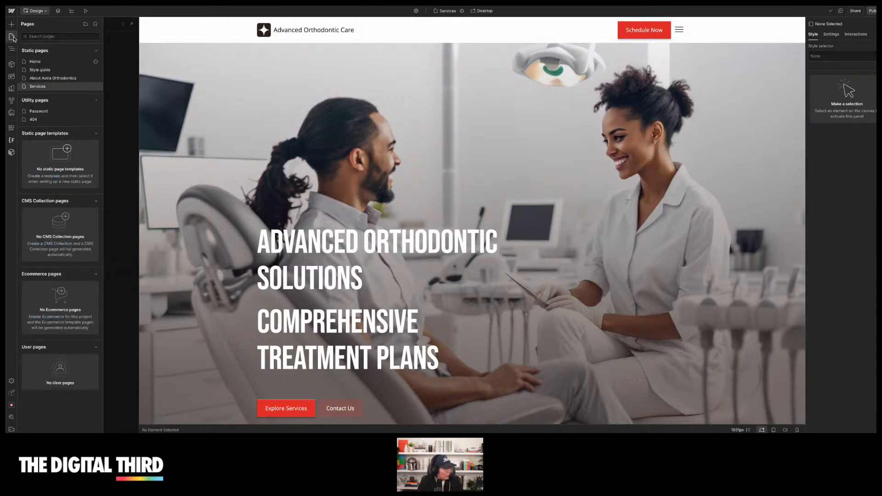
click(12, 11)
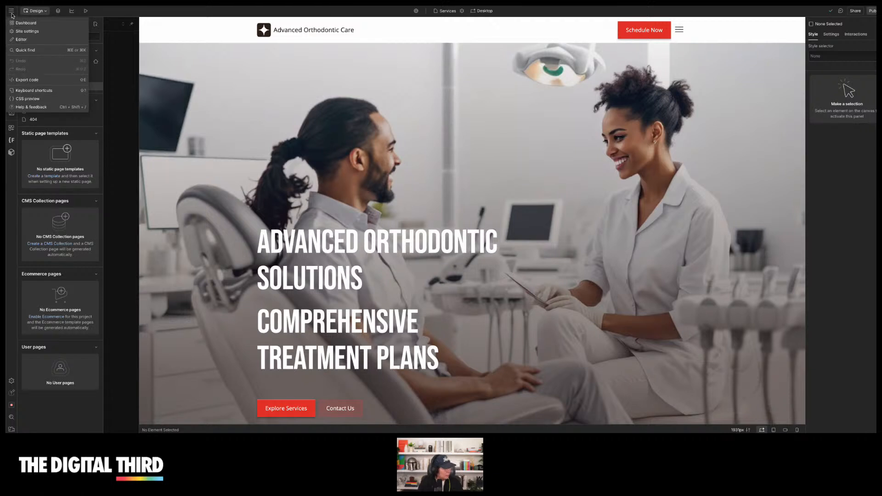
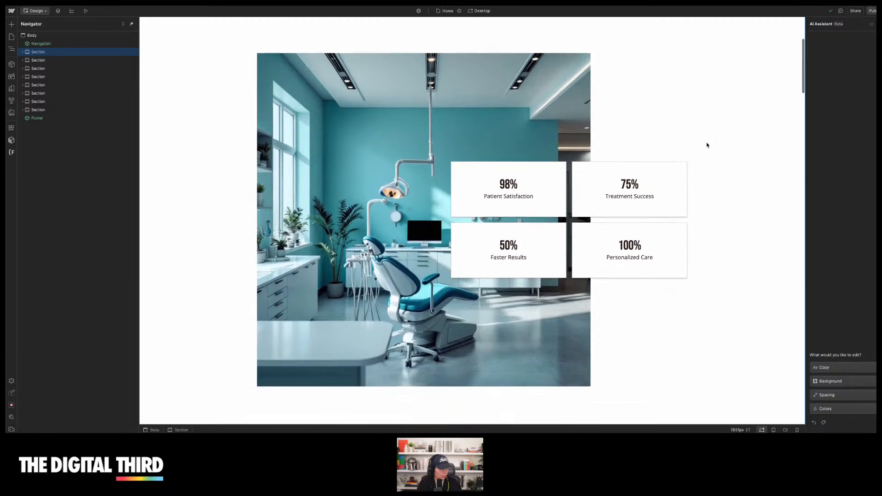
Apply a green linear gradient background to the hero section with the AI Assistant
scroll(707, 142, up, 1)
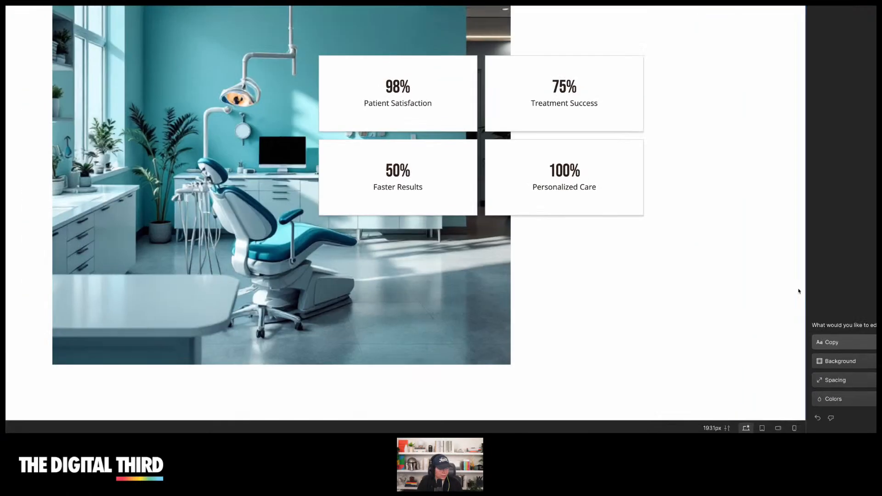
click(776, 312)
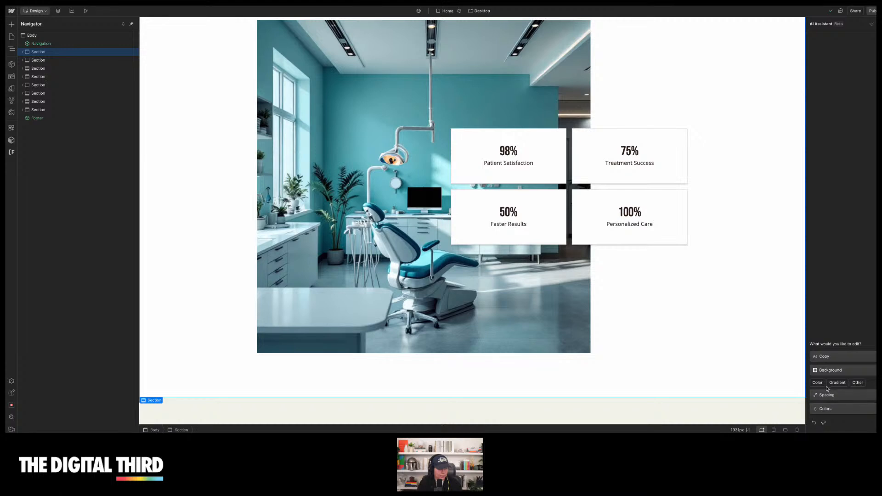
click(839, 383)
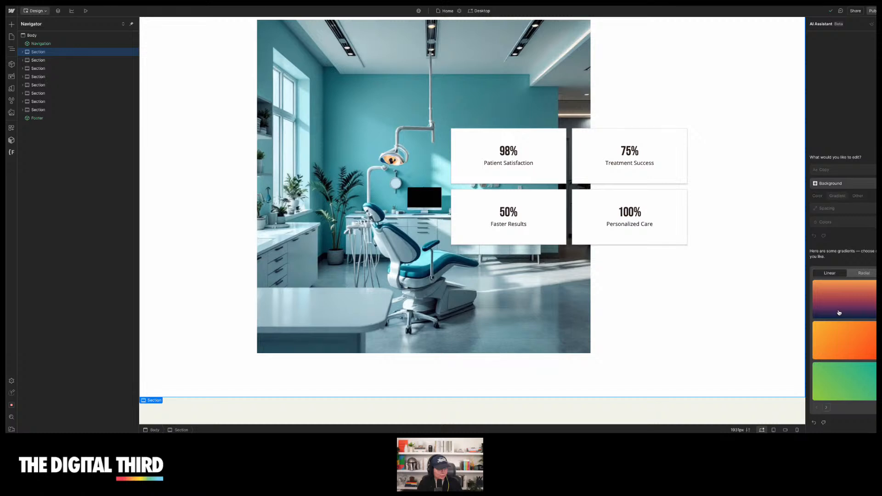
click(843, 390)
scroll(703, 240, up, 5)
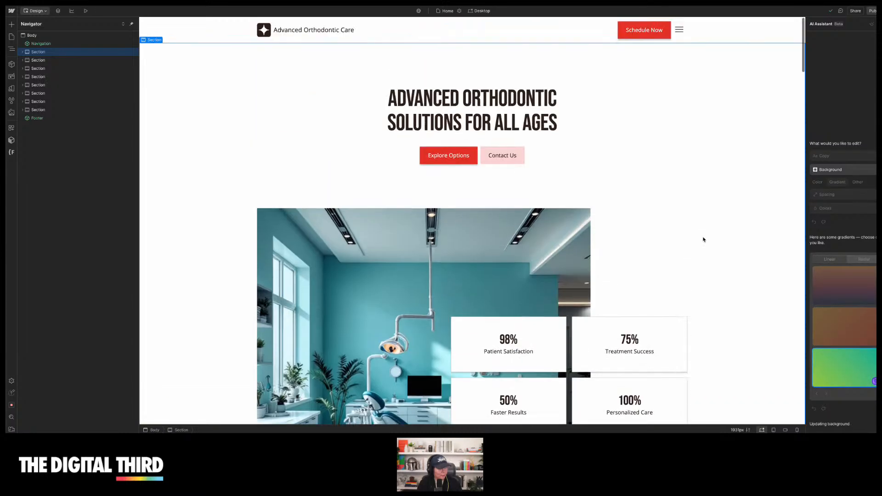
scroll(740, 189, down, 3)
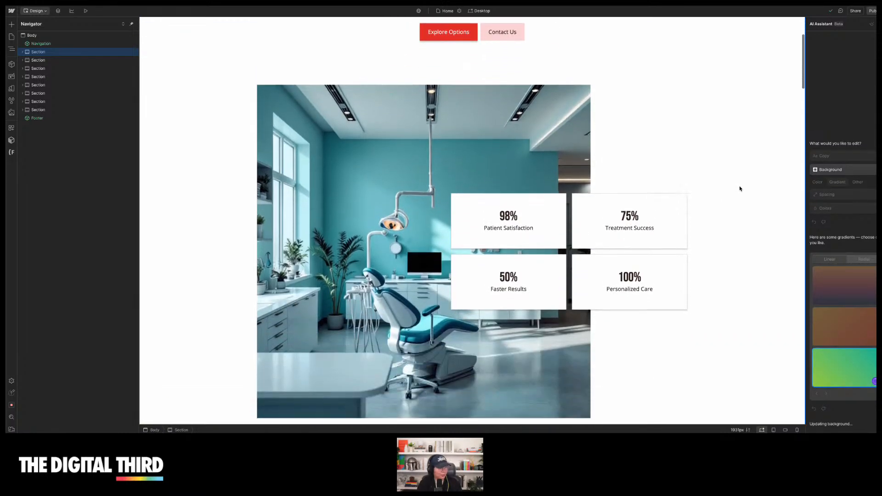
scroll(740, 188, down, 1)
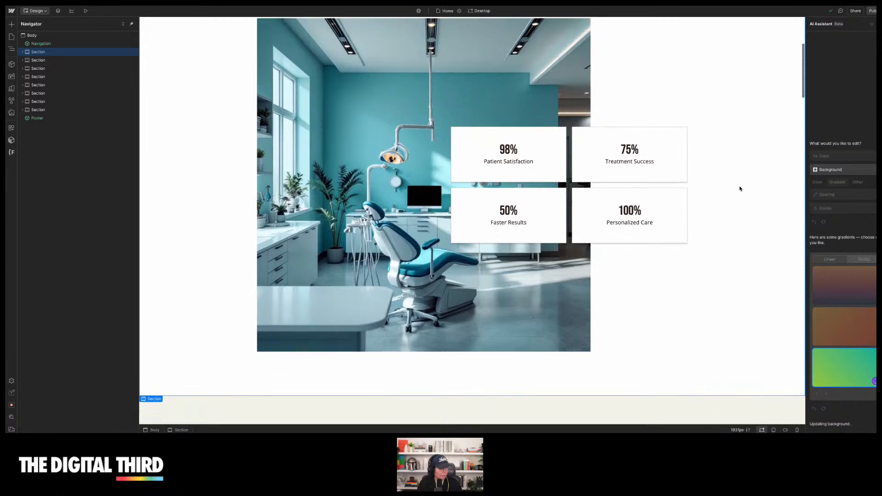
scroll(740, 188, up, 3)
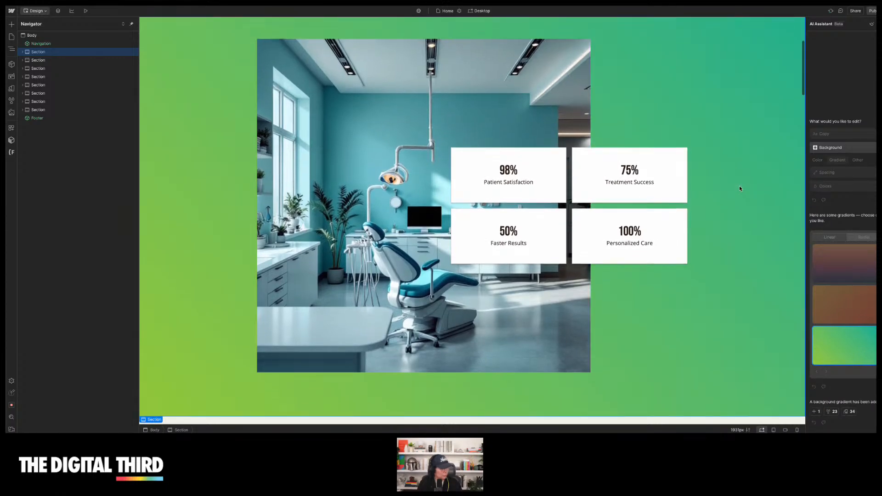
scroll(740, 189, up, 2)
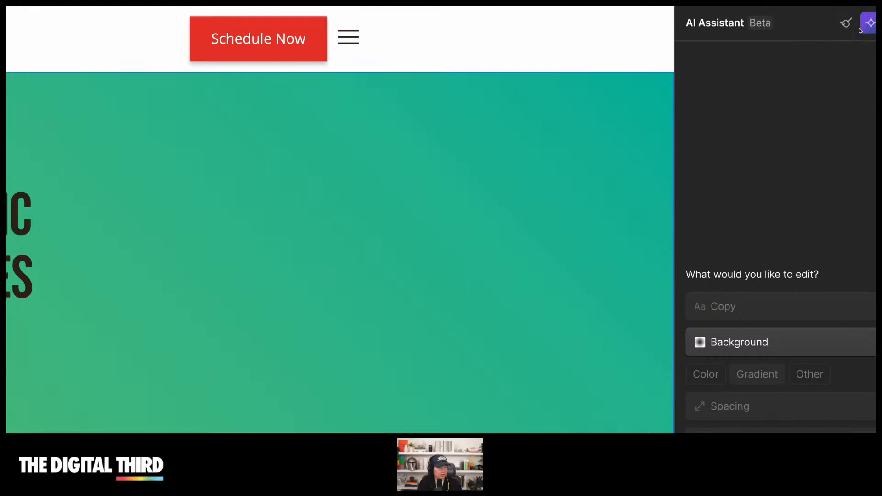
click(846, 24)
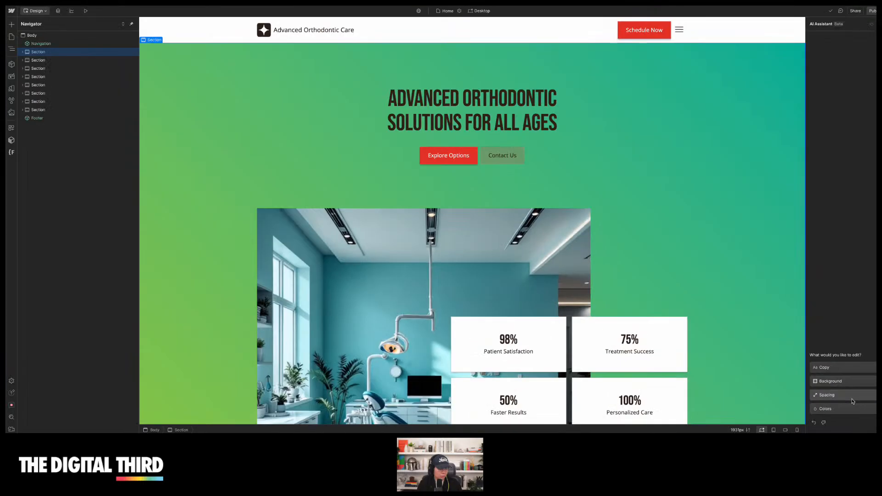
click(843, 413)
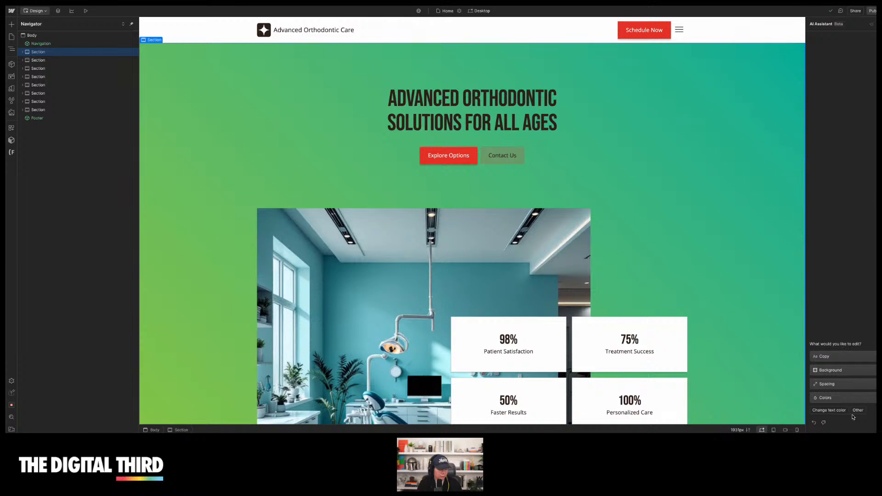
click(814, 423)
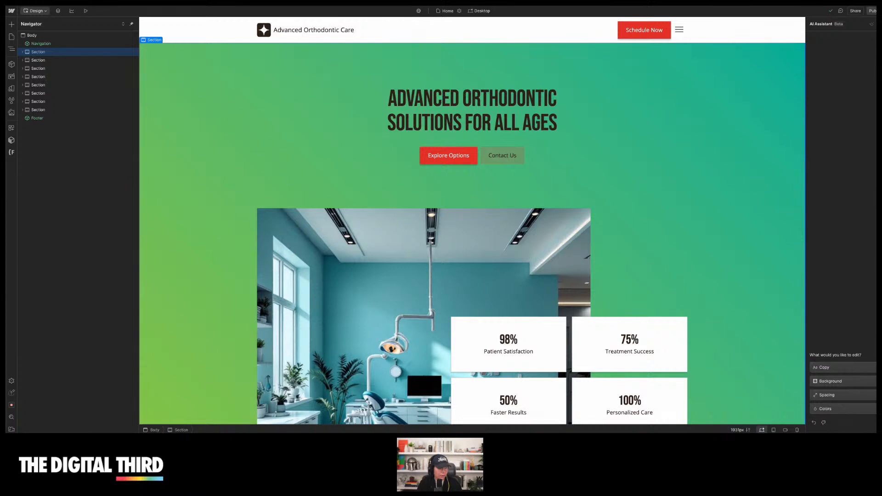
click(880, 24)
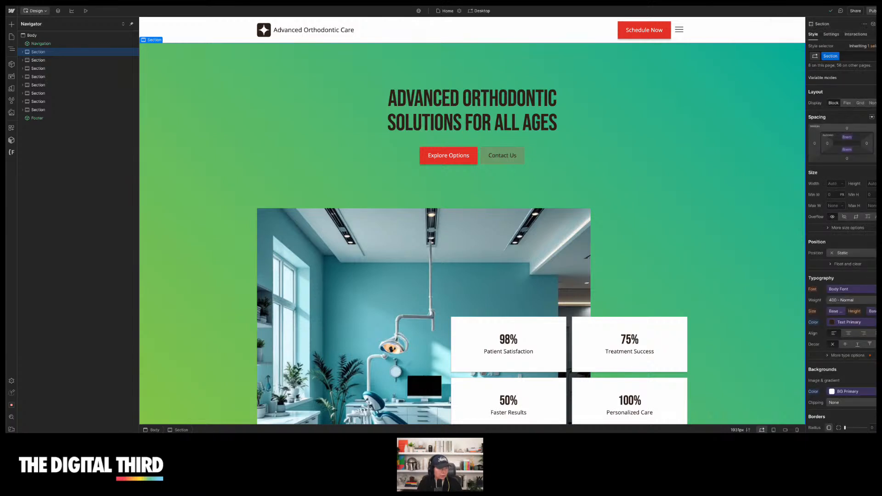
click(880, 24)
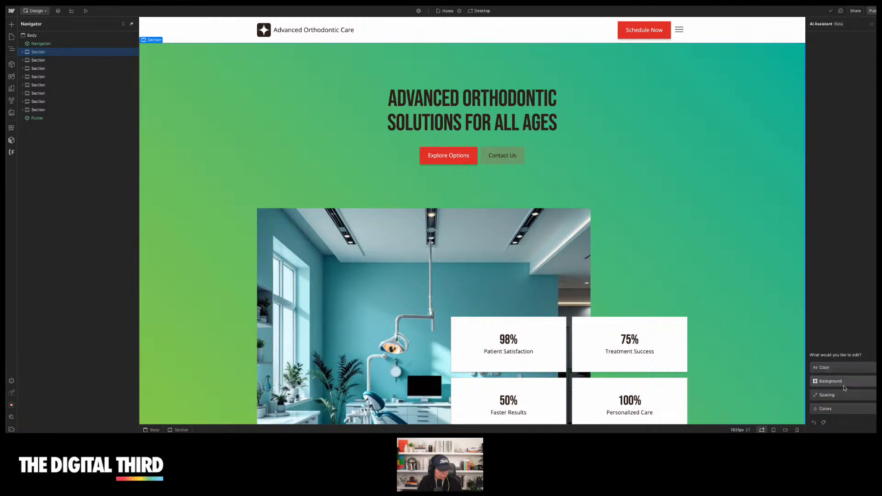
Rewrite the hero section's copy in a Professional tone of voice with the AI Assistant
click(833, 367)
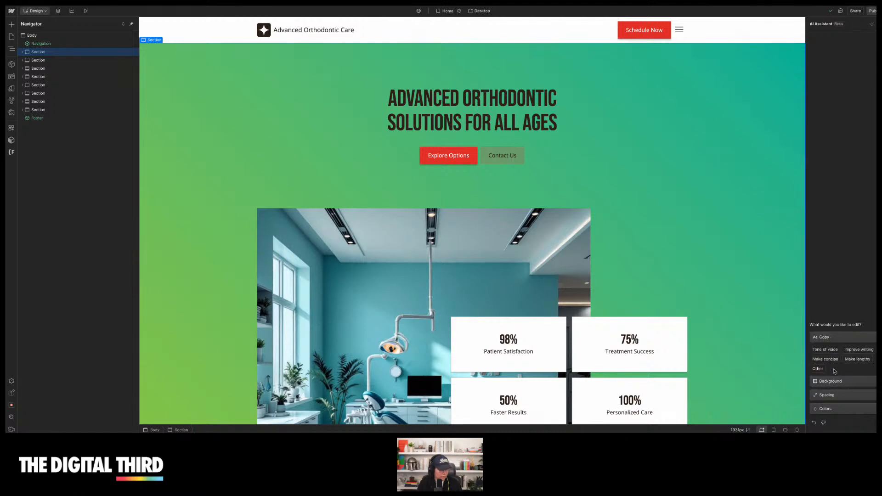
click(825, 350)
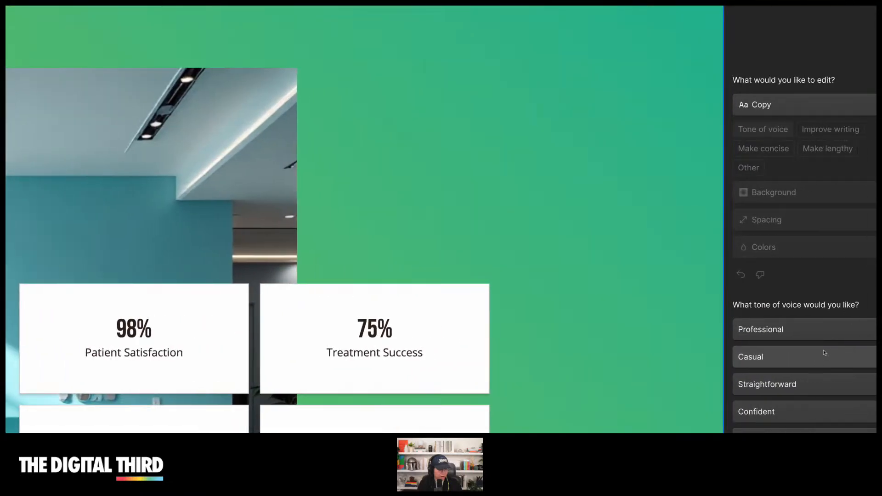
click(789, 333)
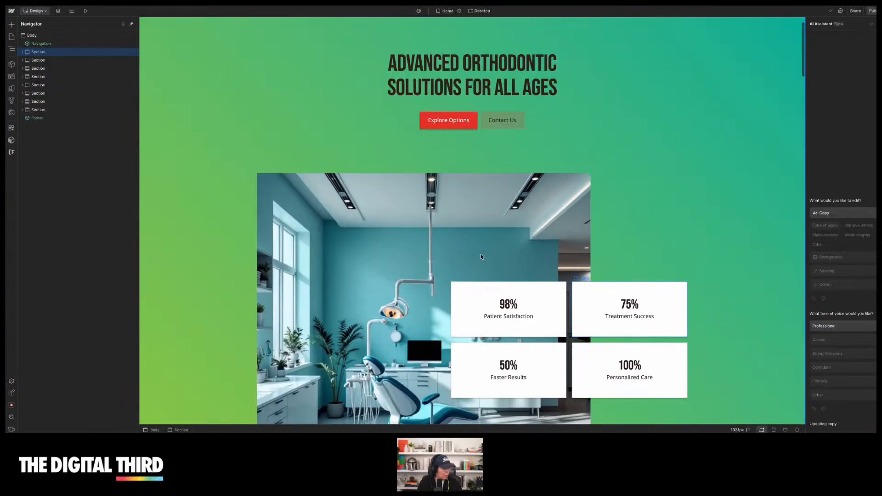
scroll(481, 255, up, 2)
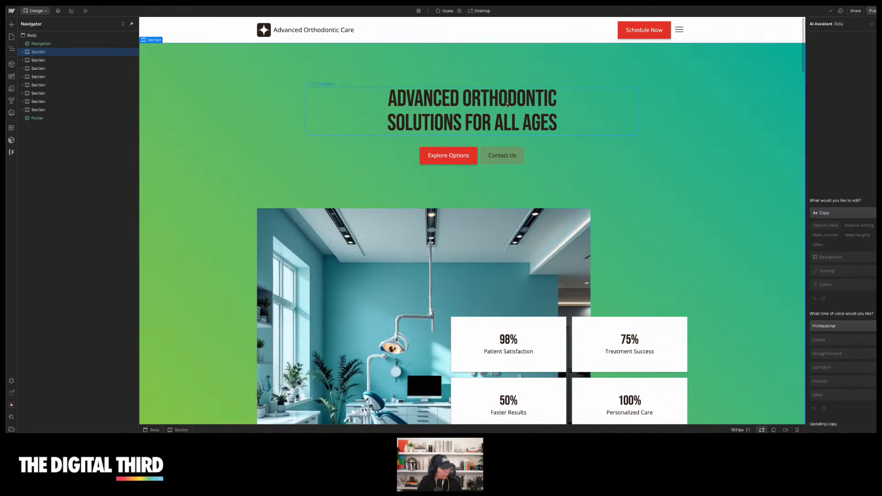
scroll(657, 187, down, 5)
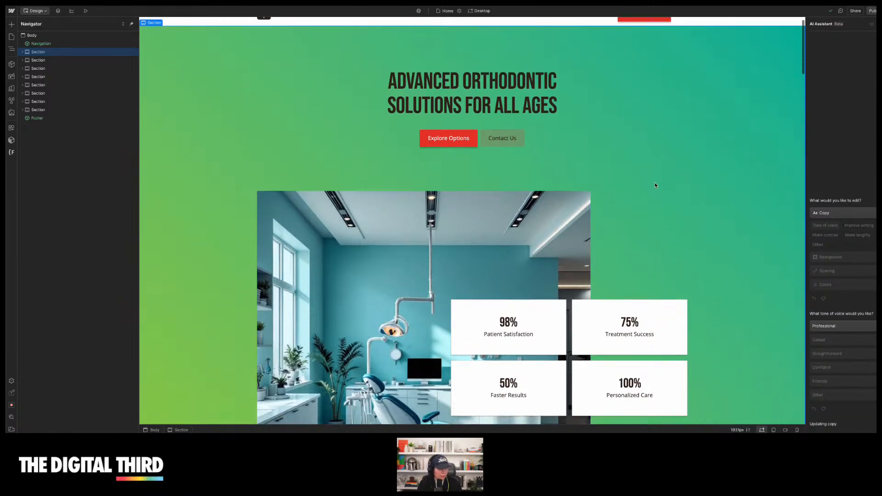
scroll(655, 185, up, 5)
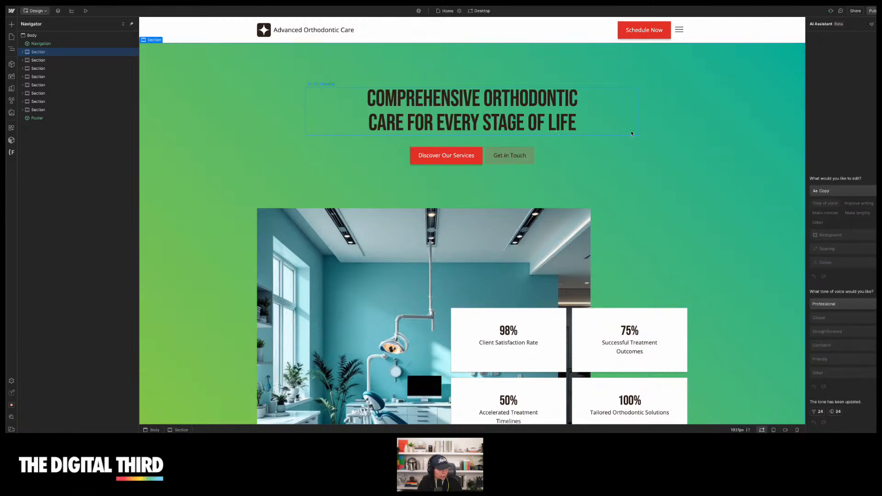
scroll(639, 188, down, 10)
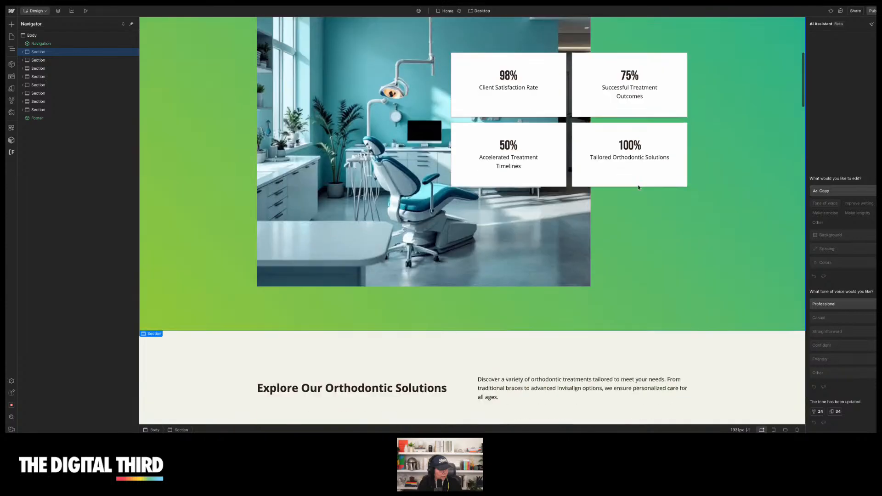
scroll(639, 188, down, 1)
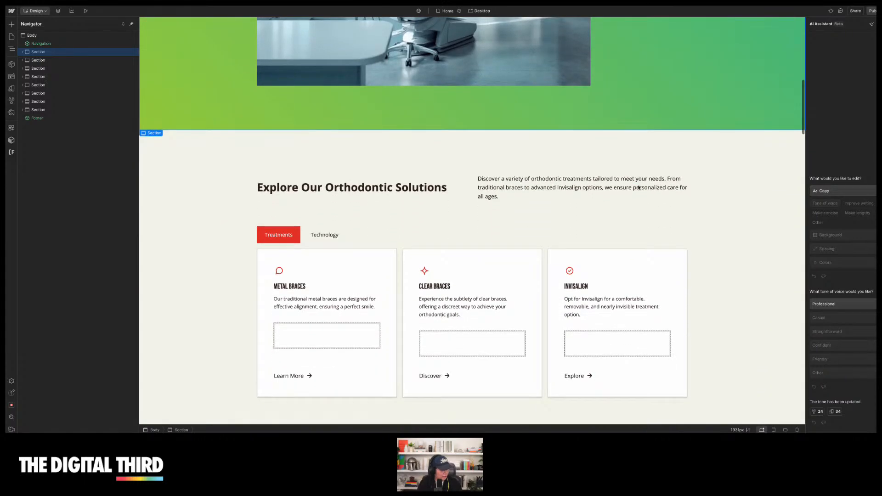
scroll(639, 187, up, 12)
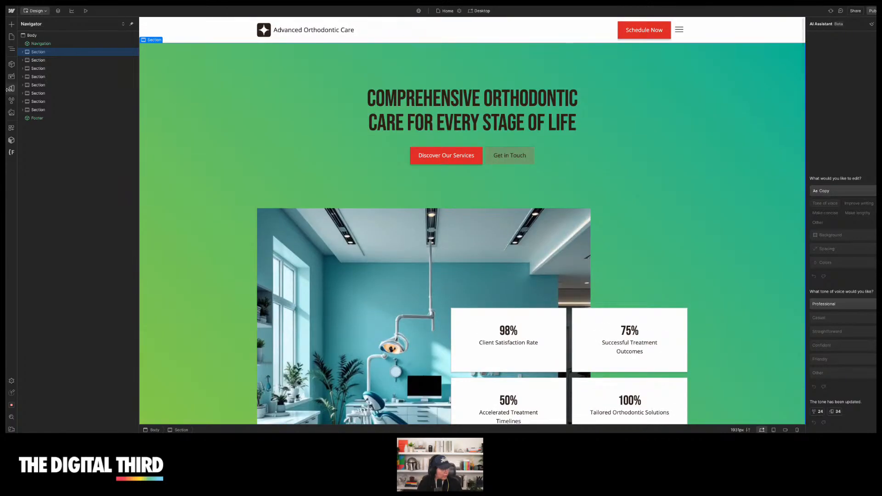
Generate a new gallery section with the AI layout generator and select it on the canvas
click(60, 38)
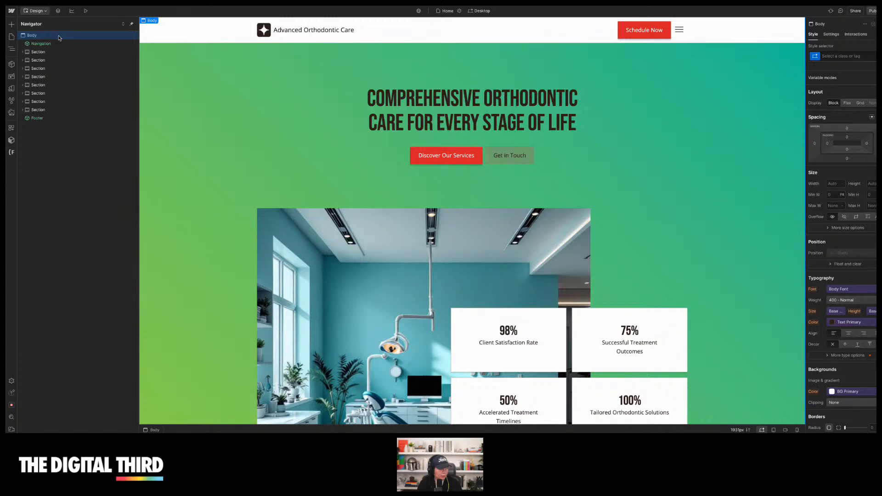
click(65, 52)
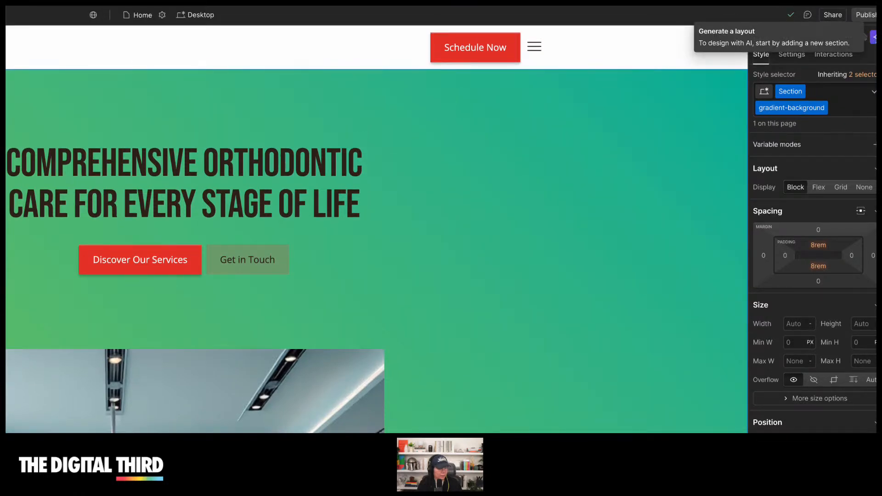
click(873, 37)
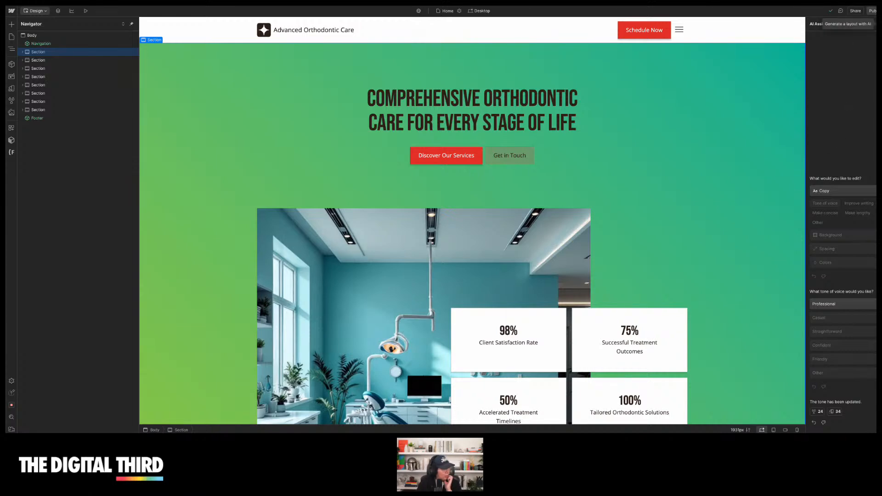
scroll(181, 157, down, 15)
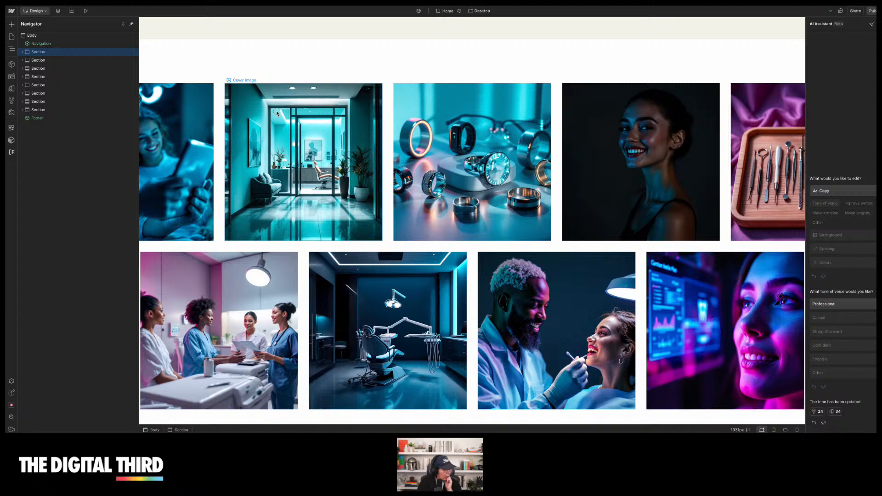
click(277, 113)
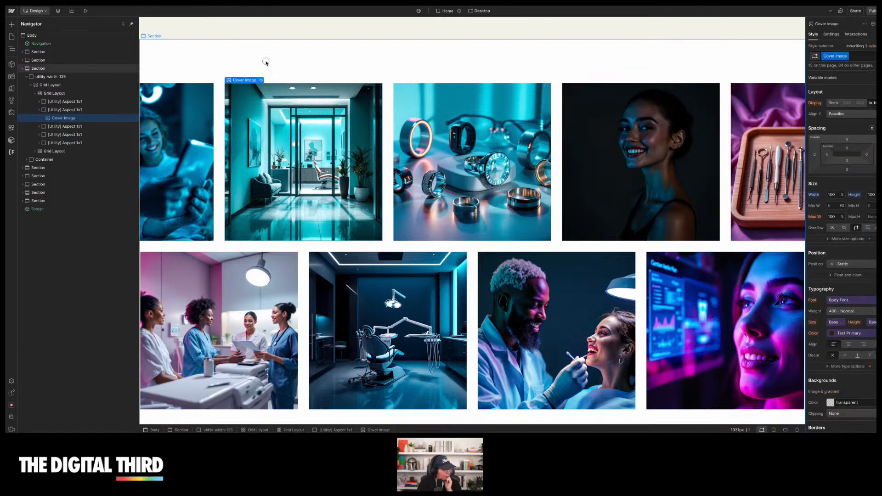
click(266, 63)
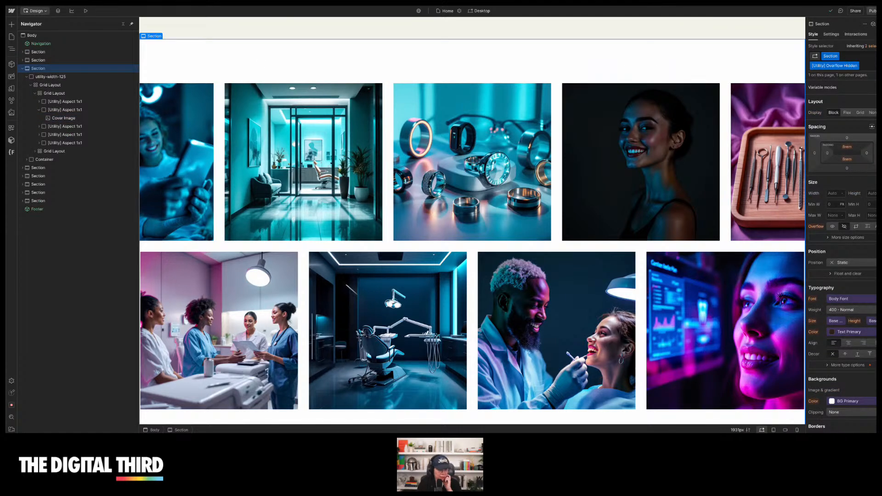
click(876, 36)
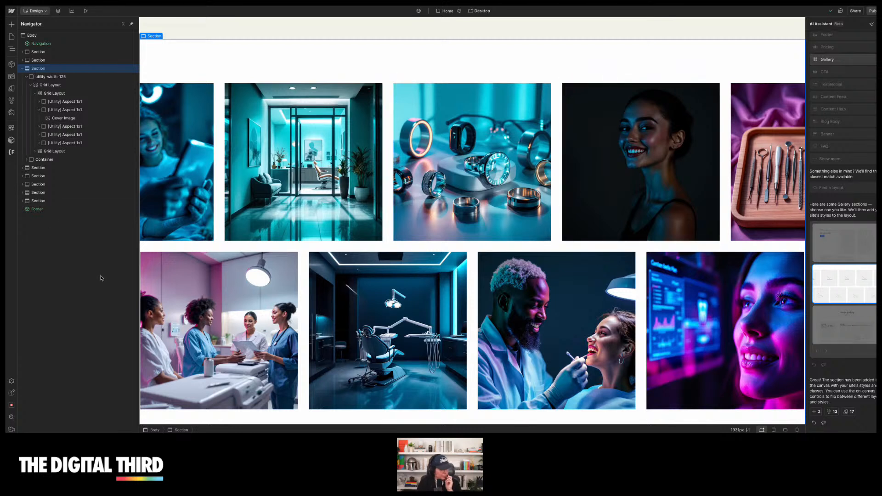
Open the theme's image packs and try the Vibrant background pack before returning to Bright white
click(12, 76)
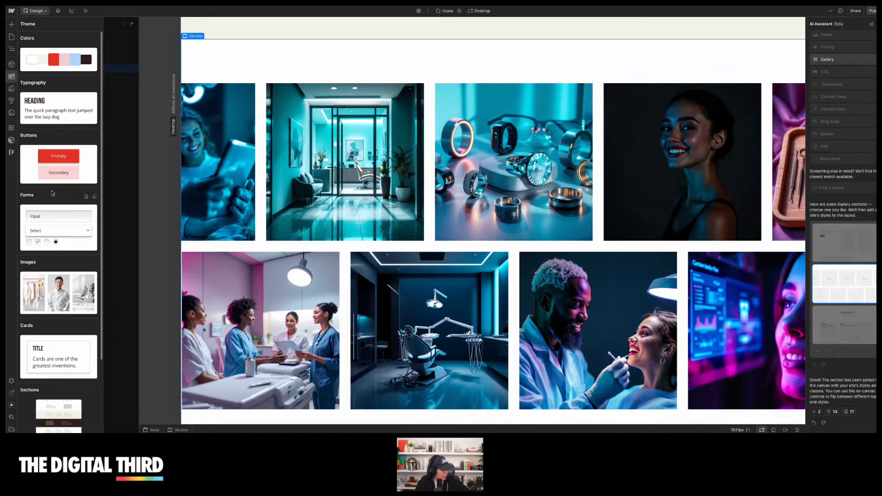
scroll(52, 193, down, 2)
click(66, 229)
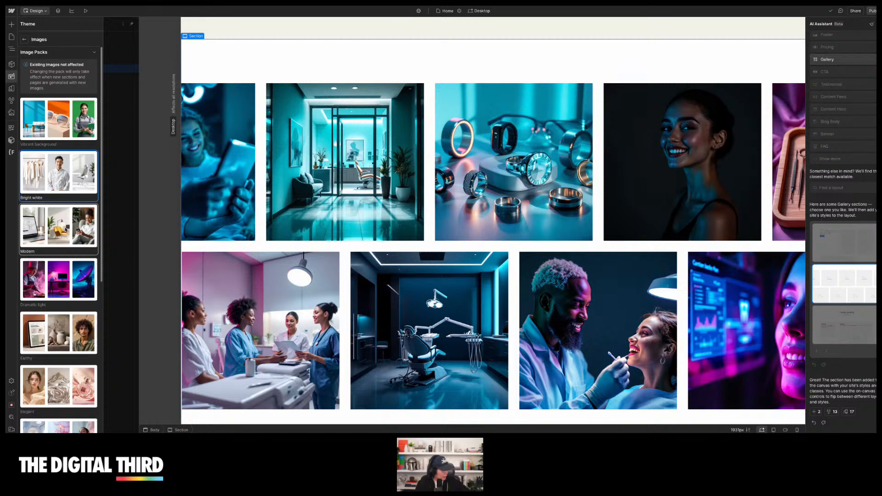
click(71, 126)
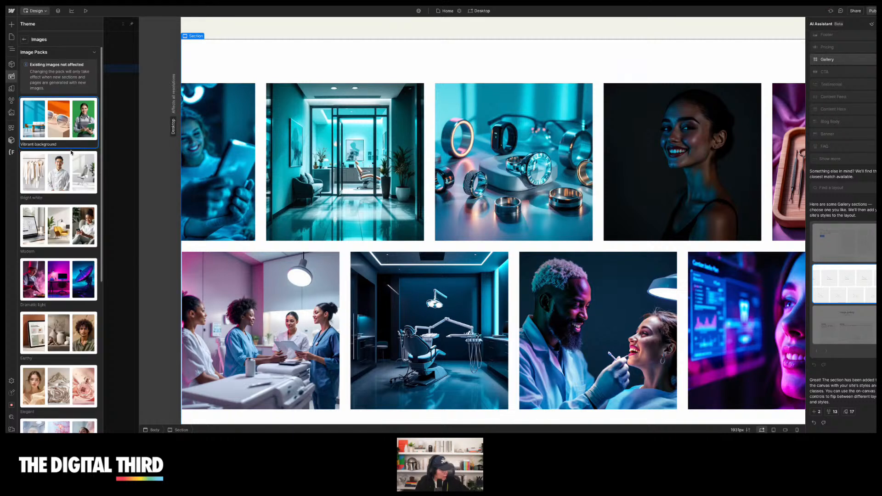
click(71, 180)
right_click(70, 180)
click(56, 176)
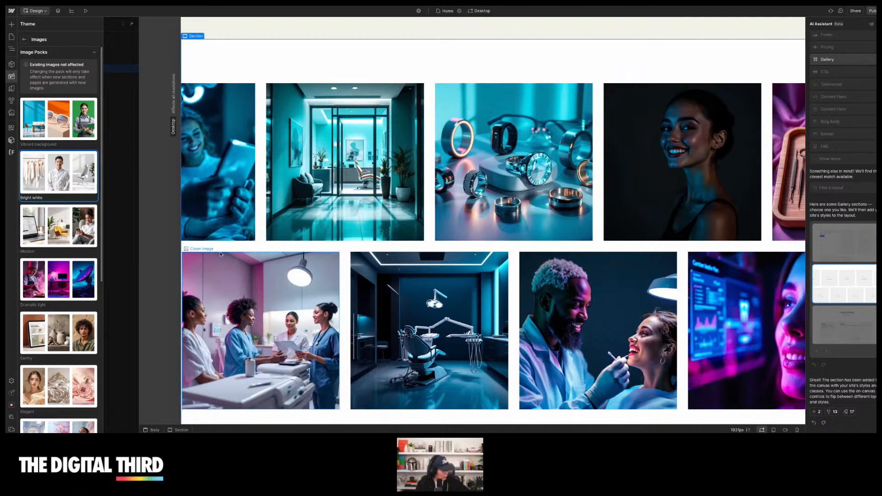
click(224, 126)
right_click(223, 127)
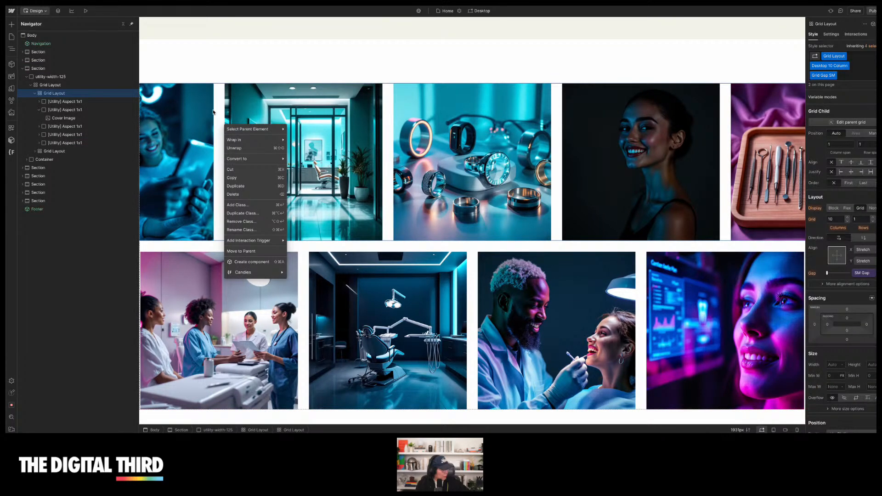
click(216, 110)
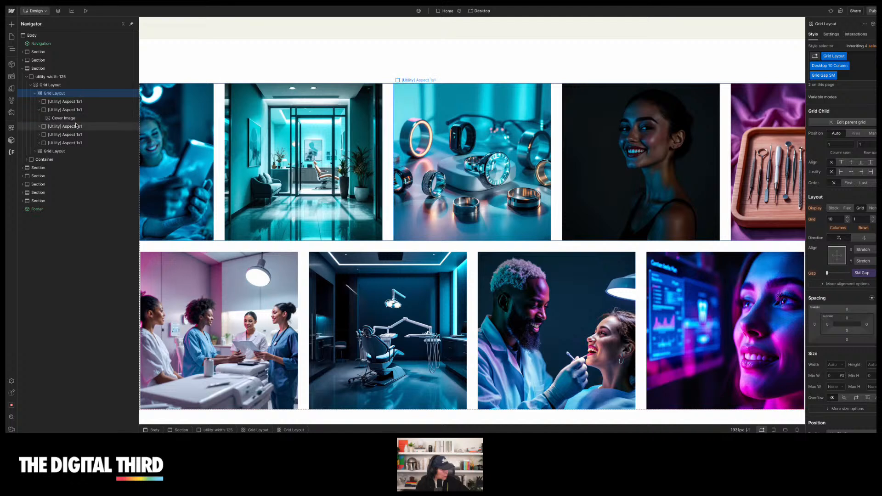
Inspect the gallery cover image's settings and the gallery section's background color
click(260, 131)
click(261, 80)
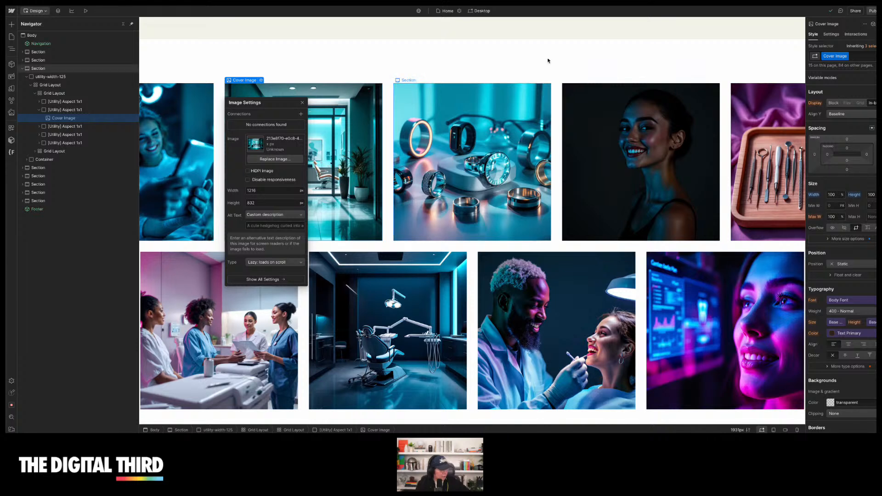
click(587, 63)
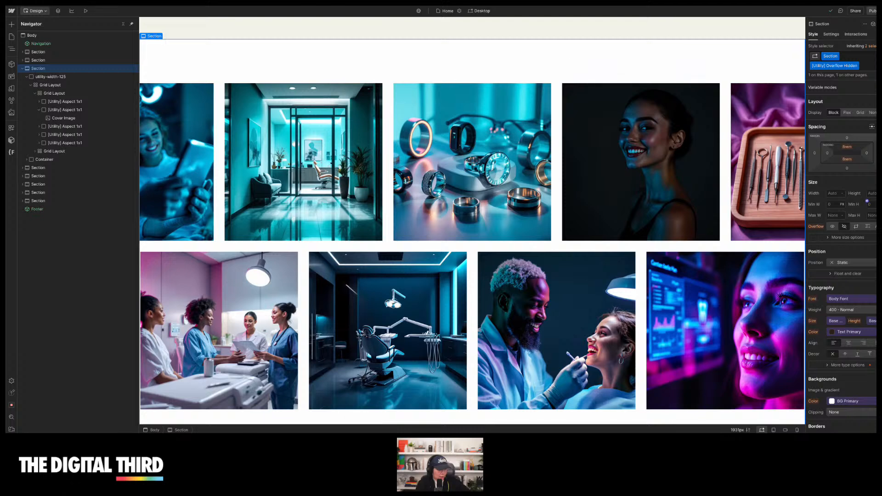
scroll(821, 245, down, 5)
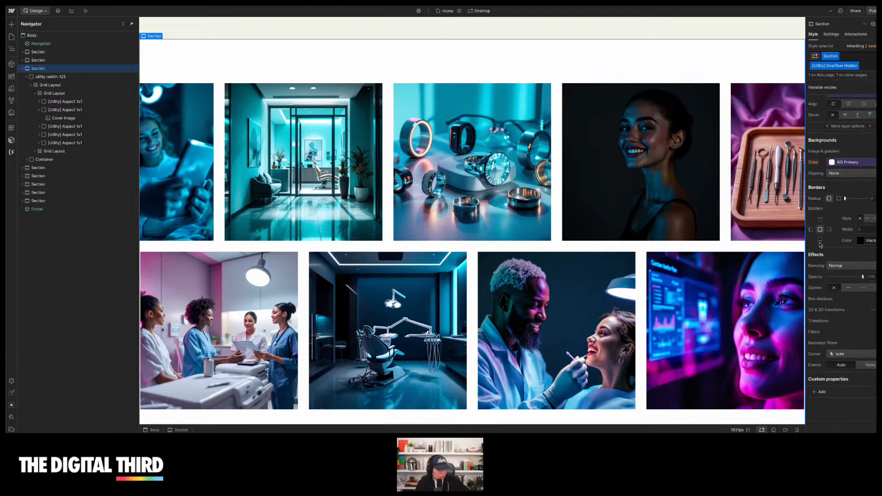
click(838, 164)
click(830, 140)
scroll(831, 140, up, 5)
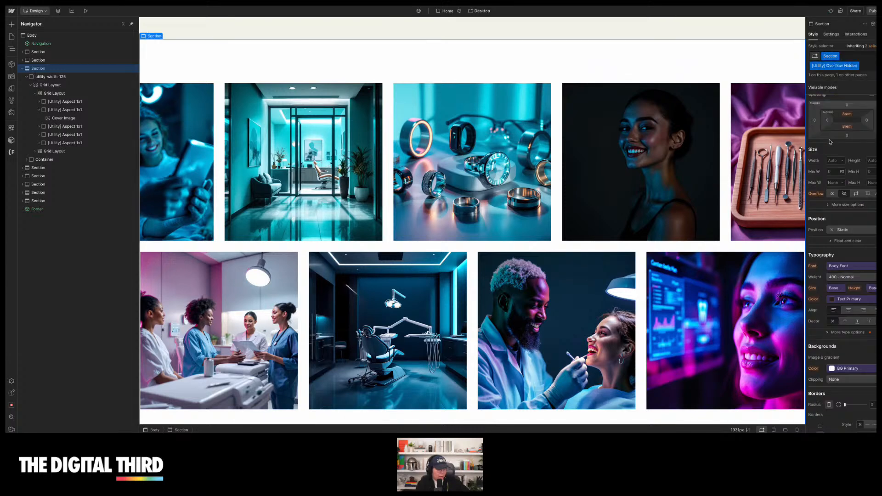
Browse the image assets and review the home page's hero and gallery sections
click(11, 113)
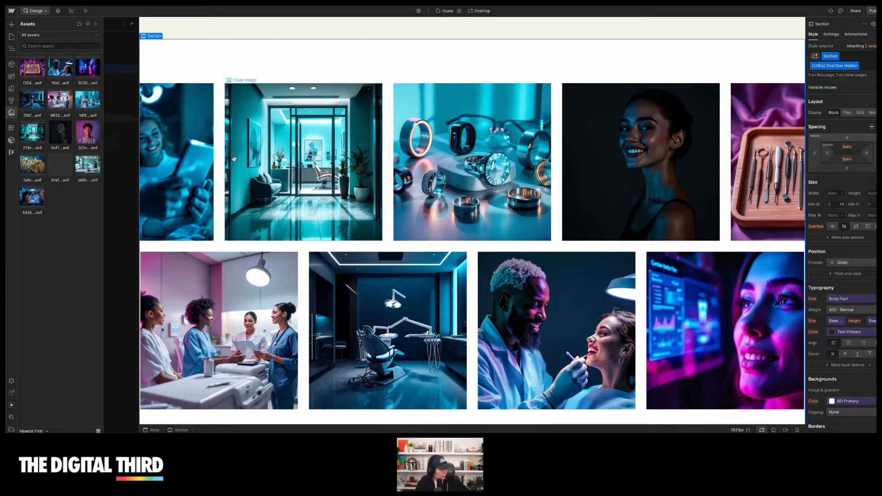
scroll(230, 160, down, 10)
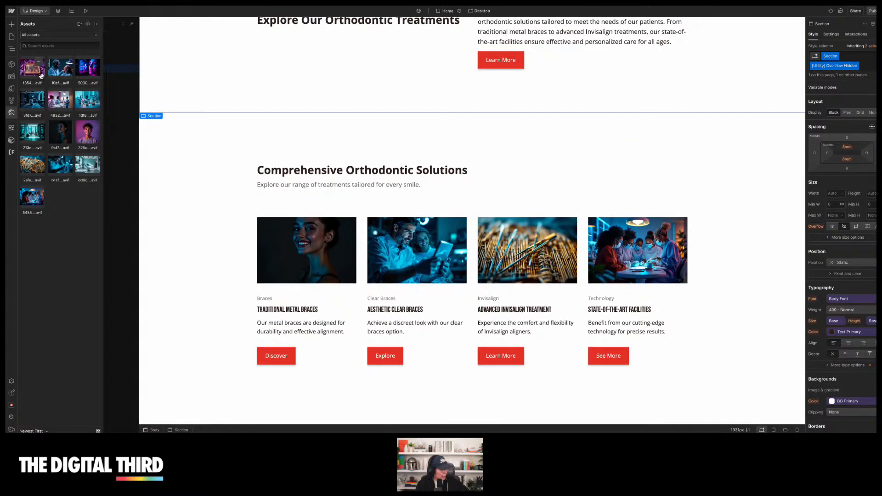
scroll(179, 108, up, 8)
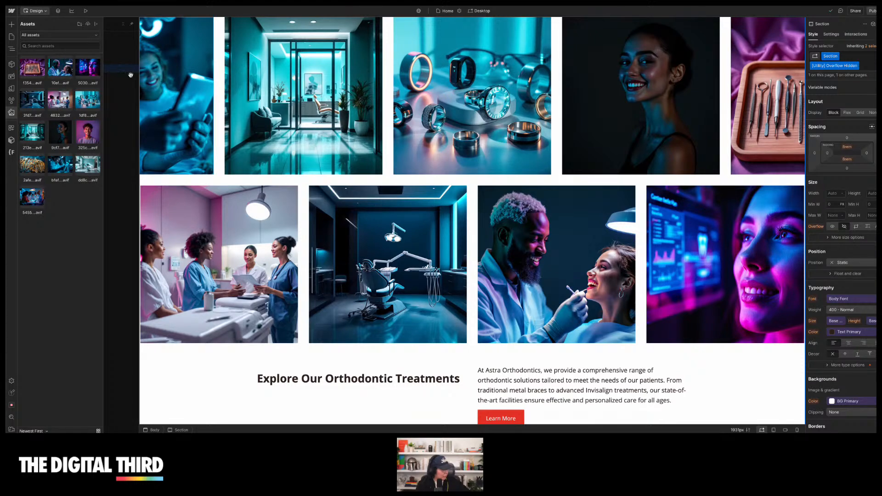
scroll(192, 99, up, 10)
scroll(194, 100, up, 6)
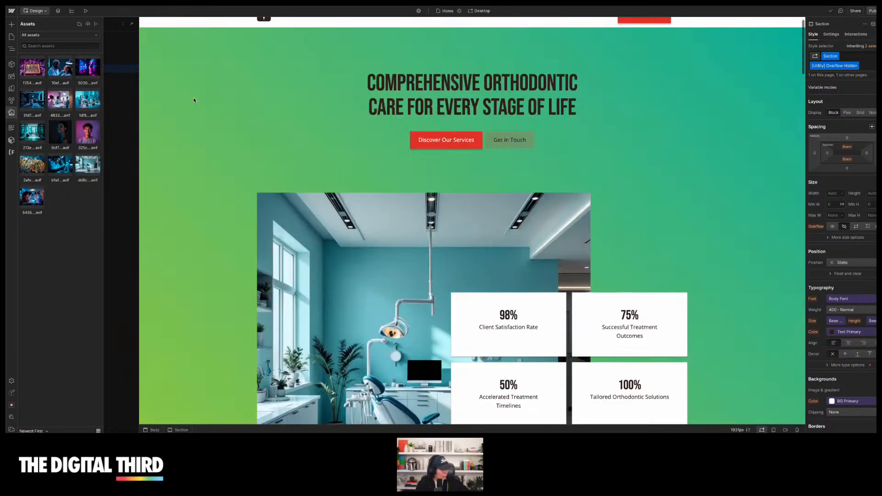
scroll(208, 224, down, 4)
scroll(208, 224, down, 8)
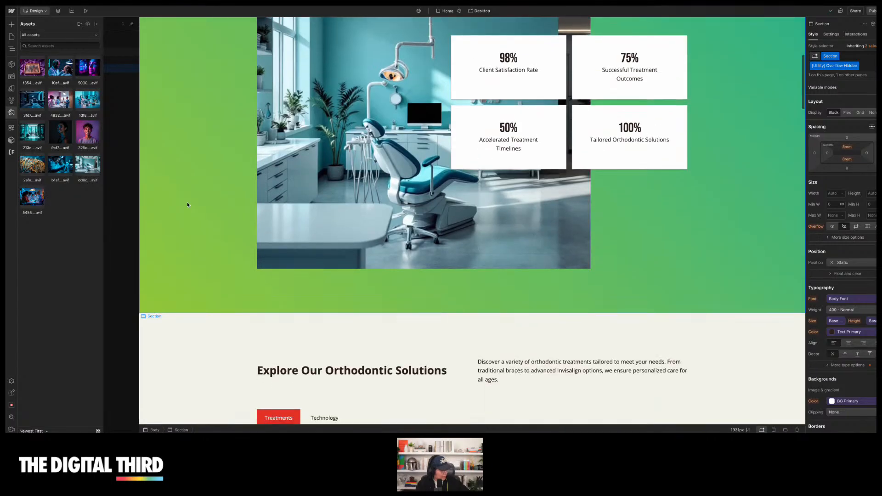
Open the About Astra Orthodontics page and review its sections alongside the image assets
click(13, 39)
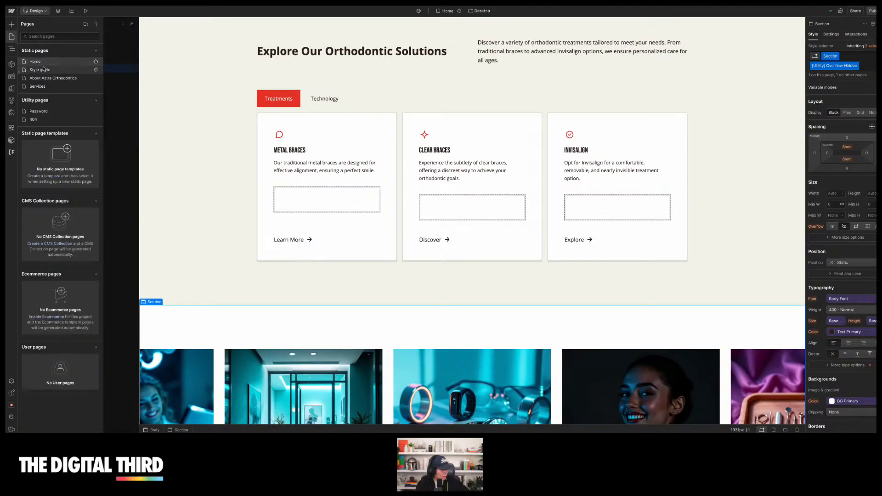
click(56, 77)
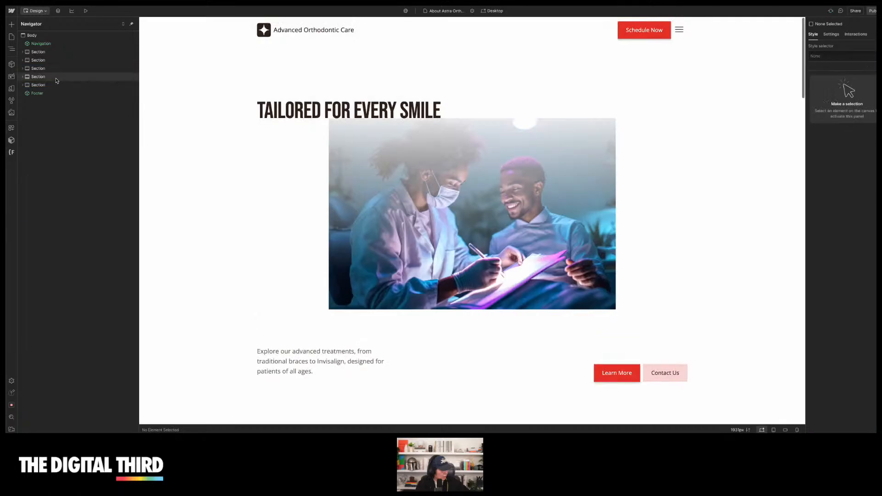
scroll(184, 140, down, 1)
scroll(184, 140, down, 10)
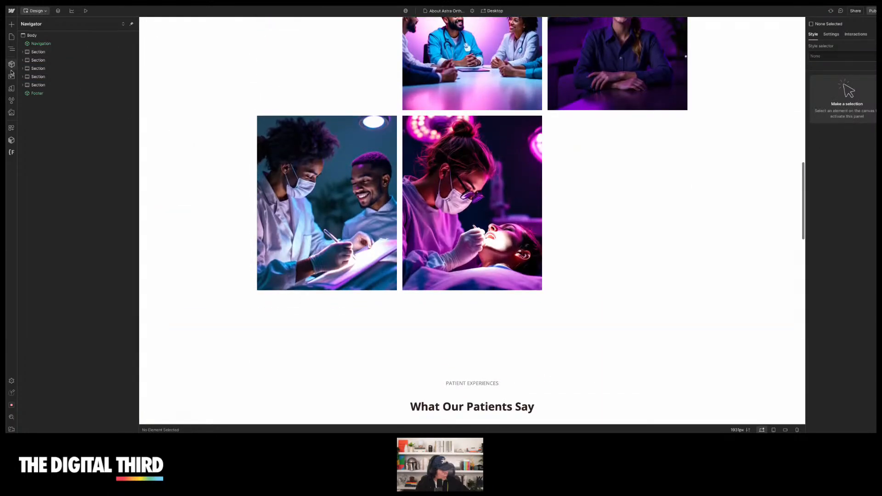
click(11, 114)
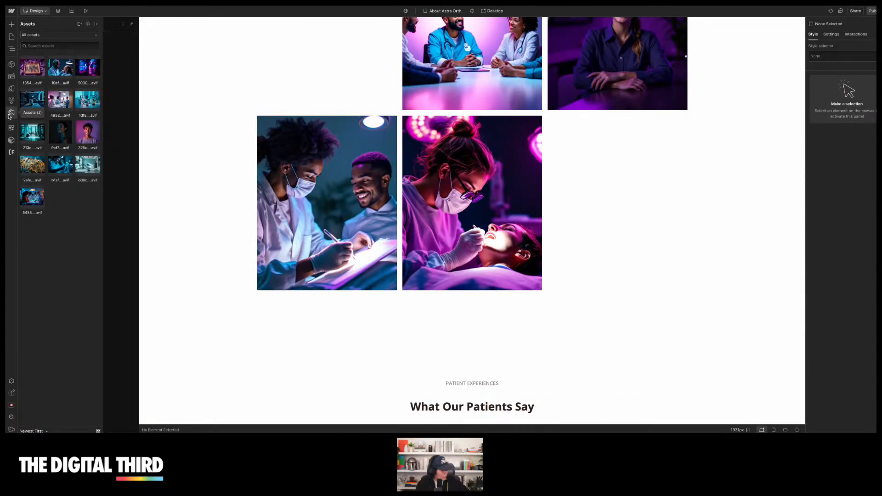
scroll(198, 111, down, 10)
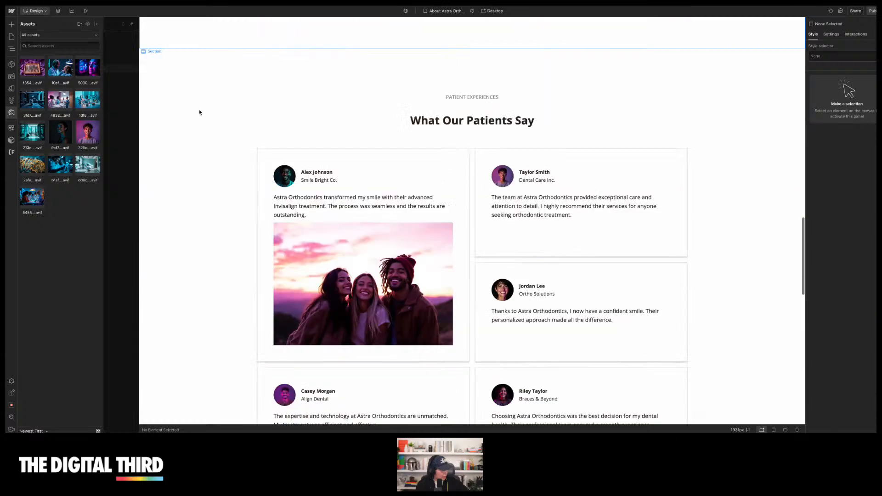
scroll(199, 113, up, 1)
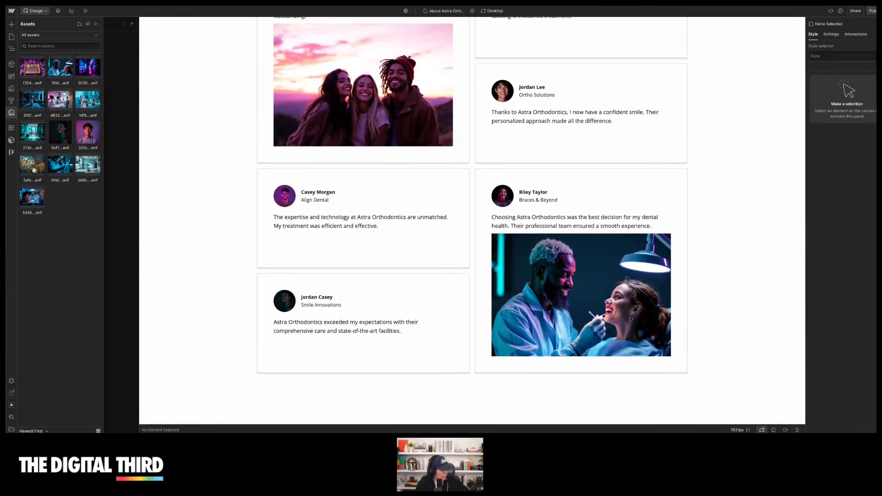
scroll(190, 156, down, 15)
scroll(191, 158, up, 2)
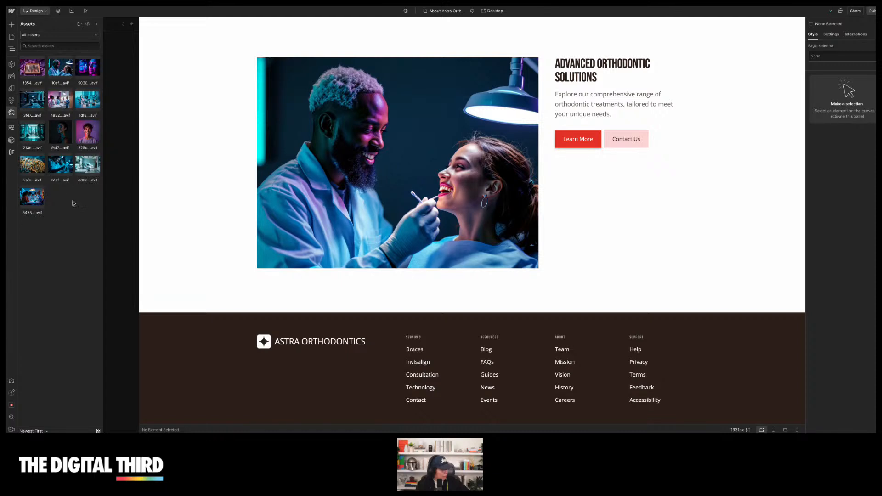
click(41, 11)
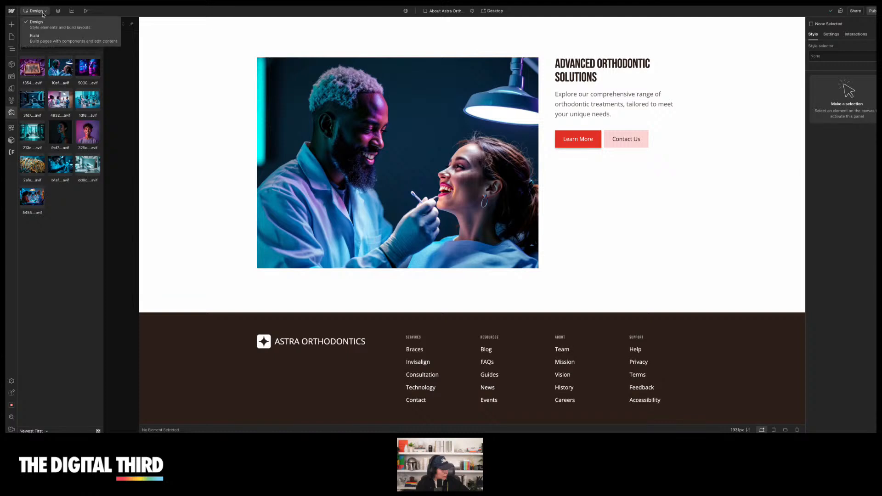
click(41, 11)
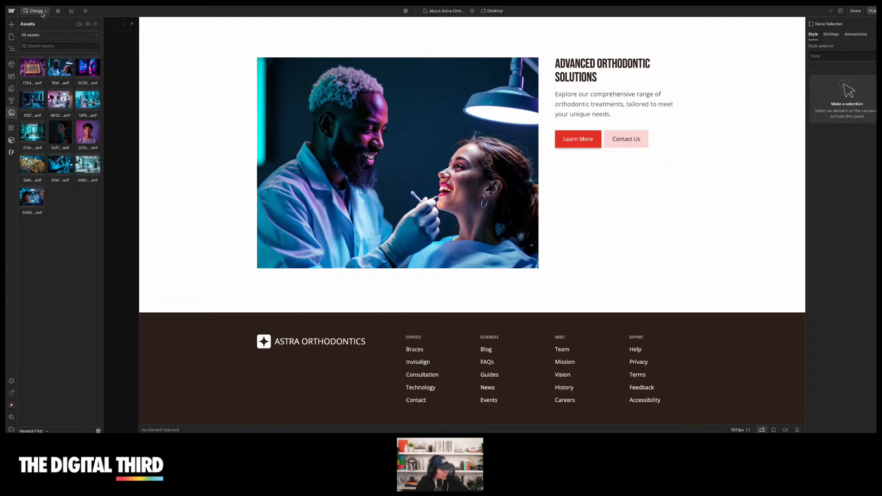
Generate a new Pricing page with AI
click(12, 36)
click(94, 25)
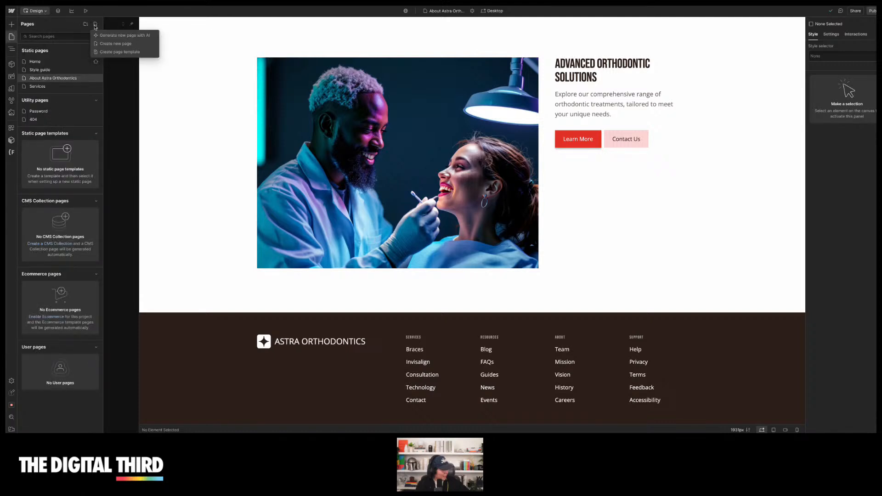
click(123, 38)
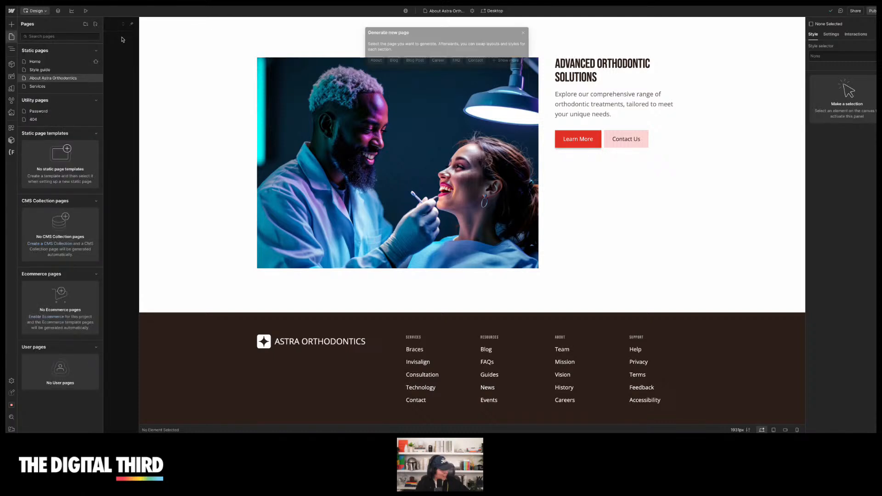
click(506, 60)
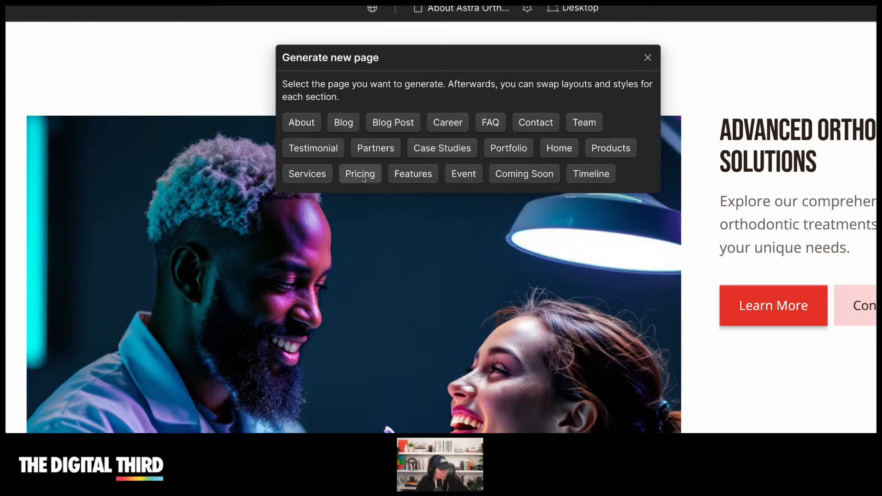
click(361, 178)
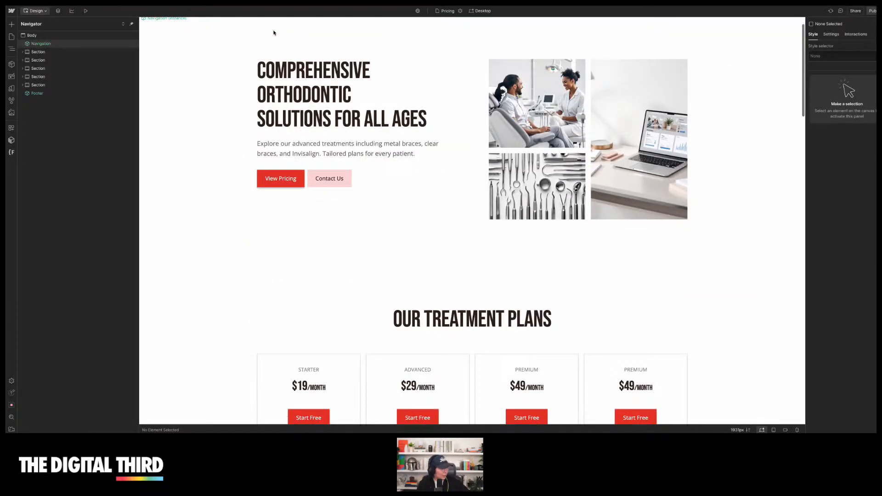
Try to reduce the gap of the treatment plans grid on the Pricing page
scroll(389, 231, down, 3)
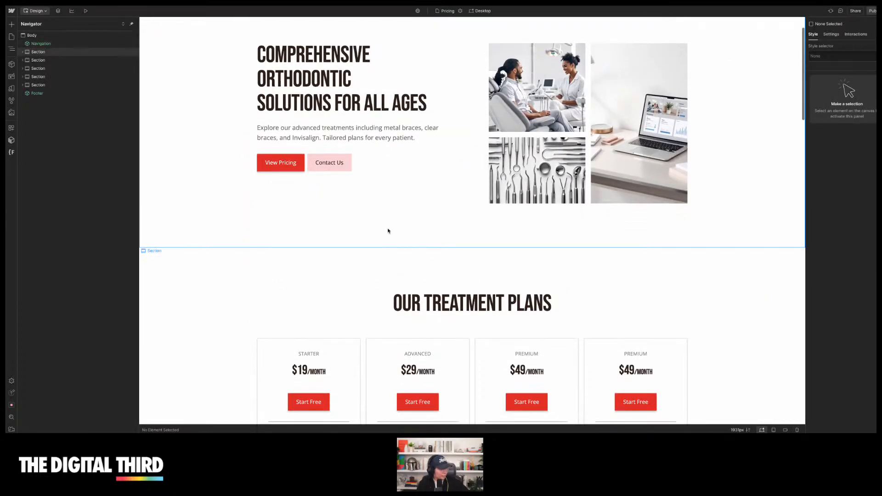
scroll(388, 231, down, 3)
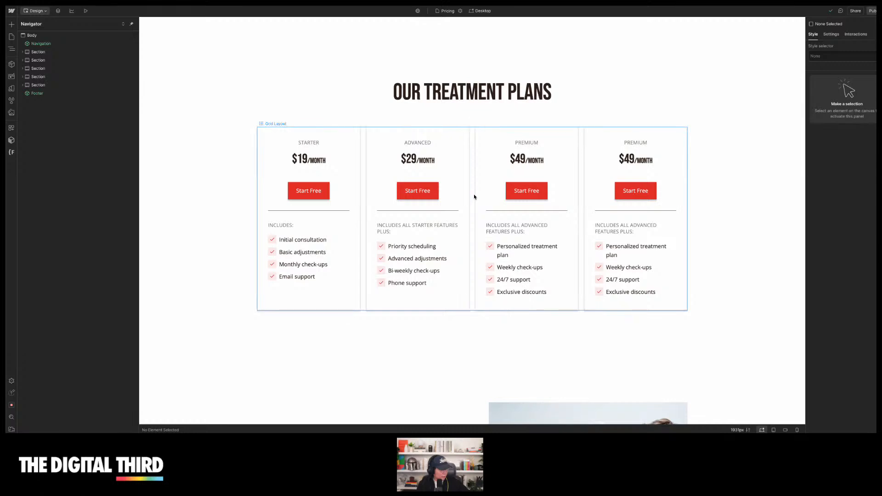
click(474, 196)
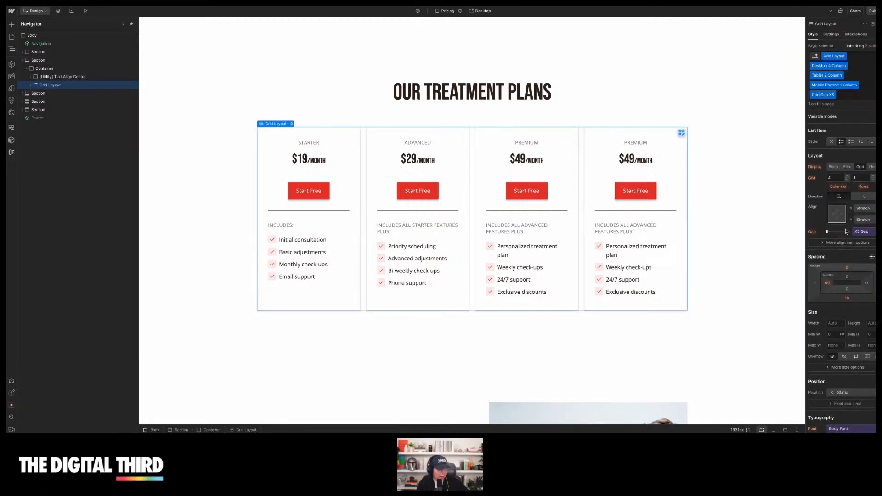
mouse_move(828, 234)
mouse_down()
mouse_move(850, 232)
mouse_move(814, 233)
mouse_up()
click(813, 233)
click(817, 240)
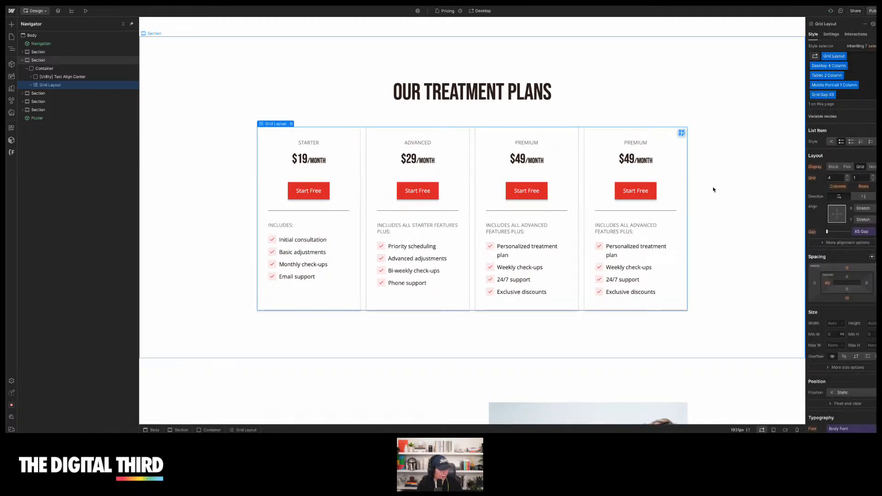
Scroll through the generated Pricing page's sections
scroll(713, 189, down, 8)
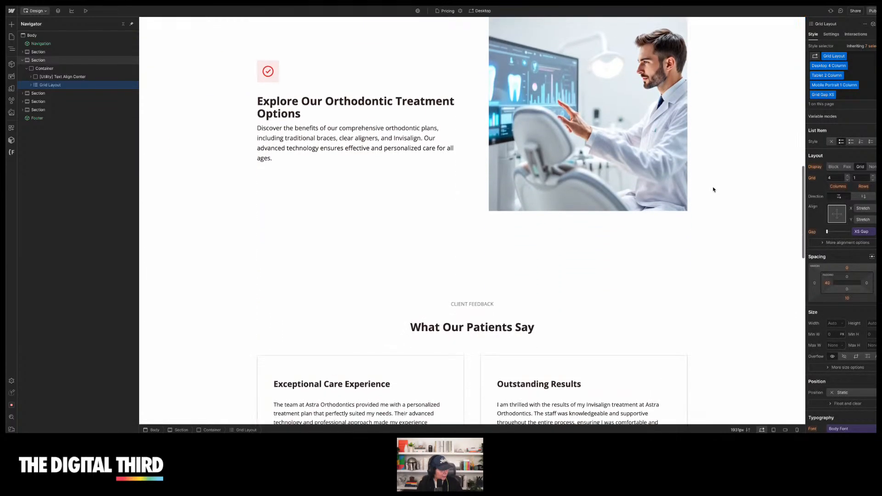
scroll(714, 189, down, 13)
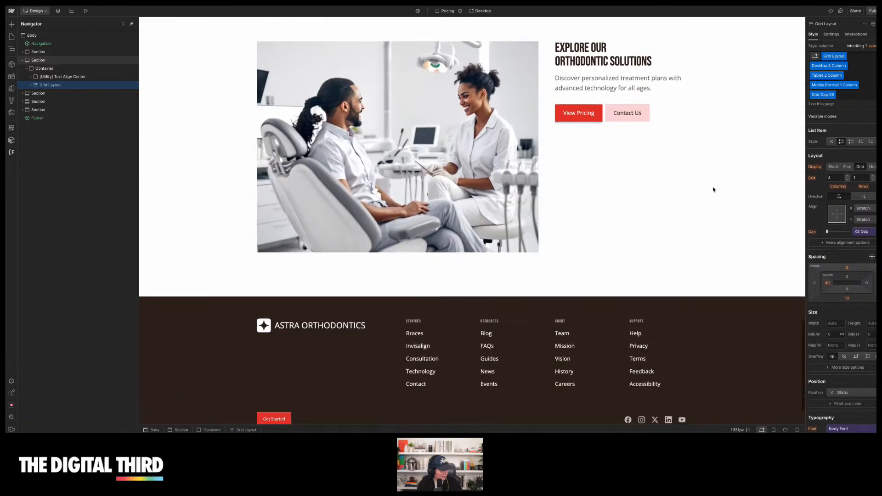
scroll(714, 190, down, 2)
scroll(712, 189, up, 12)
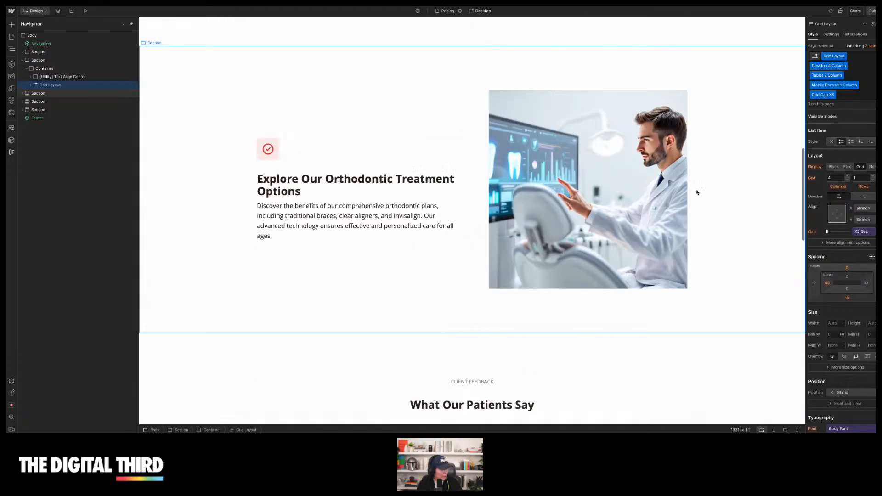
scroll(697, 192, up, 11)
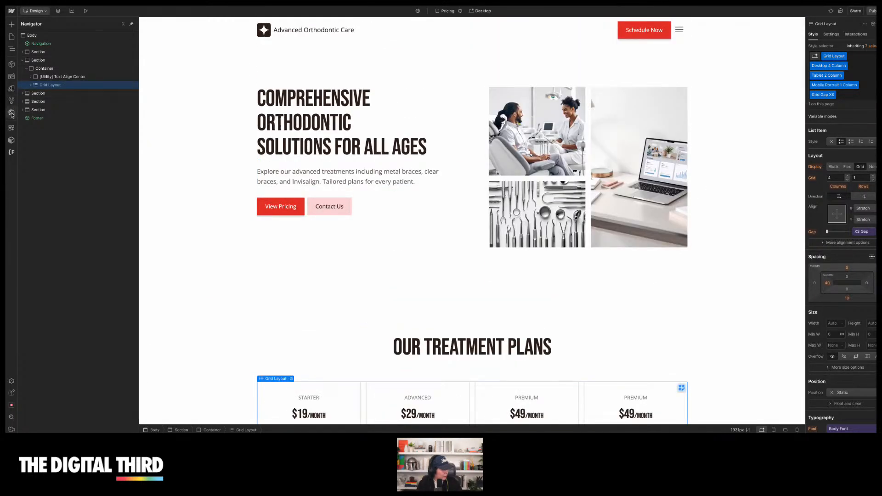
Try replacing the instruments cover image in the Pricing hero grid with a dental treatment asset image
click(11, 113)
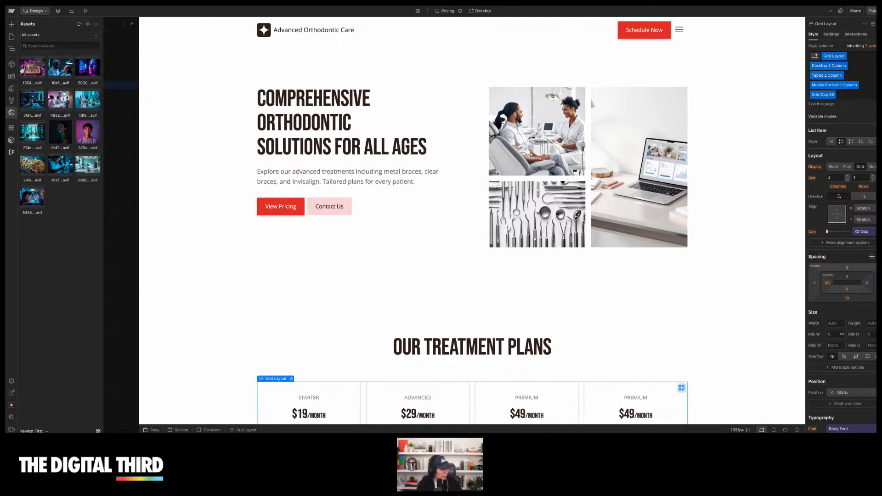
key(z)
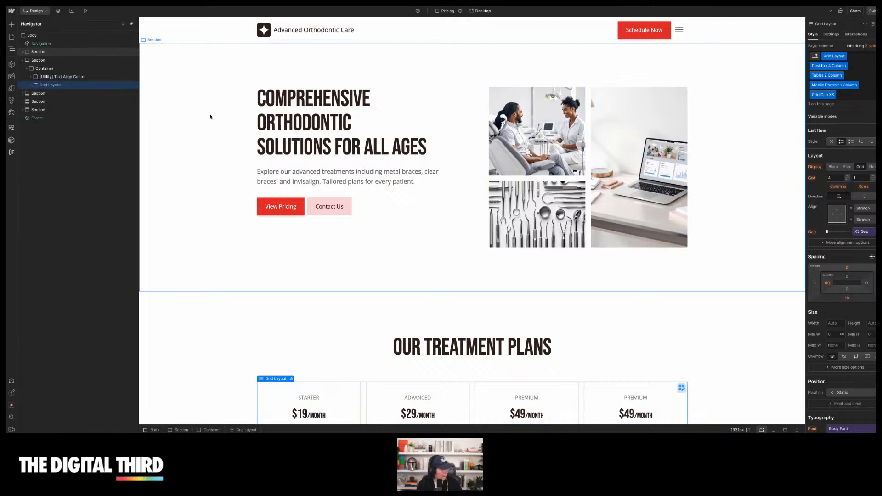
click(536, 131)
click(639, 155)
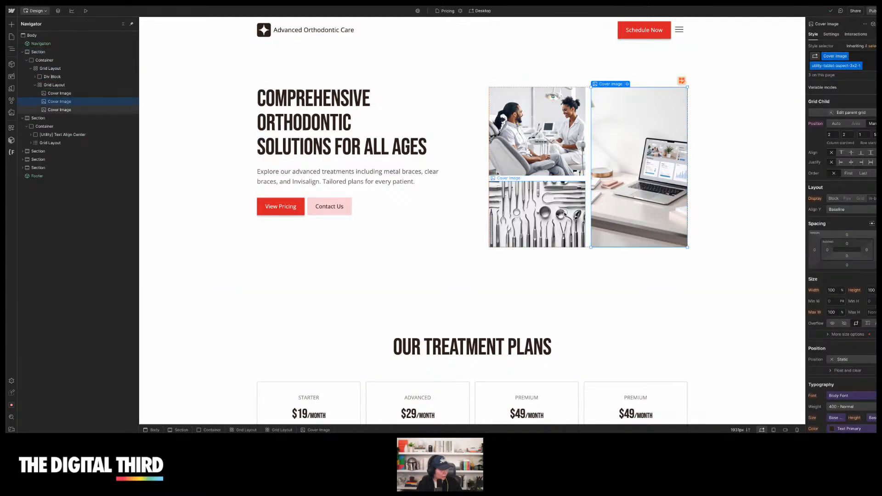
click(537, 202)
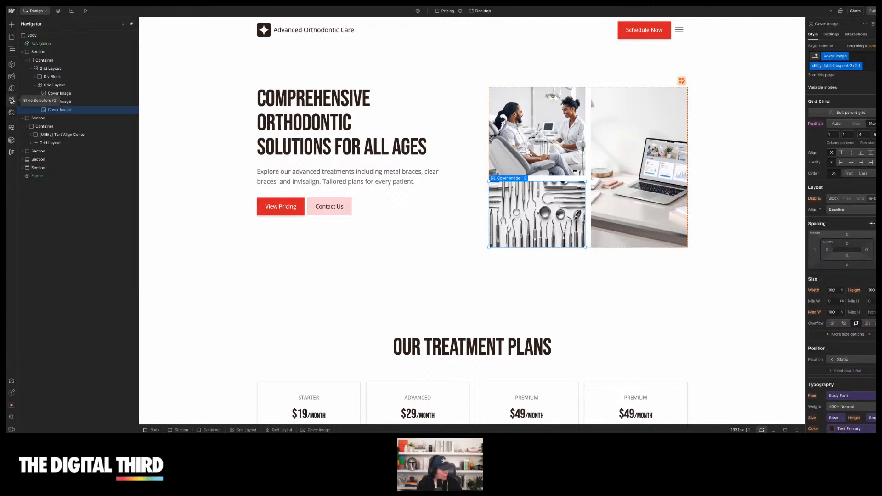
click(12, 113)
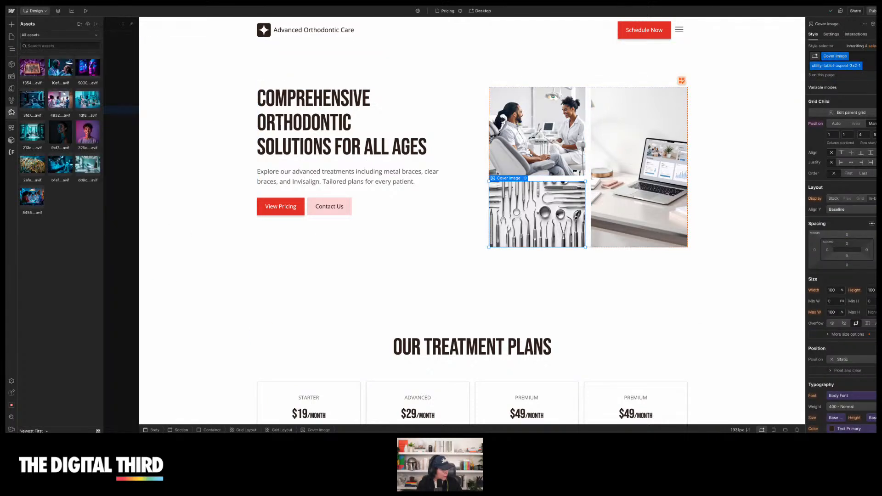
click(59, 74)
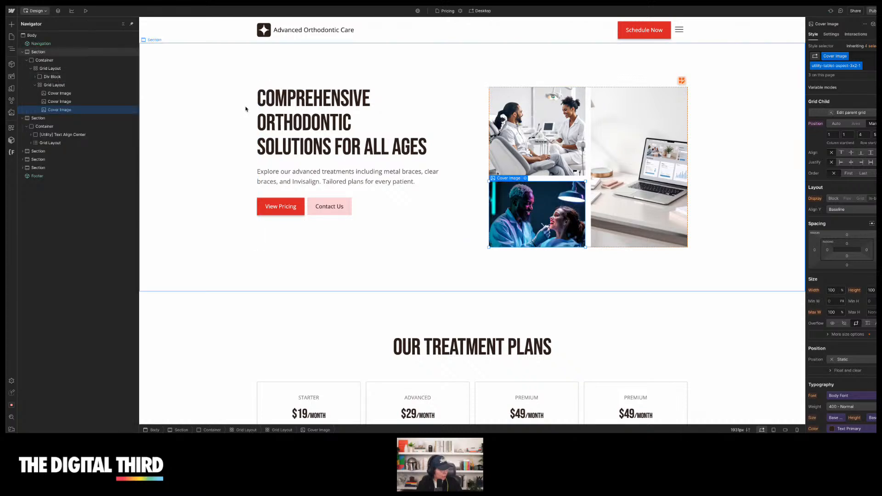
key(ctrl+z)
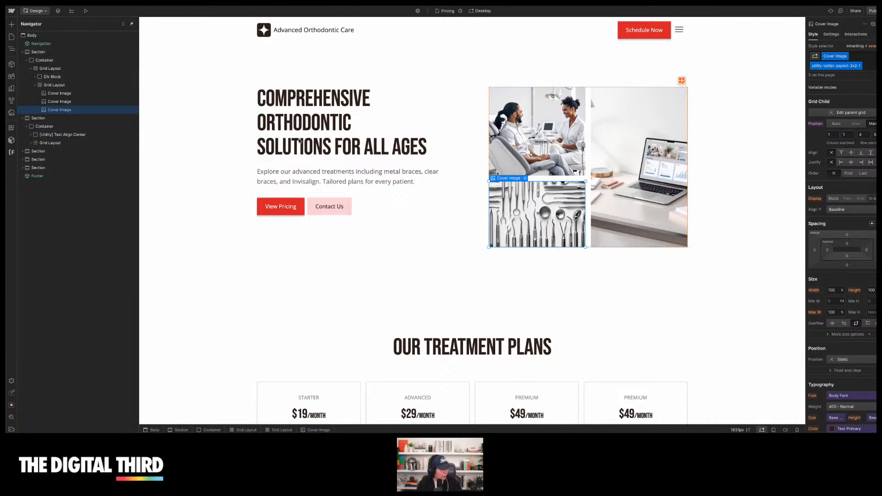
Review the theme's colors, typography, buttons, forms, images and cards
click(12, 76)
scroll(73, 252, down, 3)
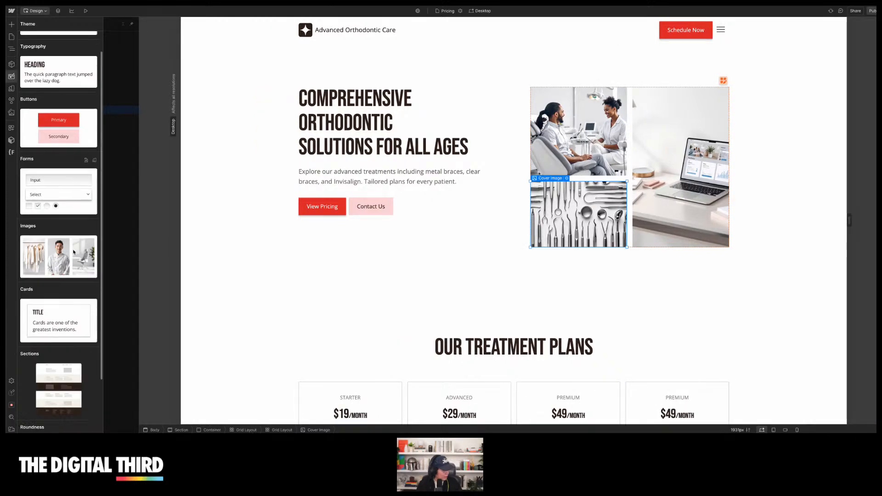
scroll(80, 359, up, 3)
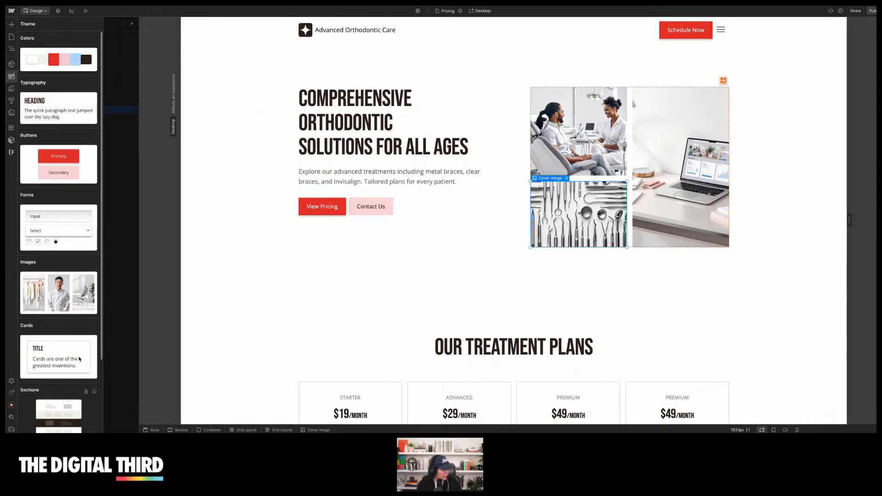
click(12, 77)
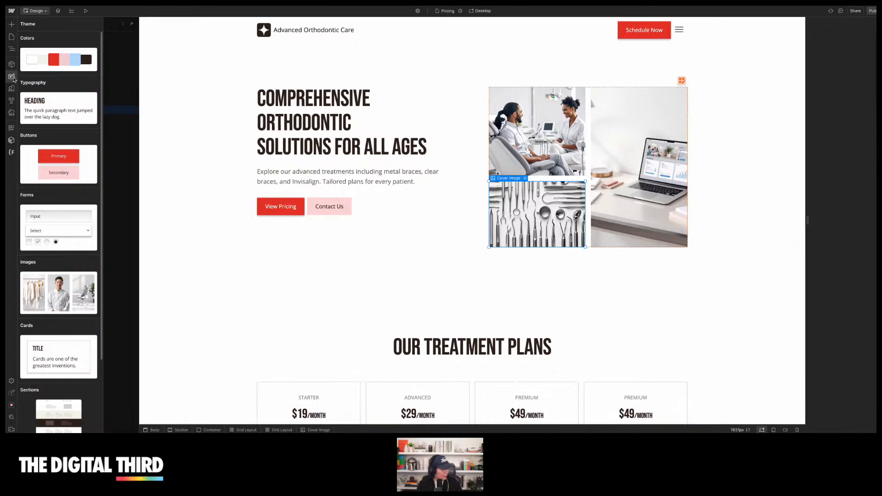